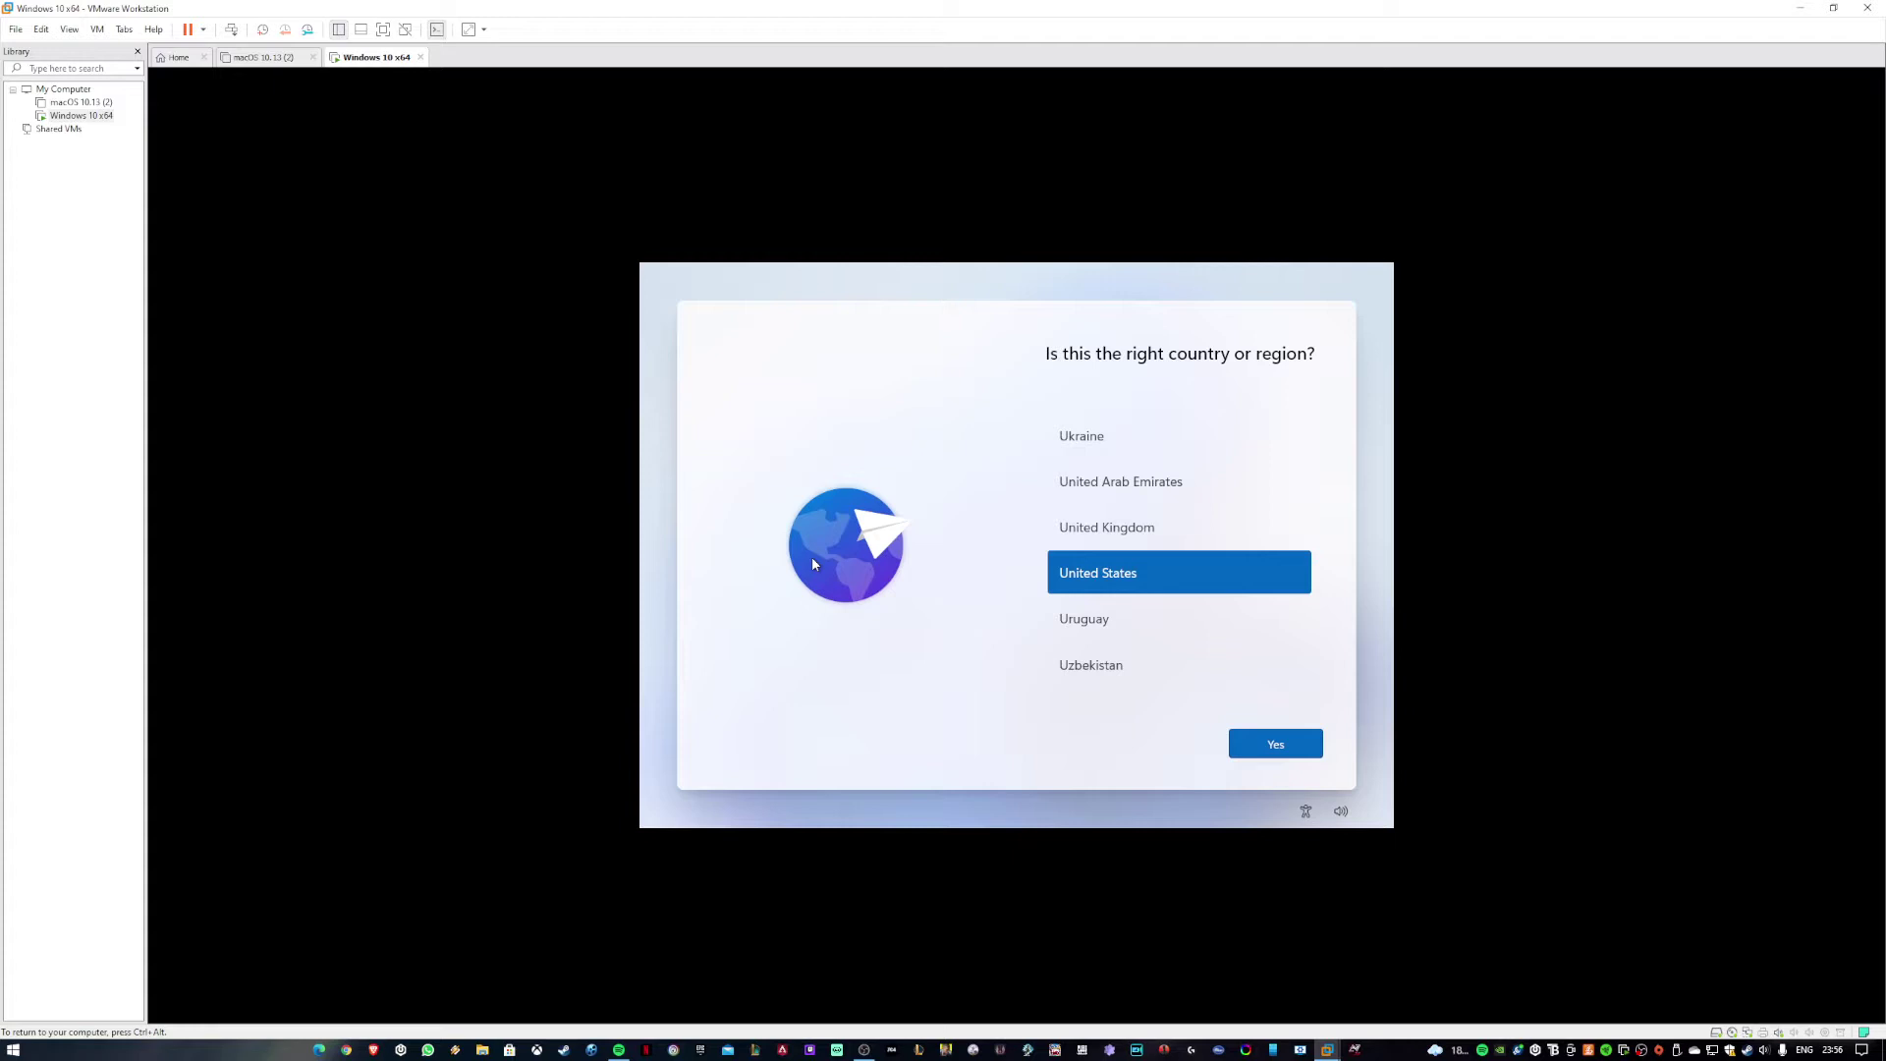
Choose United Kingdom as the country and as the keyboard layout.
{"action": "left_click", "coordinate": [1267, 531]}
{"action": "left_click", "coordinate": [1275, 743]}
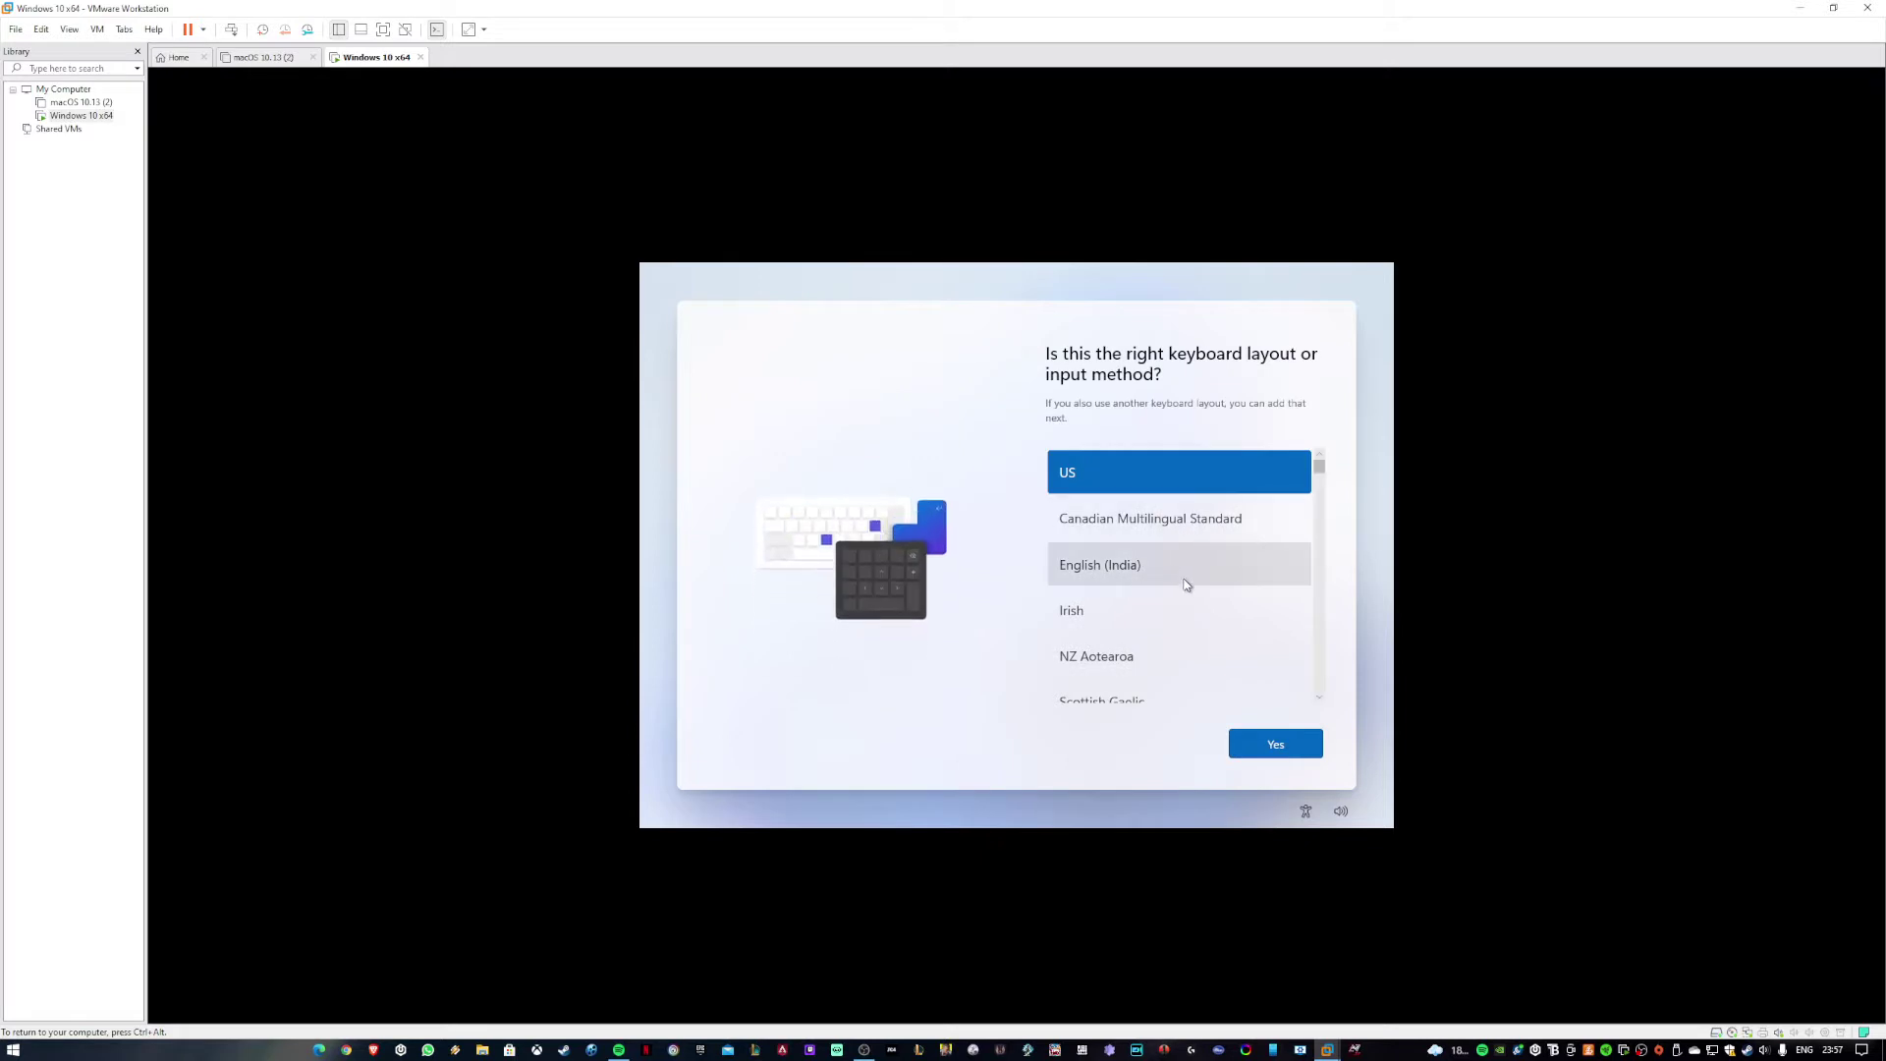
{"action": "scroll", "coordinate": [1179, 594], "scroll_direction": "down", "scroll_amount": 3}
{"action": "scroll", "coordinate": [1199, 575], "scroll_direction": "down", "scroll_amount": 1}
{"action": "left_click", "coordinate": [1181, 552]}
{"action": "left_click", "coordinate": [1263, 751]}
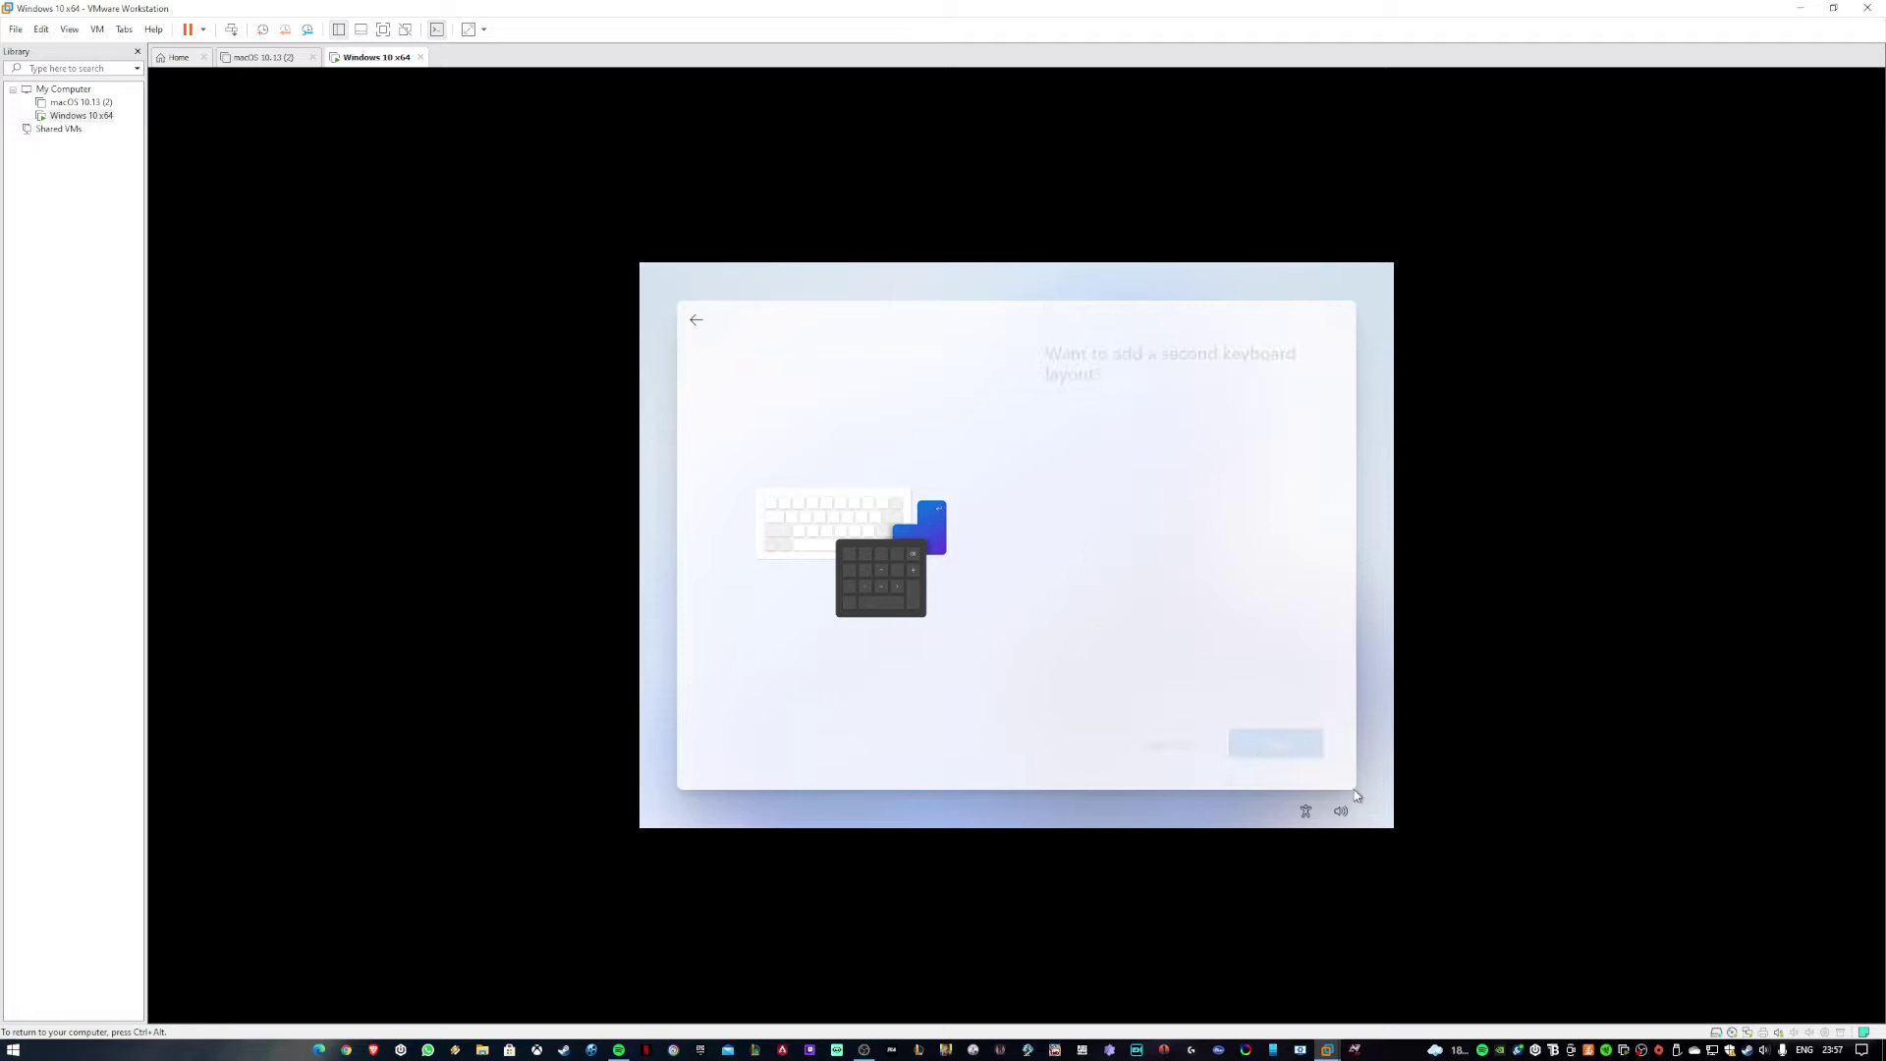
Raise the guest volume to 100 and skip adding a second keyboard layout.
{"action": "left_click", "coordinate": [1341, 810]}
{"action": "left_click_drag", "start_coordinate": [1310, 781], "coordinate": [1348, 779]}
{"action": "left_click", "coordinate": [1165, 567]}
{"action": "left_click", "coordinate": [1276, 743]}
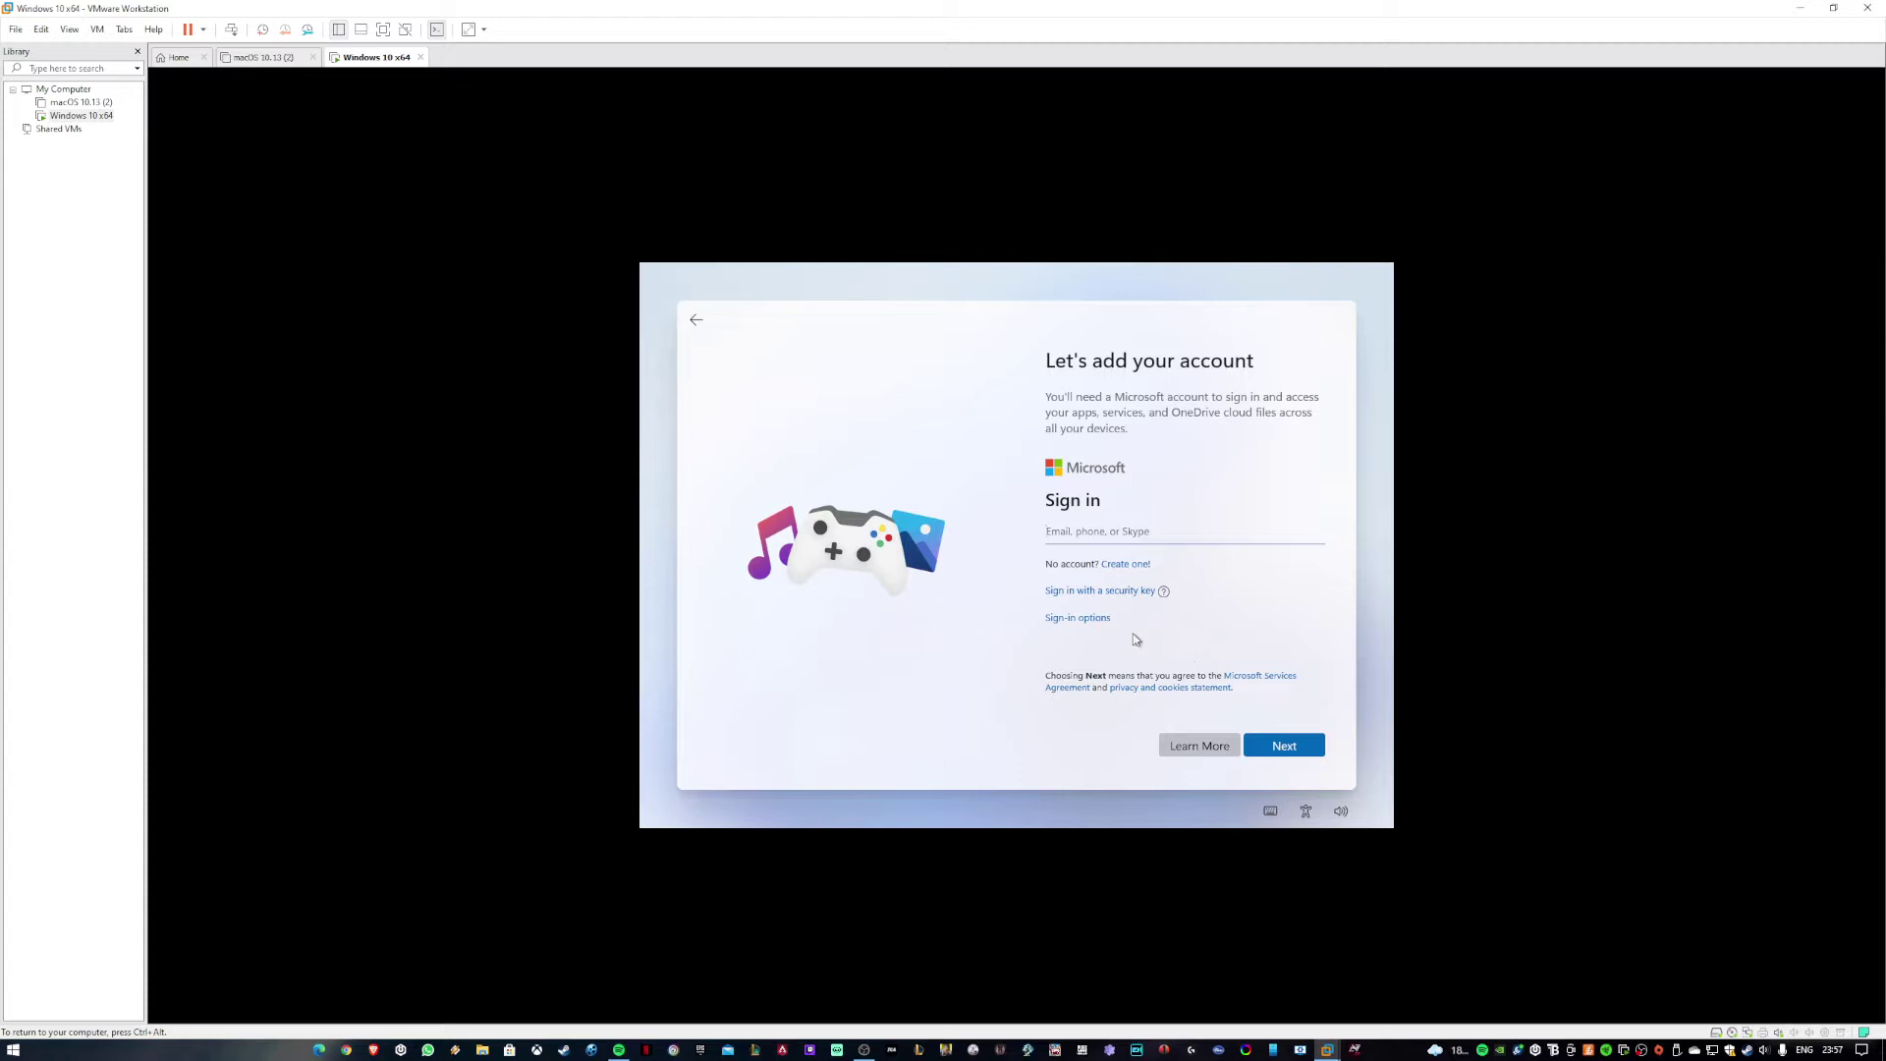
Try the Forgot username and security key sign-in options, cancelling each back to sign-in.
{"action": "left_click", "coordinate": [1090, 619]}
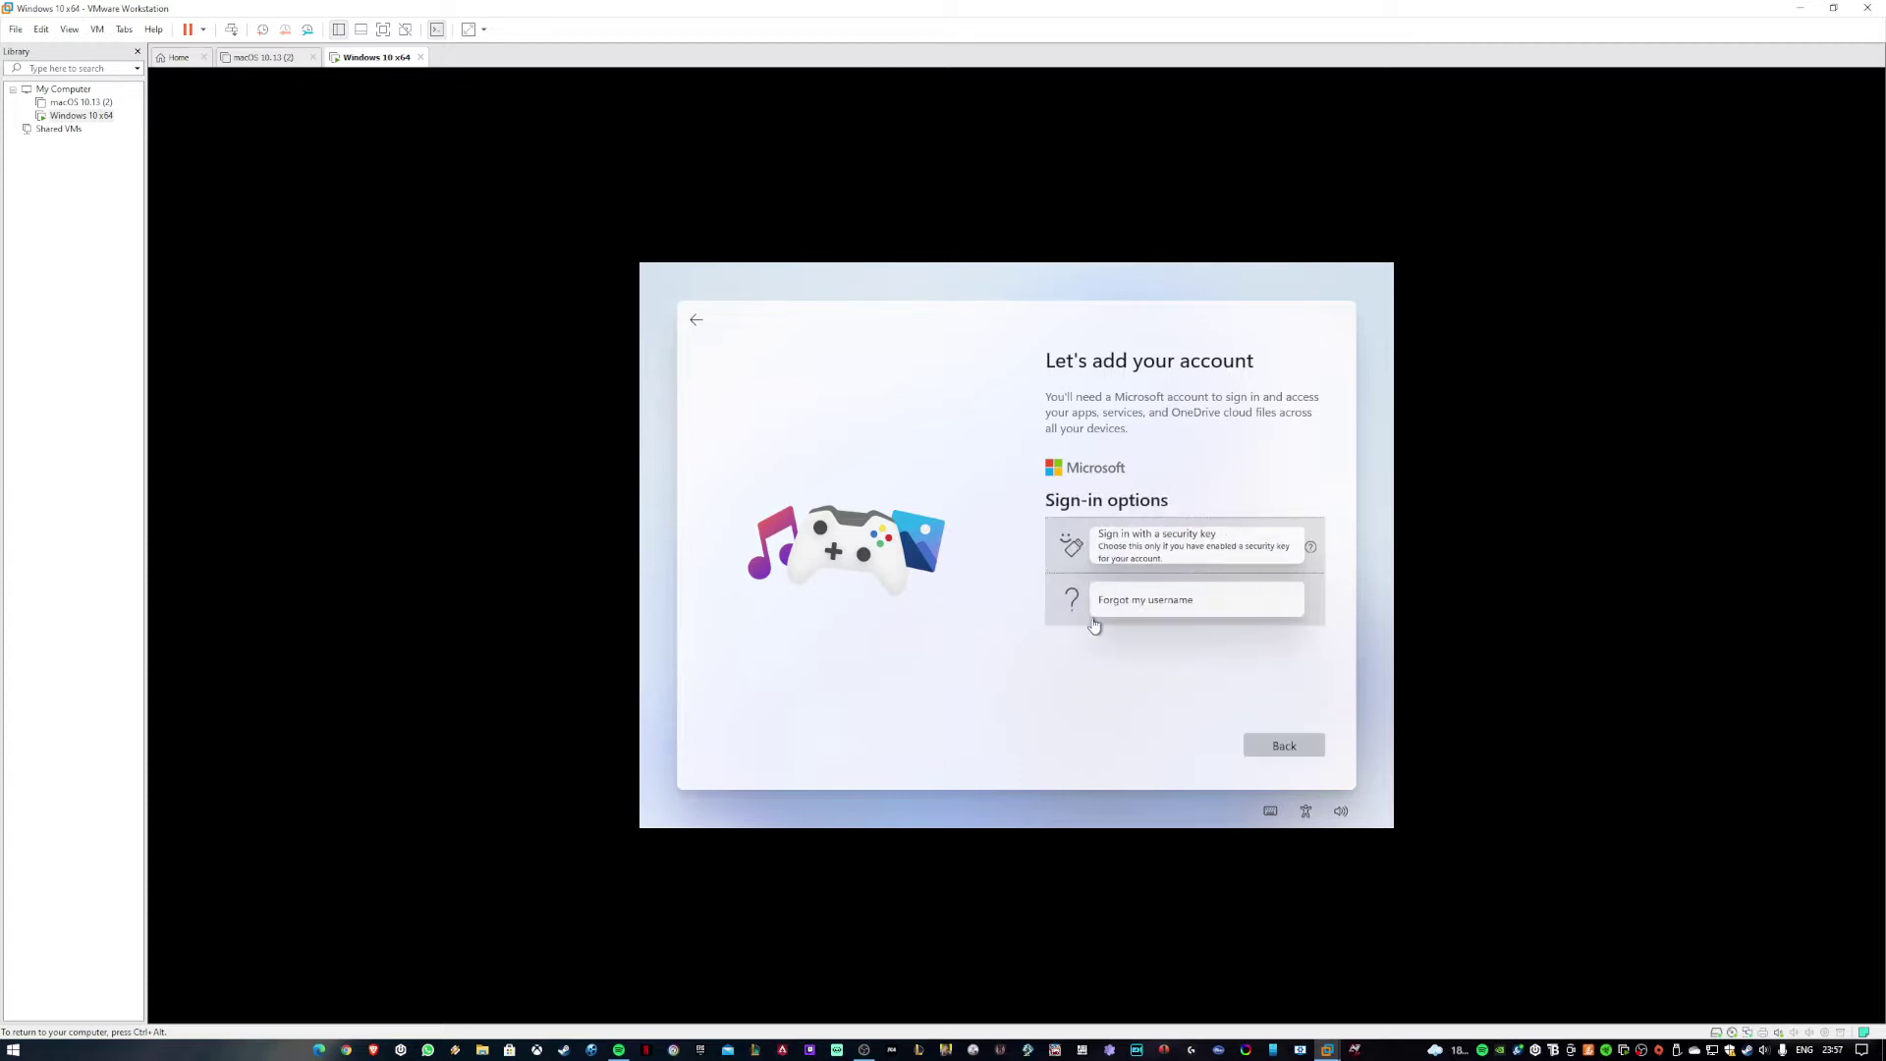
{"action": "left_click", "coordinate": [1168, 610]}
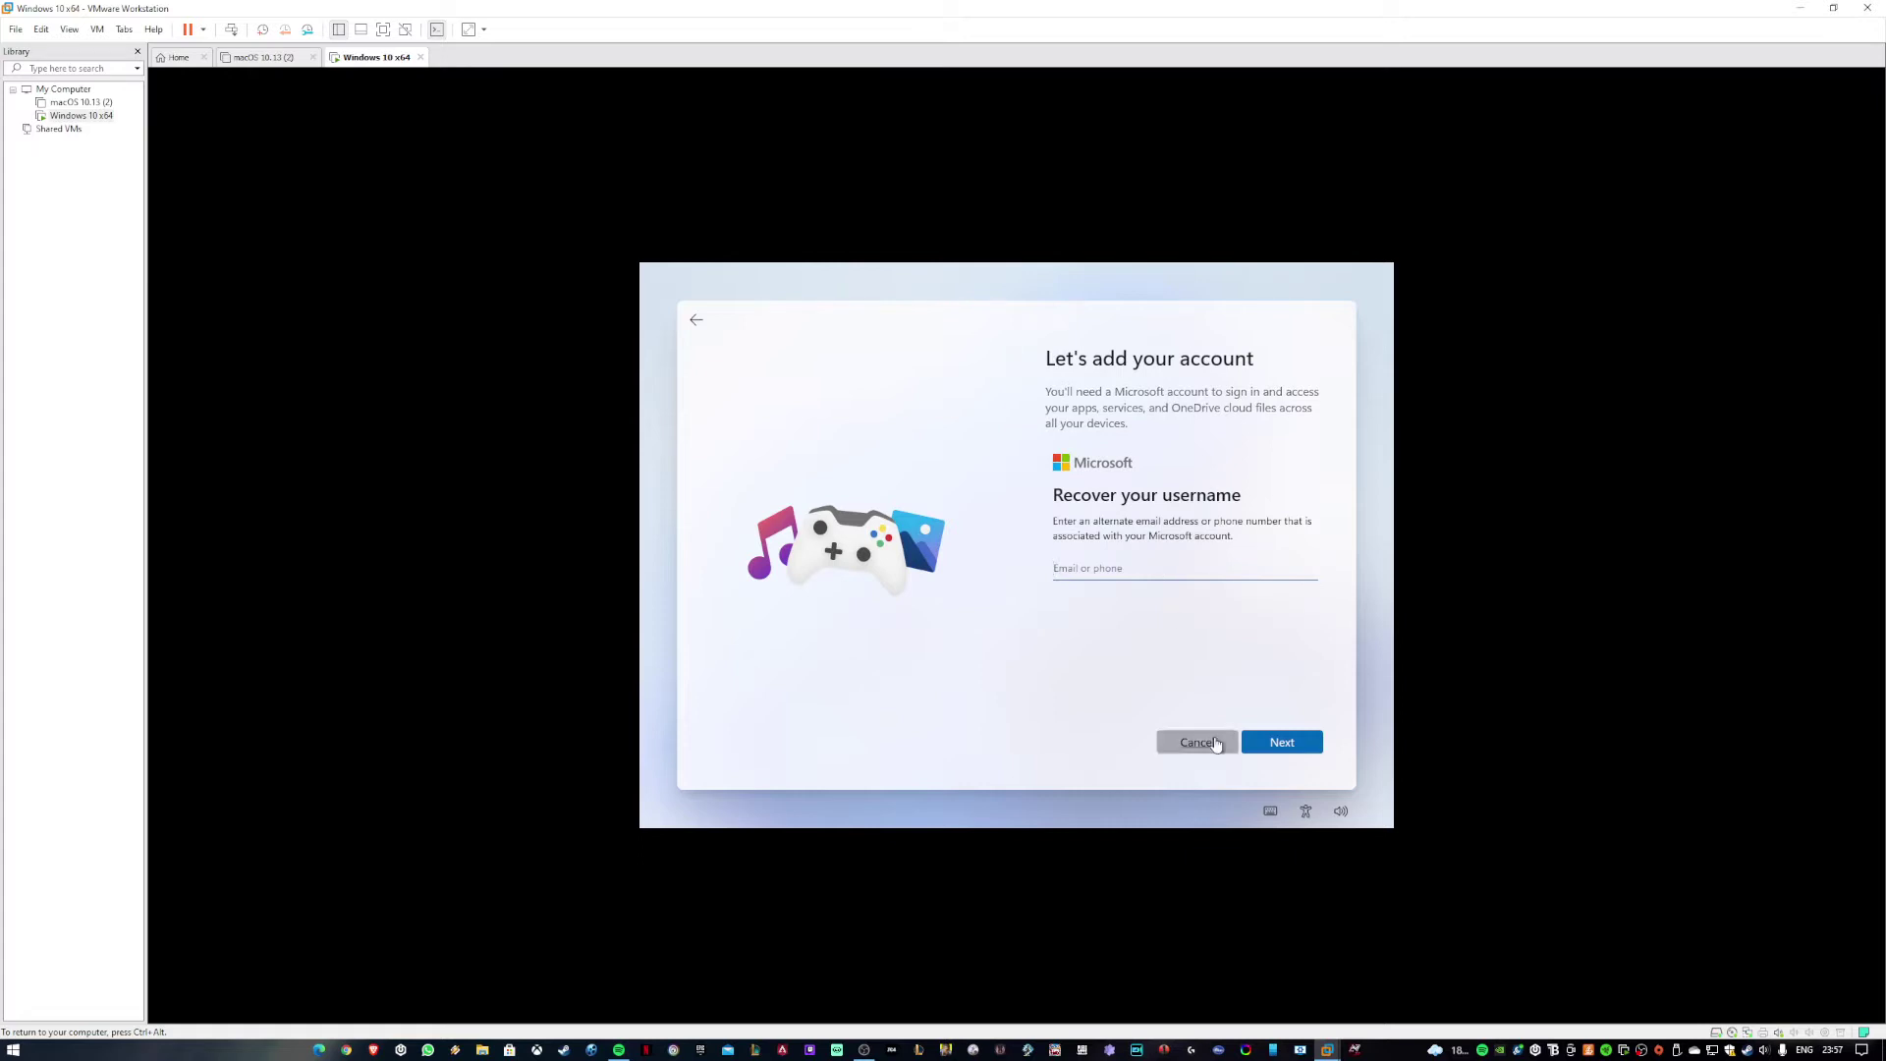
{"action": "left_click", "coordinate": [1218, 747]}
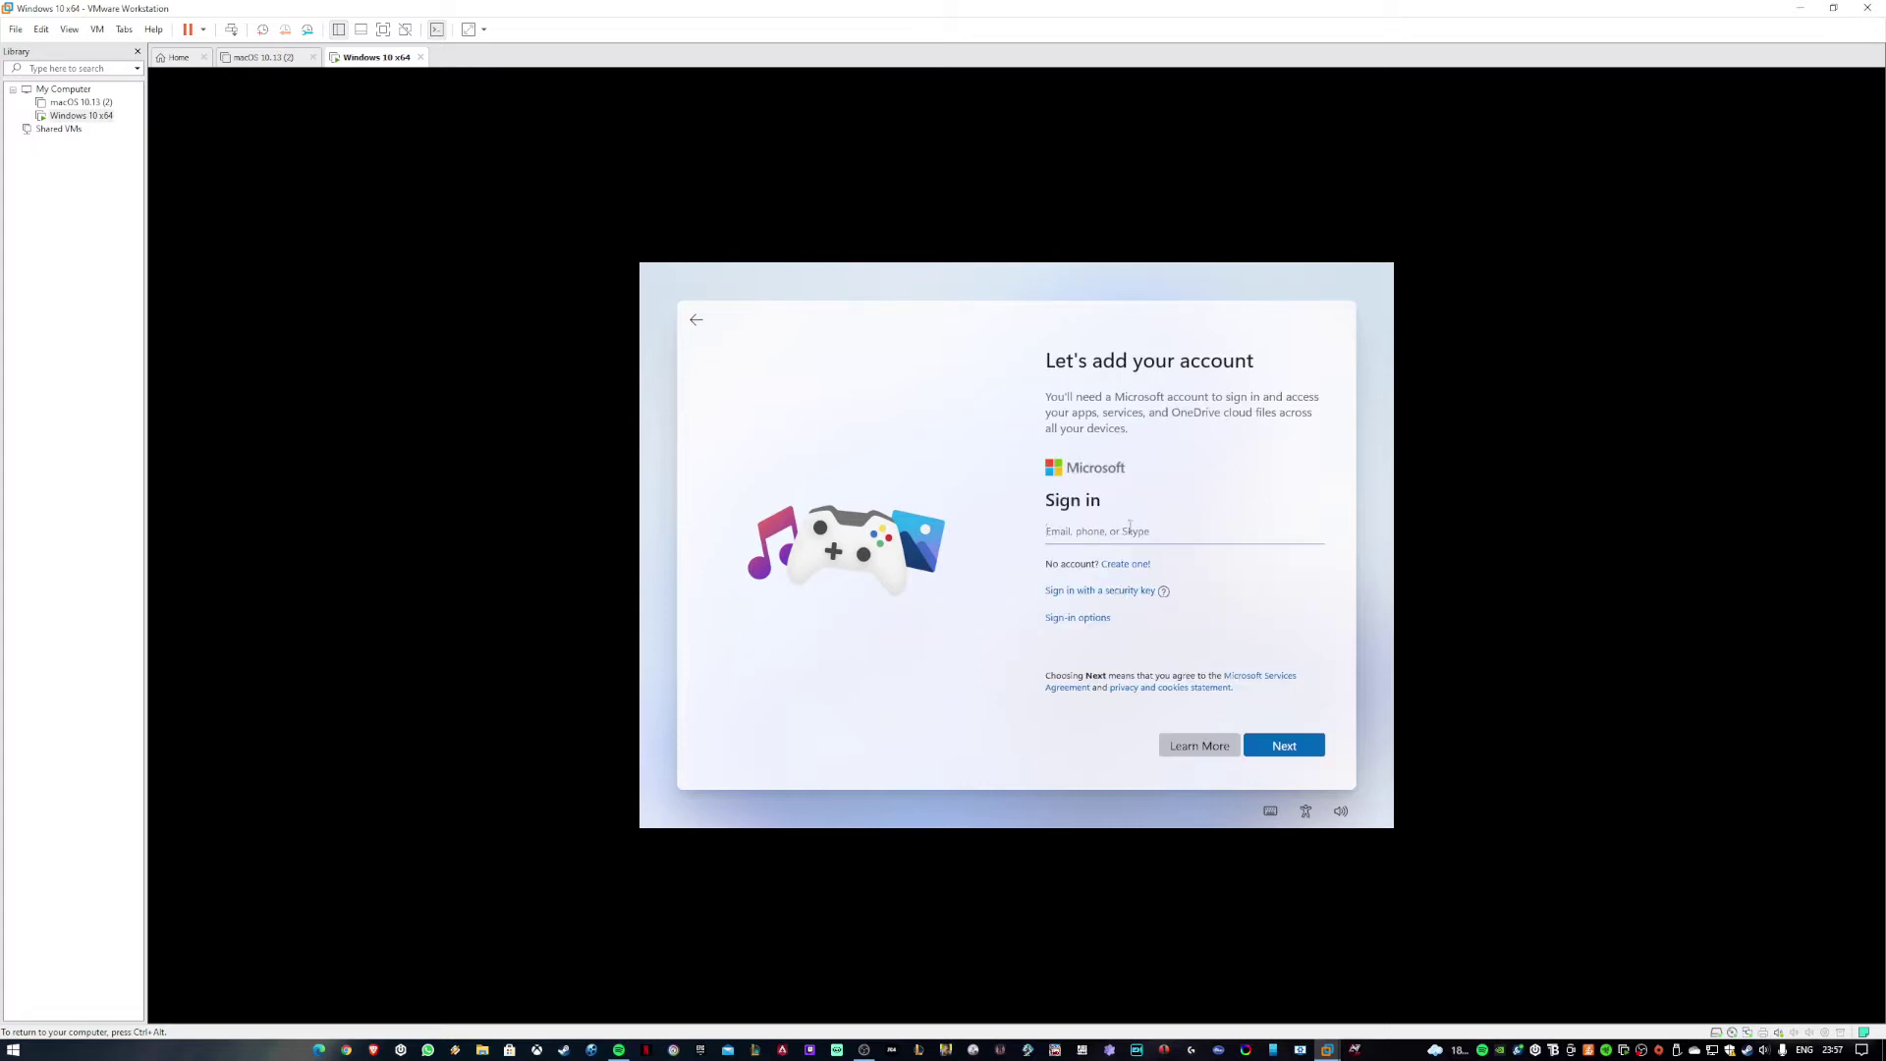
{"action": "left_click", "coordinate": [1139, 591]}
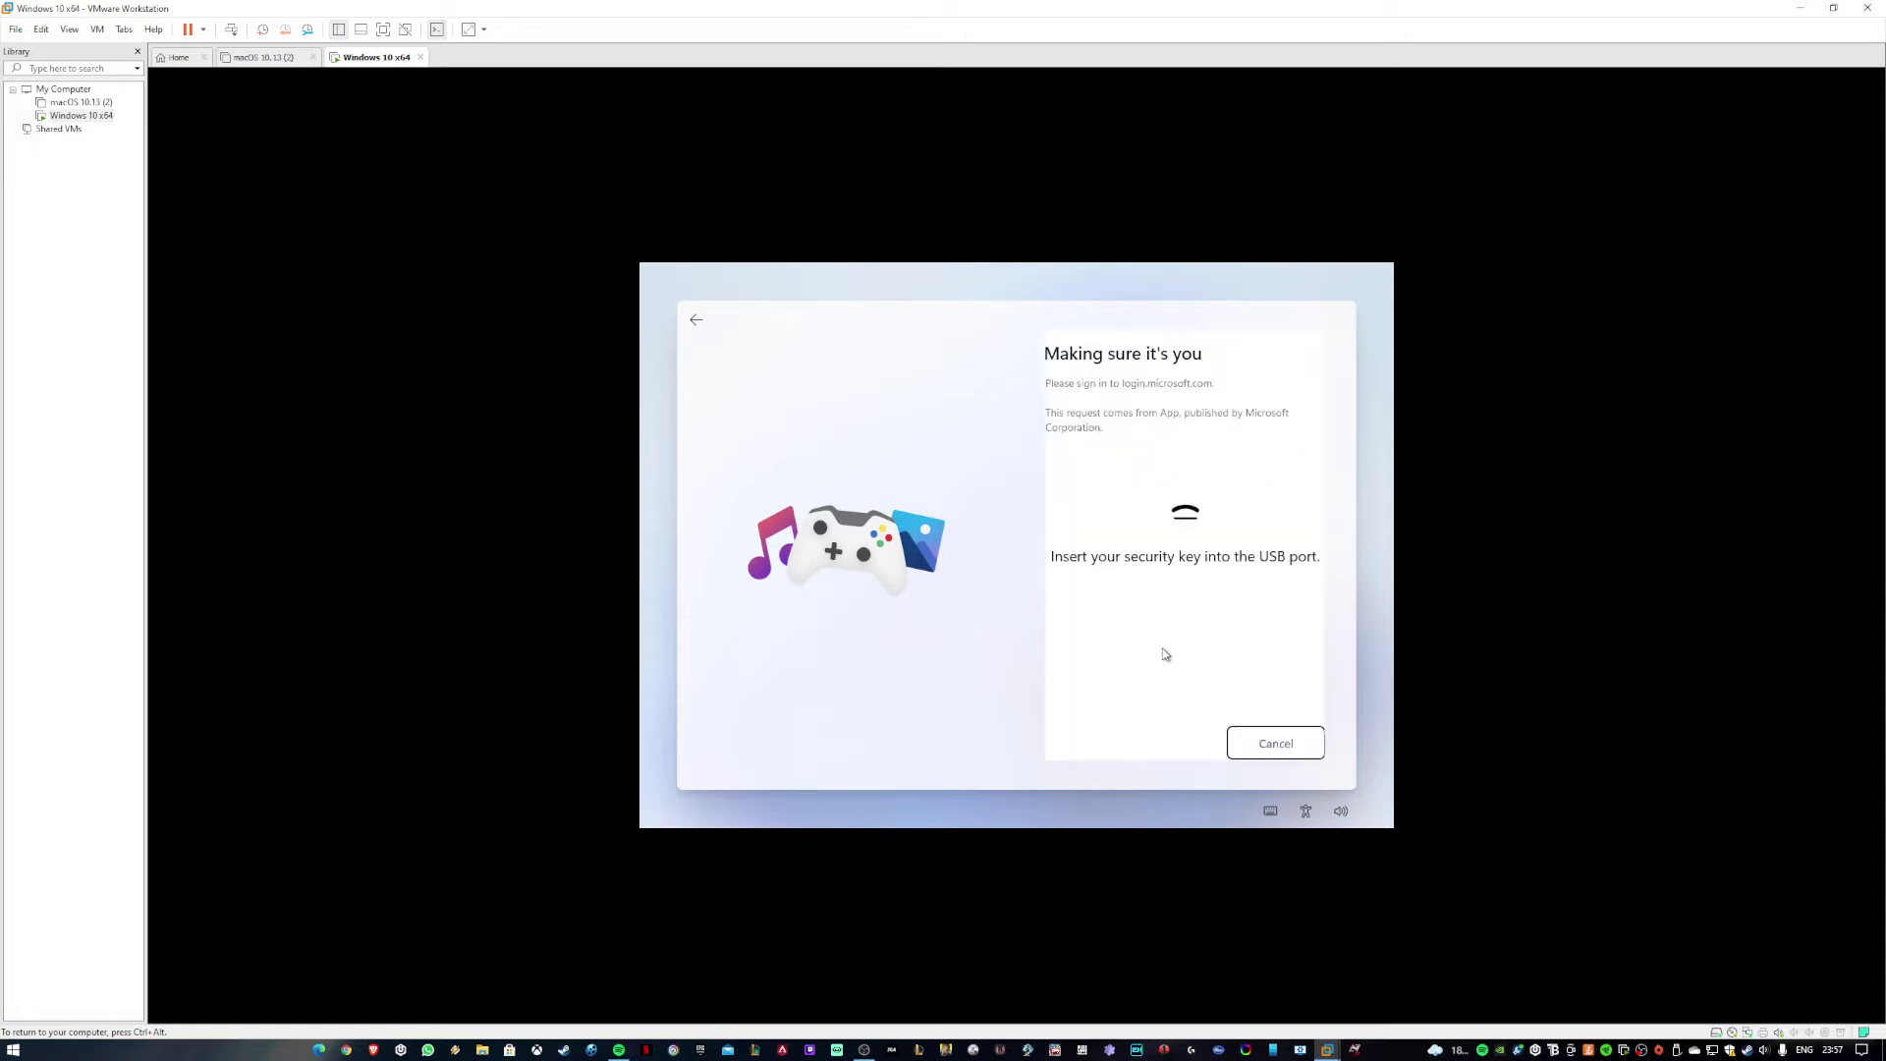
{"action": "left_click", "coordinate": [1257, 740]}
{"action": "left_click", "coordinate": [1277, 739]}
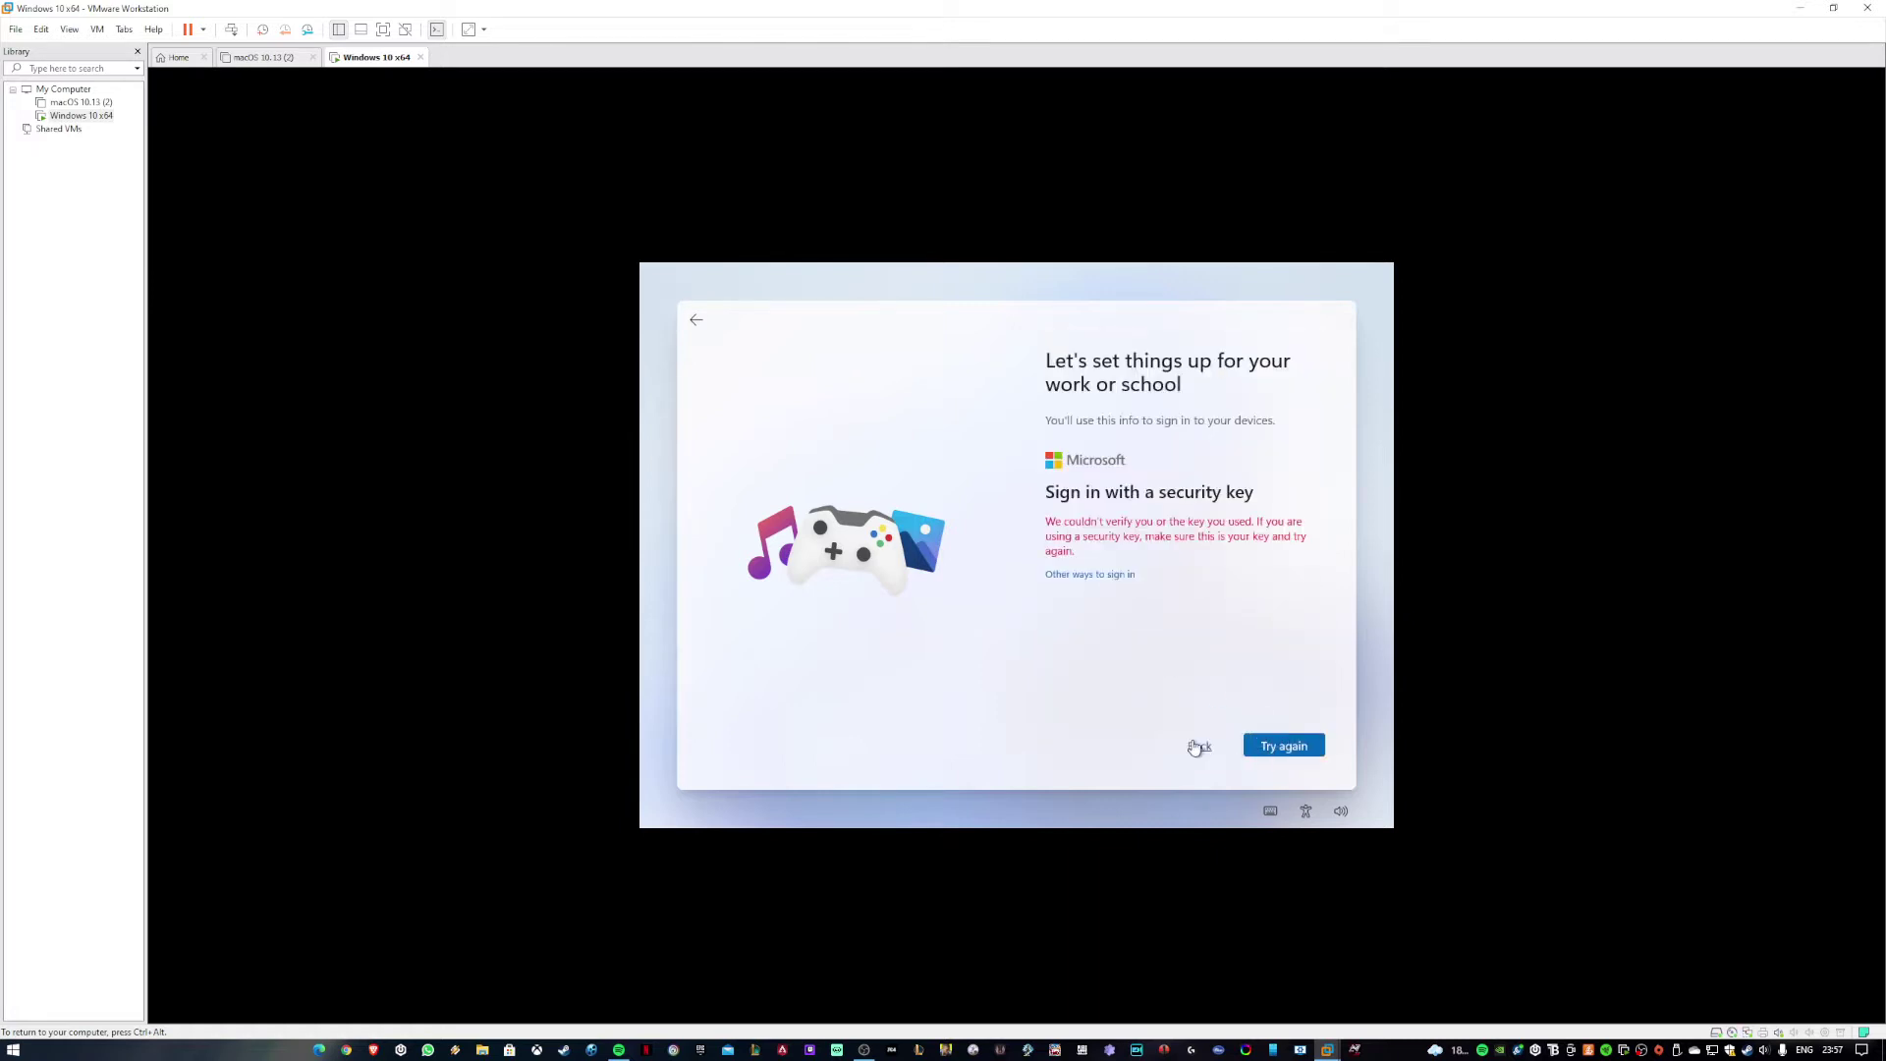
{"action": "left_click", "coordinate": [1199, 745]}
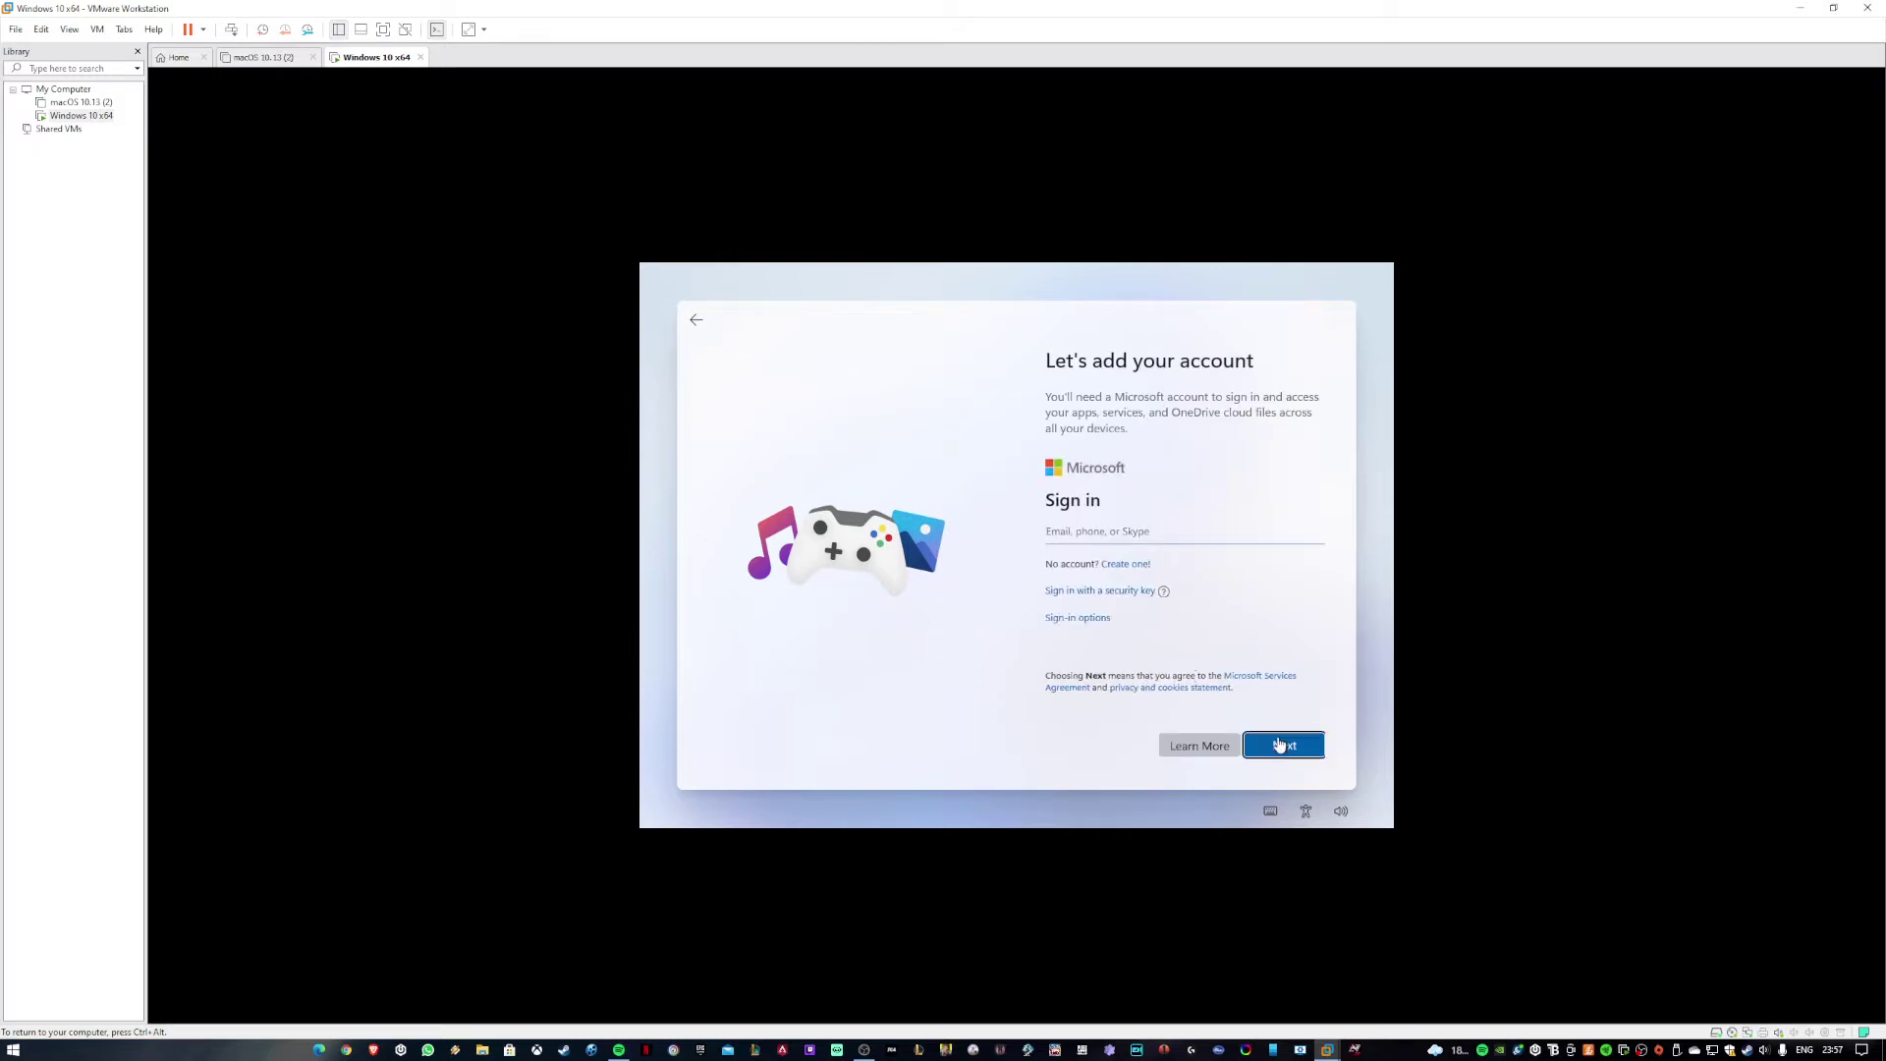
Attempt to continue with no account entered, then reopen and leave the sign-in options.
{"action": "left_click", "coordinate": [1277, 745]}
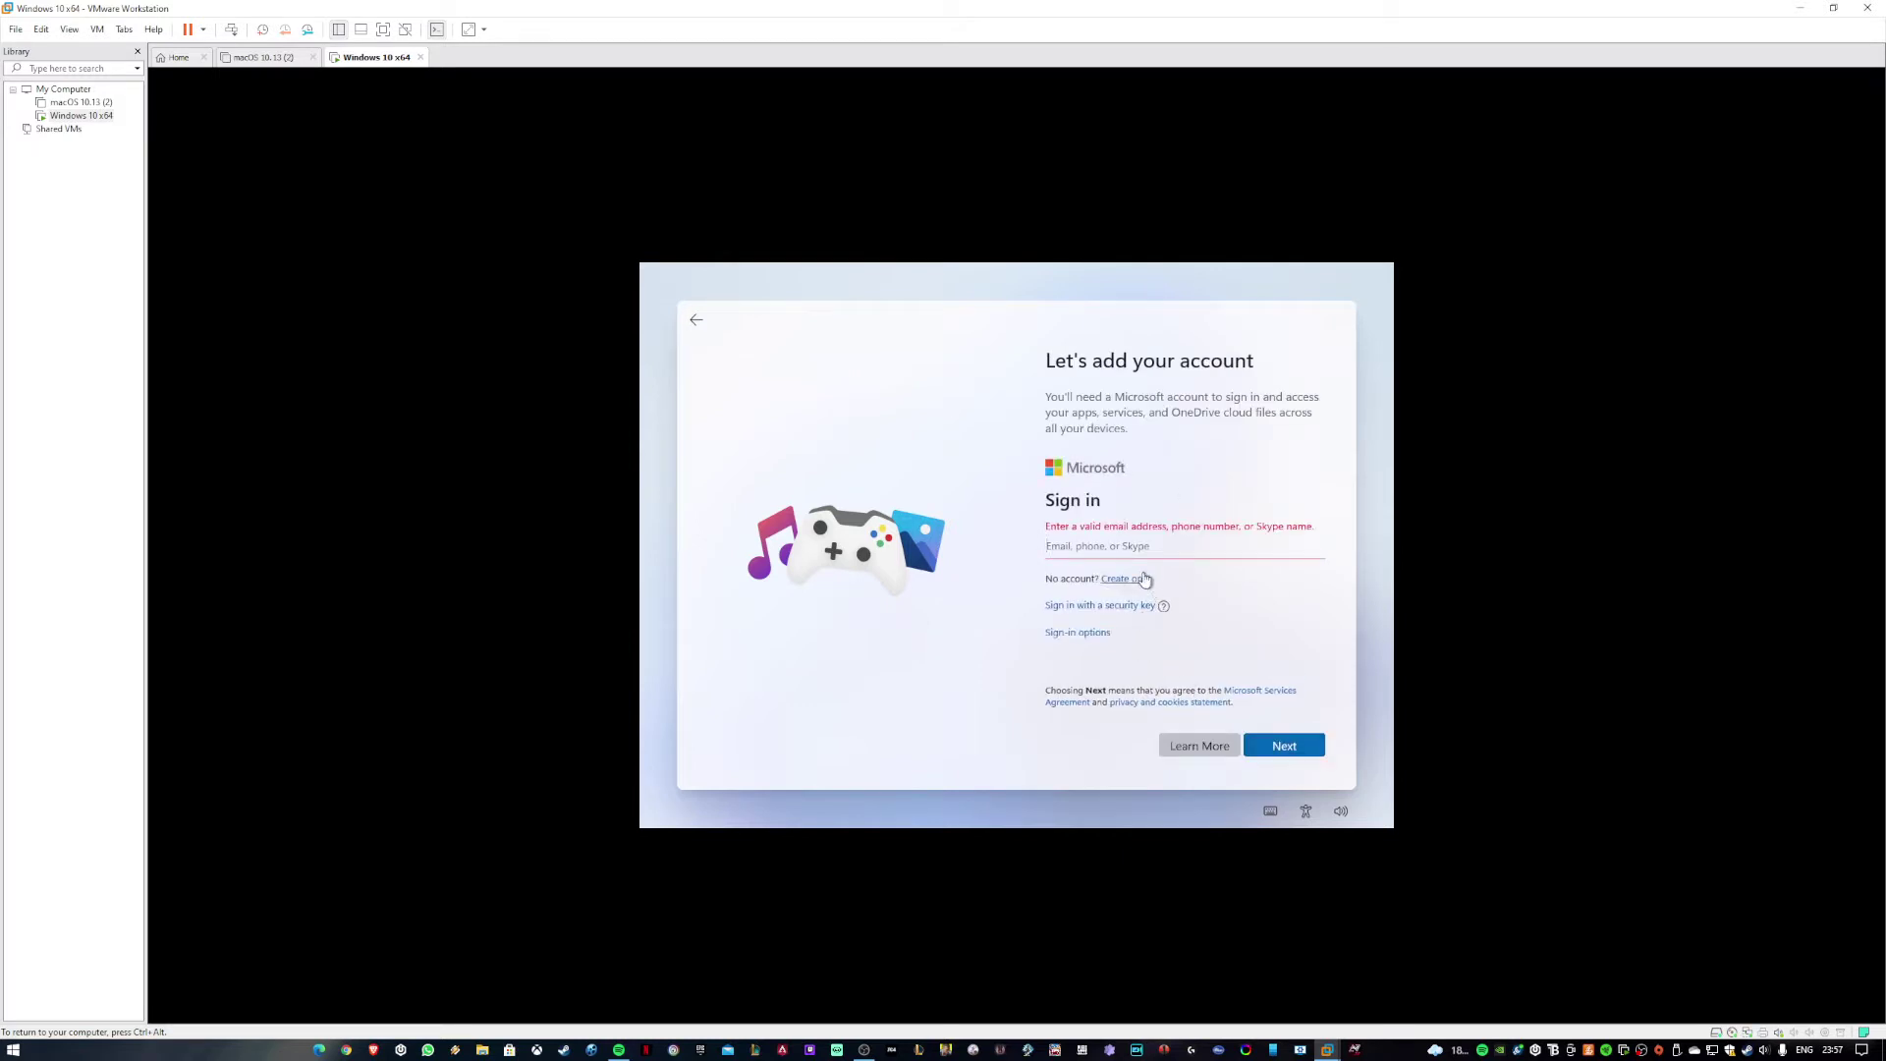
{"action": "left_click", "coordinate": [1069, 636]}
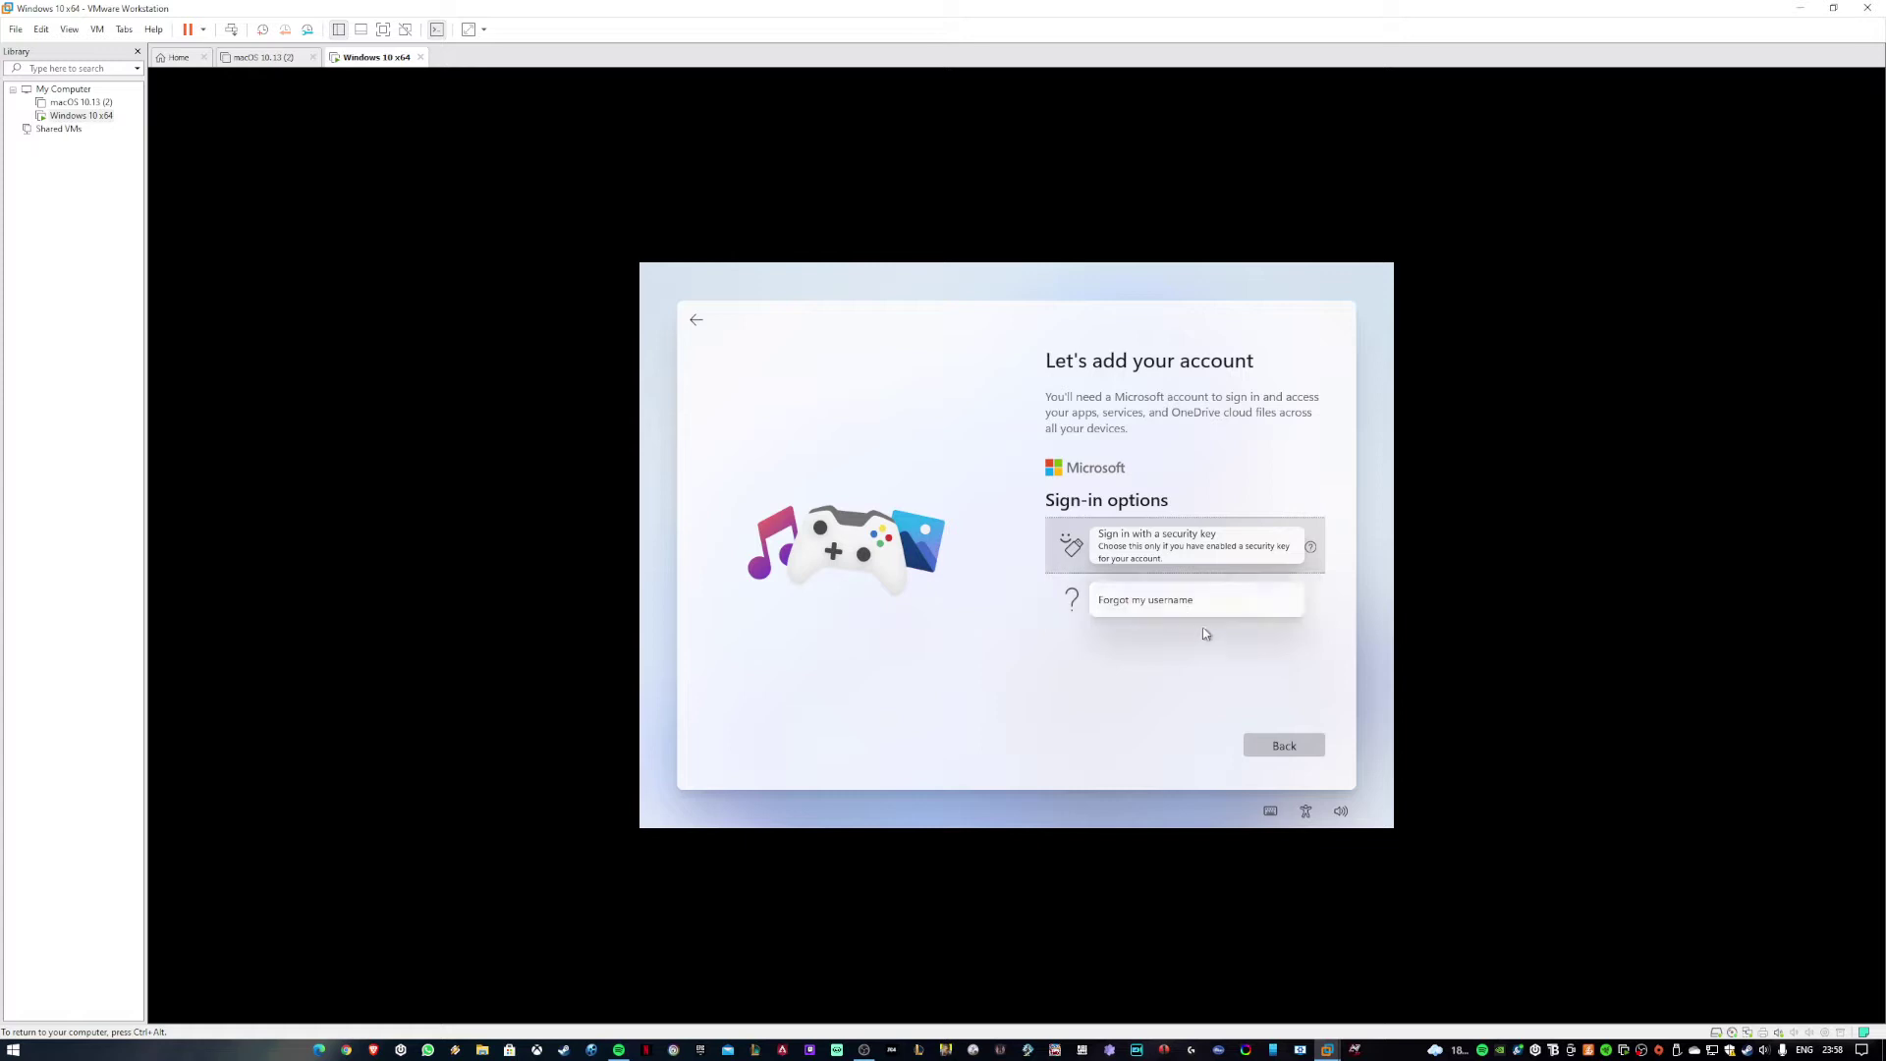
{"action": "left_click", "coordinate": [1284, 745]}
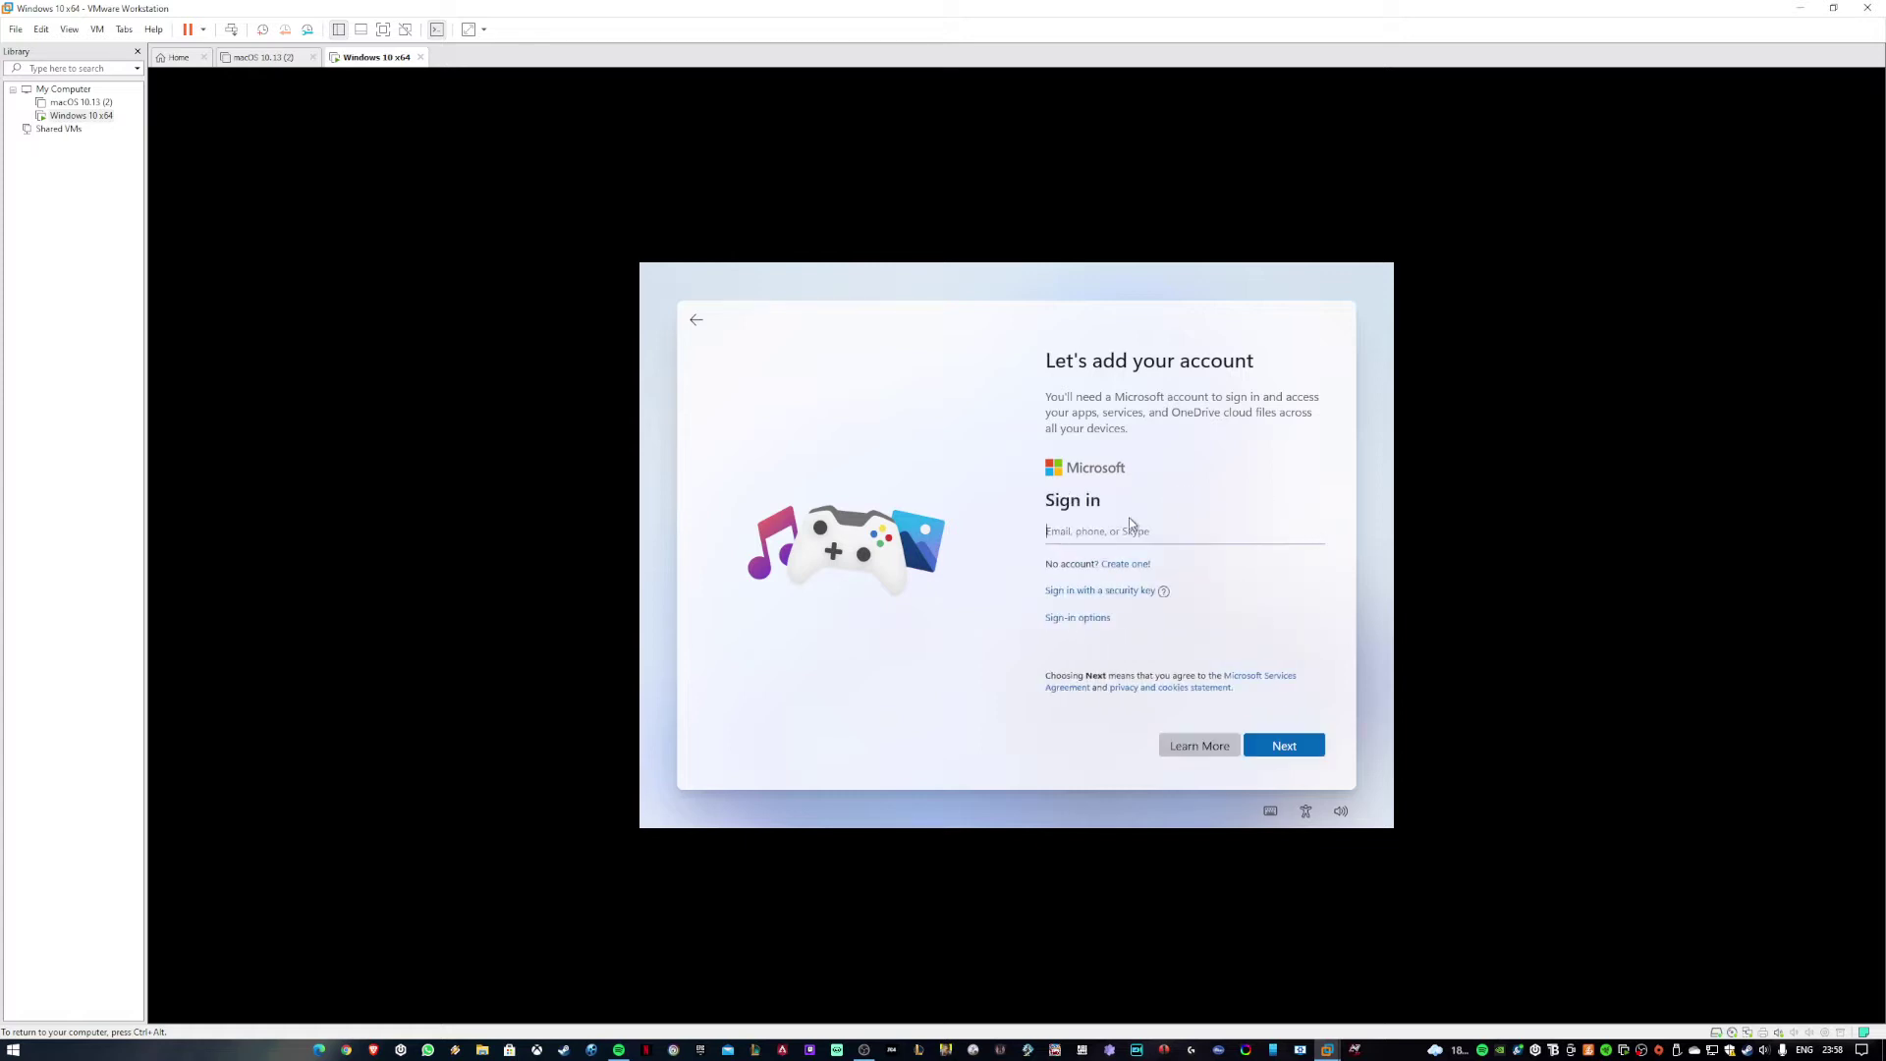
{"action": "key", "text": "ctrl+alt"}
{"action": "left_click", "coordinate": [1309, 817]}
Check the guest's keyboard layouts, retry Next with the field empty, and move the VMware window right.
{"action": "left_click", "coordinate": [1269, 811]}
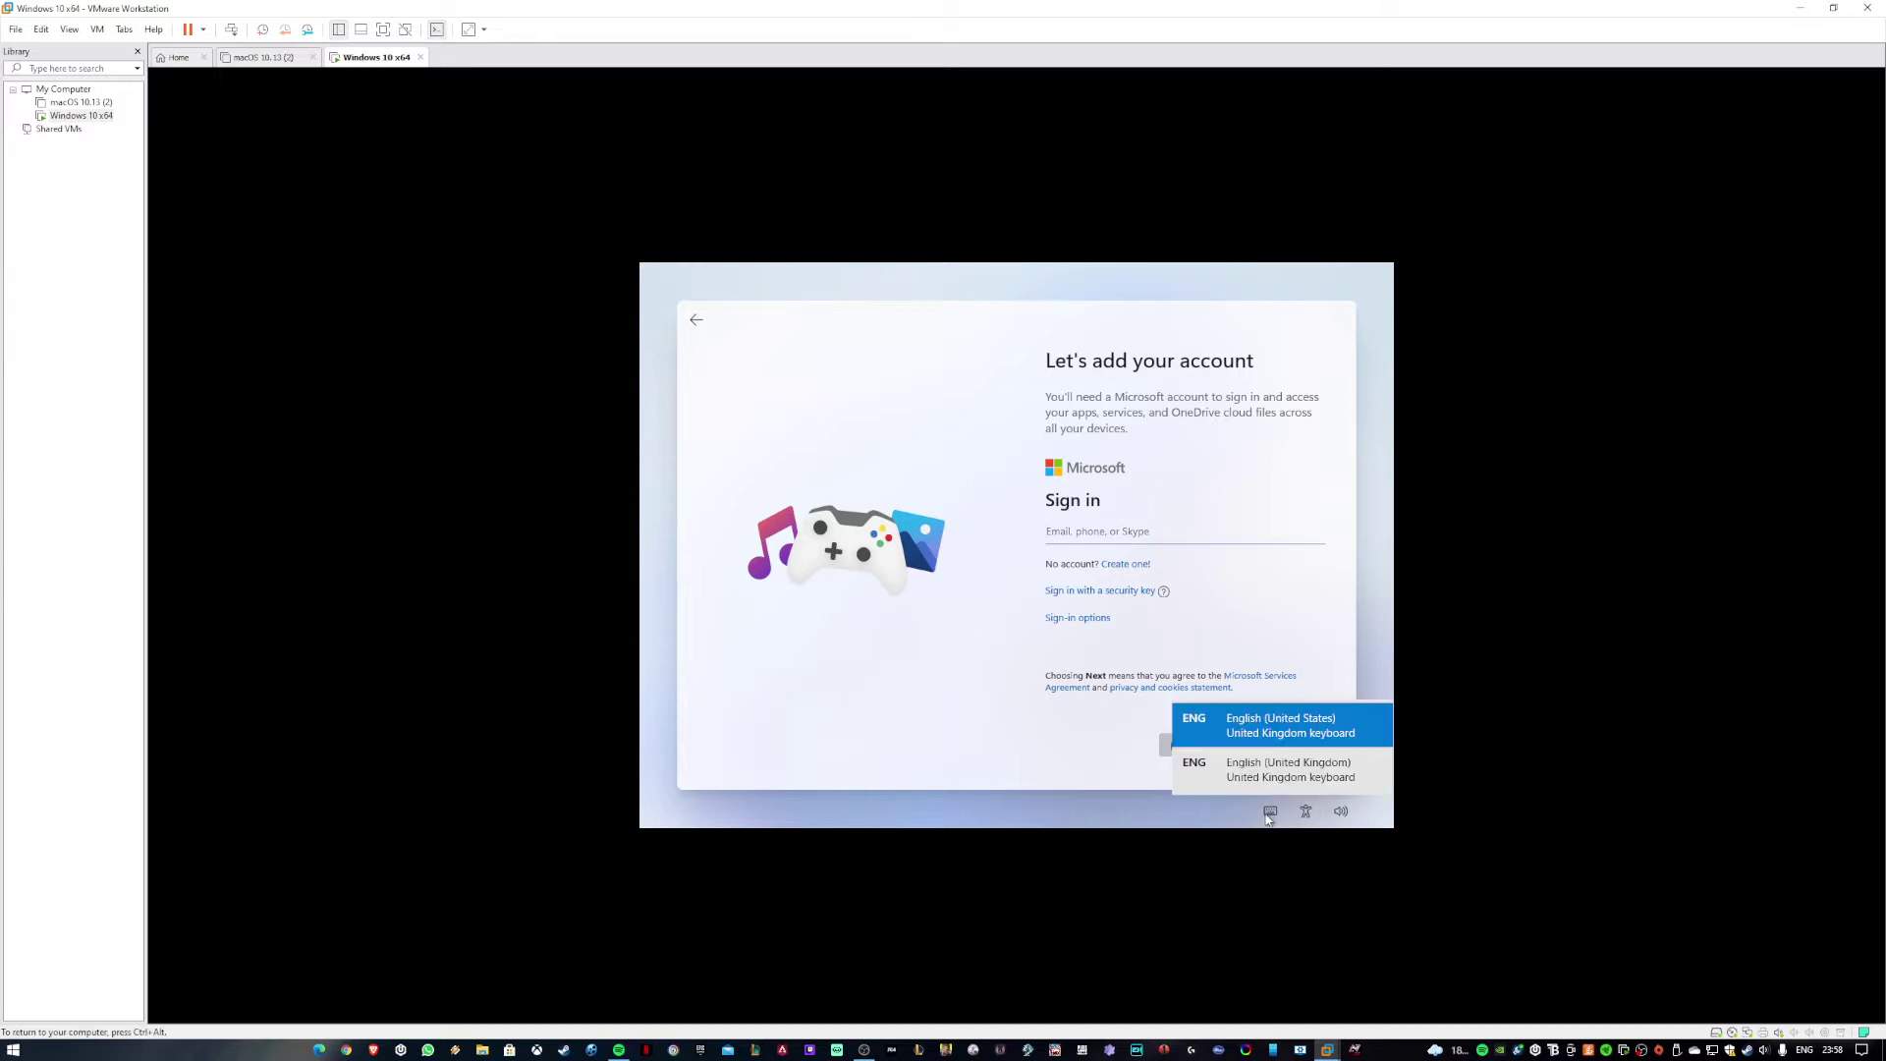
{"action": "left_click", "coordinate": [1305, 817]}
{"action": "key", "text": "ctrl+alt"}
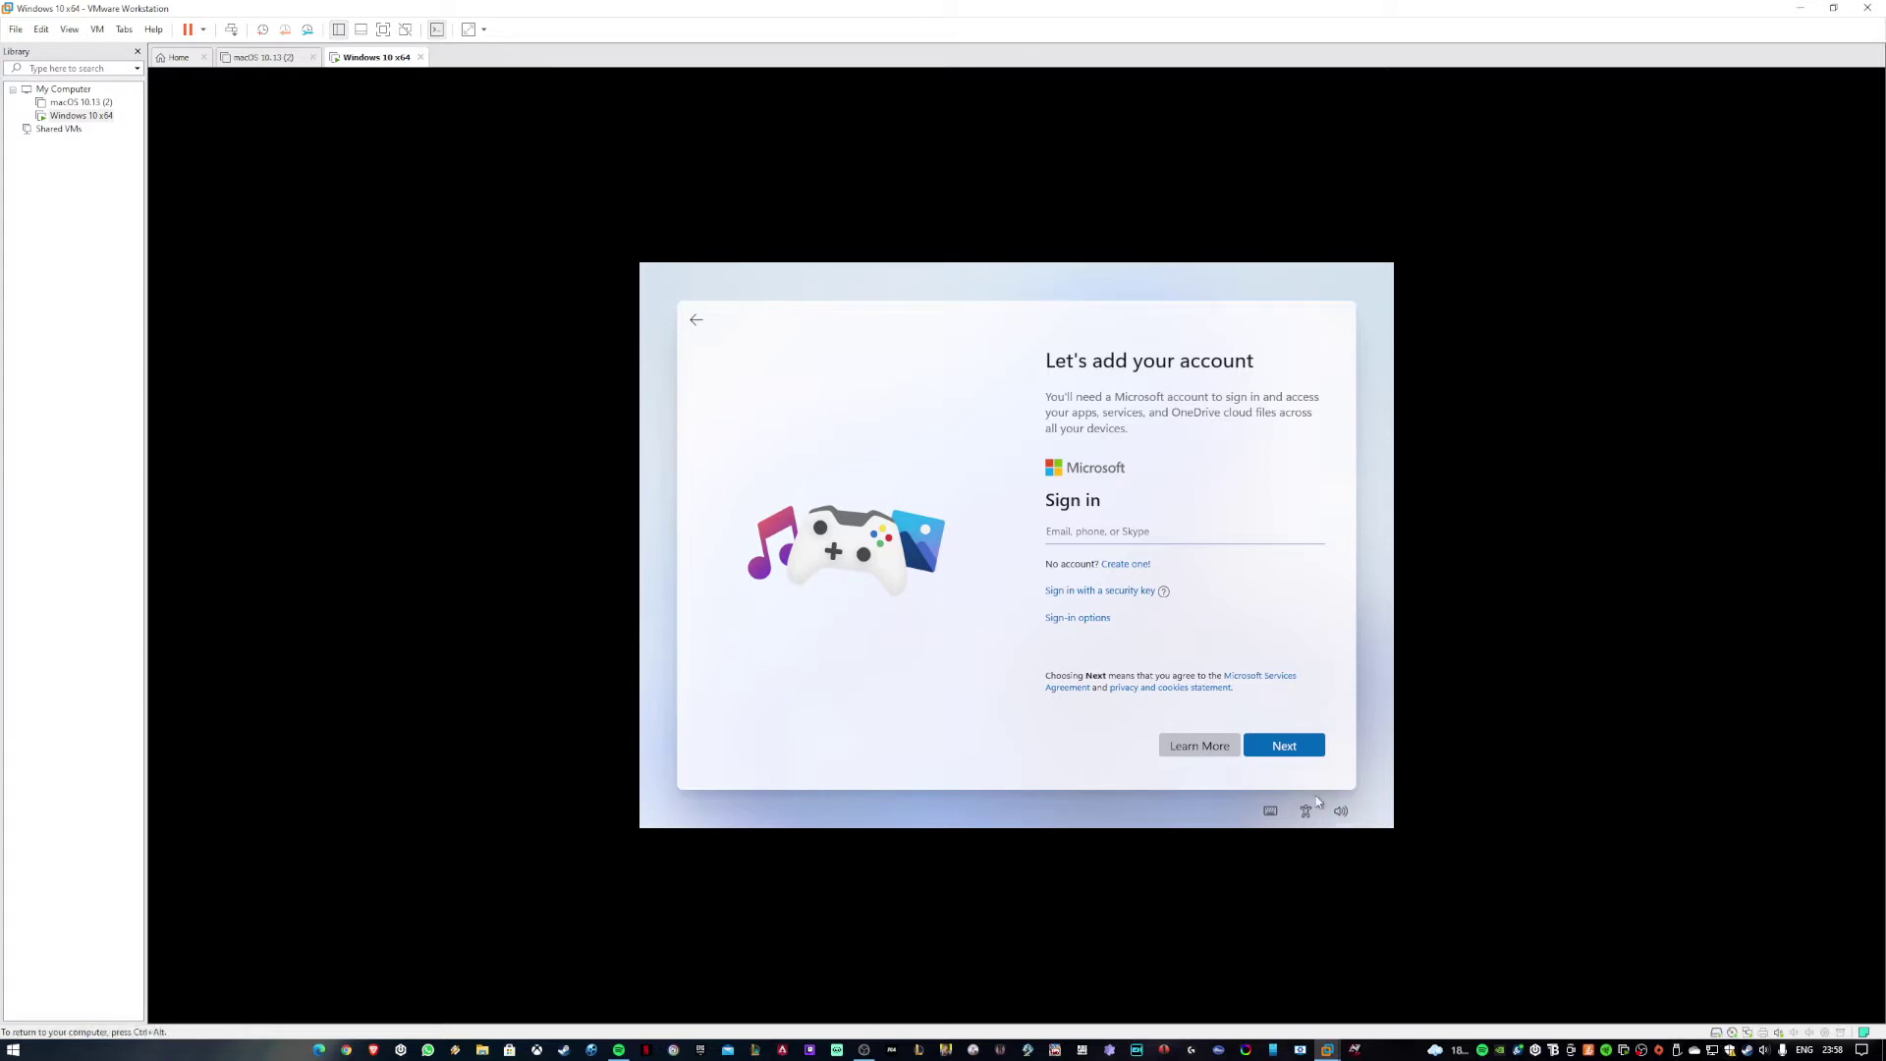
{"action": "left_click", "coordinate": [1285, 745]}
{"action": "key", "text": "ctrl+alt"}
{"action": "left_click_drag", "start_coordinate": [1125, 17], "coordinate": [1882, 59]}
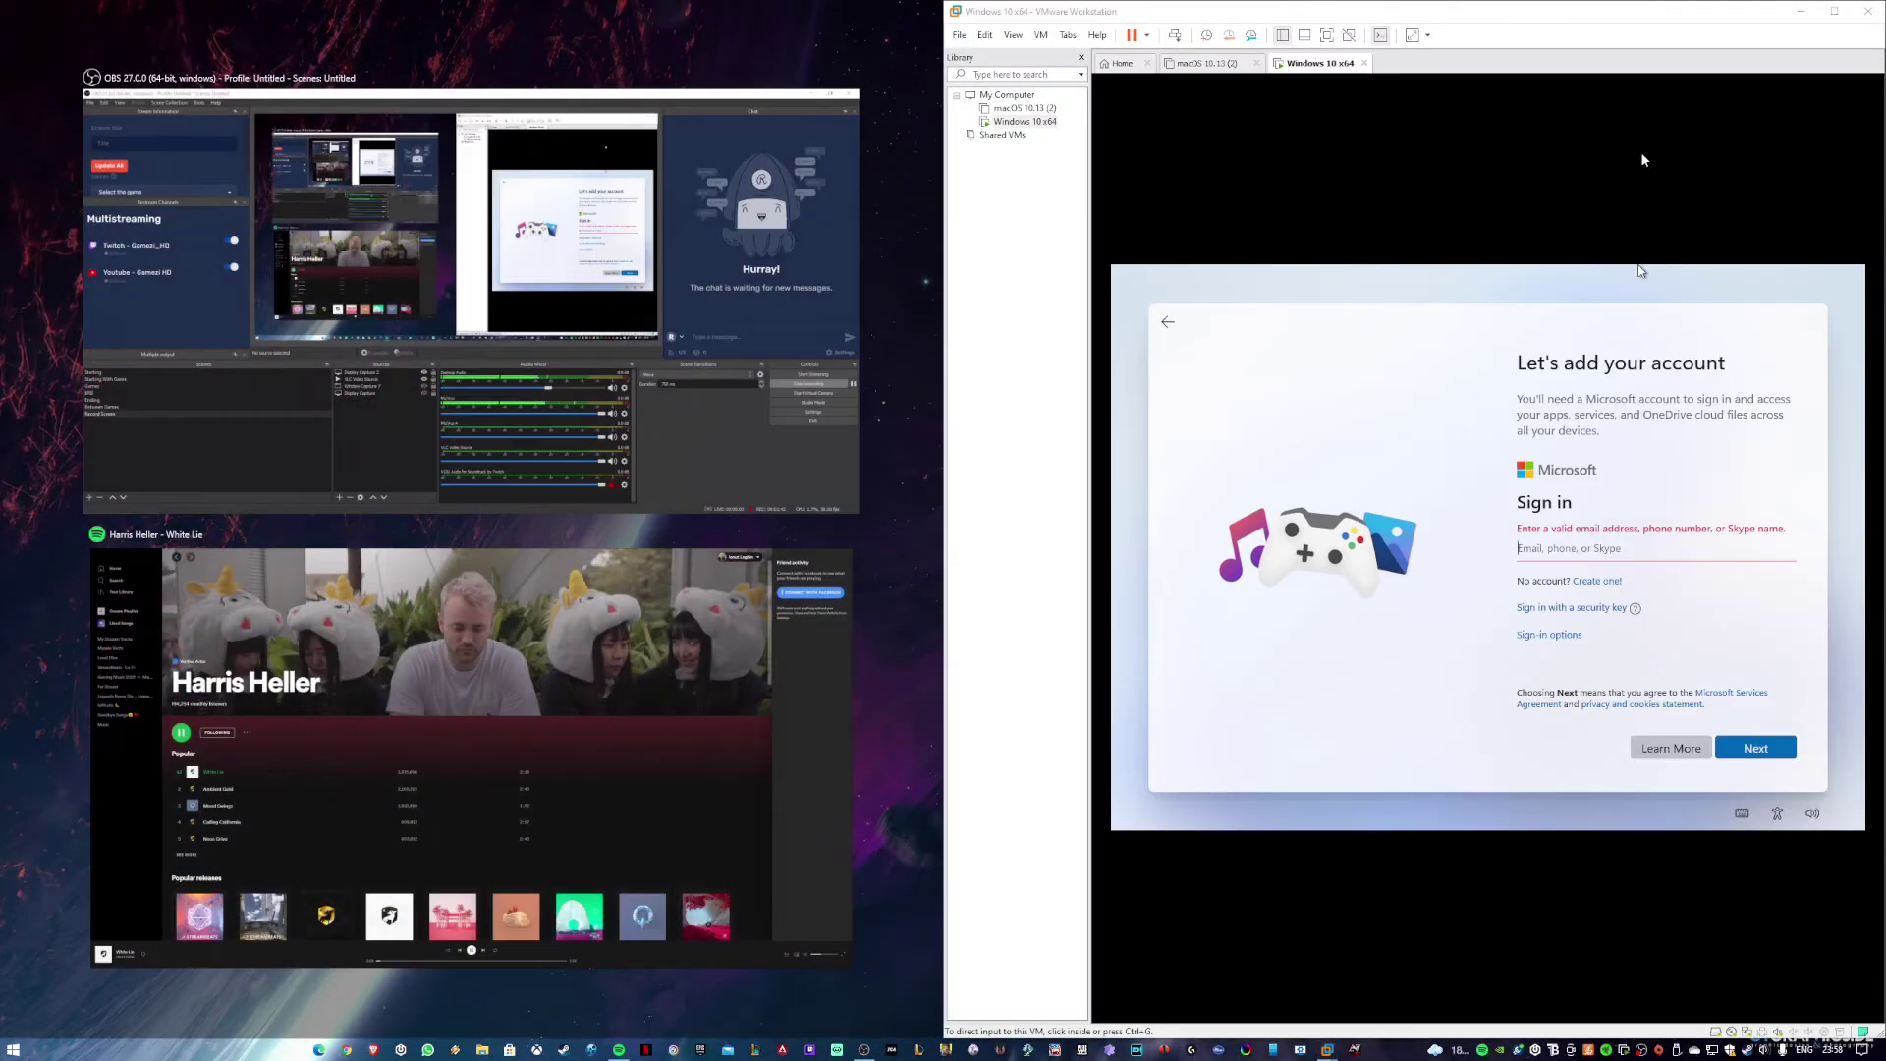
Drag the VMware window to the right screen edge, then back to the centre.
{"action": "left_click_drag", "start_coordinate": [1552, 12], "coordinate": [1885, 55]}
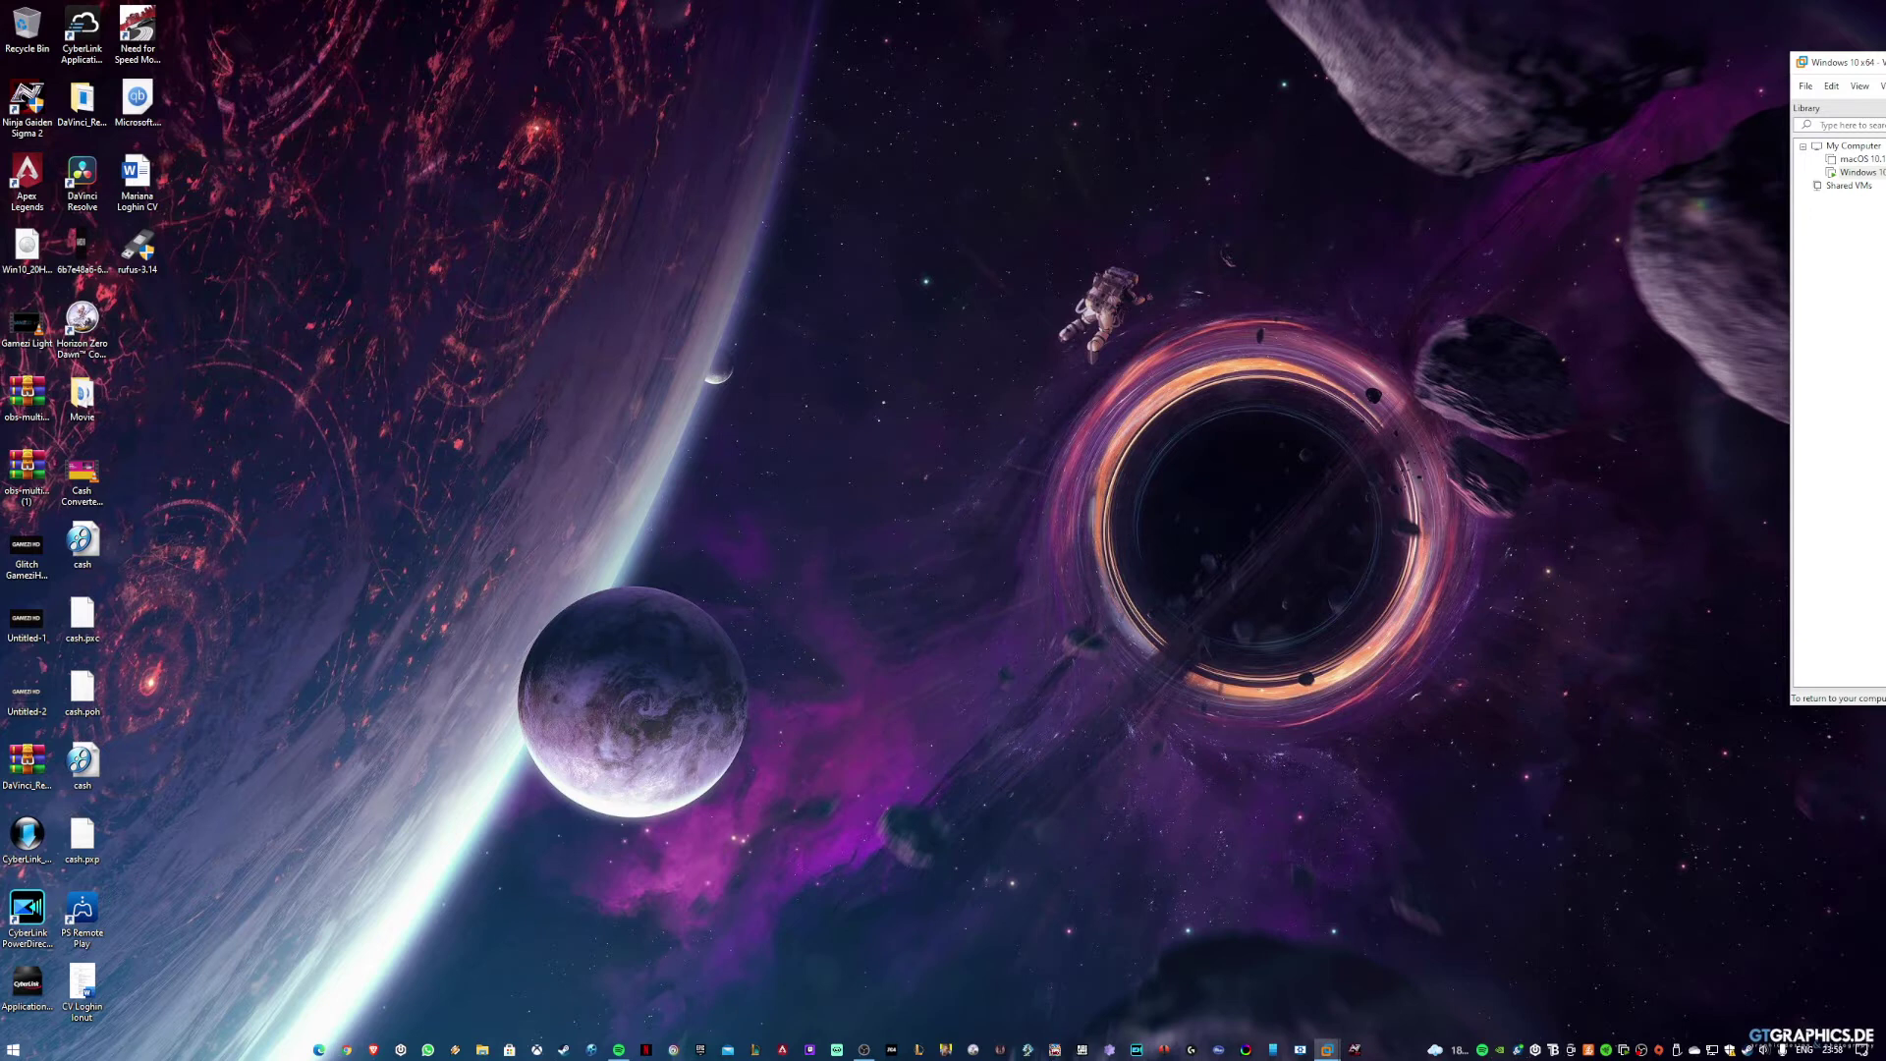
{"action": "key", "text": "ctrl+alt"}
{"action": "left_click_drag", "start_coordinate": [1838, 62], "coordinate": [589, 2]}
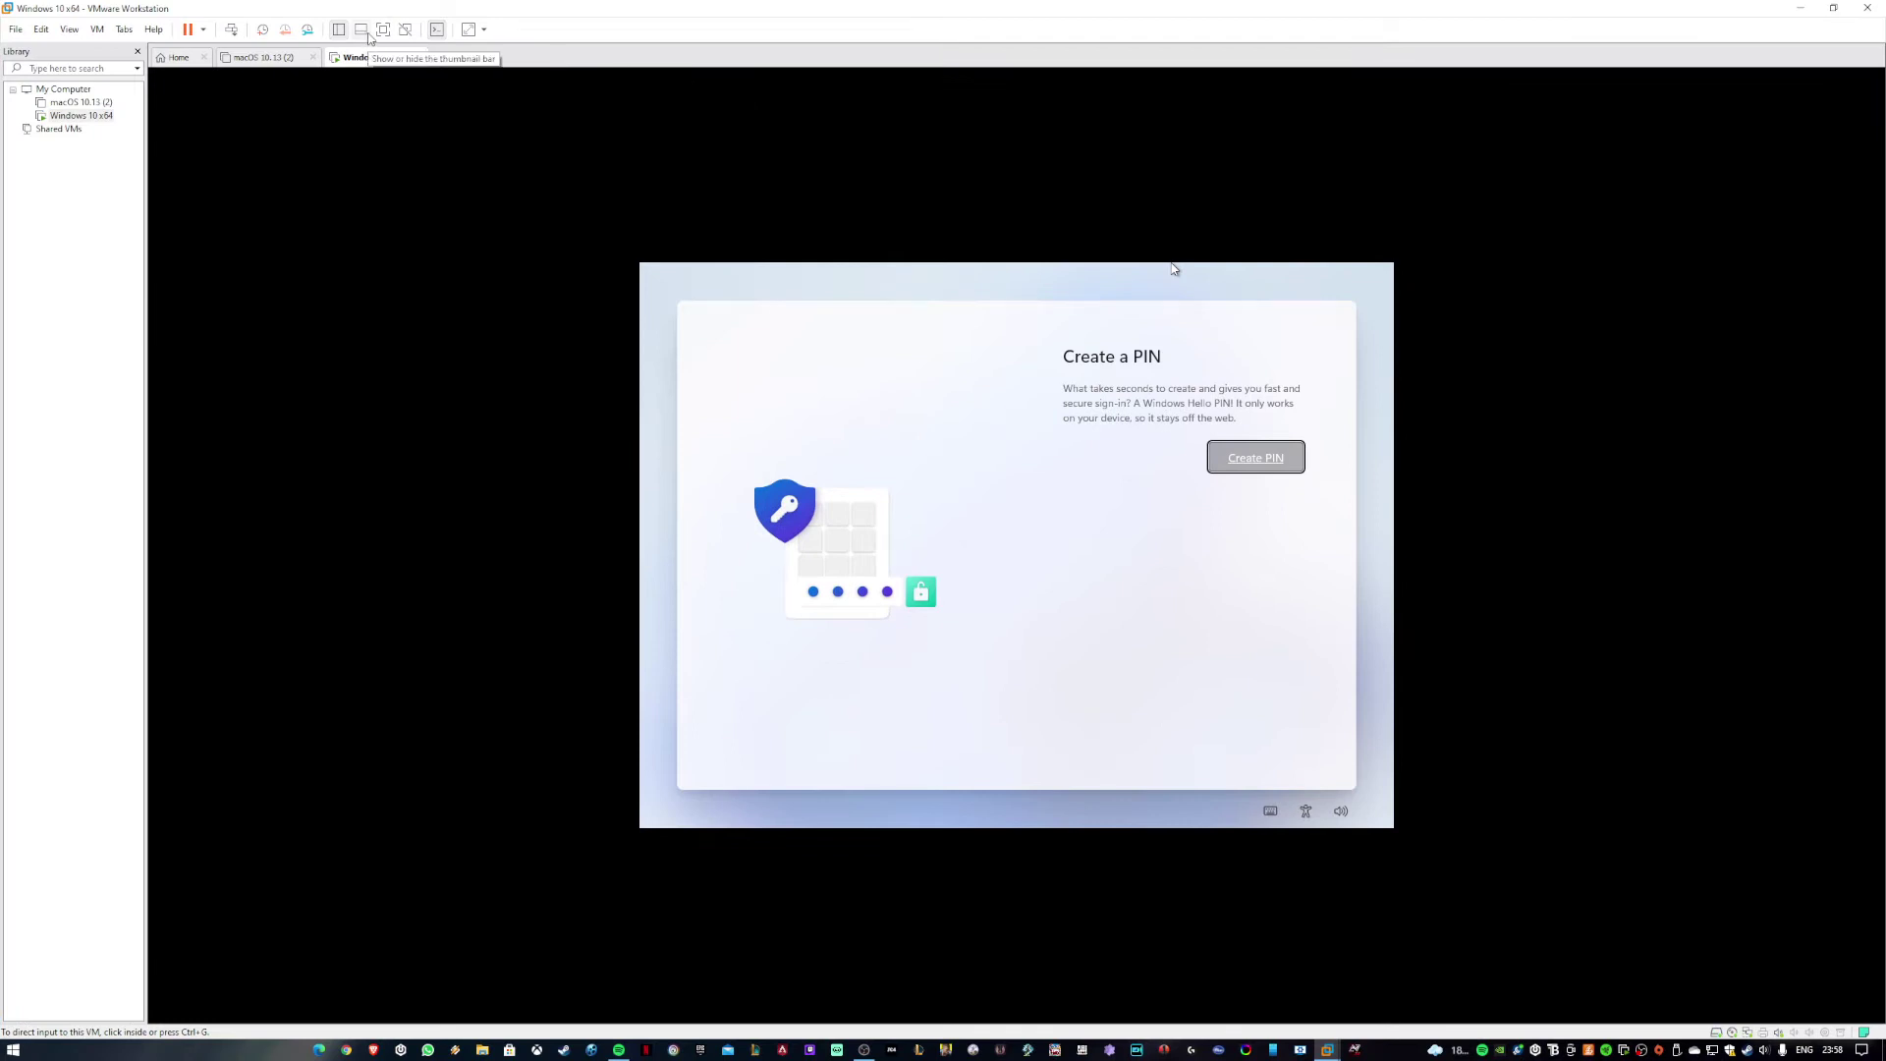
Set View > Stretch Guest to Keep Aspect Ratio Stretch and begin creating a Windows Hello PIN.
{"action": "left_click", "coordinate": [112, 30]}
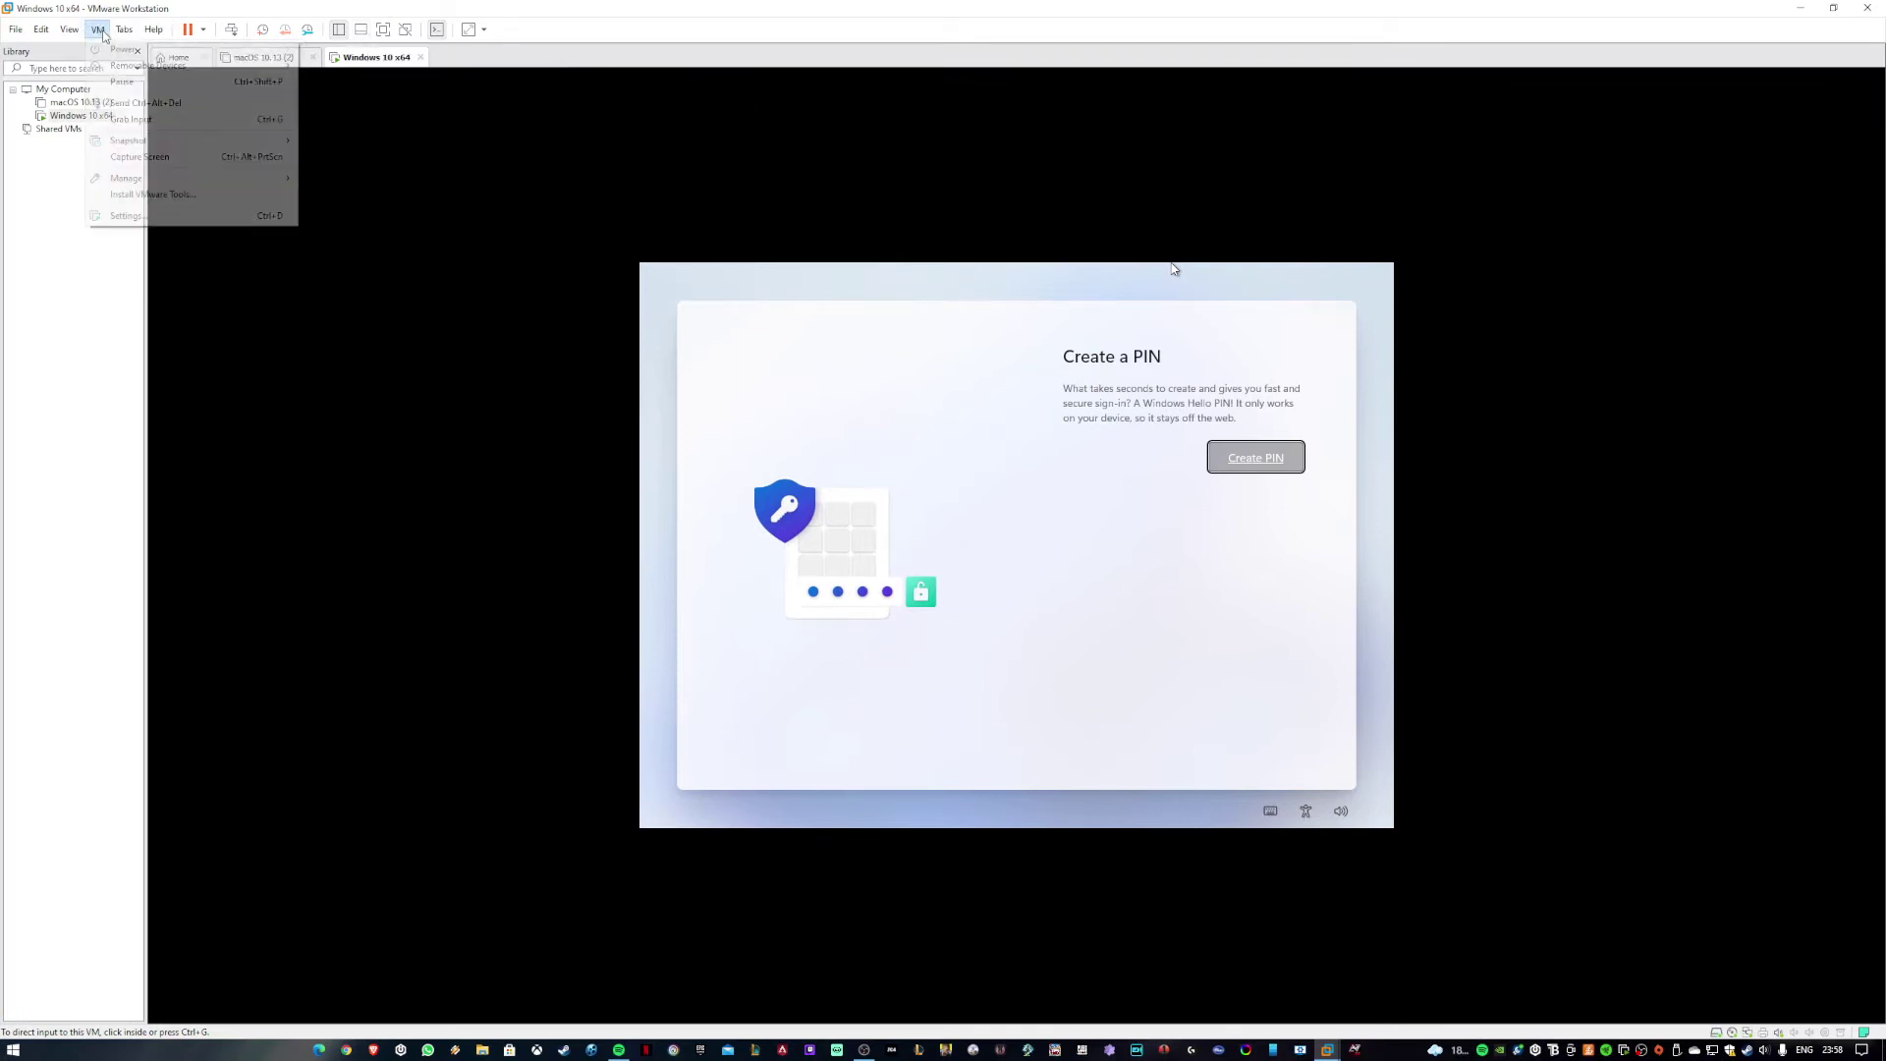
{"action": "mouse_move", "coordinate": [70, 30]}
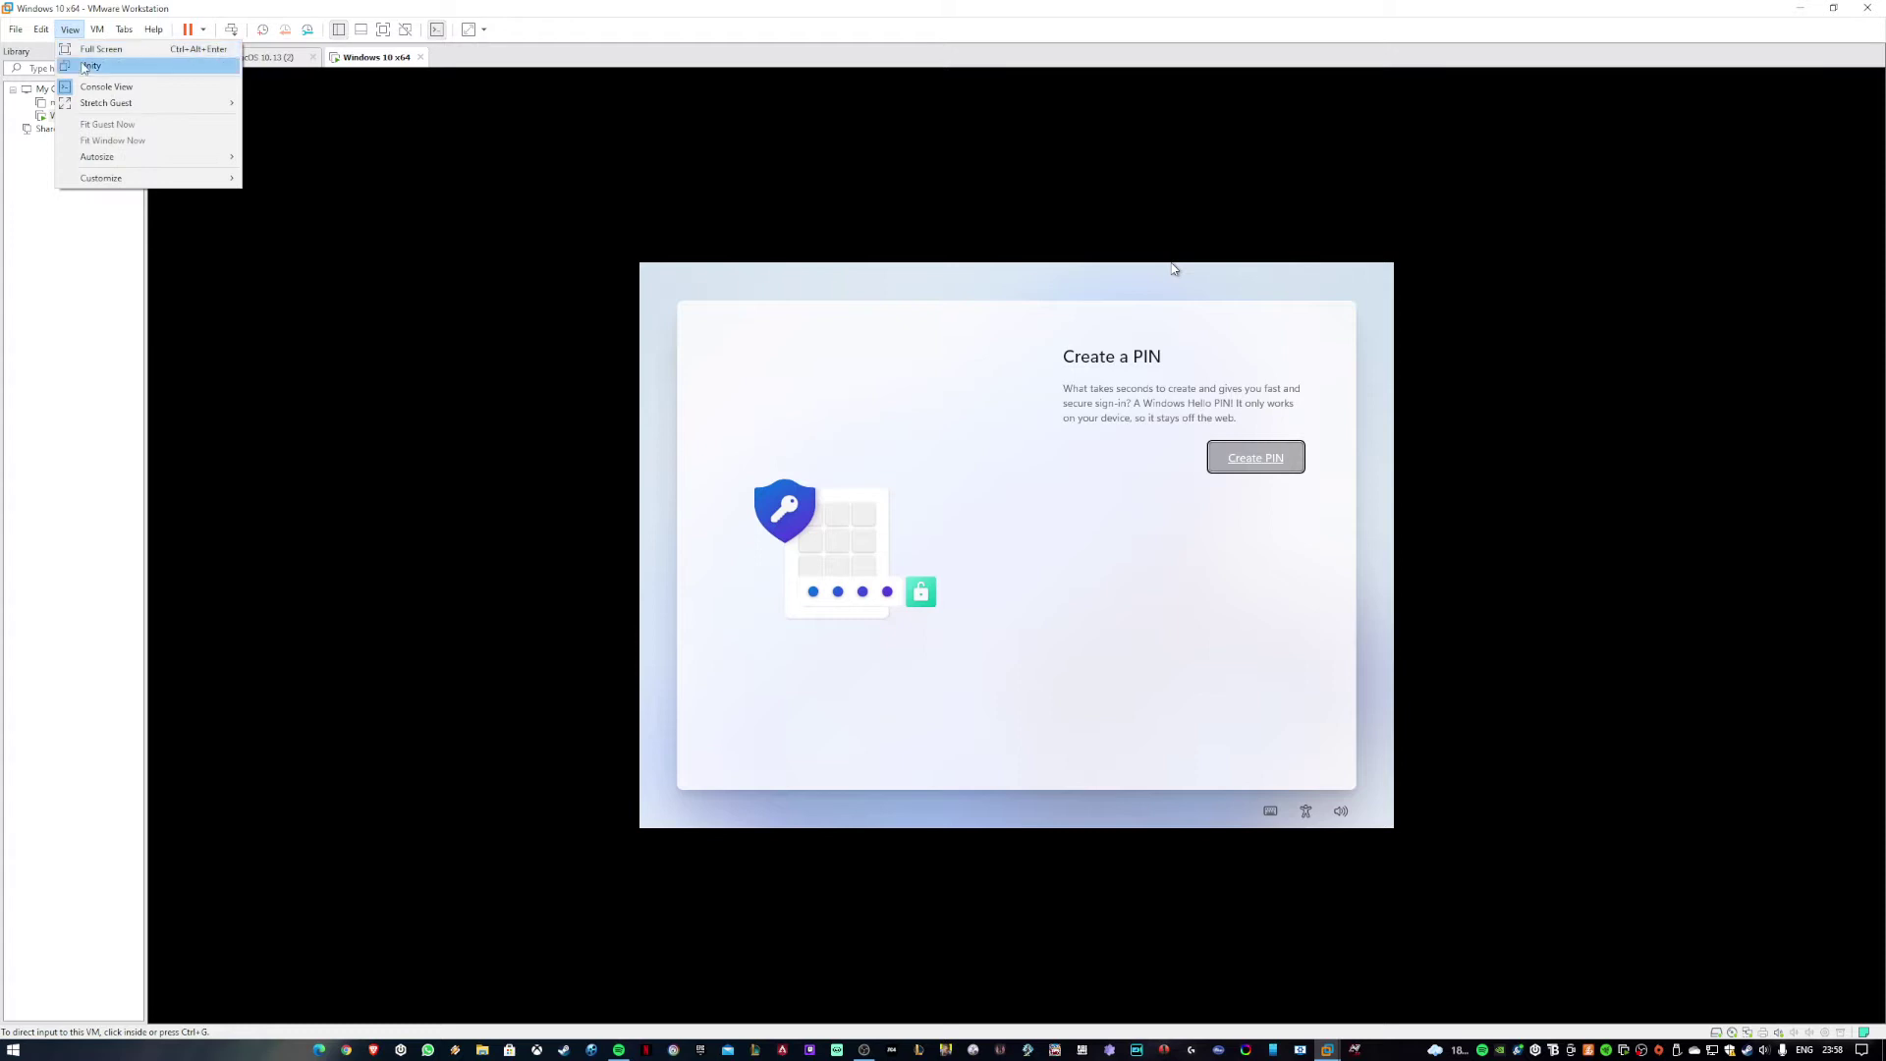
{"action": "mouse_move", "coordinate": [135, 108]}
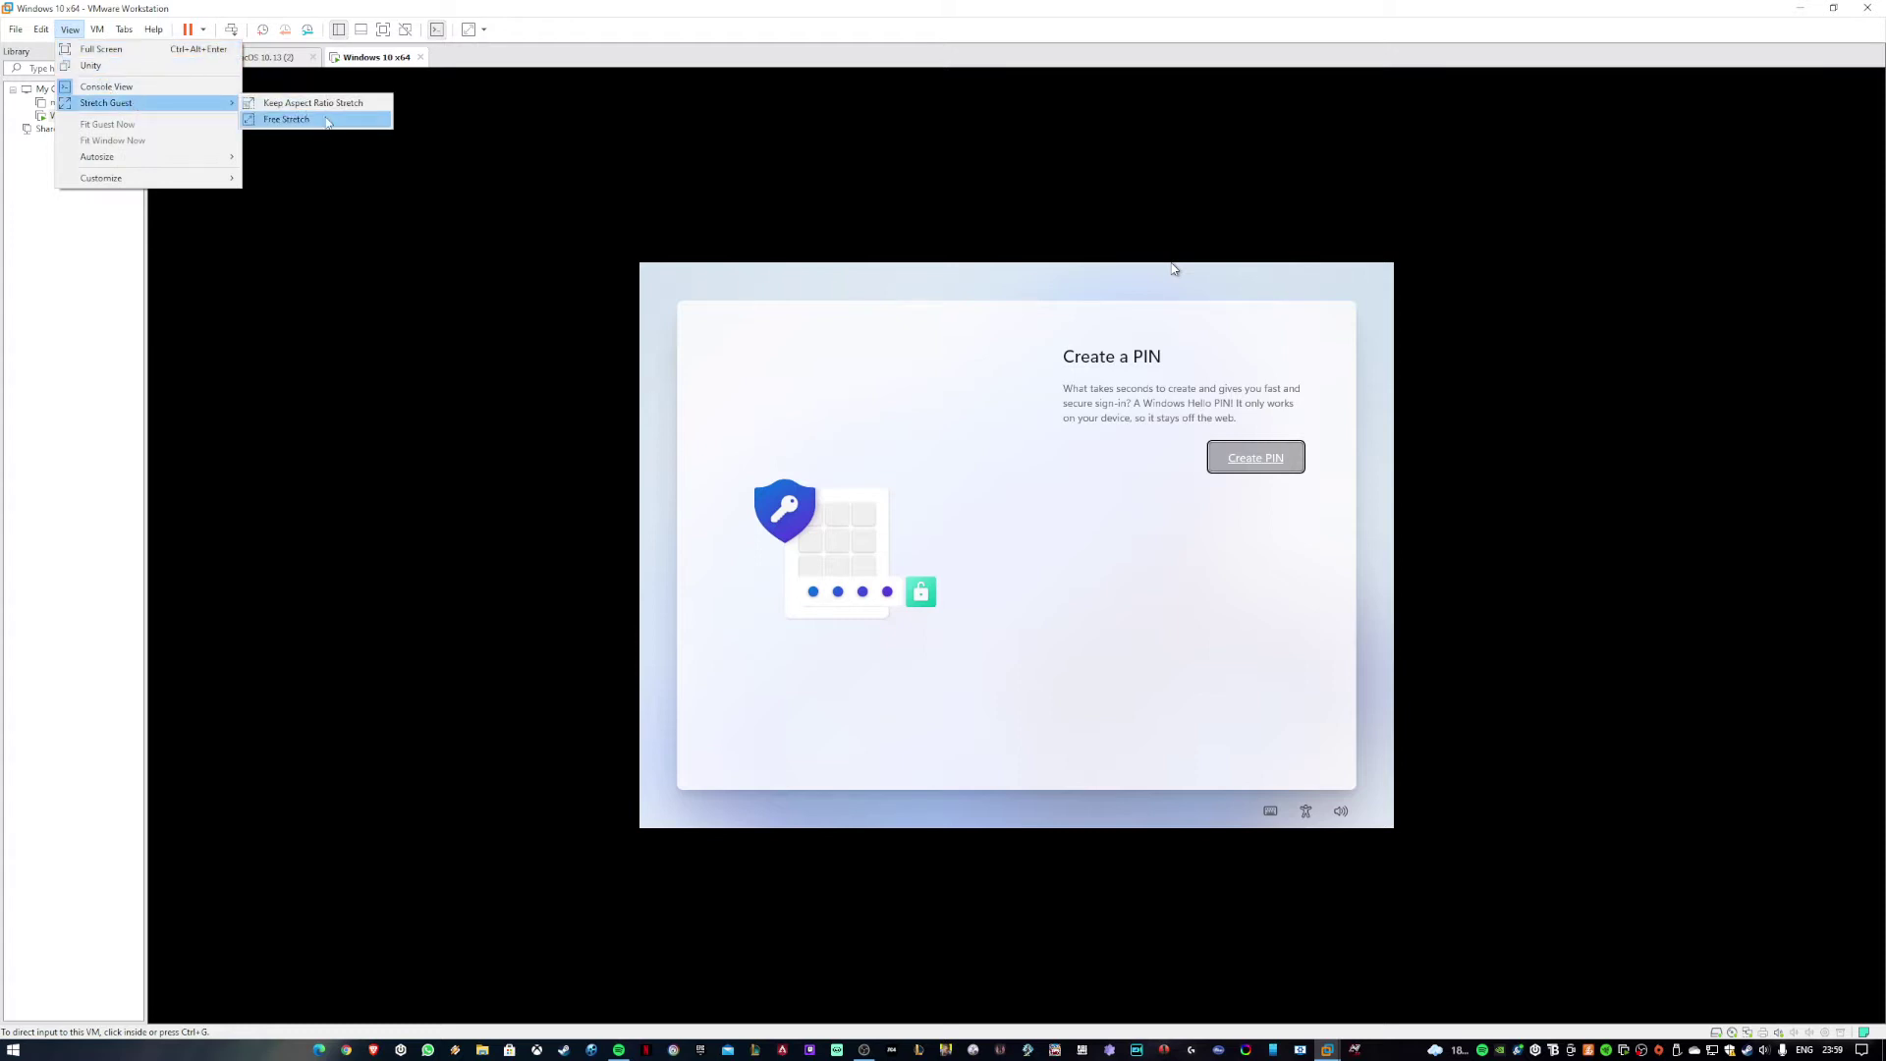
{"action": "left_click", "coordinate": [327, 121]}
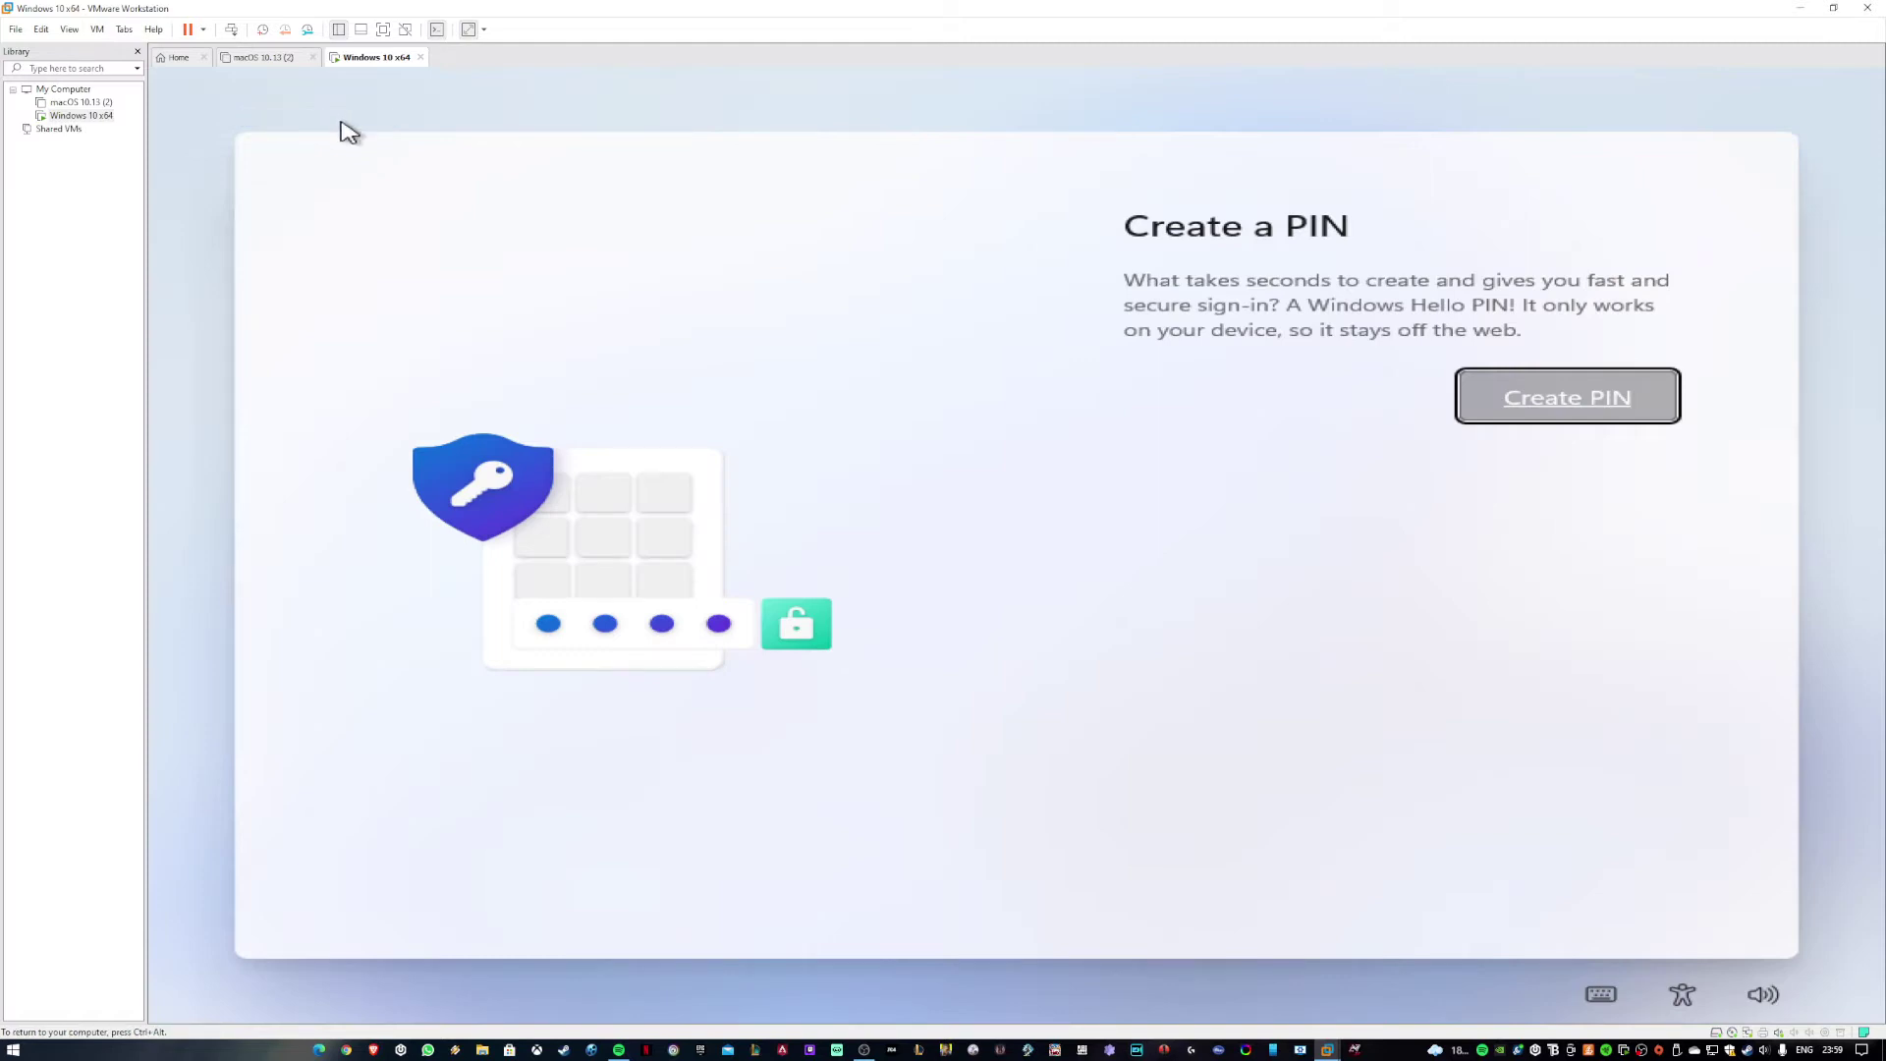
{"action": "left_click", "coordinate": [1581, 425]}
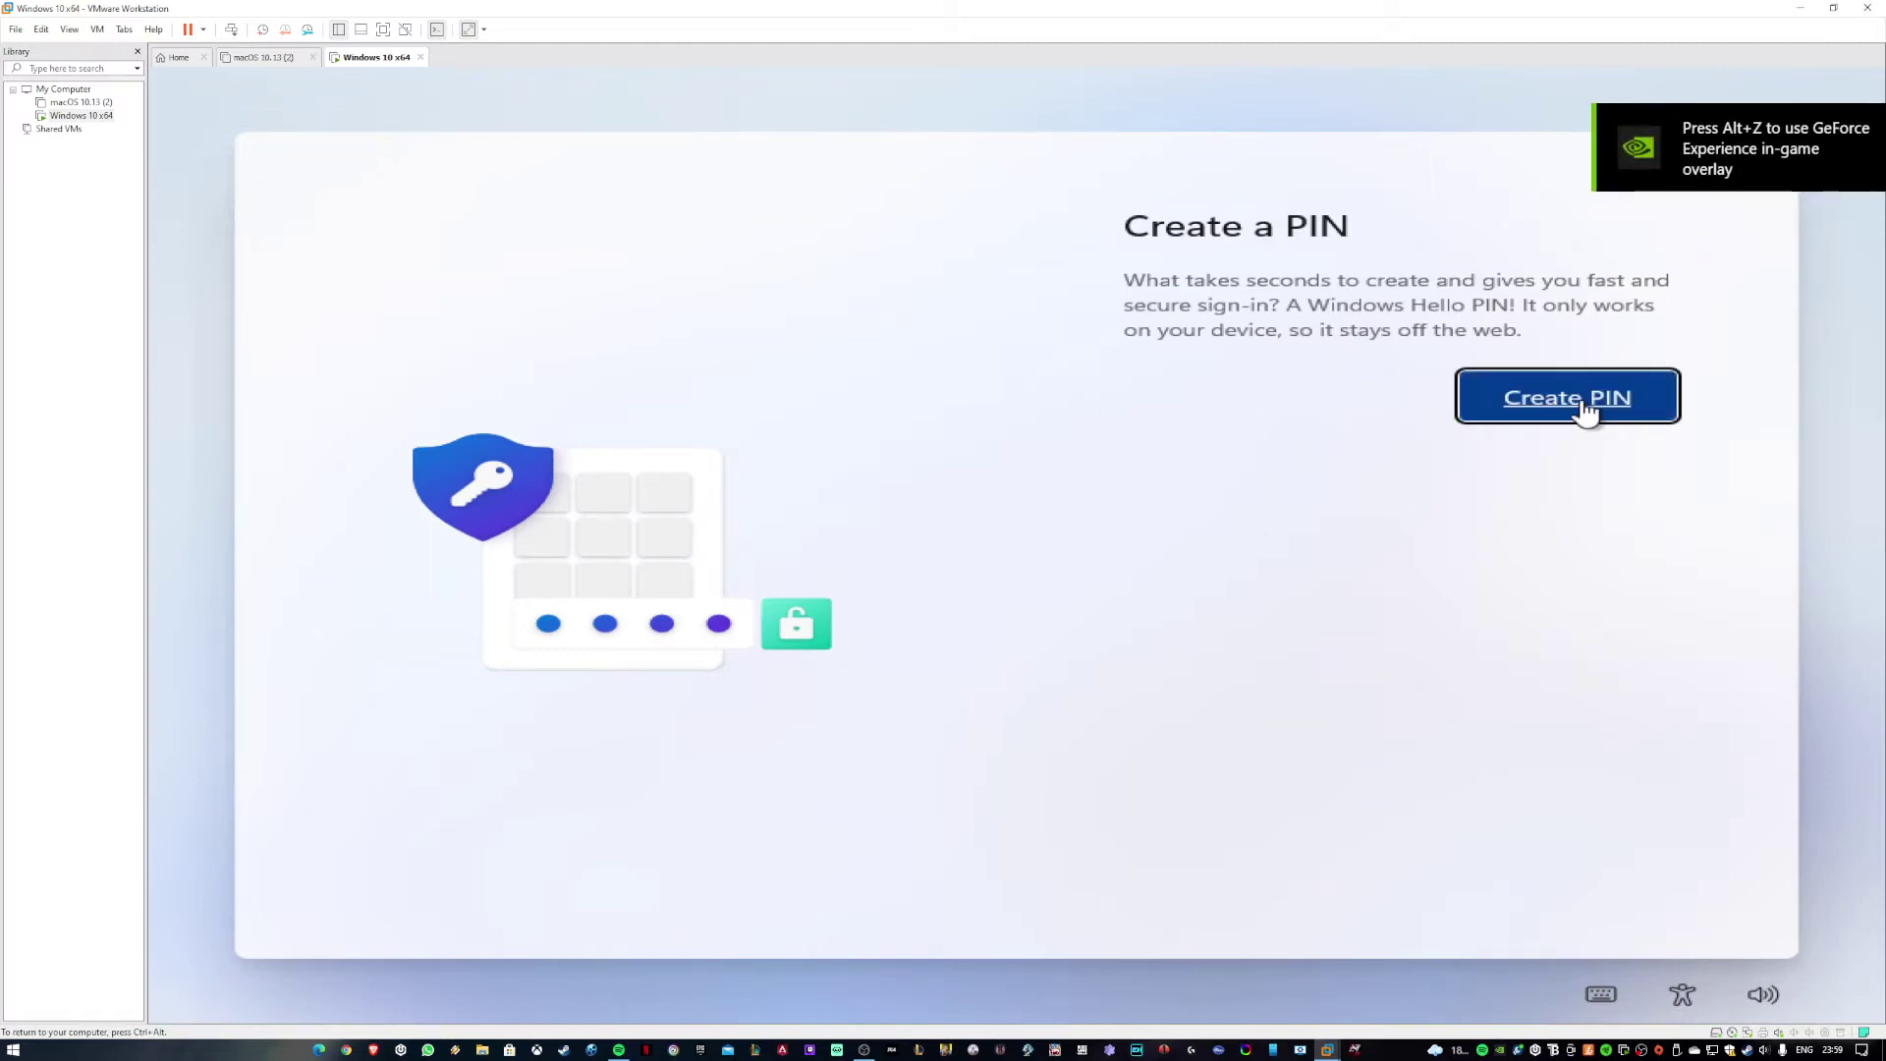
{"action": "left_click", "coordinate": [71, 30]}
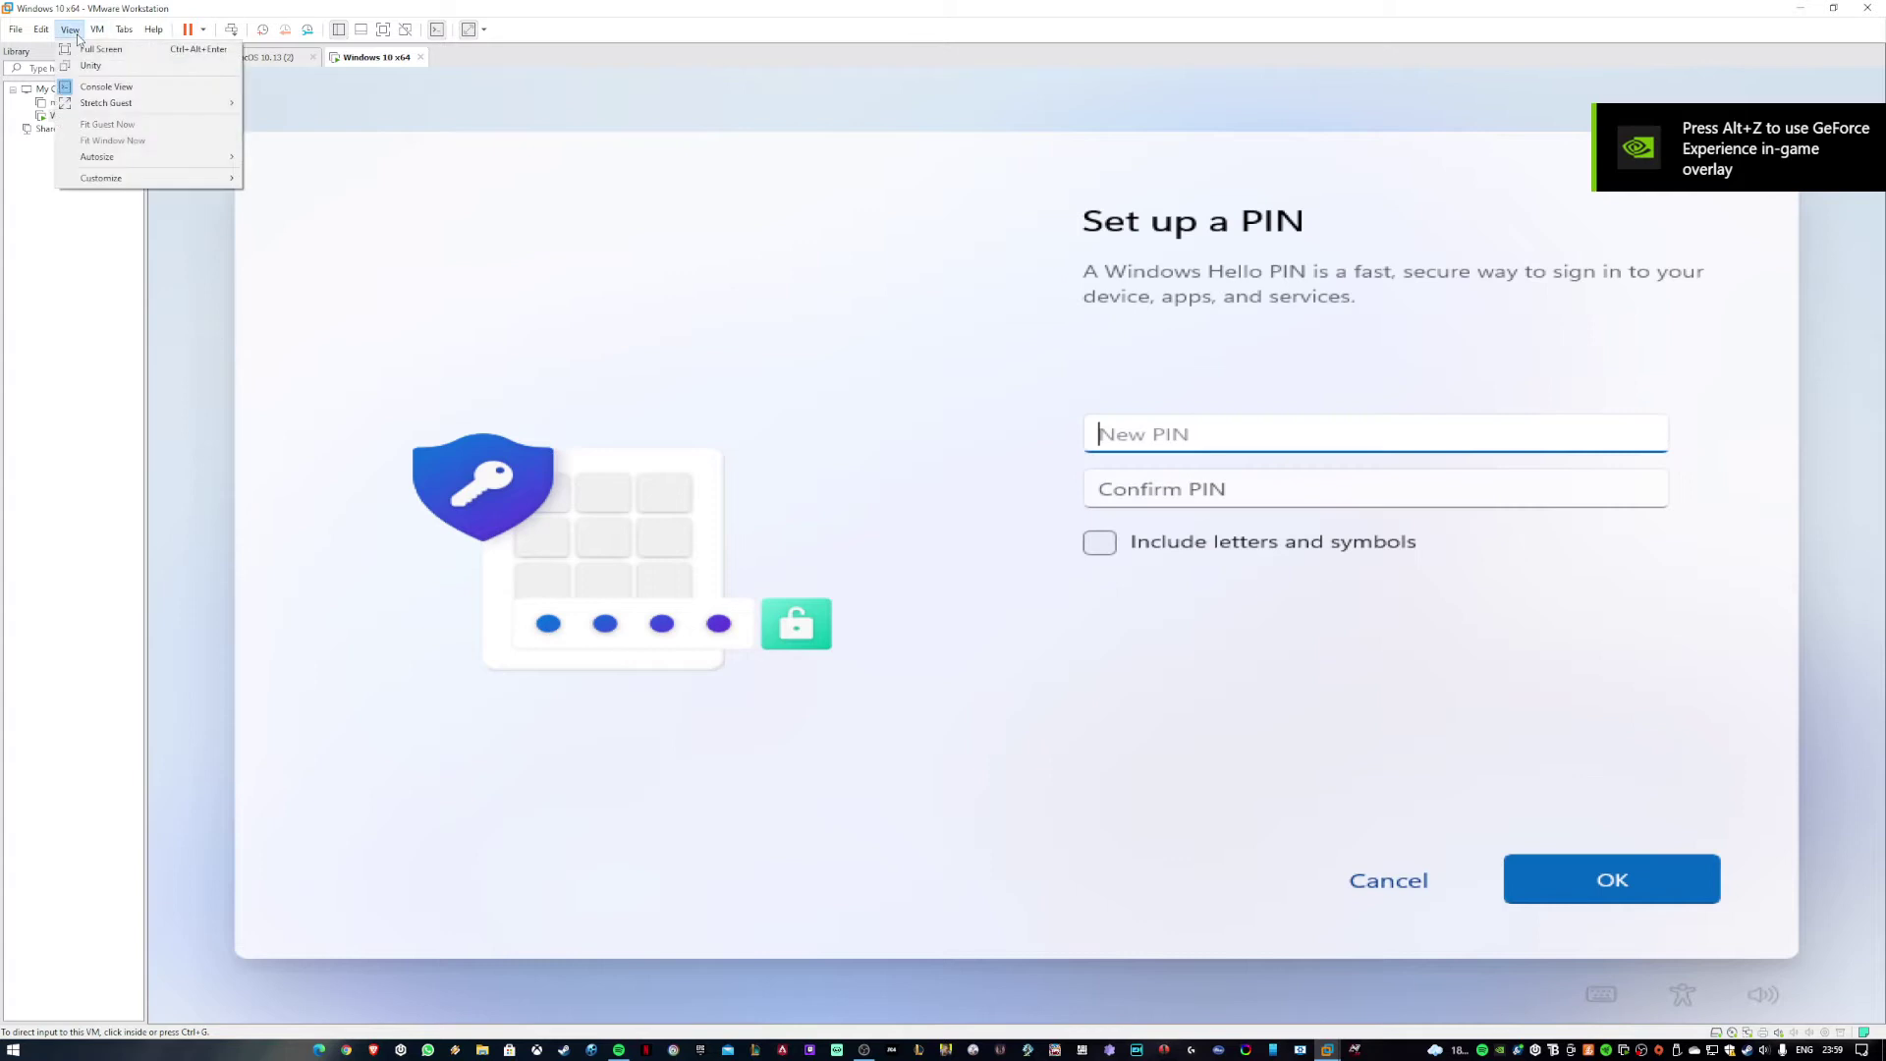
{"action": "mouse_move", "coordinate": [209, 113]}
{"action": "left_click", "coordinate": [315, 105]}
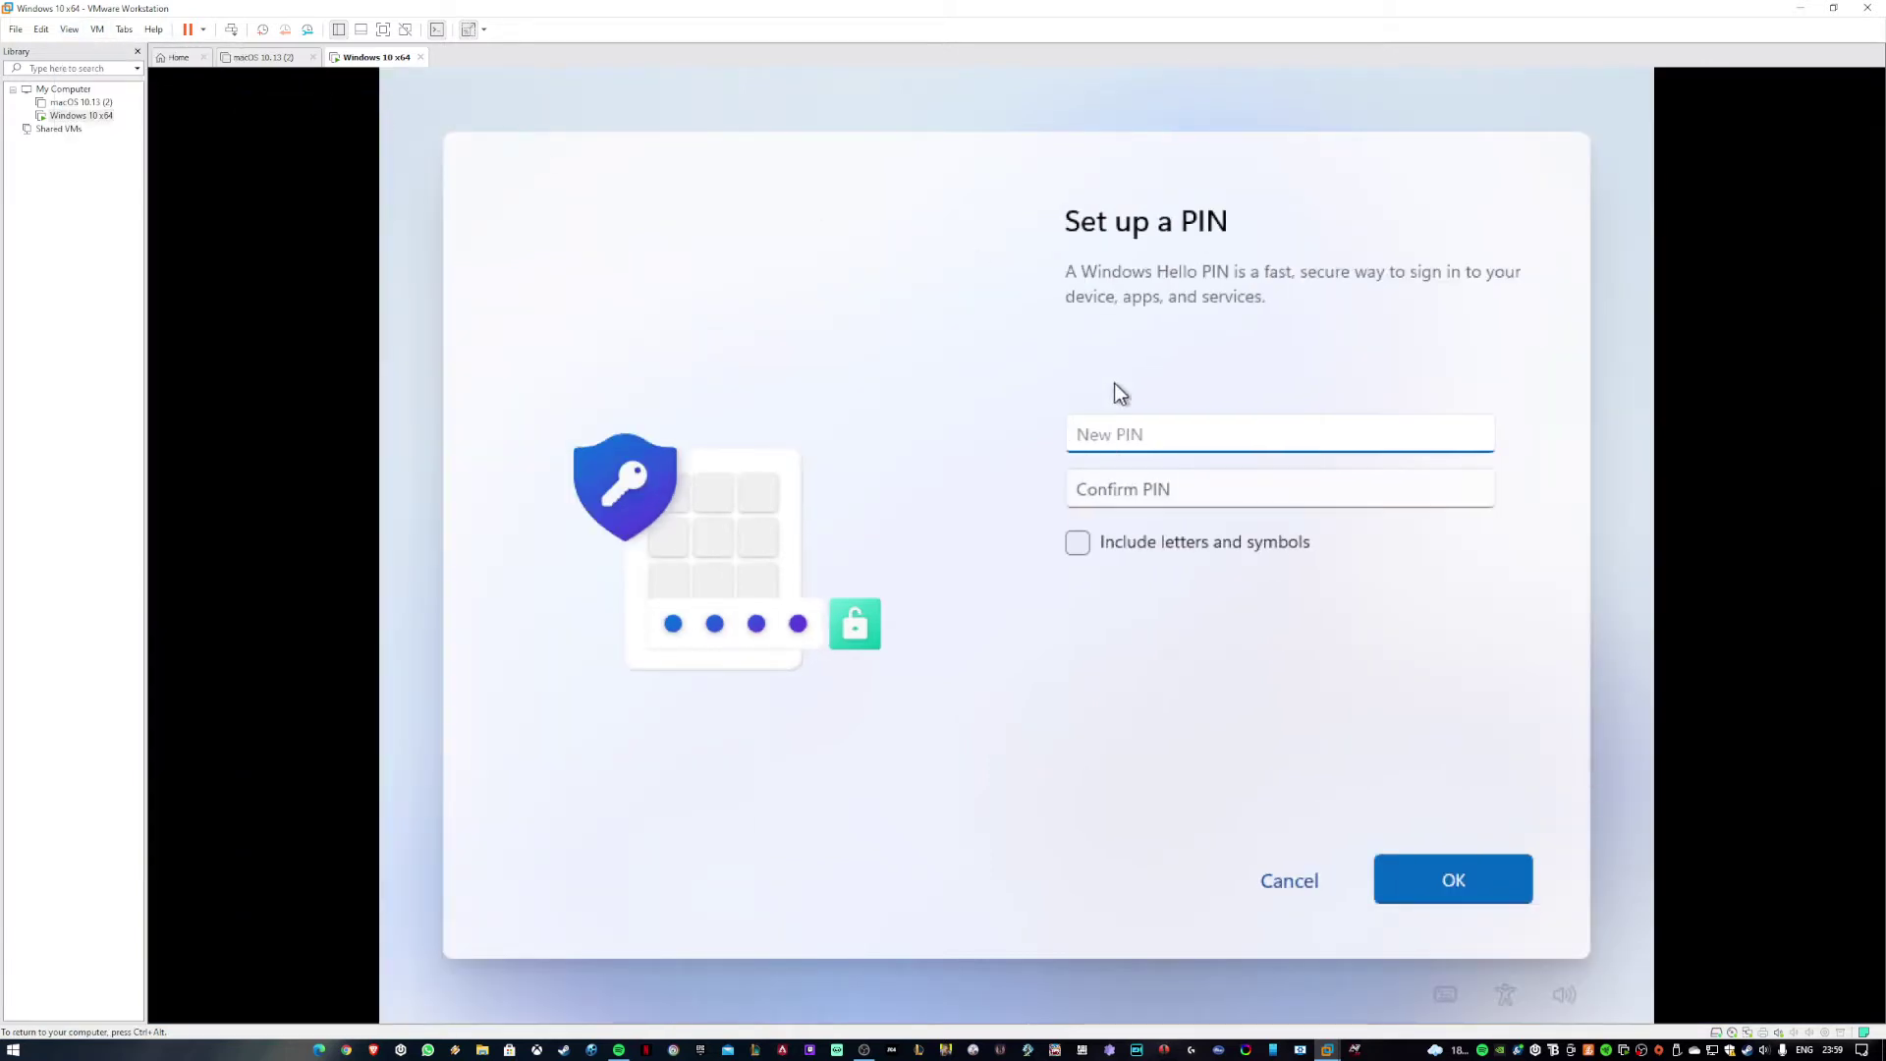
{"action": "type", "text": "1234"}
Enter and confirm the new PIN.
{"action": "key", "text": "Tab"}
{"action": "type", "text": "12"}
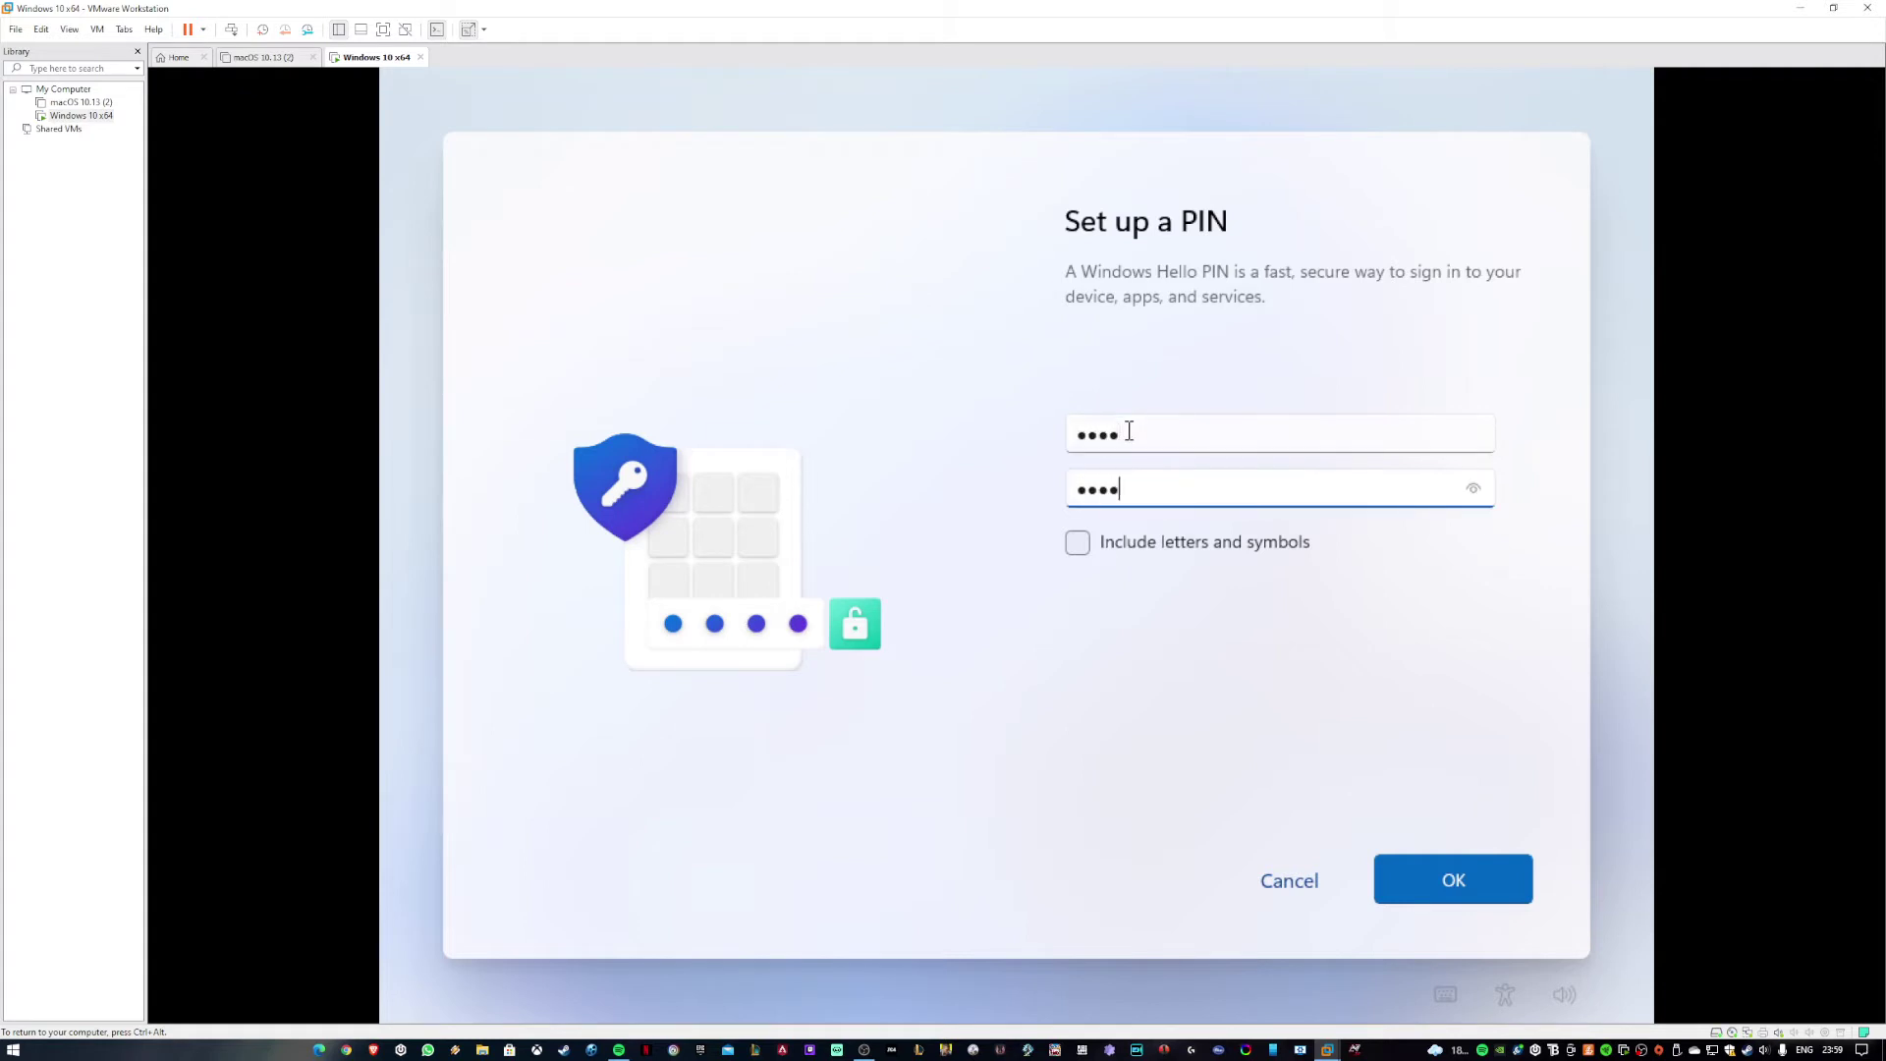
{"action": "key", "text": "Return"}
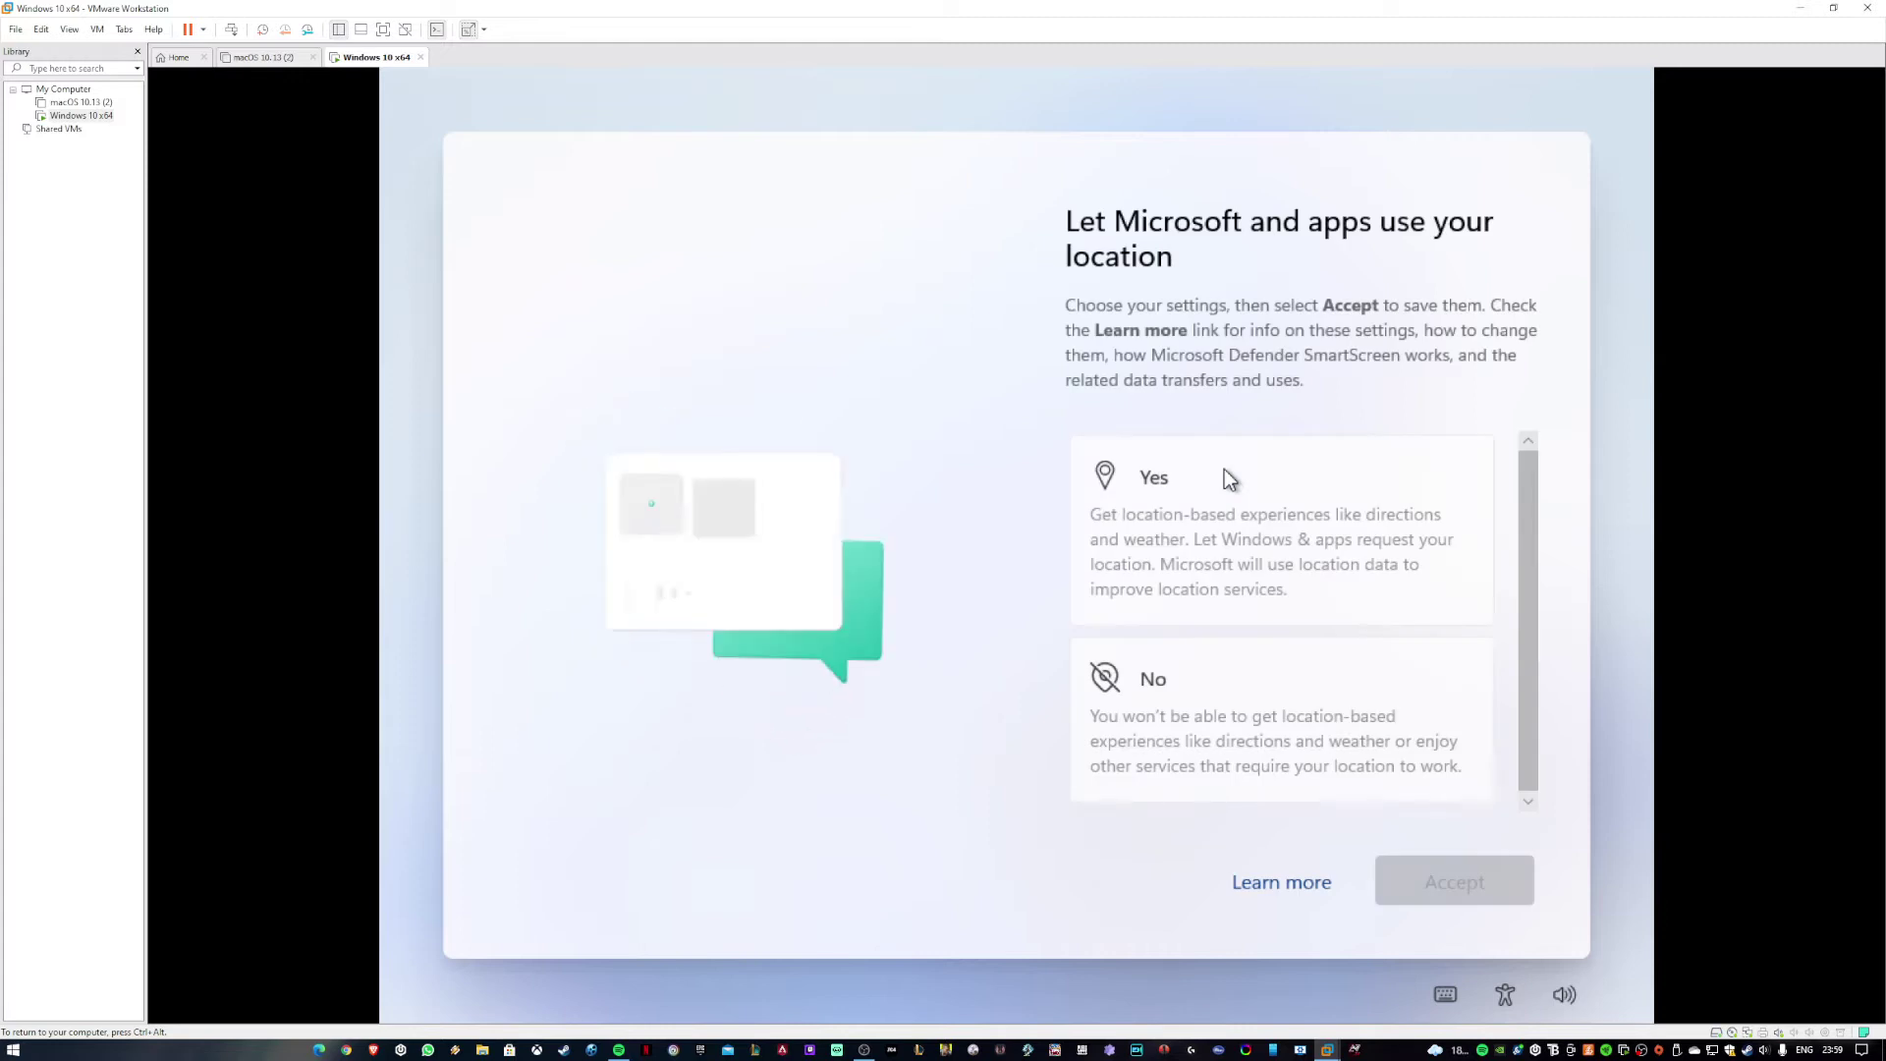
Accept the privacy pages, allowing location, optional diagnostic data and the advertising ID.
{"action": "left_click", "coordinate": [1220, 471]}
{"action": "left_click", "coordinate": [1427, 869]}
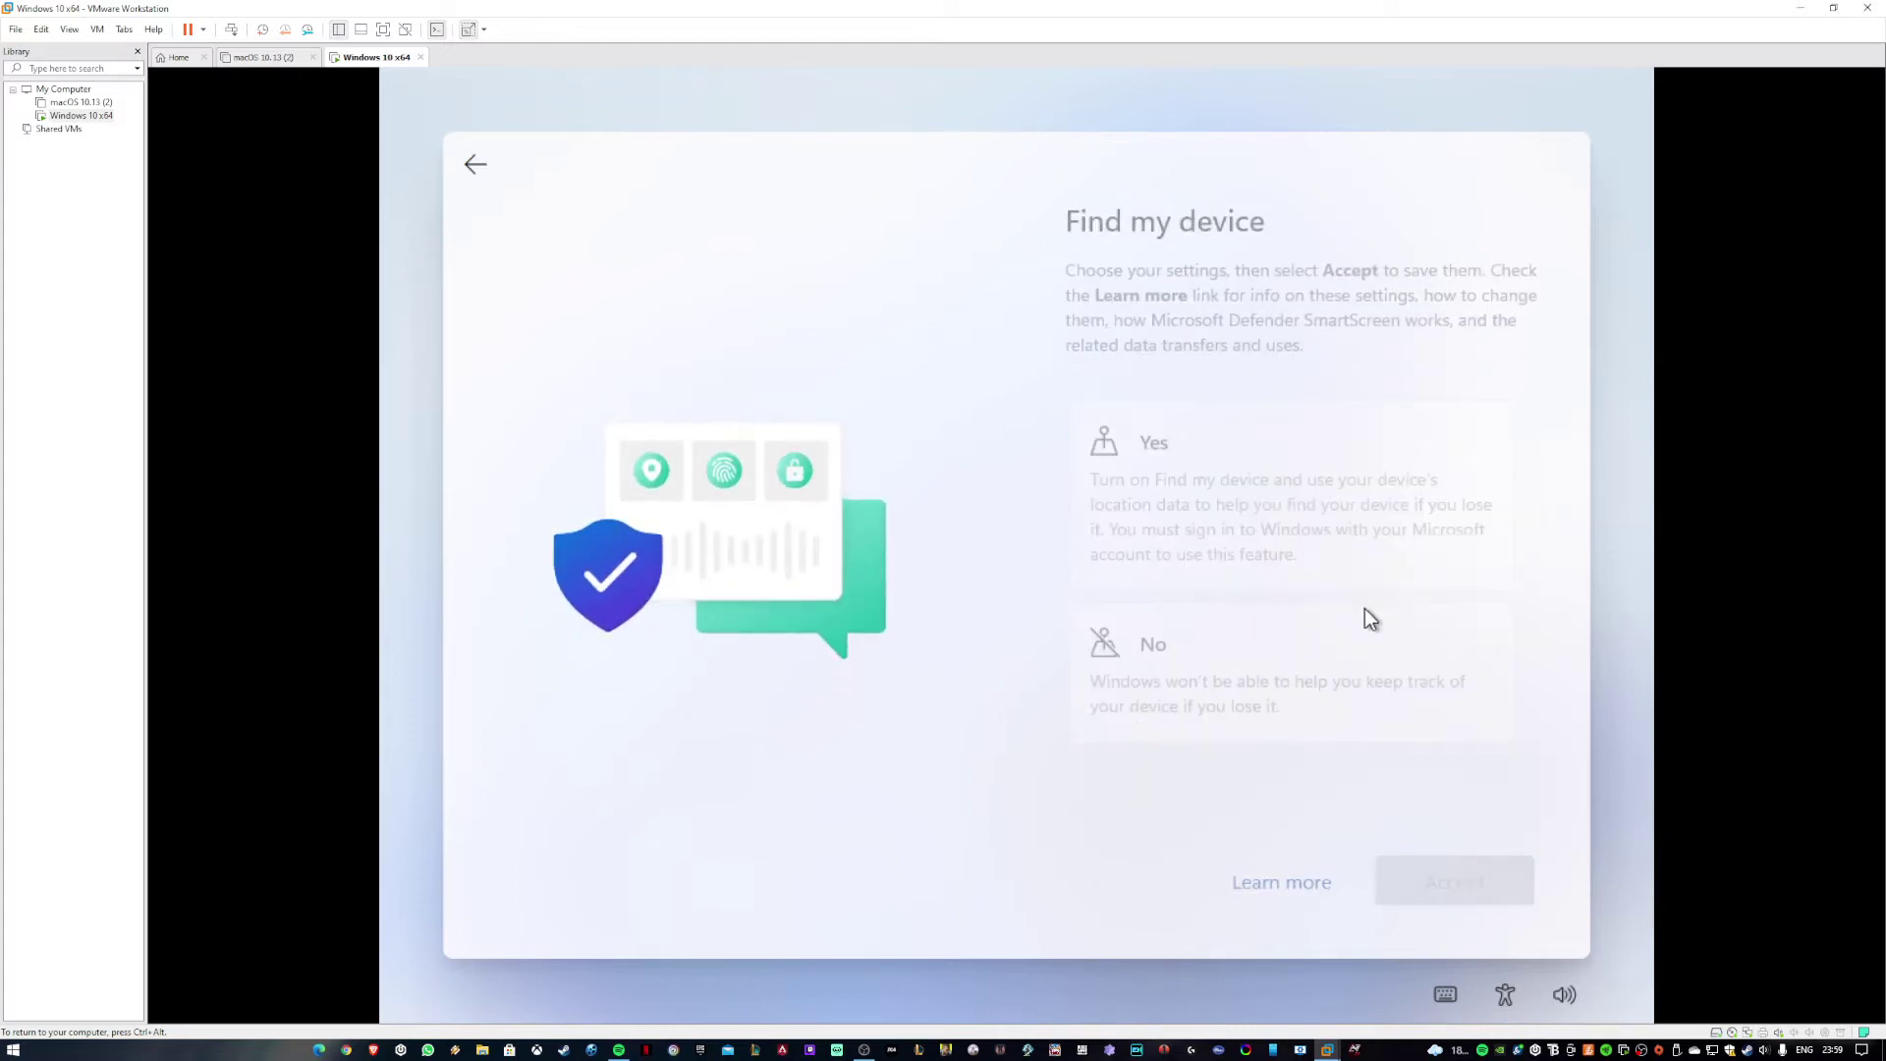
{"action": "left_click", "coordinate": [1503, 889]}
{"action": "left_click", "coordinate": [1322, 621]}
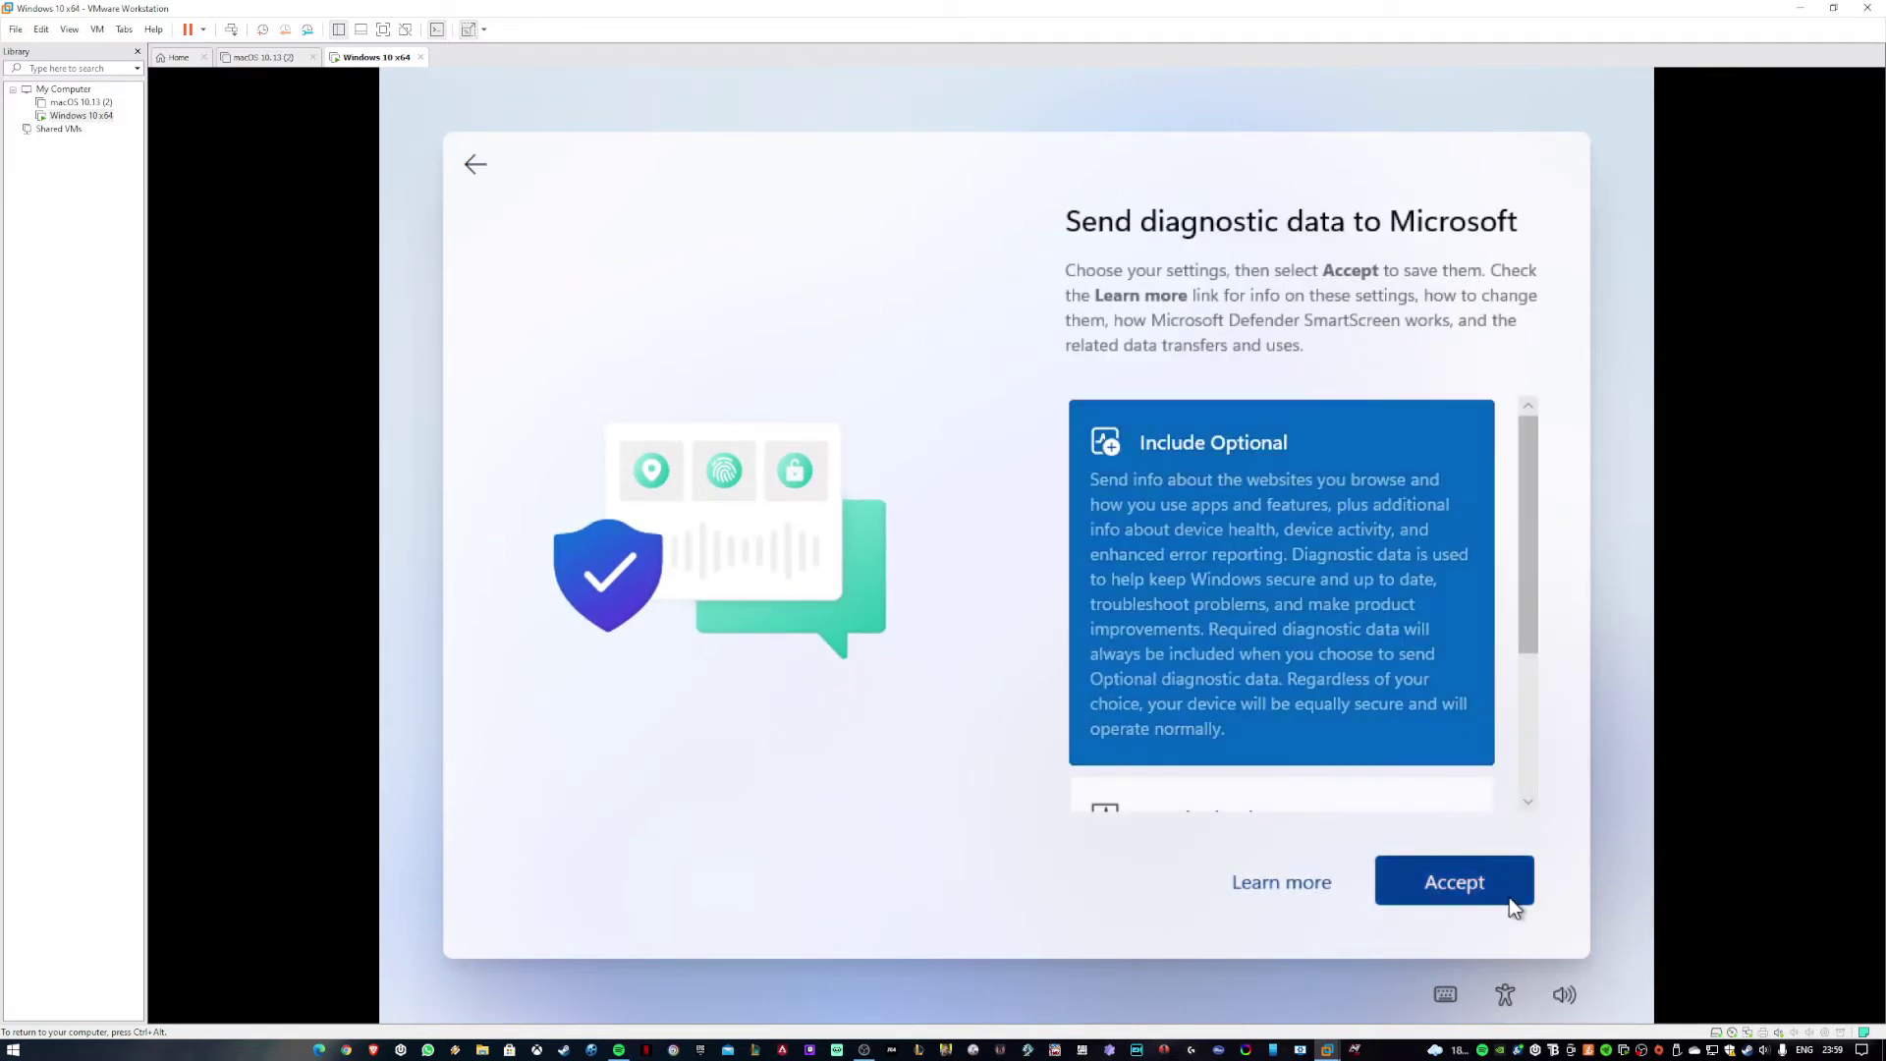
{"action": "left_click", "coordinate": [1503, 896]}
{"action": "left_click", "coordinate": [1471, 875]}
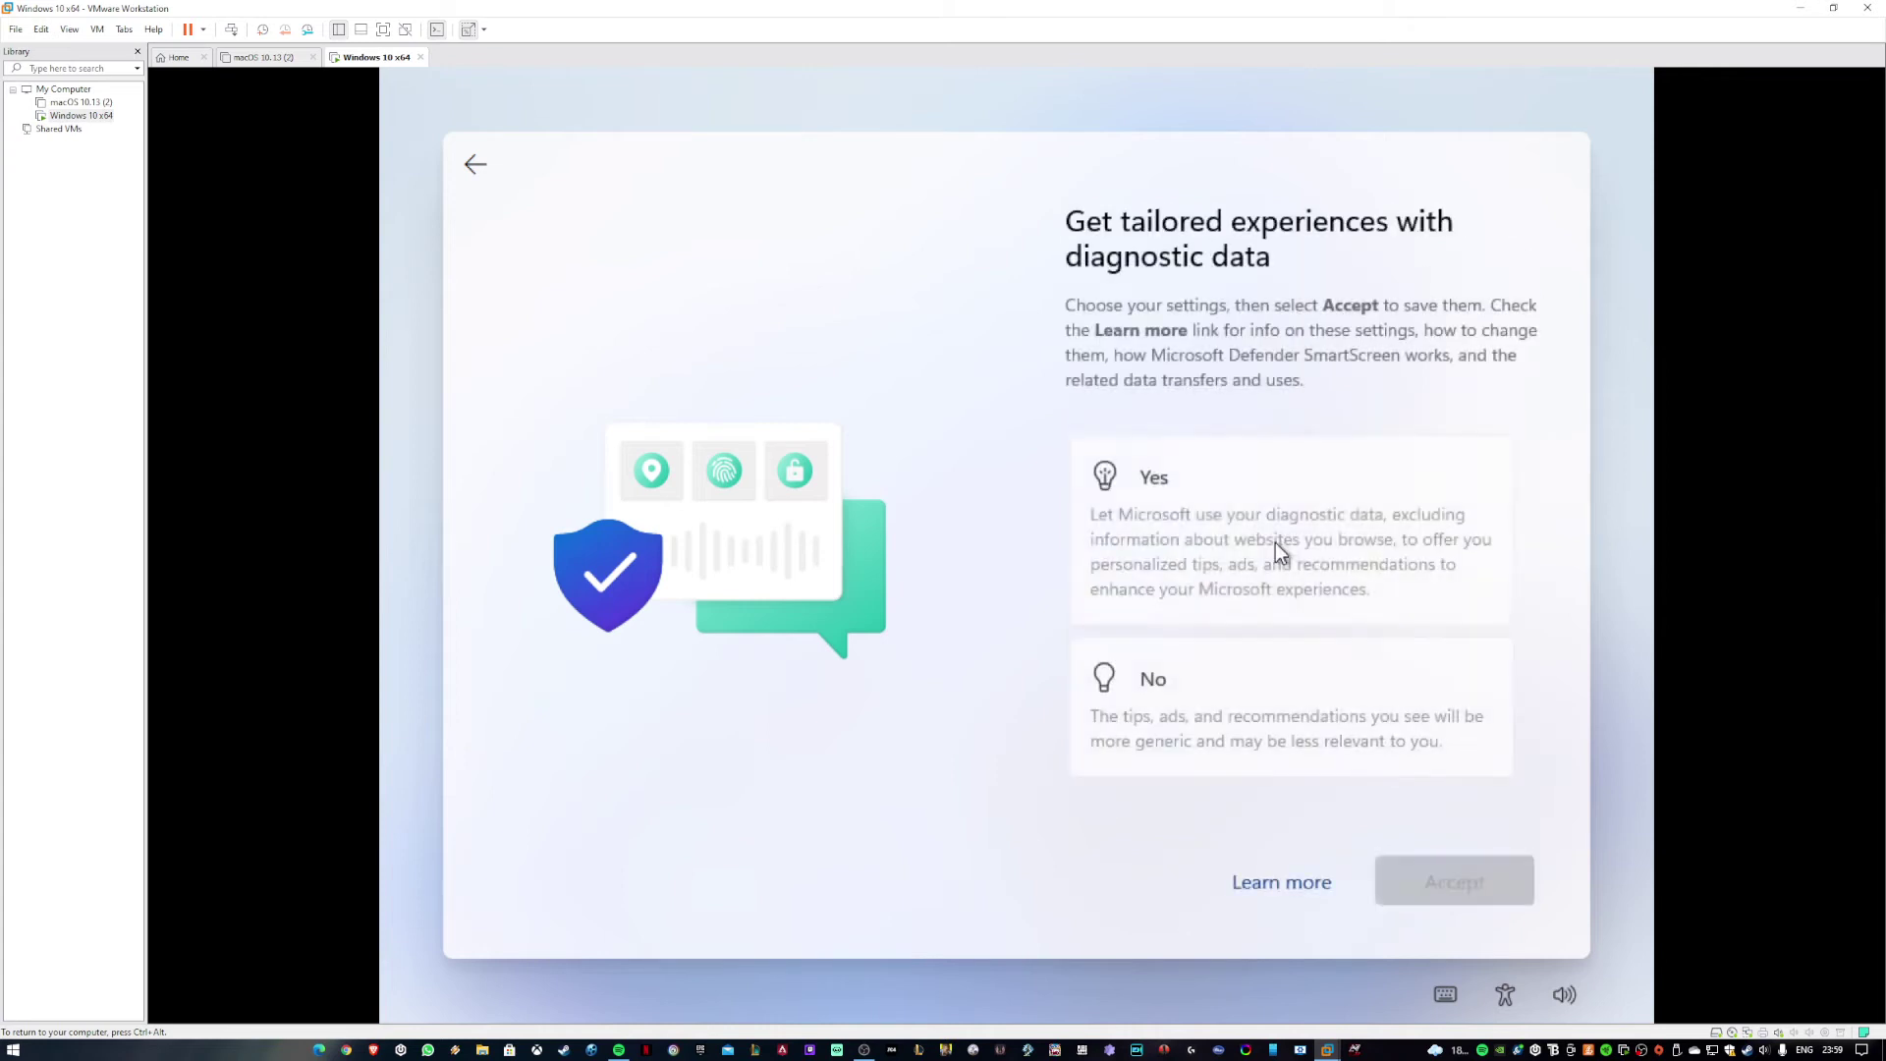
{"action": "left_click", "coordinate": [1473, 874]}
{"action": "left_click", "coordinate": [1245, 506]}
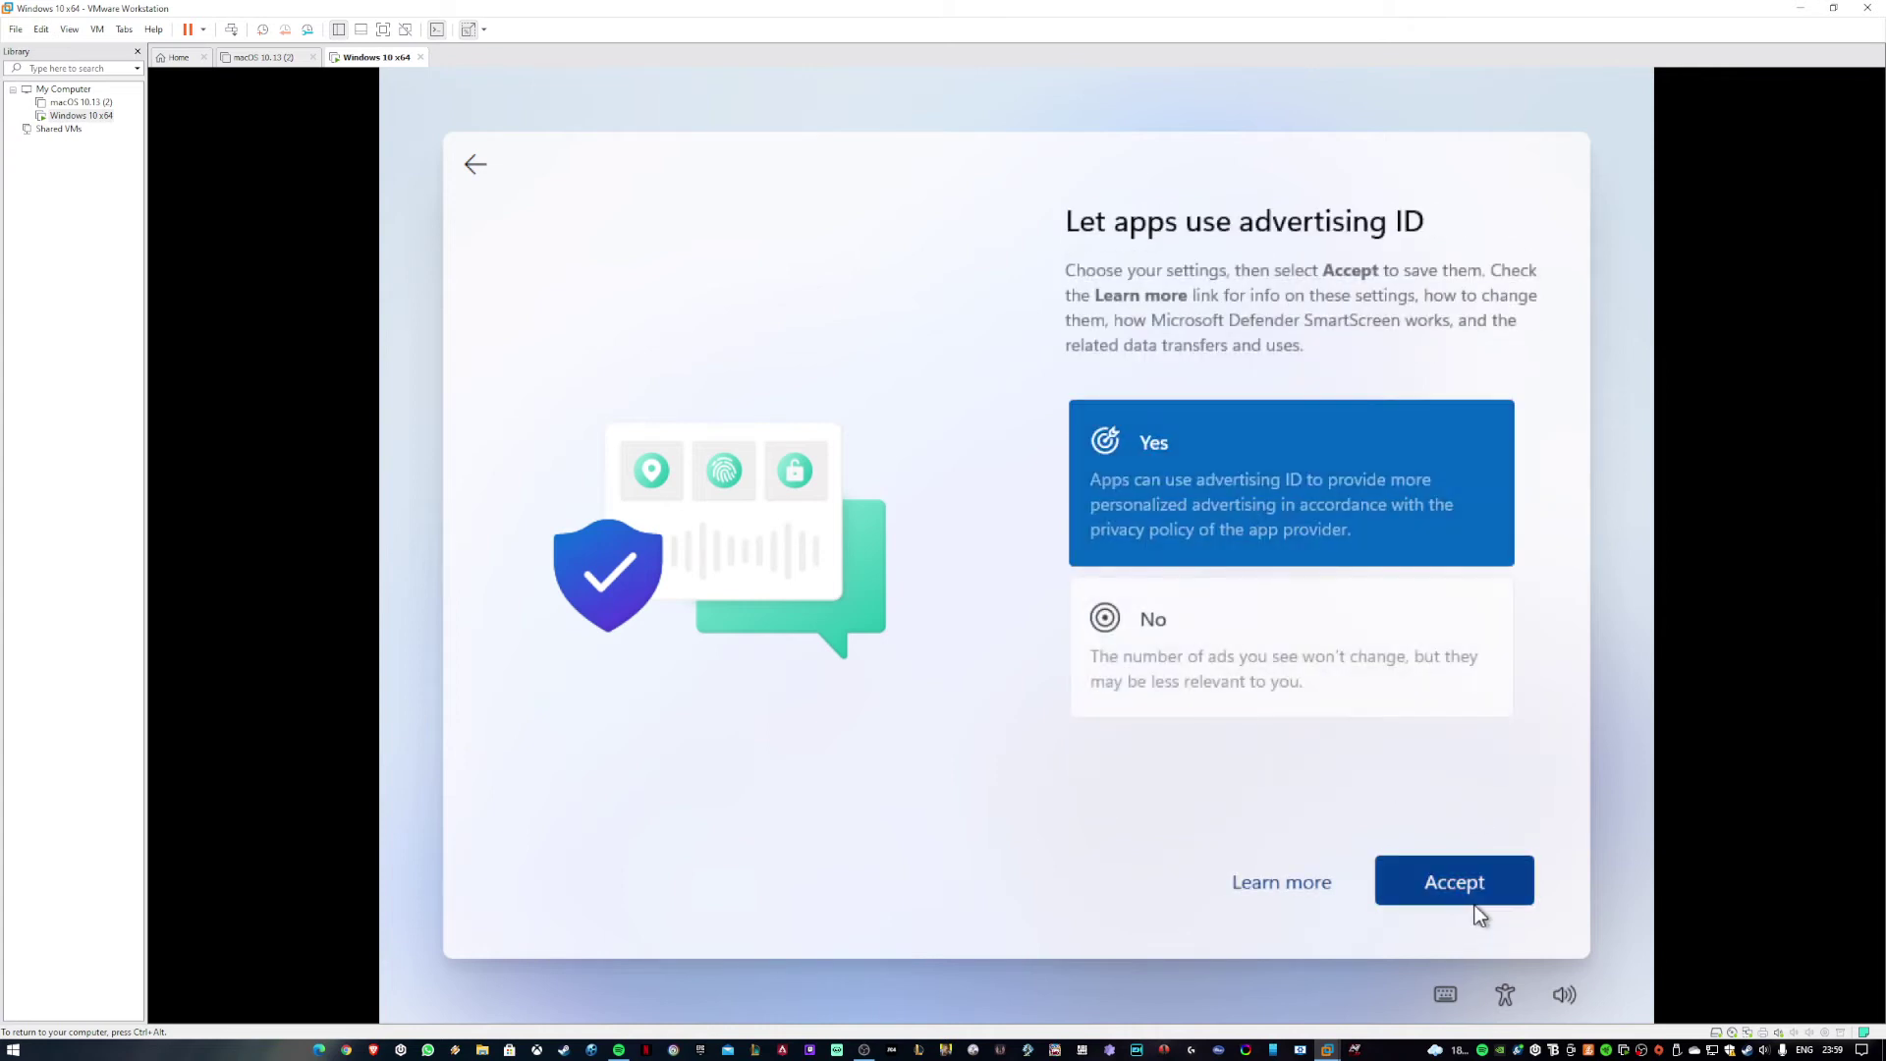
{"action": "left_click", "coordinate": [1473, 896]}
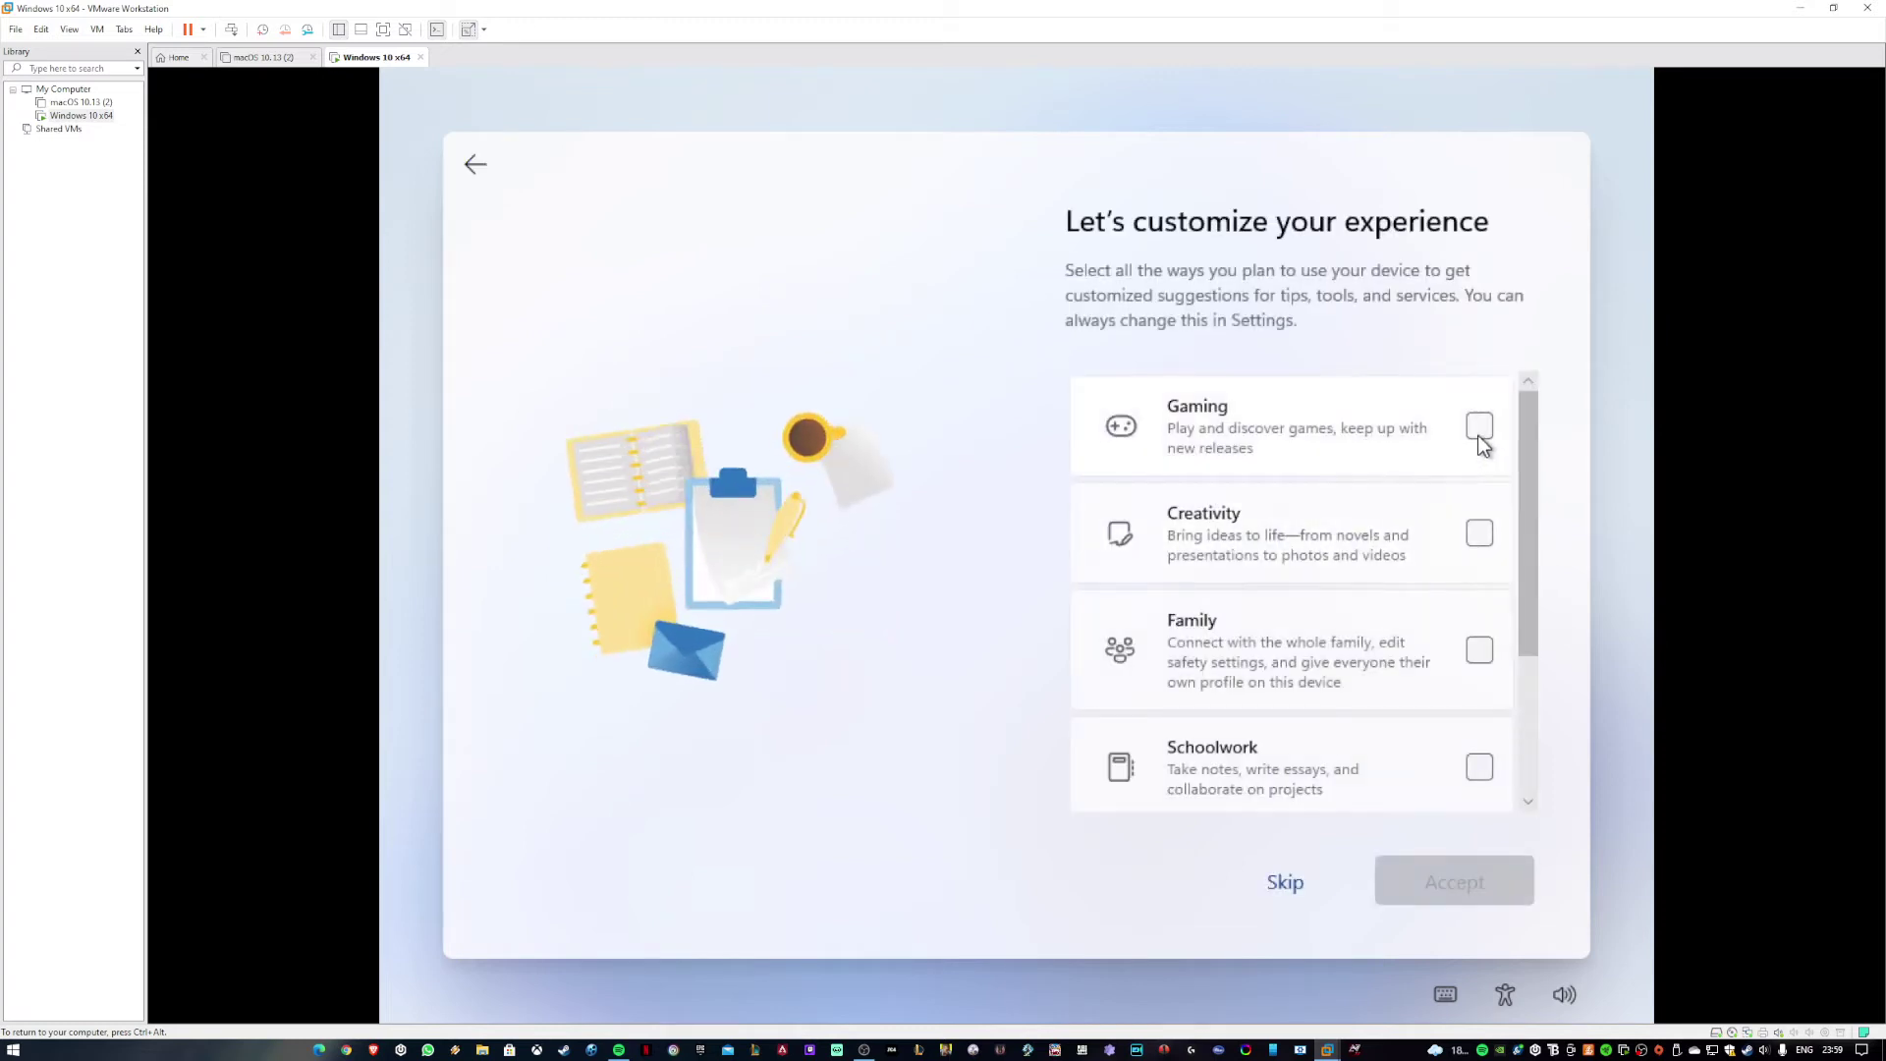
Choose Gaming, Creativity and Entertainment as device uses and store files only on this device.
{"action": "left_click", "coordinate": [1453, 423]}
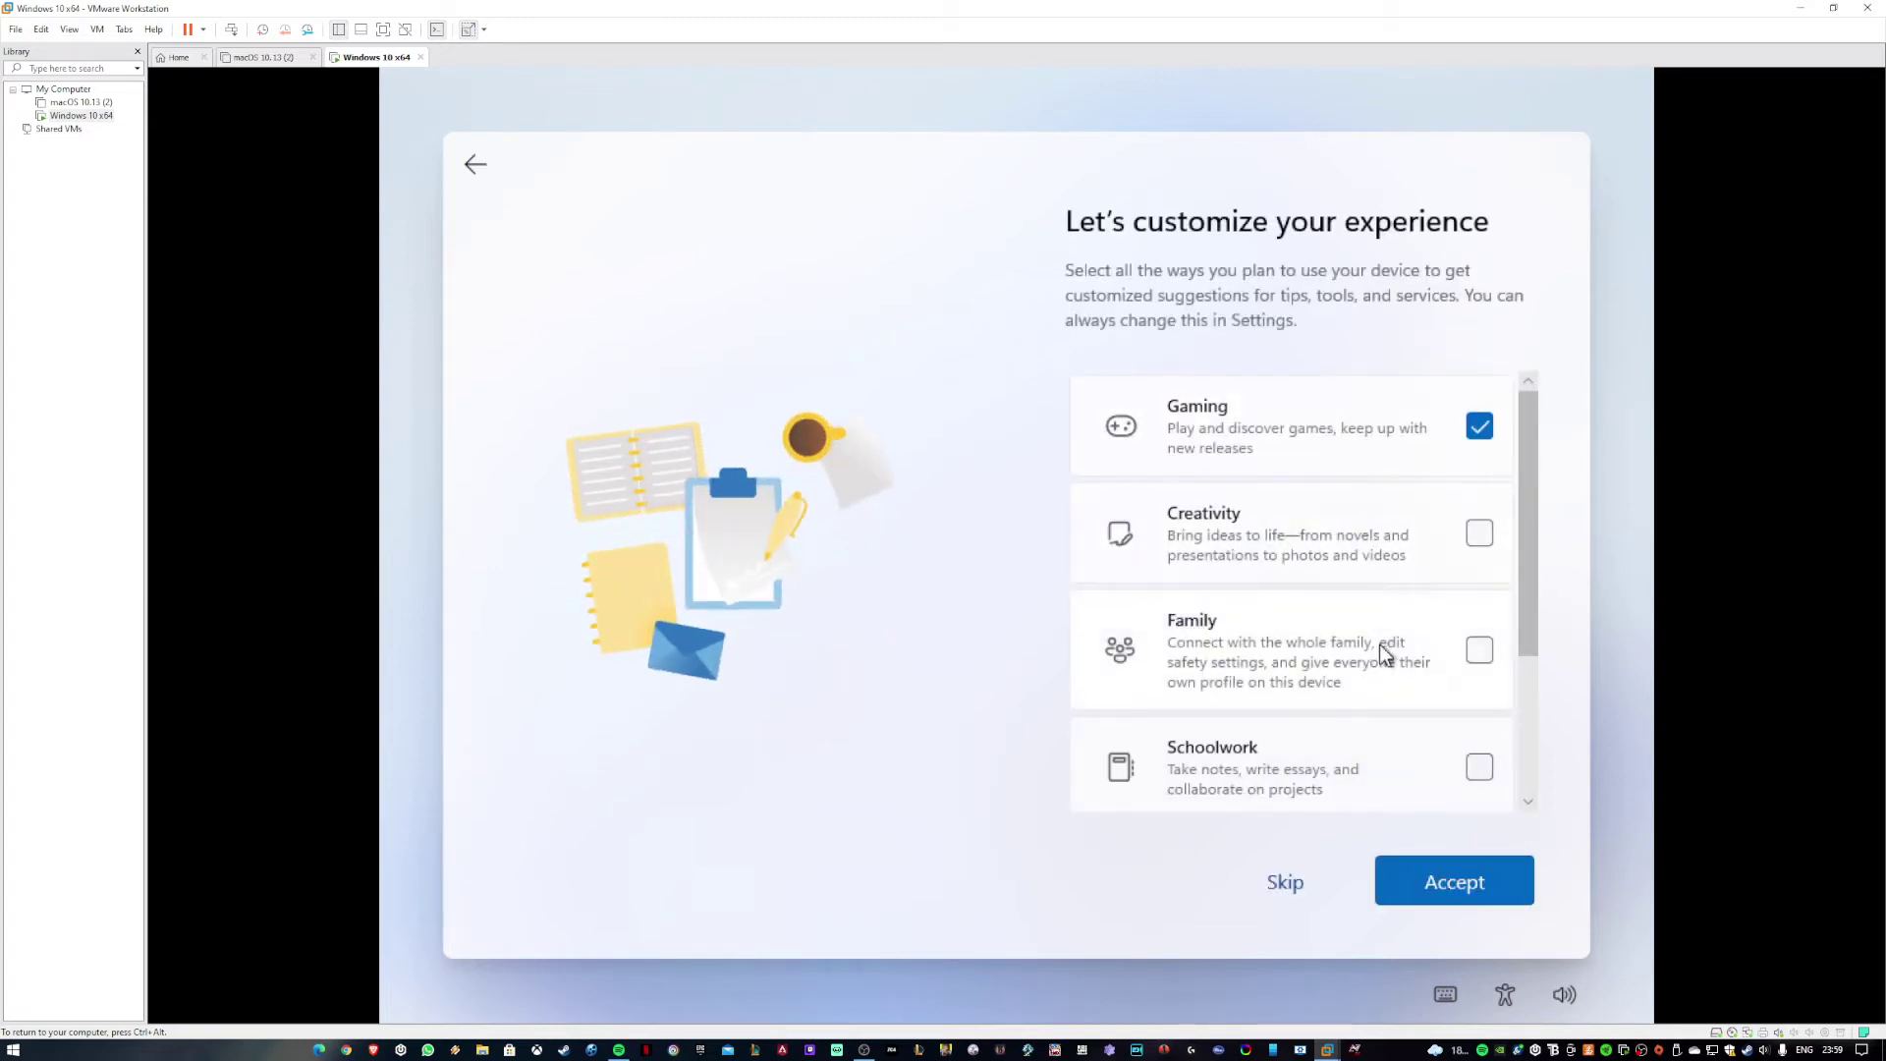
{"action": "left_click", "coordinate": [1354, 540]}
{"action": "scroll", "coordinate": [1434, 515], "scroll_direction": "down", "scroll_amount": 3}
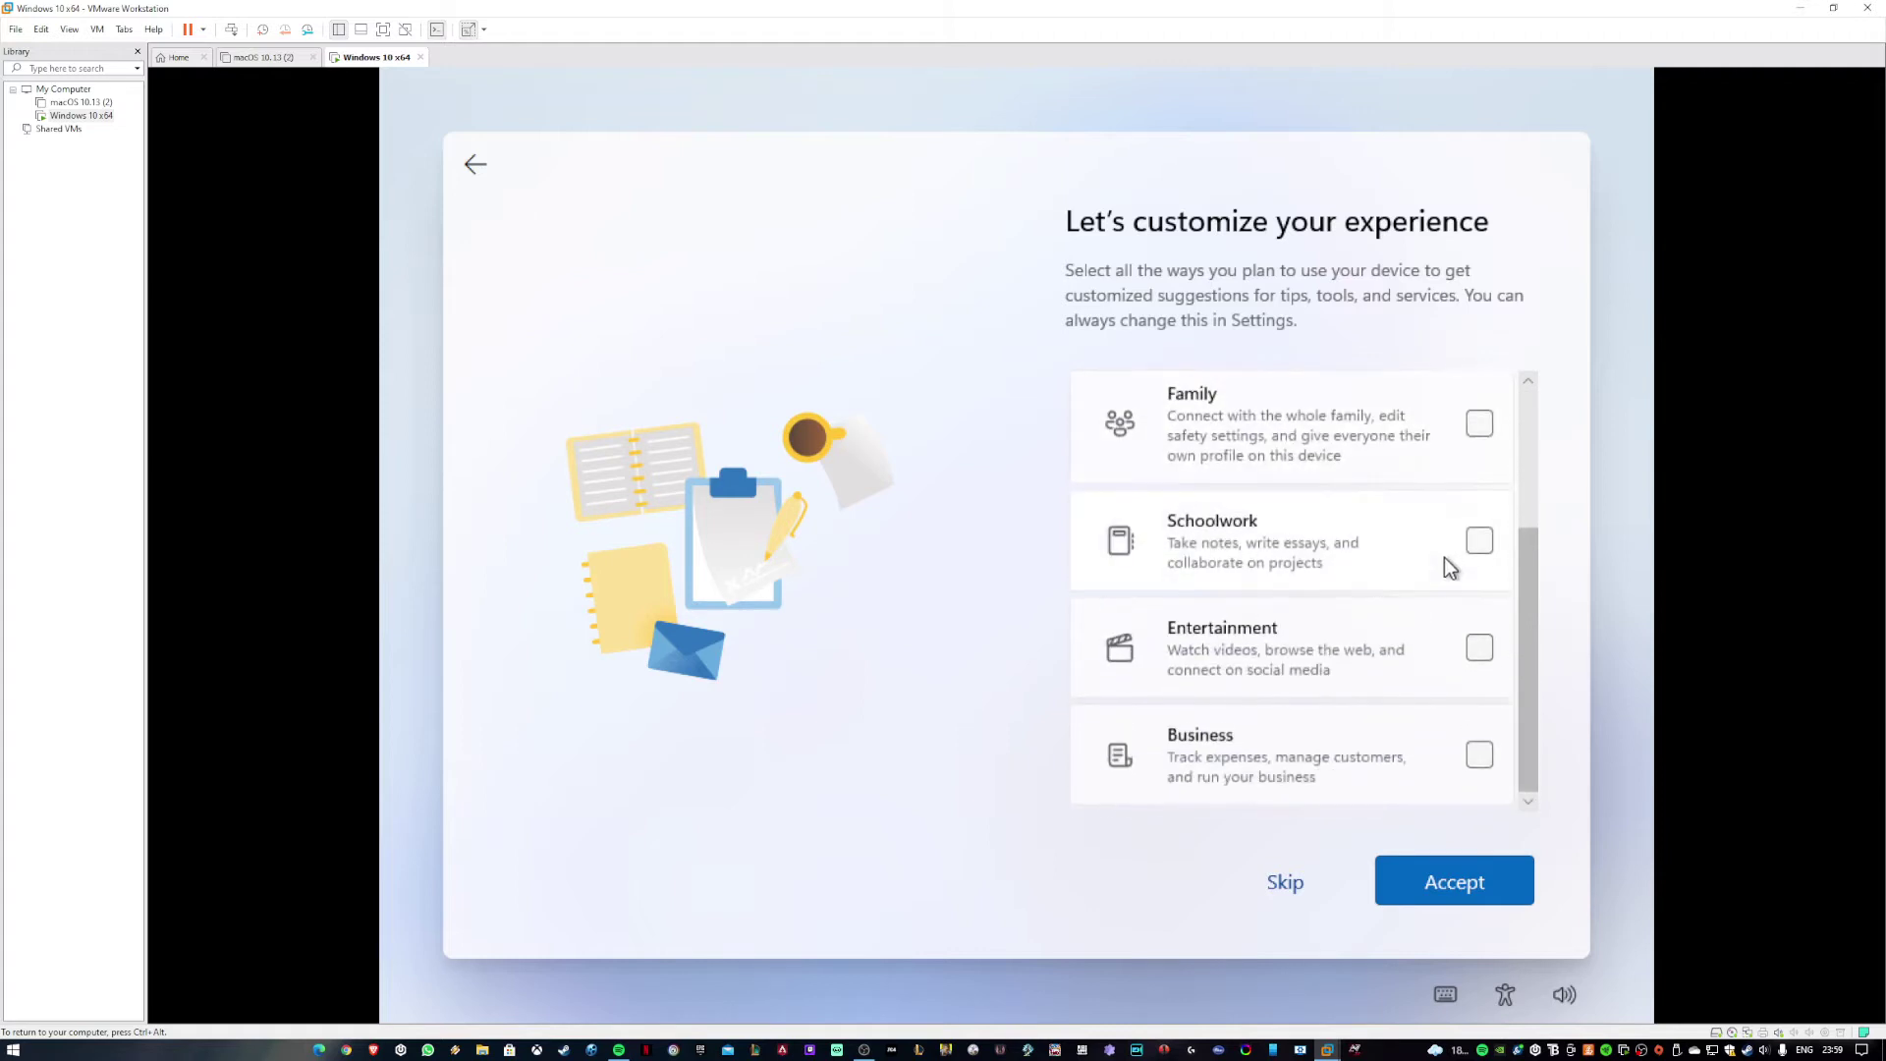
{"action": "left_click", "coordinate": [1479, 648]}
{"action": "left_click", "coordinate": [1463, 882]}
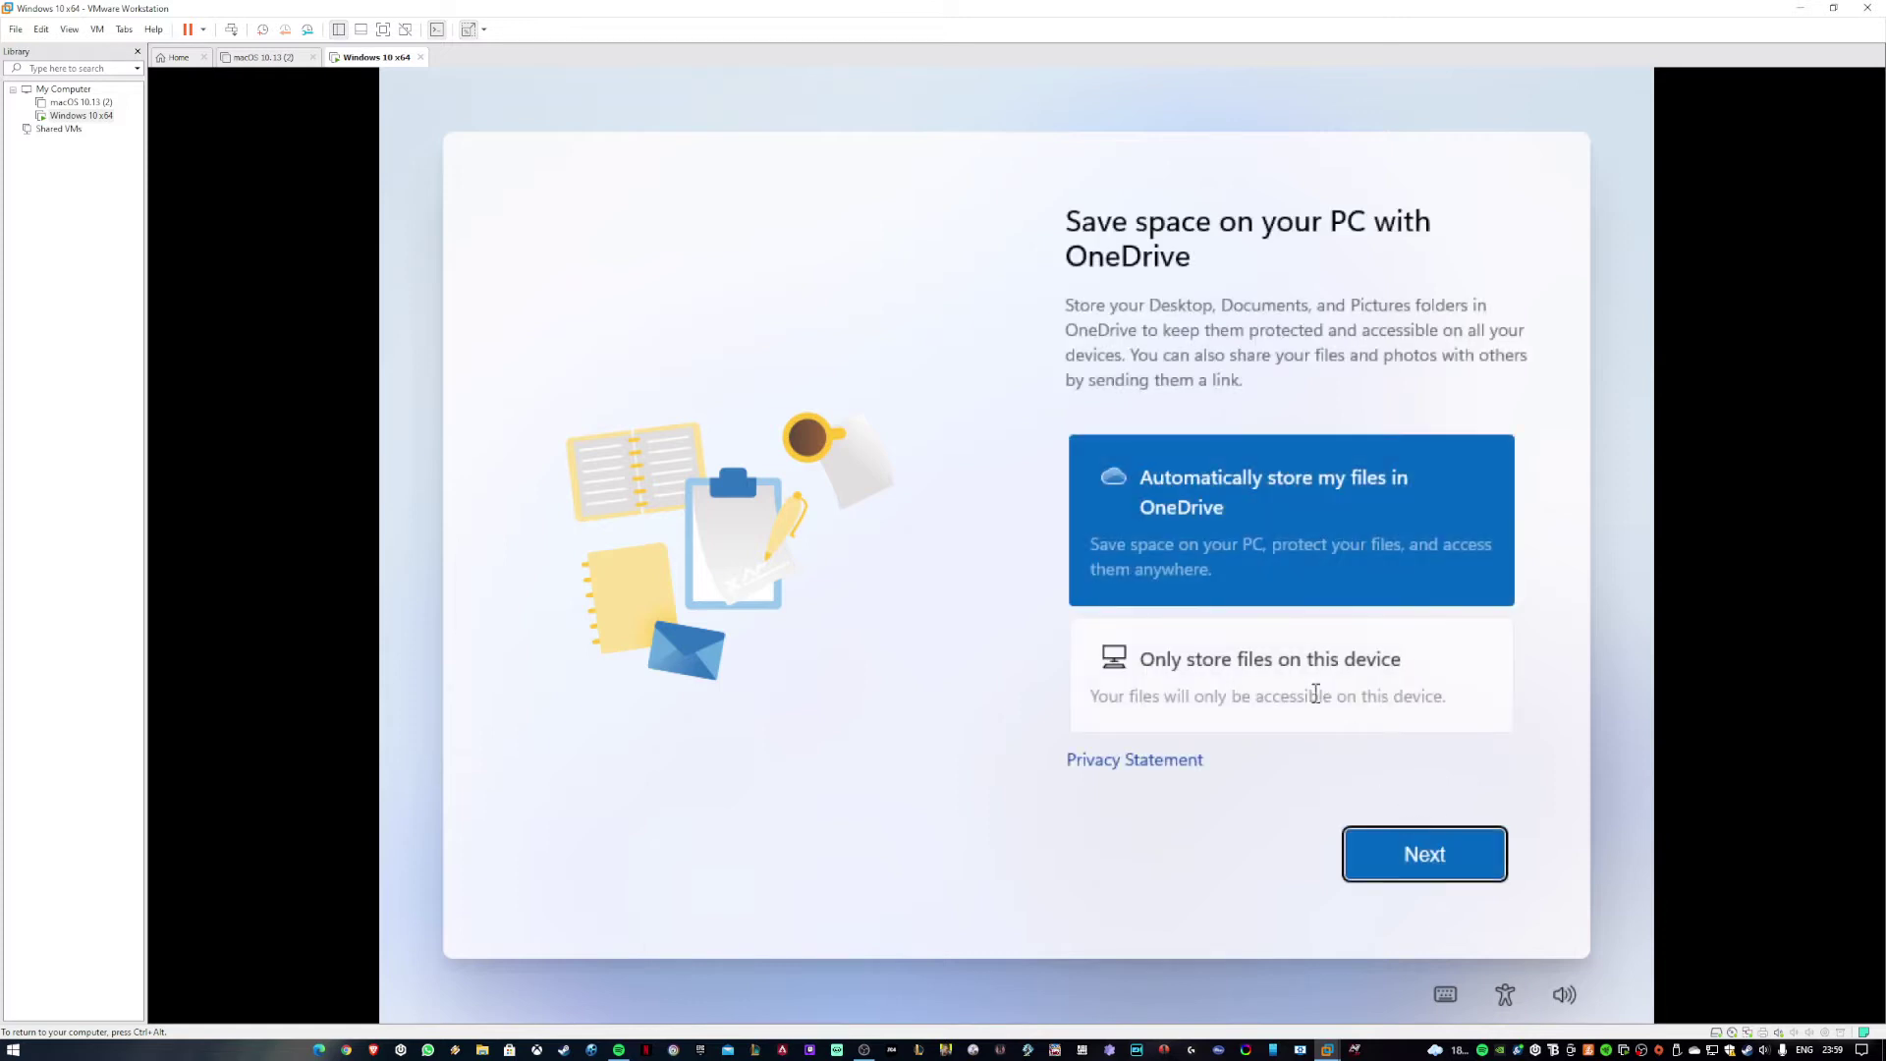
{"action": "left_click", "coordinate": [1316, 698]}
{"action": "left_click", "coordinate": [1407, 859]}
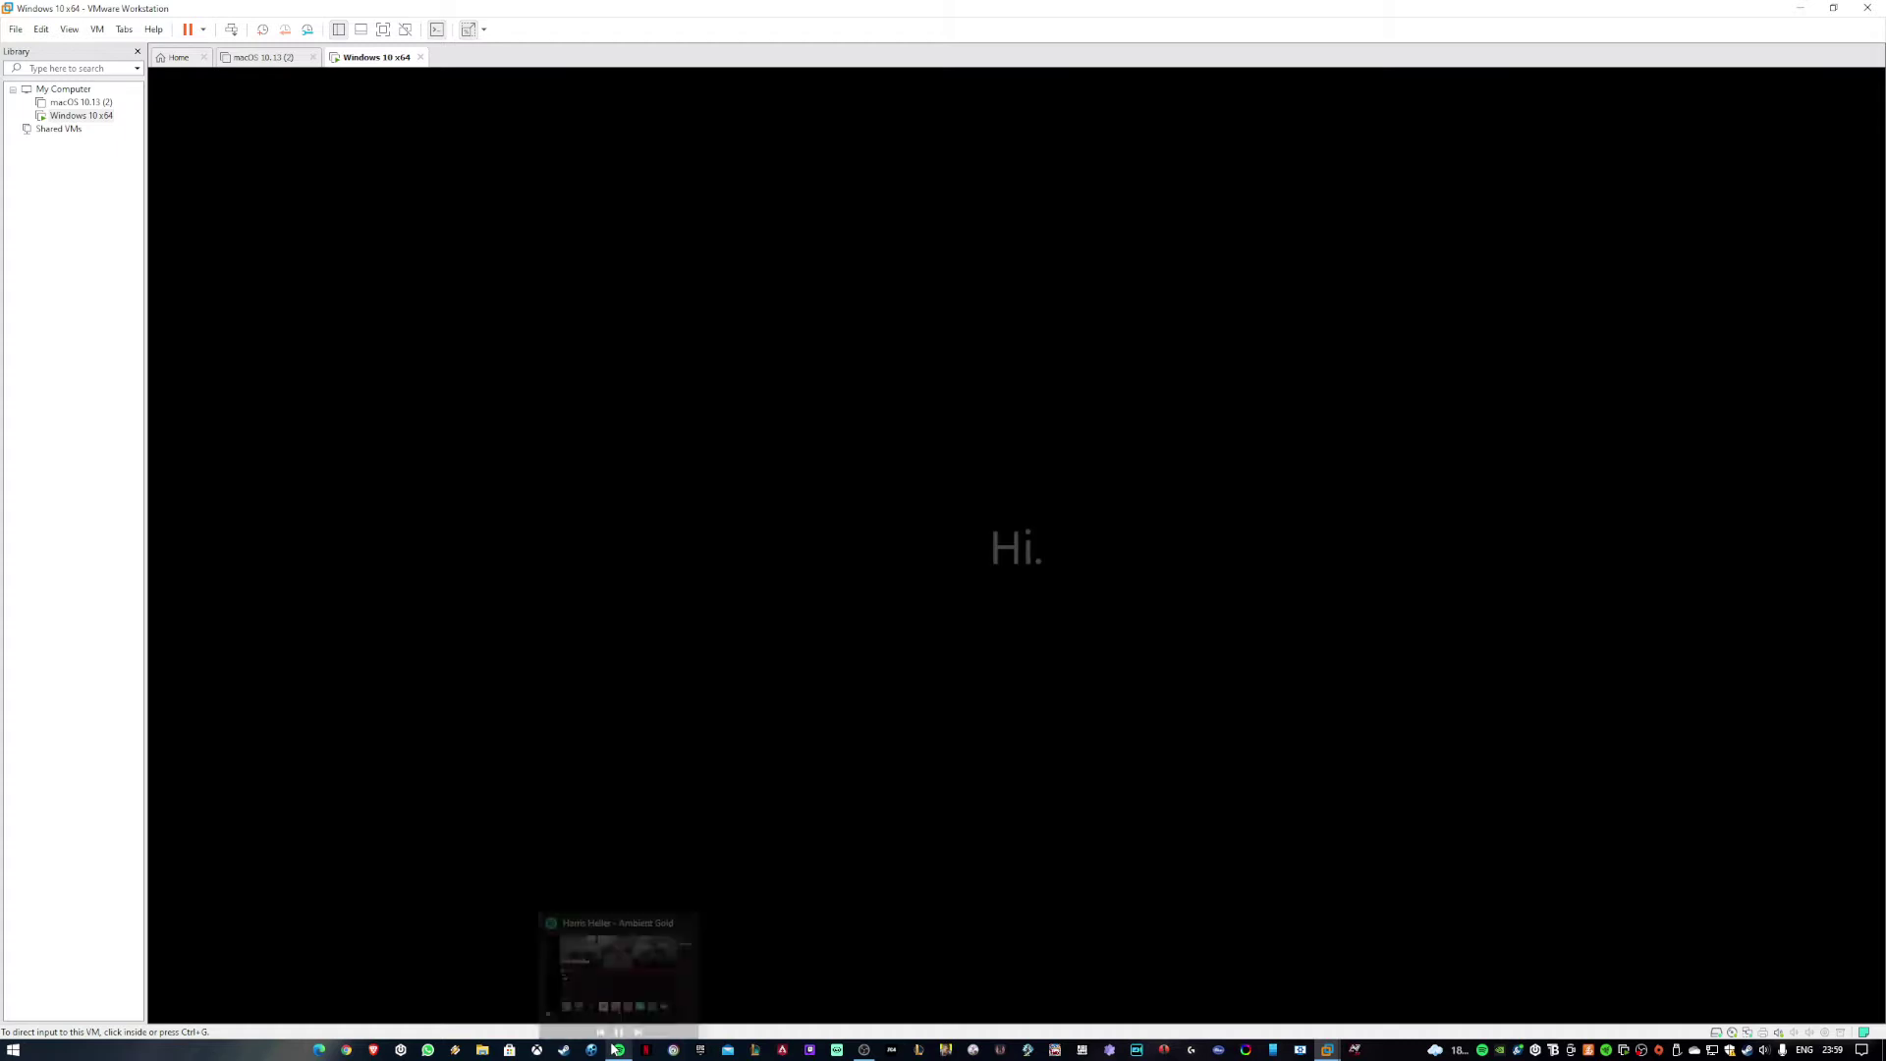
Restore the host's Spotify window to a smaller size while the guest finishes setting up.
{"action": "left_click", "coordinate": [618, 1049]}
{"action": "left_click_drag", "start_coordinate": [751, 12], "coordinate": [751, 9]}
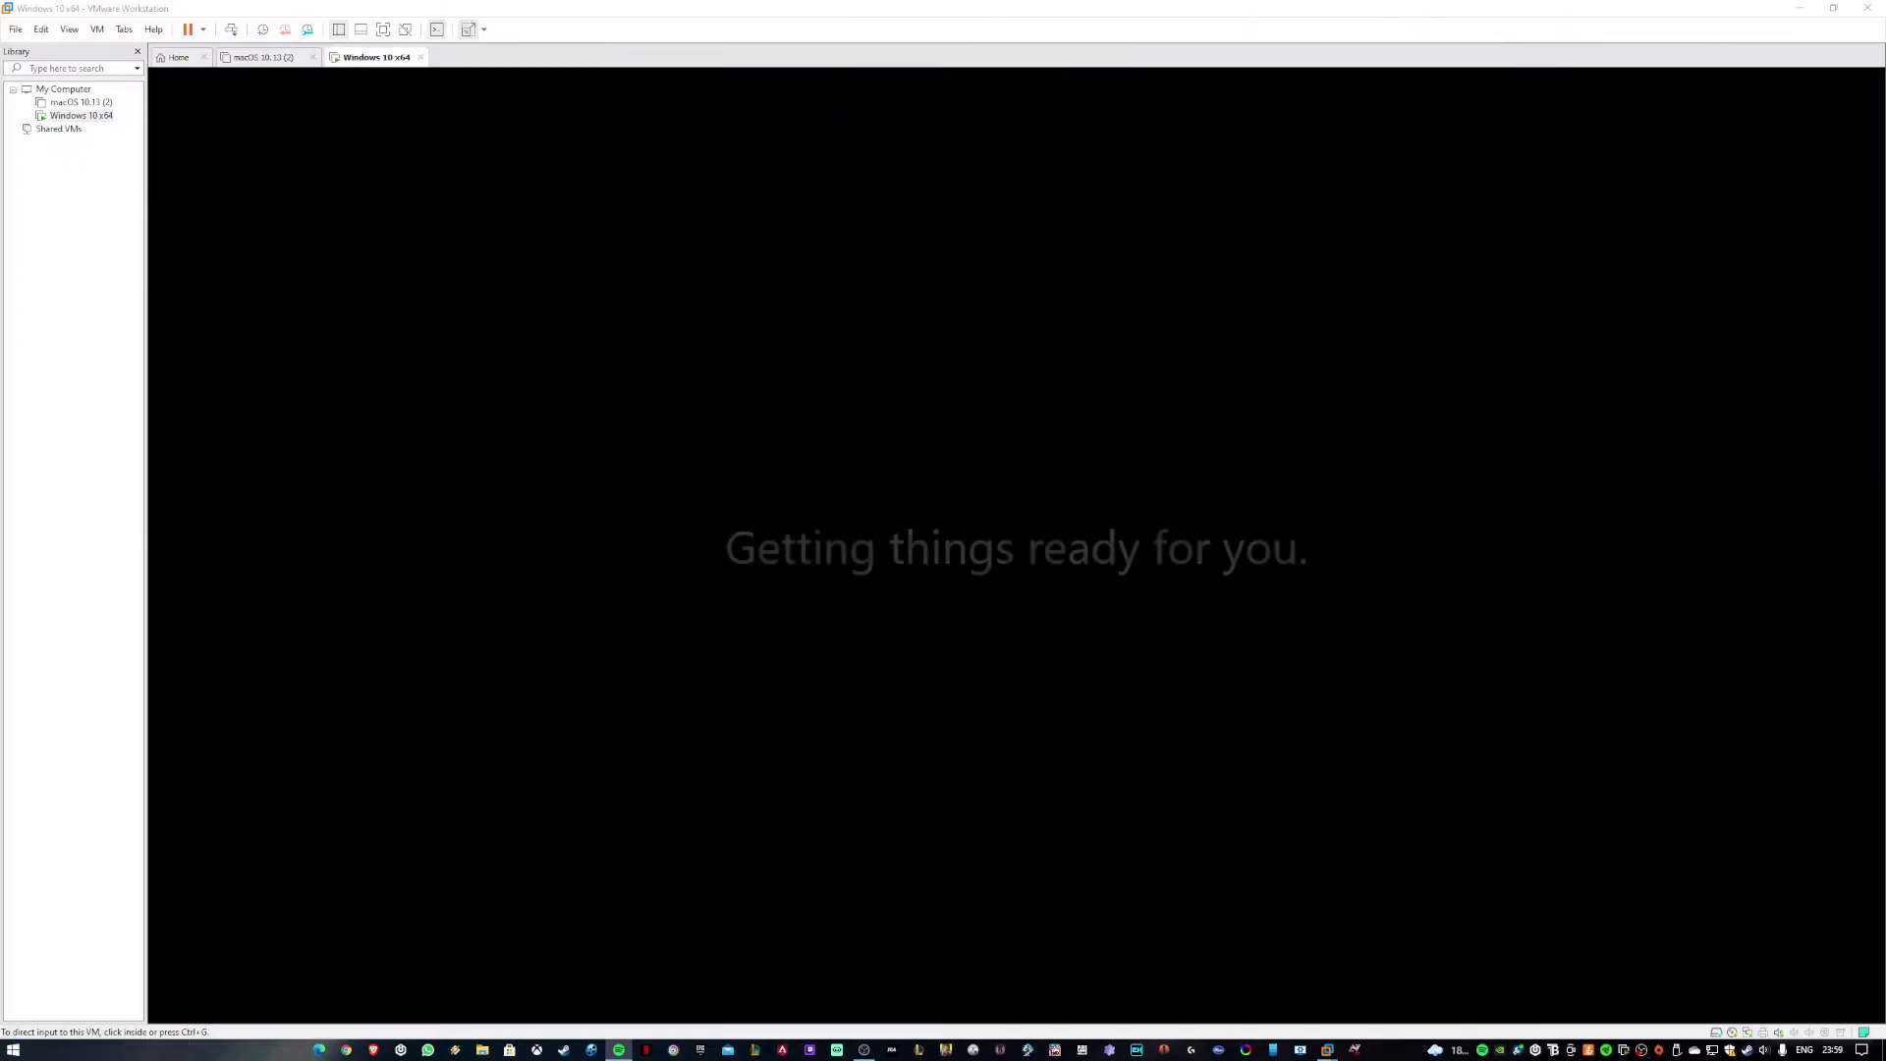
{"action": "key", "text": "ctrl+g"}
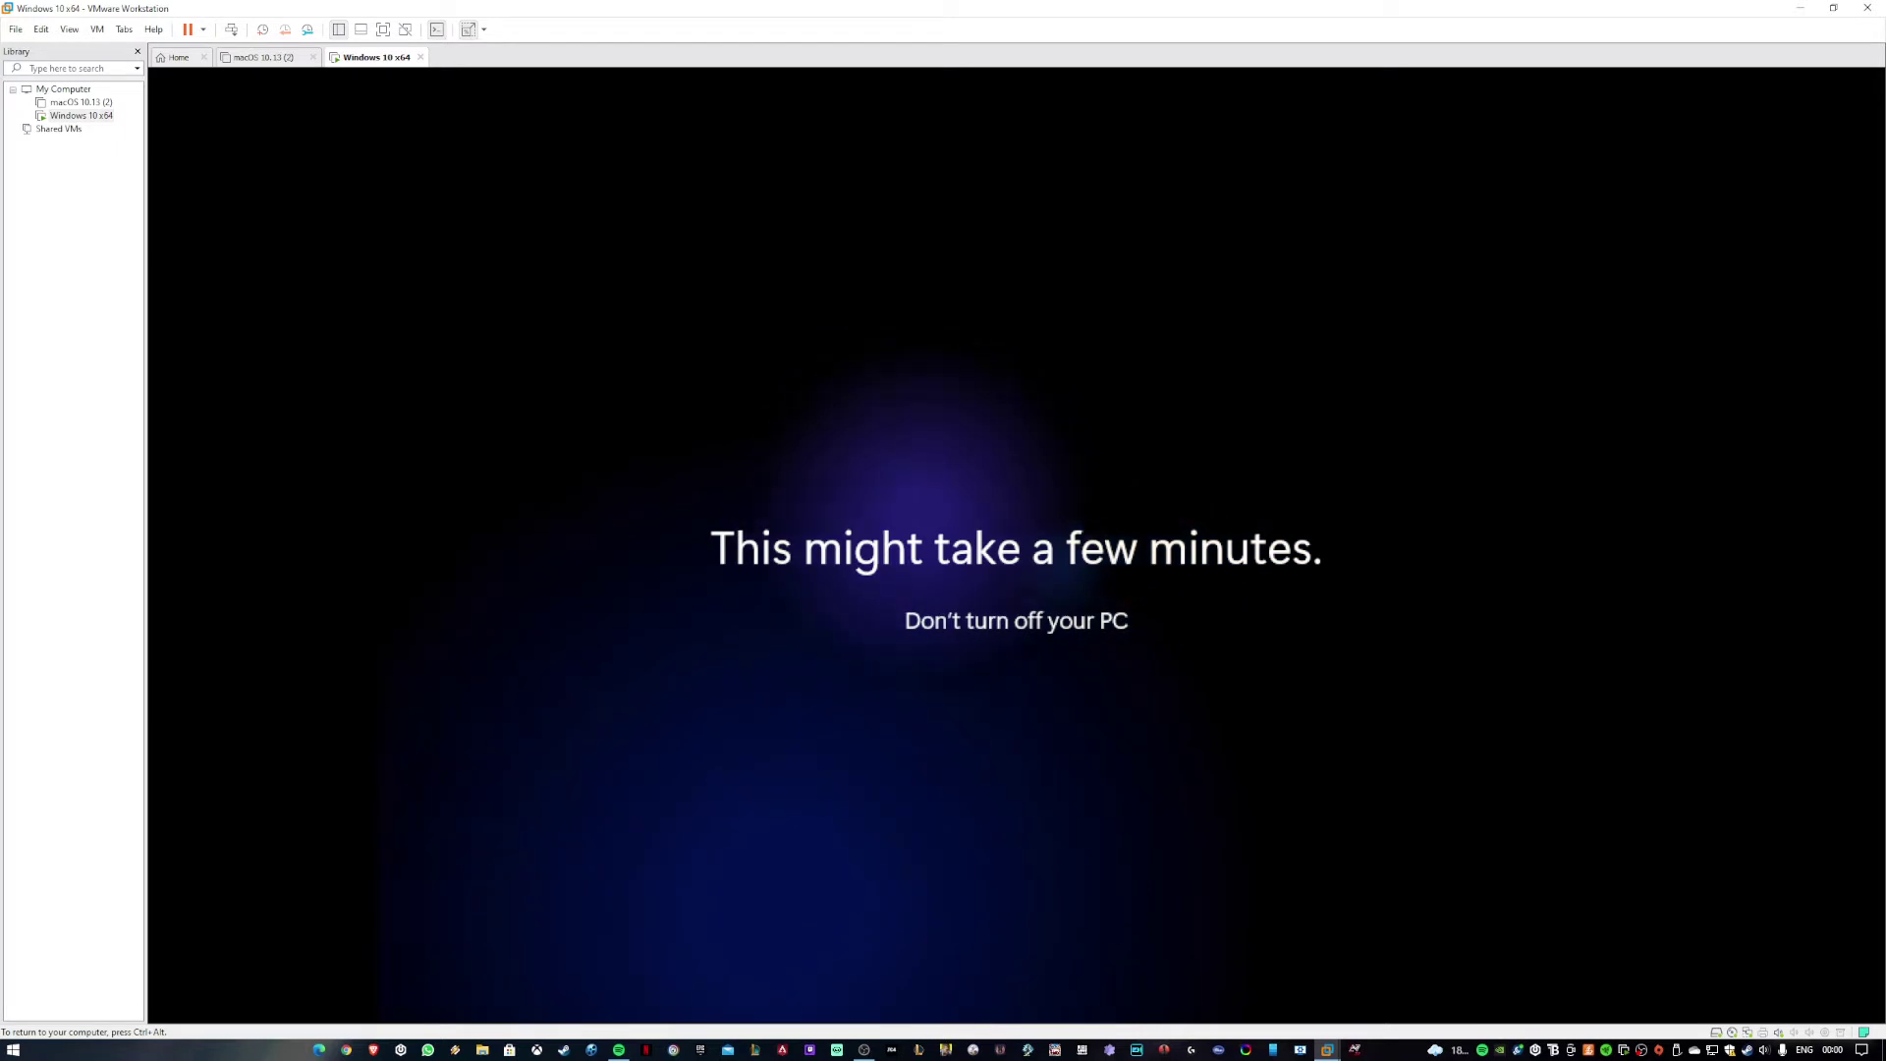
{"action": "key", "text": "ctrl+alt"}
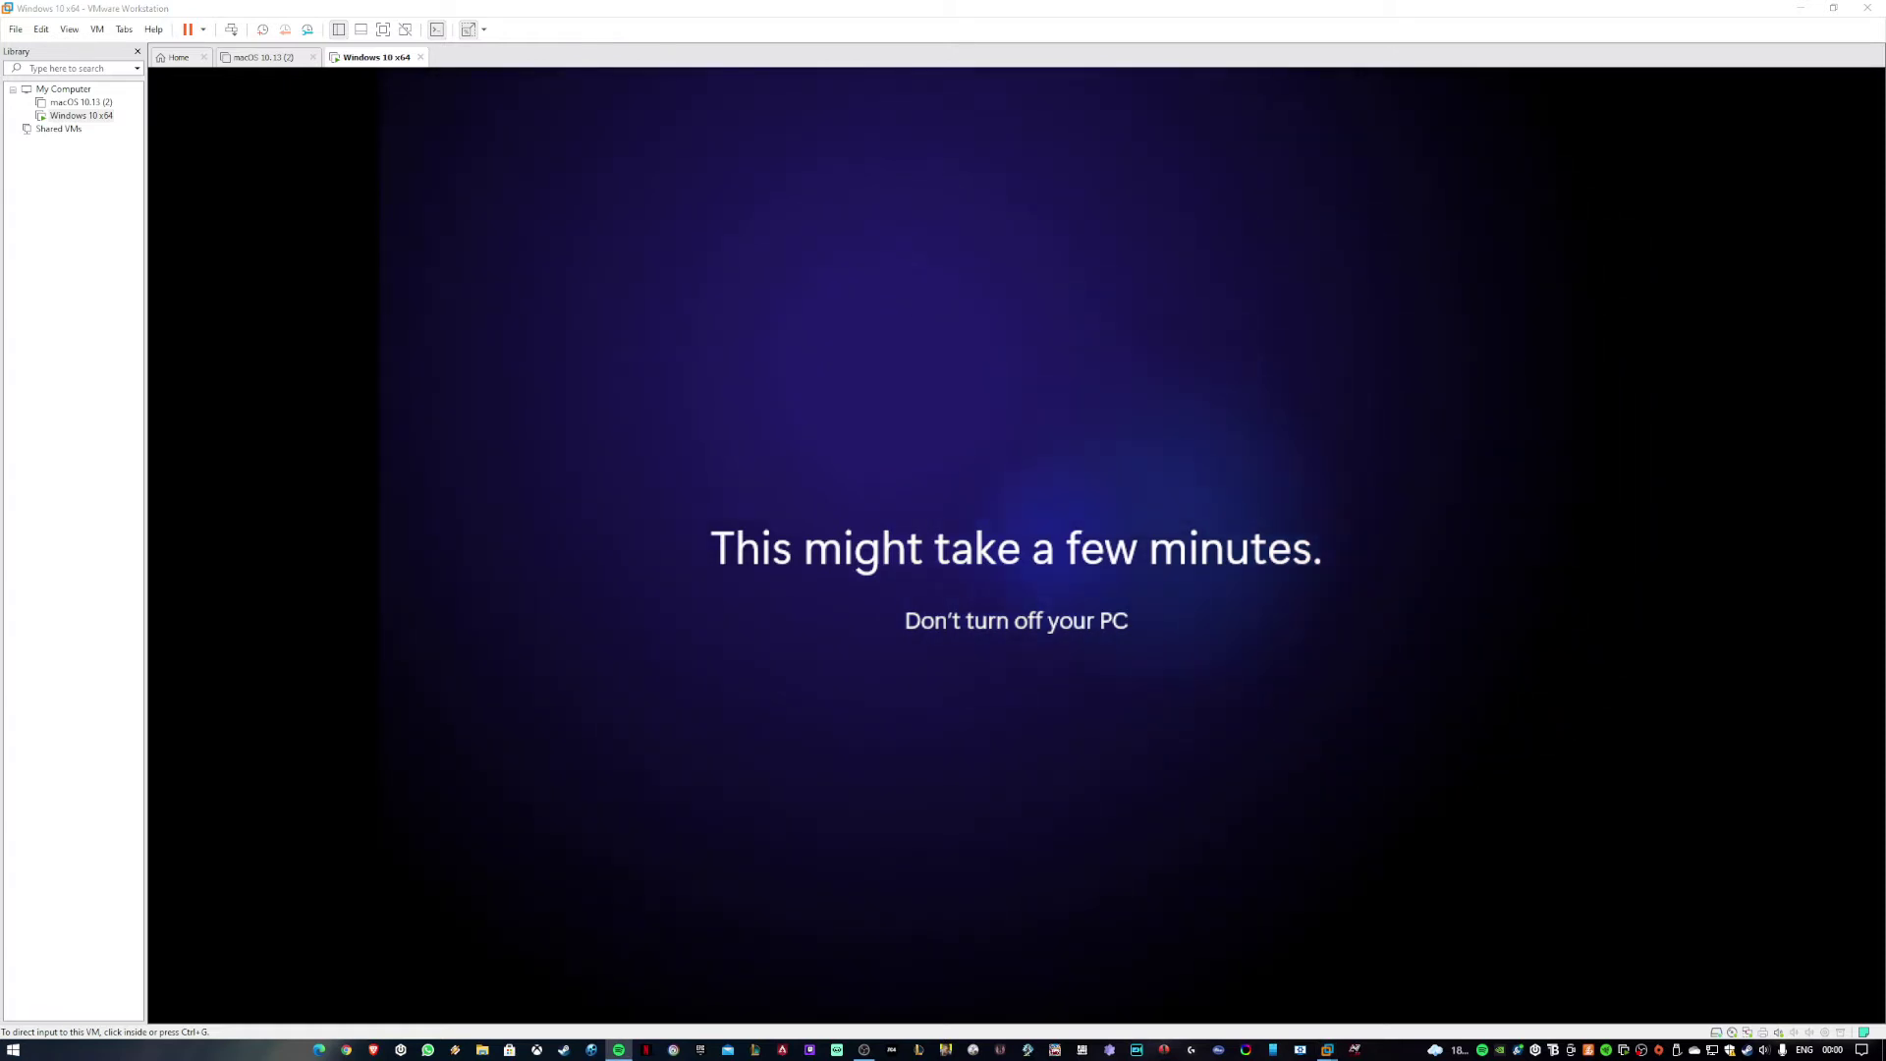
{"action": "key", "text": "ctrl+g"}
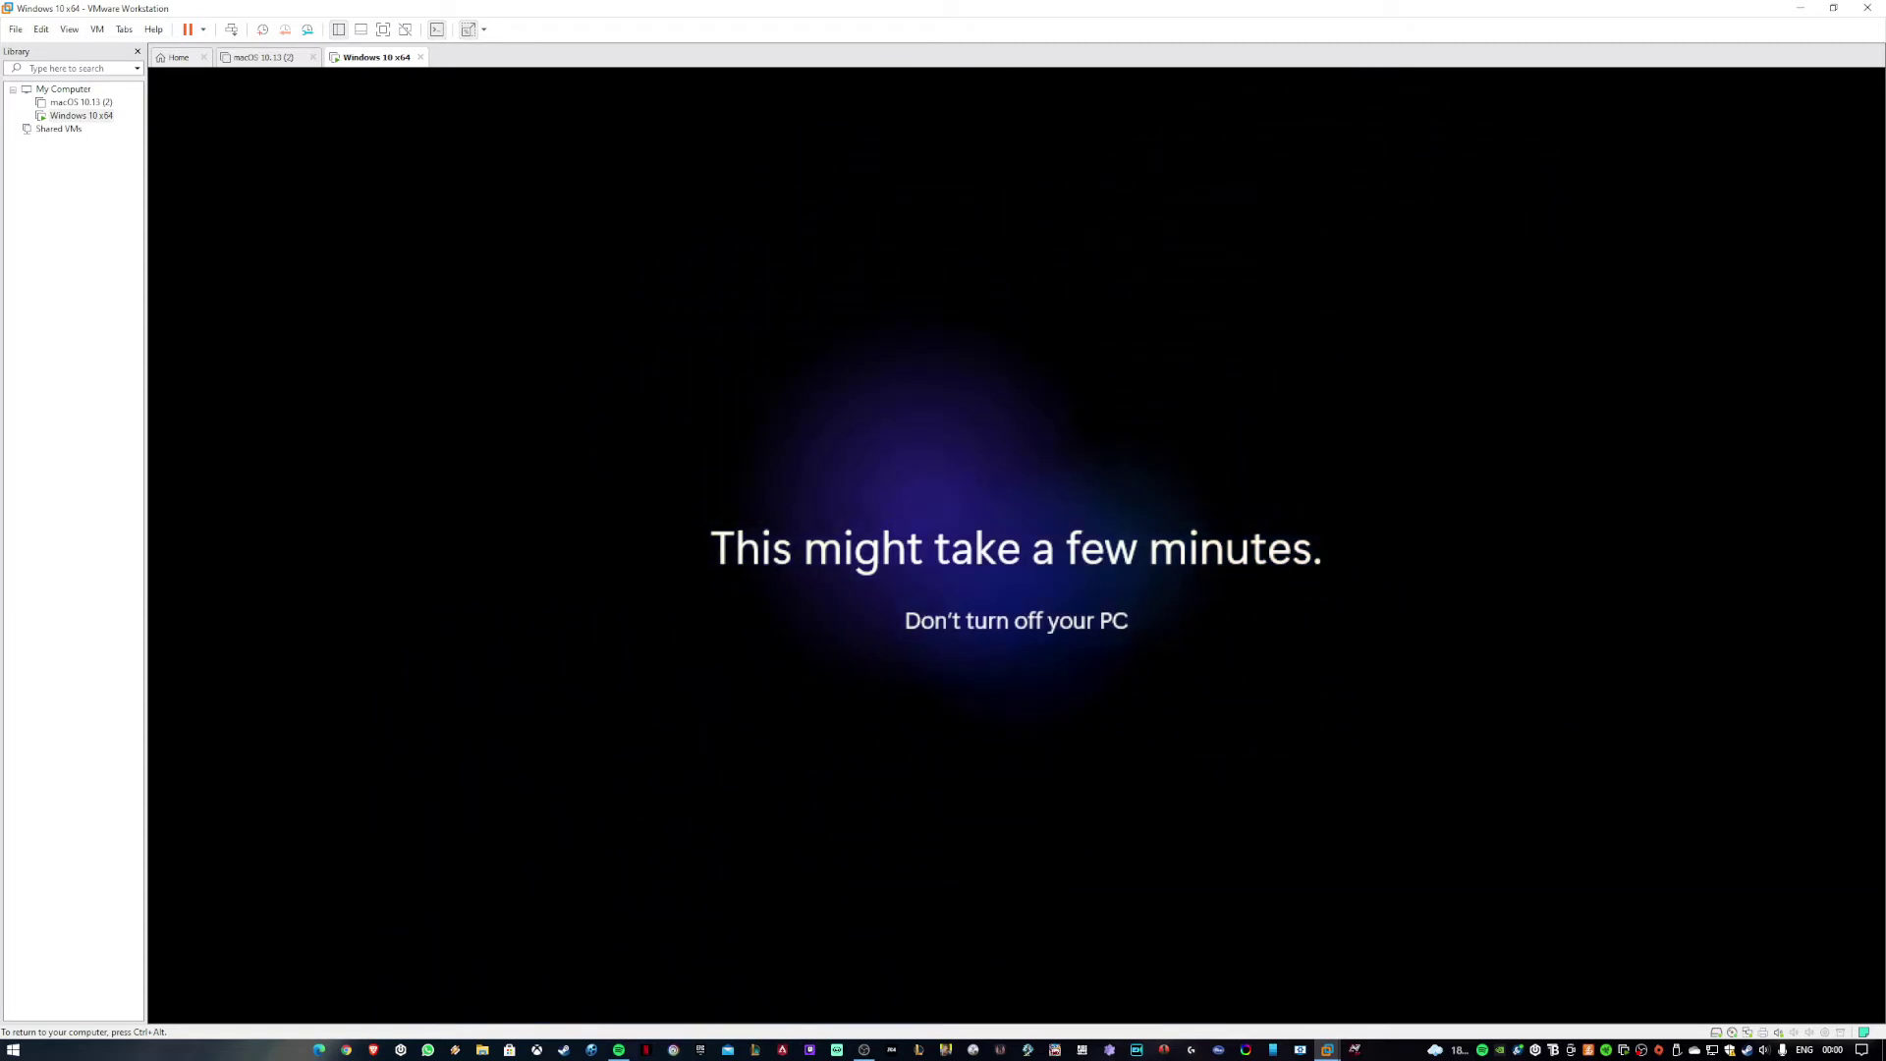
Switch the VM to full screen and open the guest's Start menu on the desktop.
{"action": "key", "text": "ctrl+alt"}
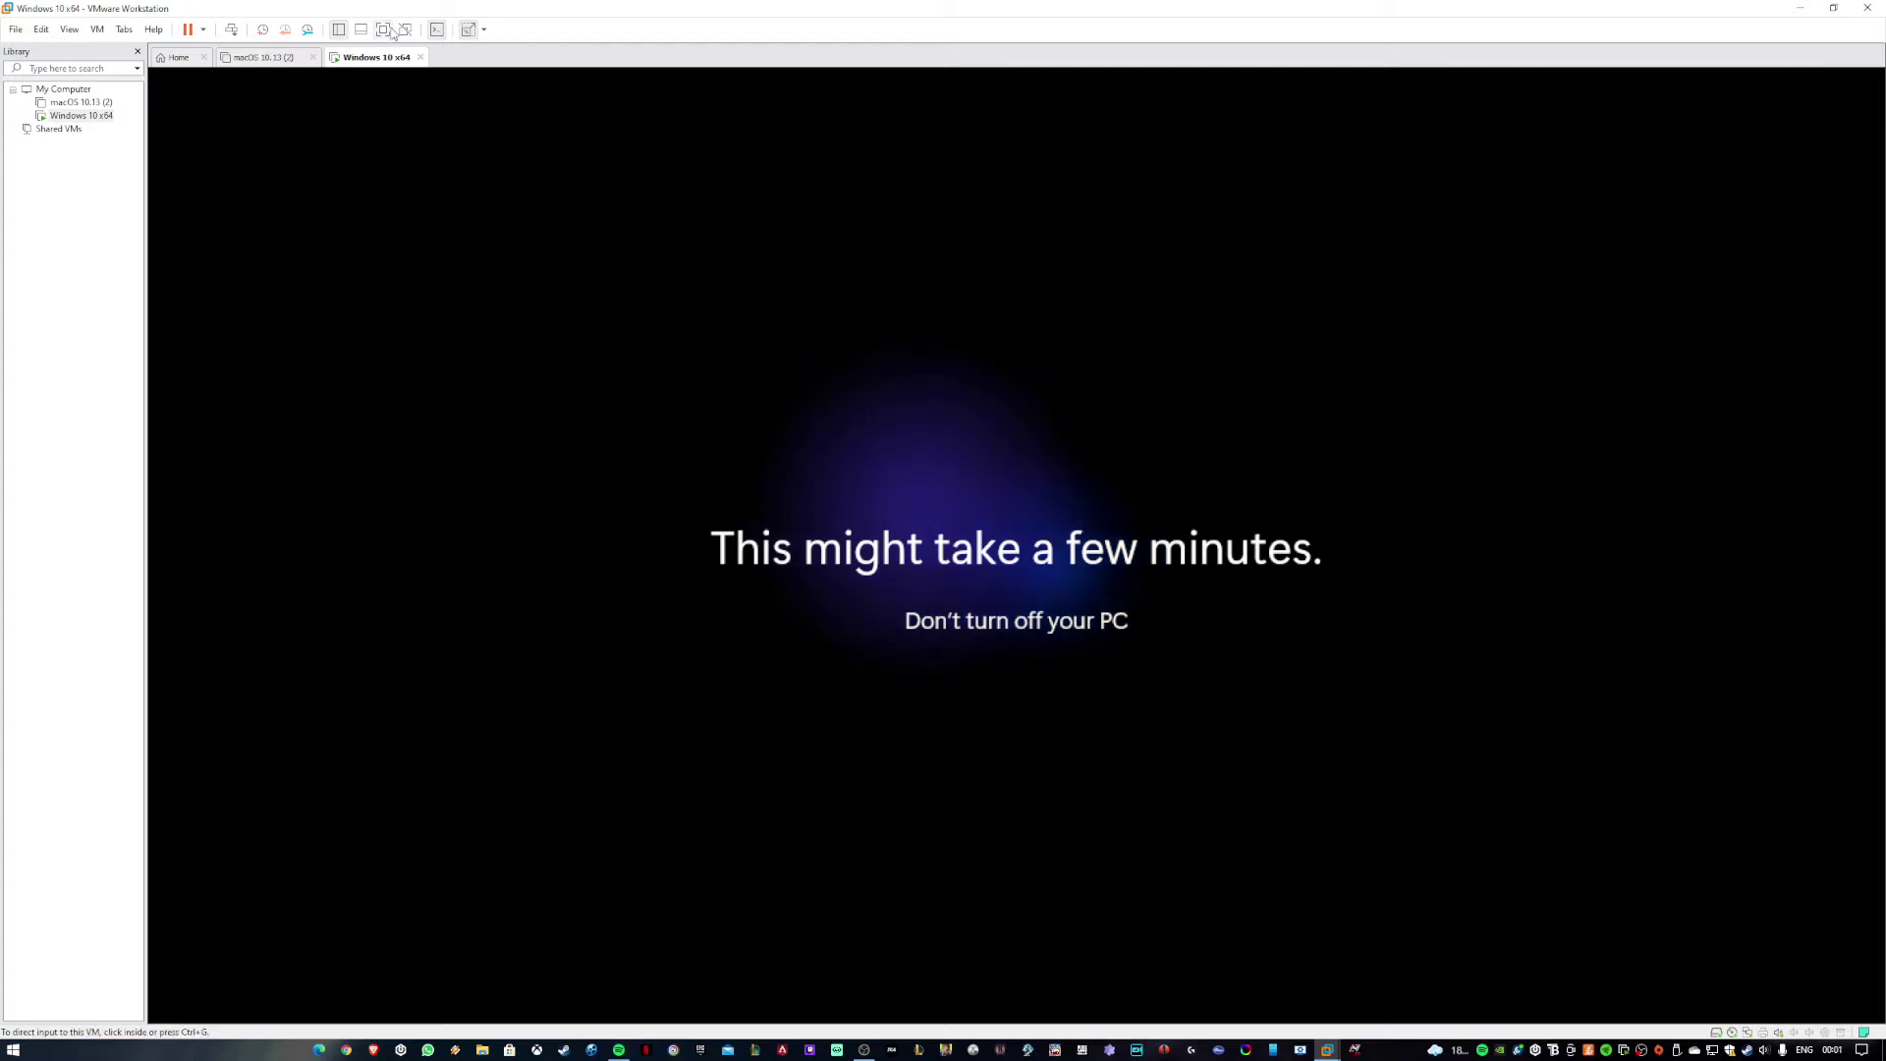
{"action": "left_click", "coordinate": [385, 30]}
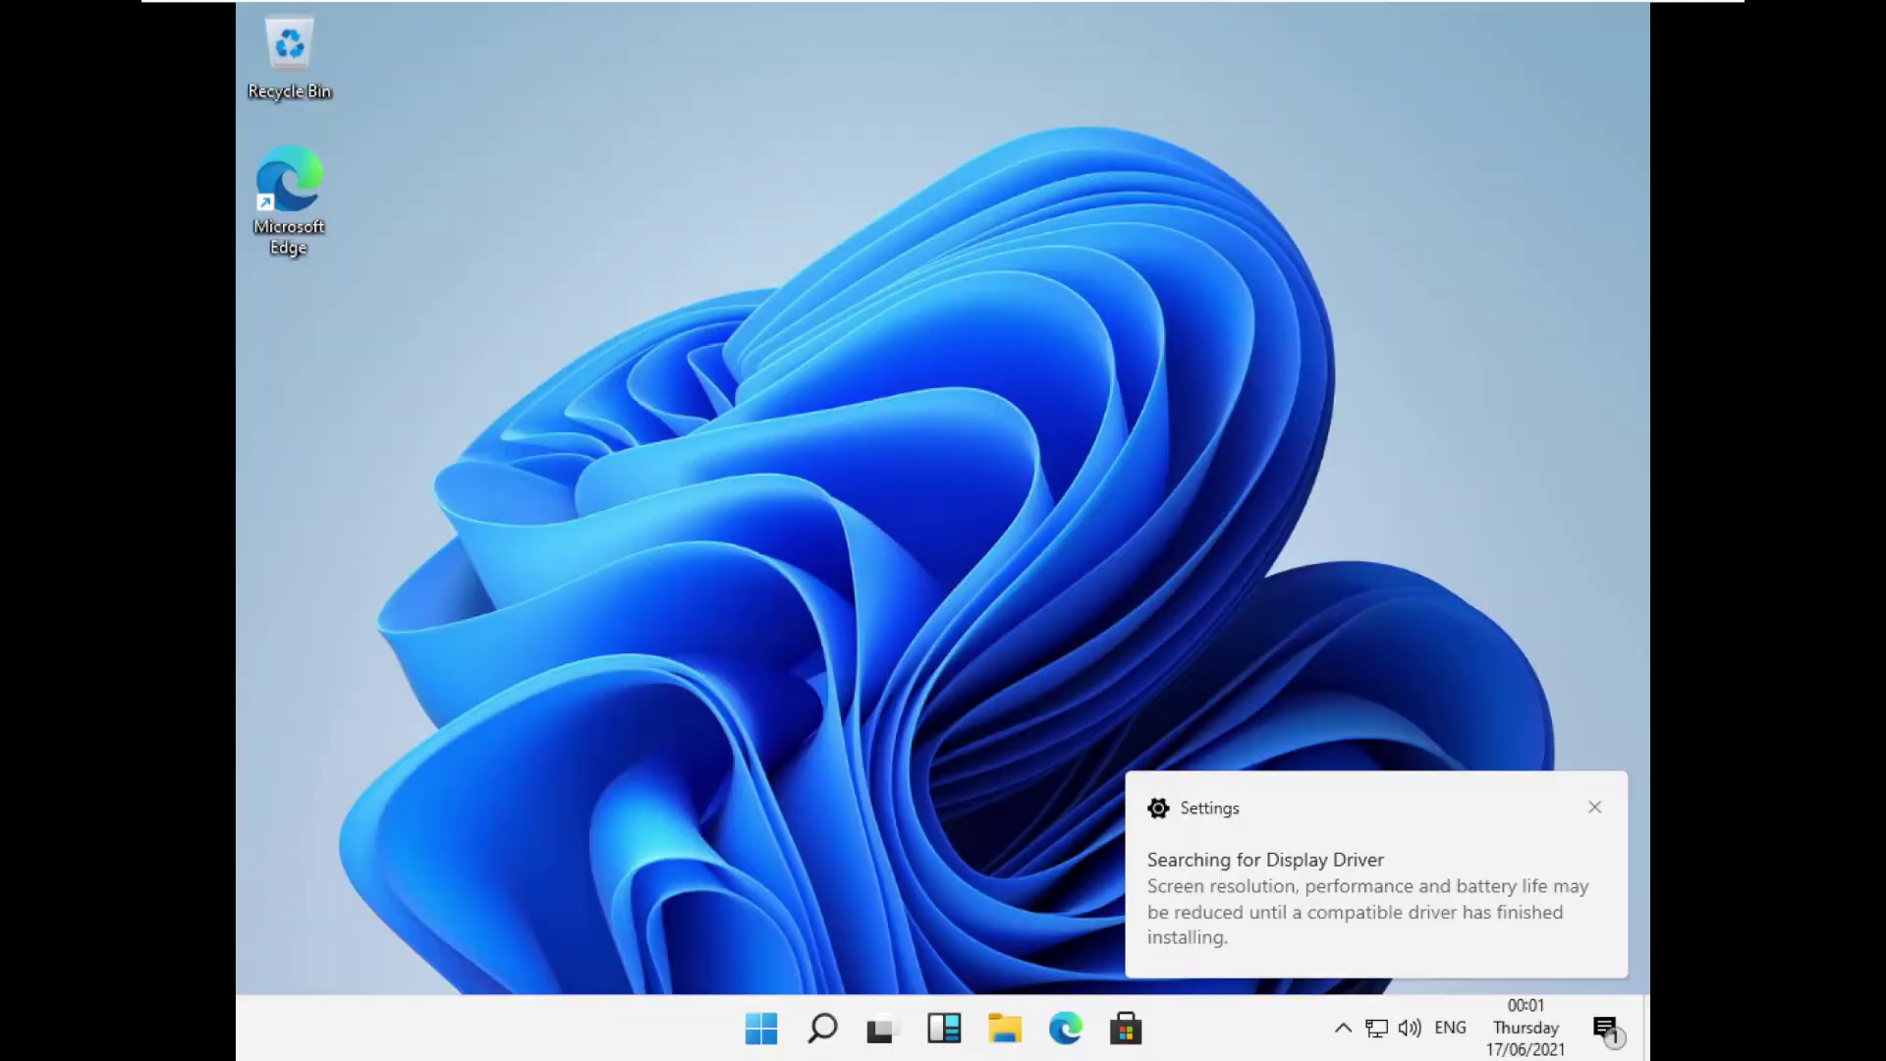
{"action": "key", "text": "super"}
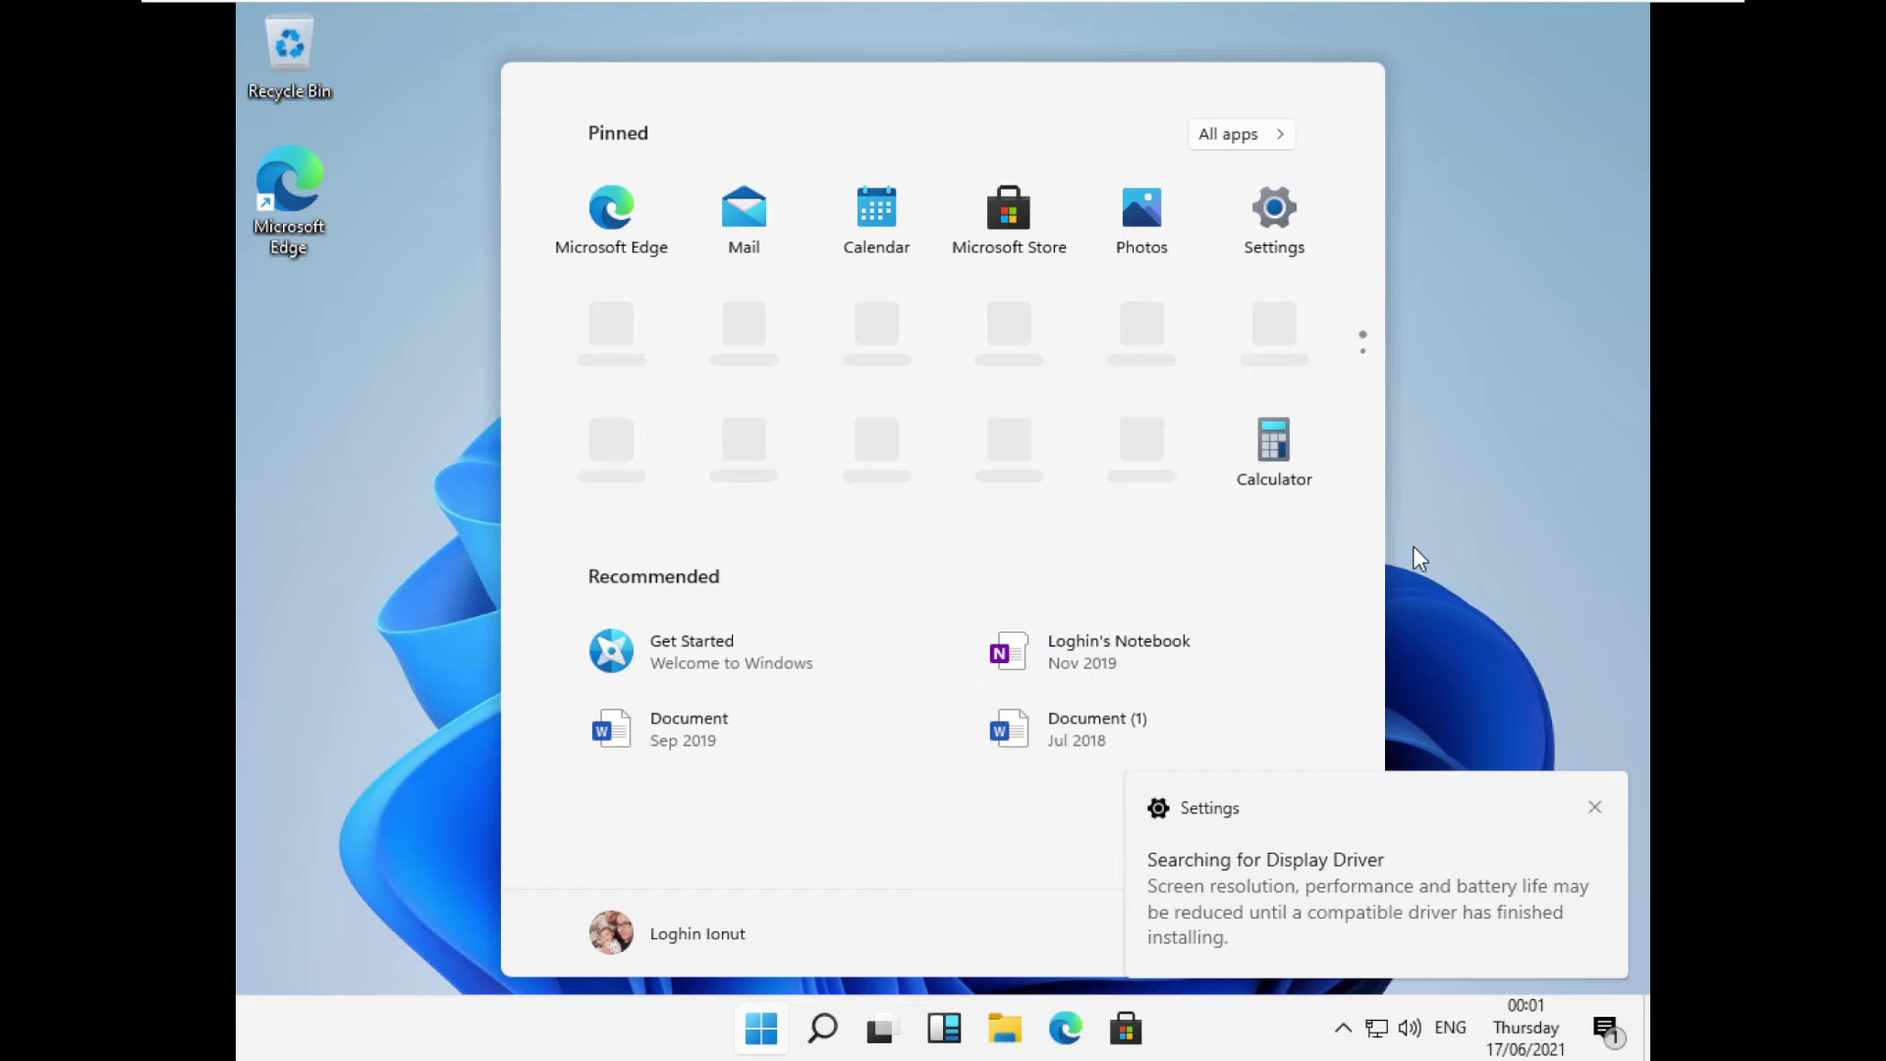
Read the driver notice in notifications, then launch Settings maximised.
{"action": "left_click", "coordinate": [1488, 544]}
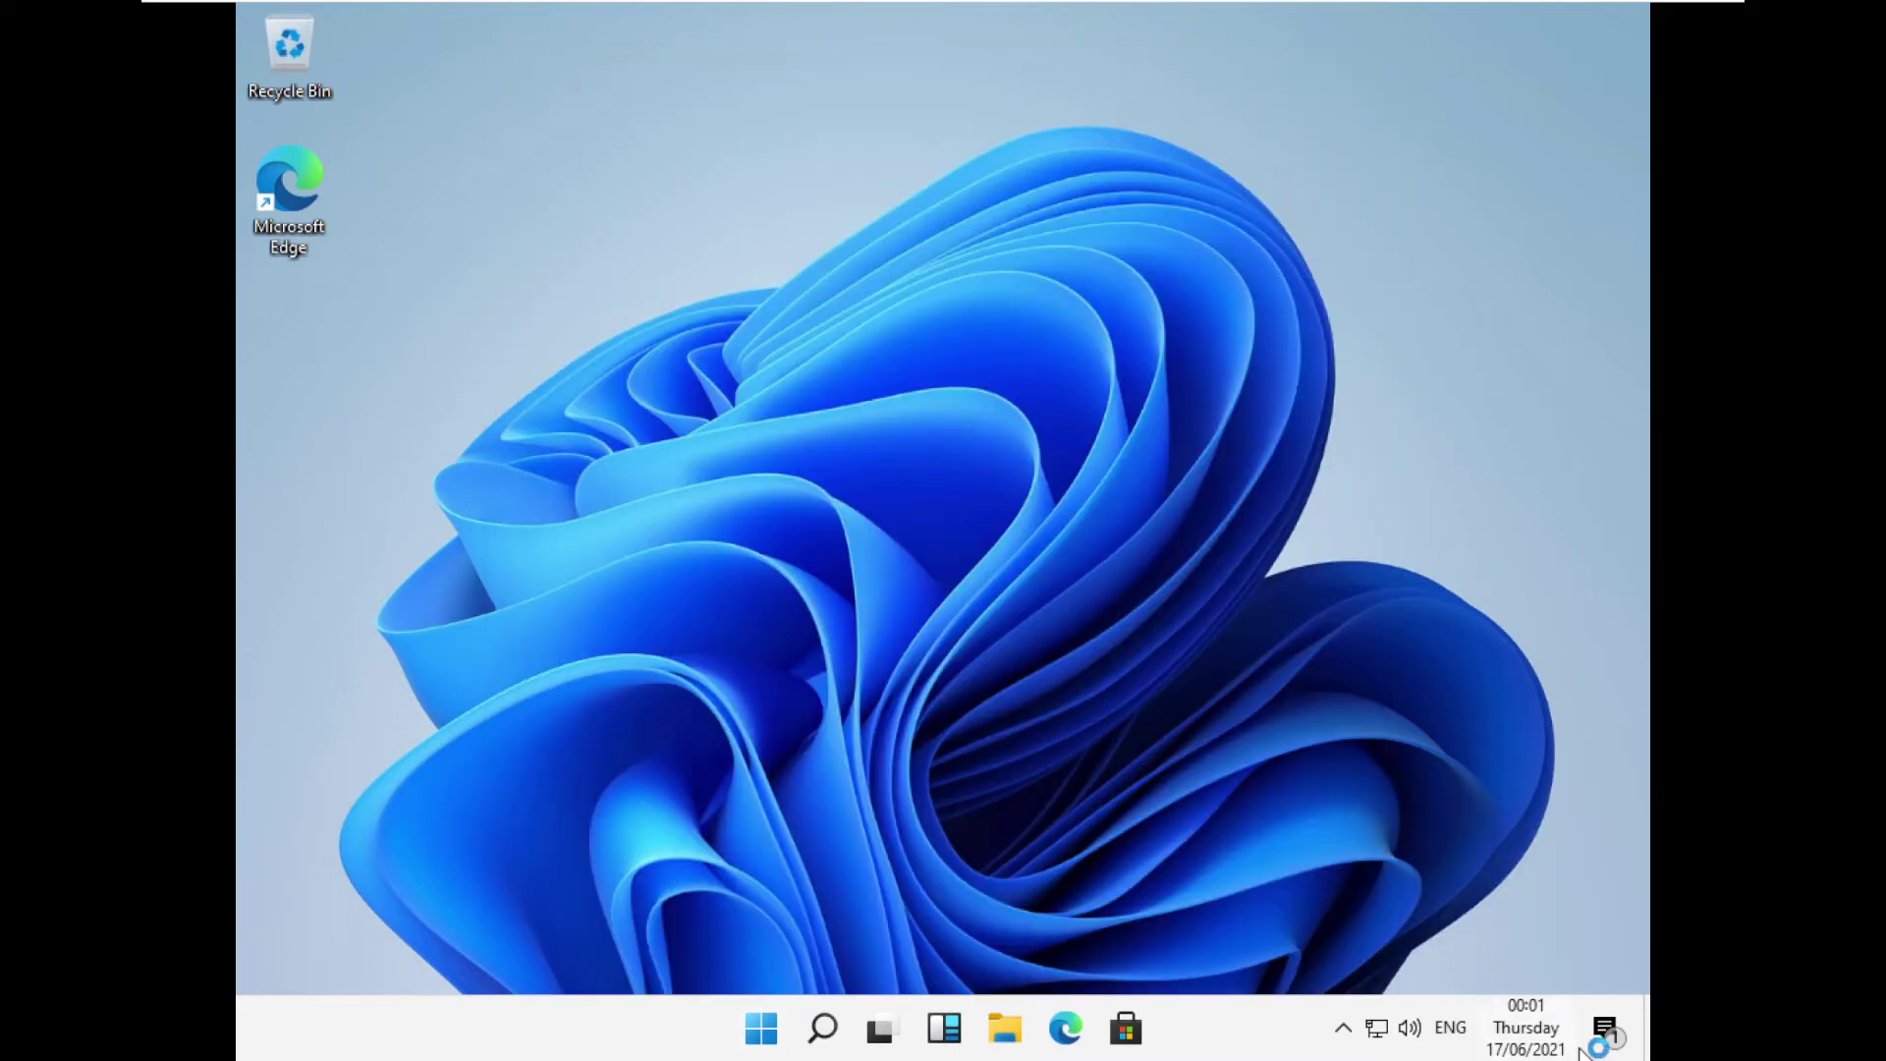
{"action": "left_click", "coordinate": [1605, 1028]}
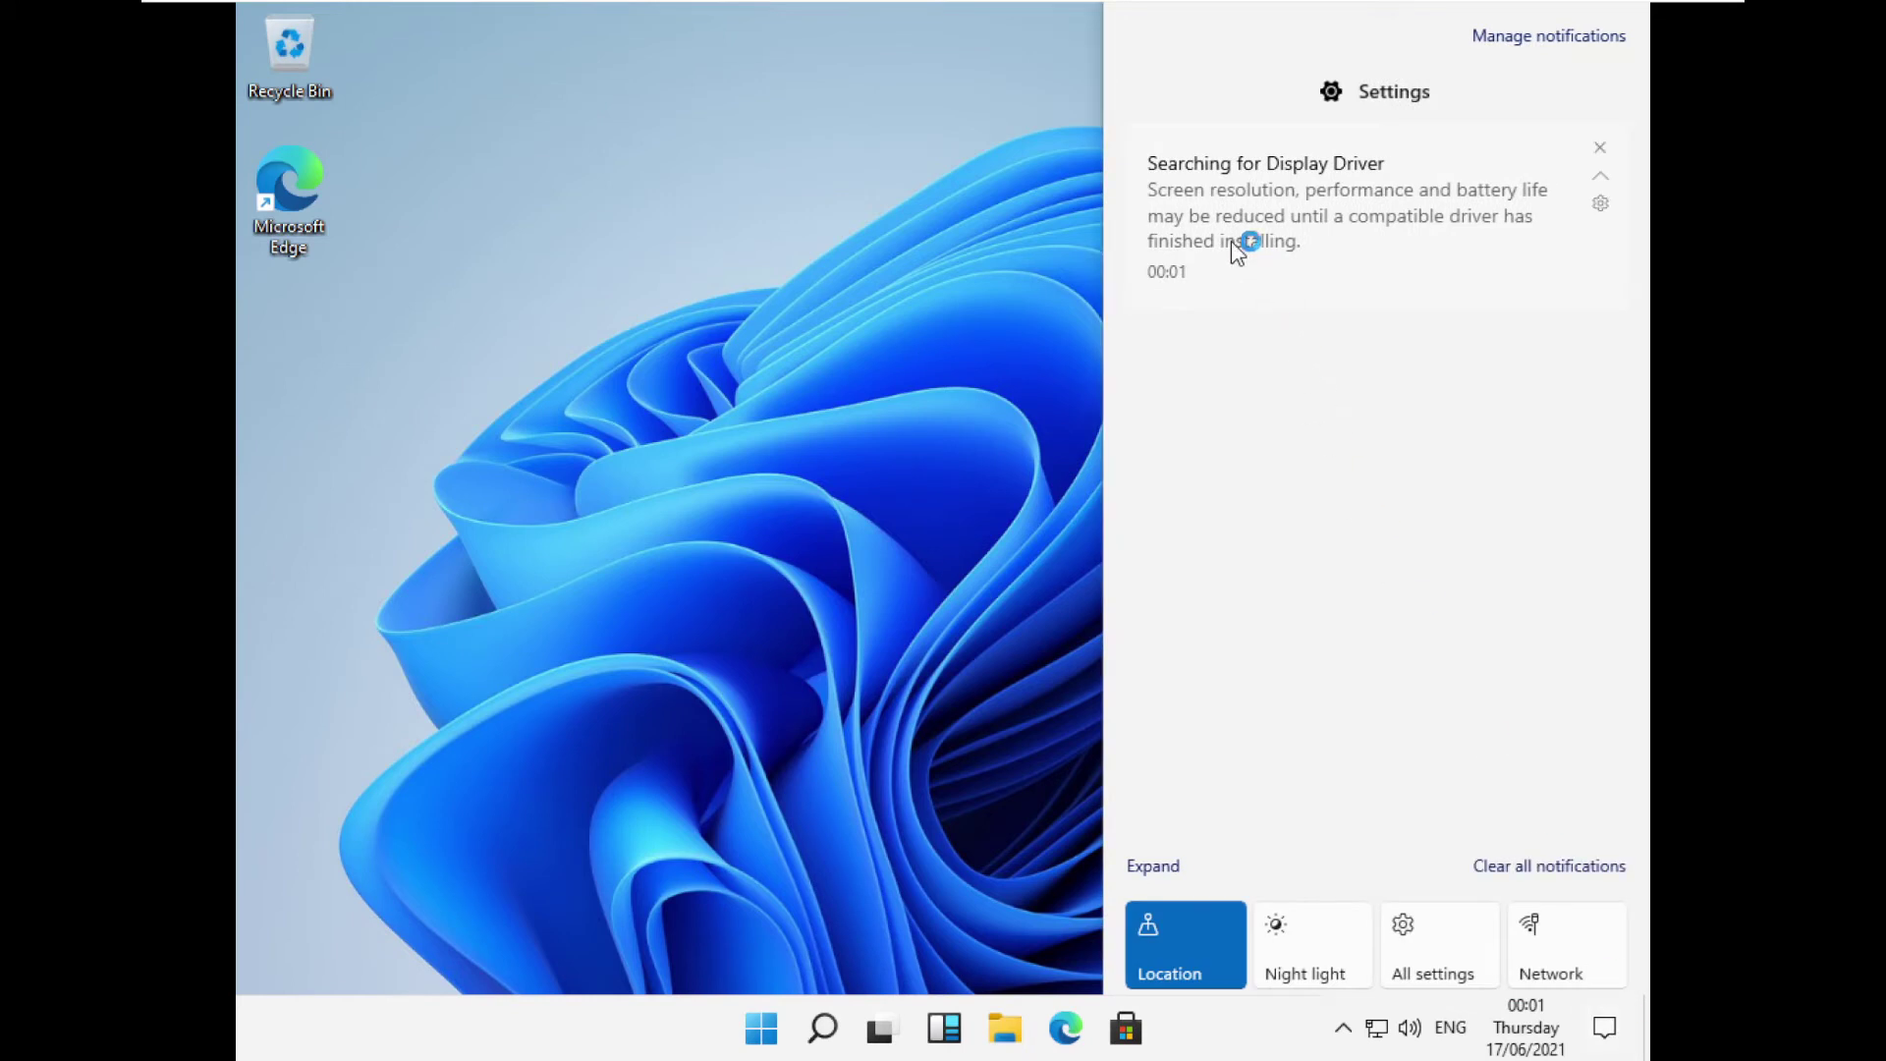
{"action": "left_click", "coordinate": [602, 455]}
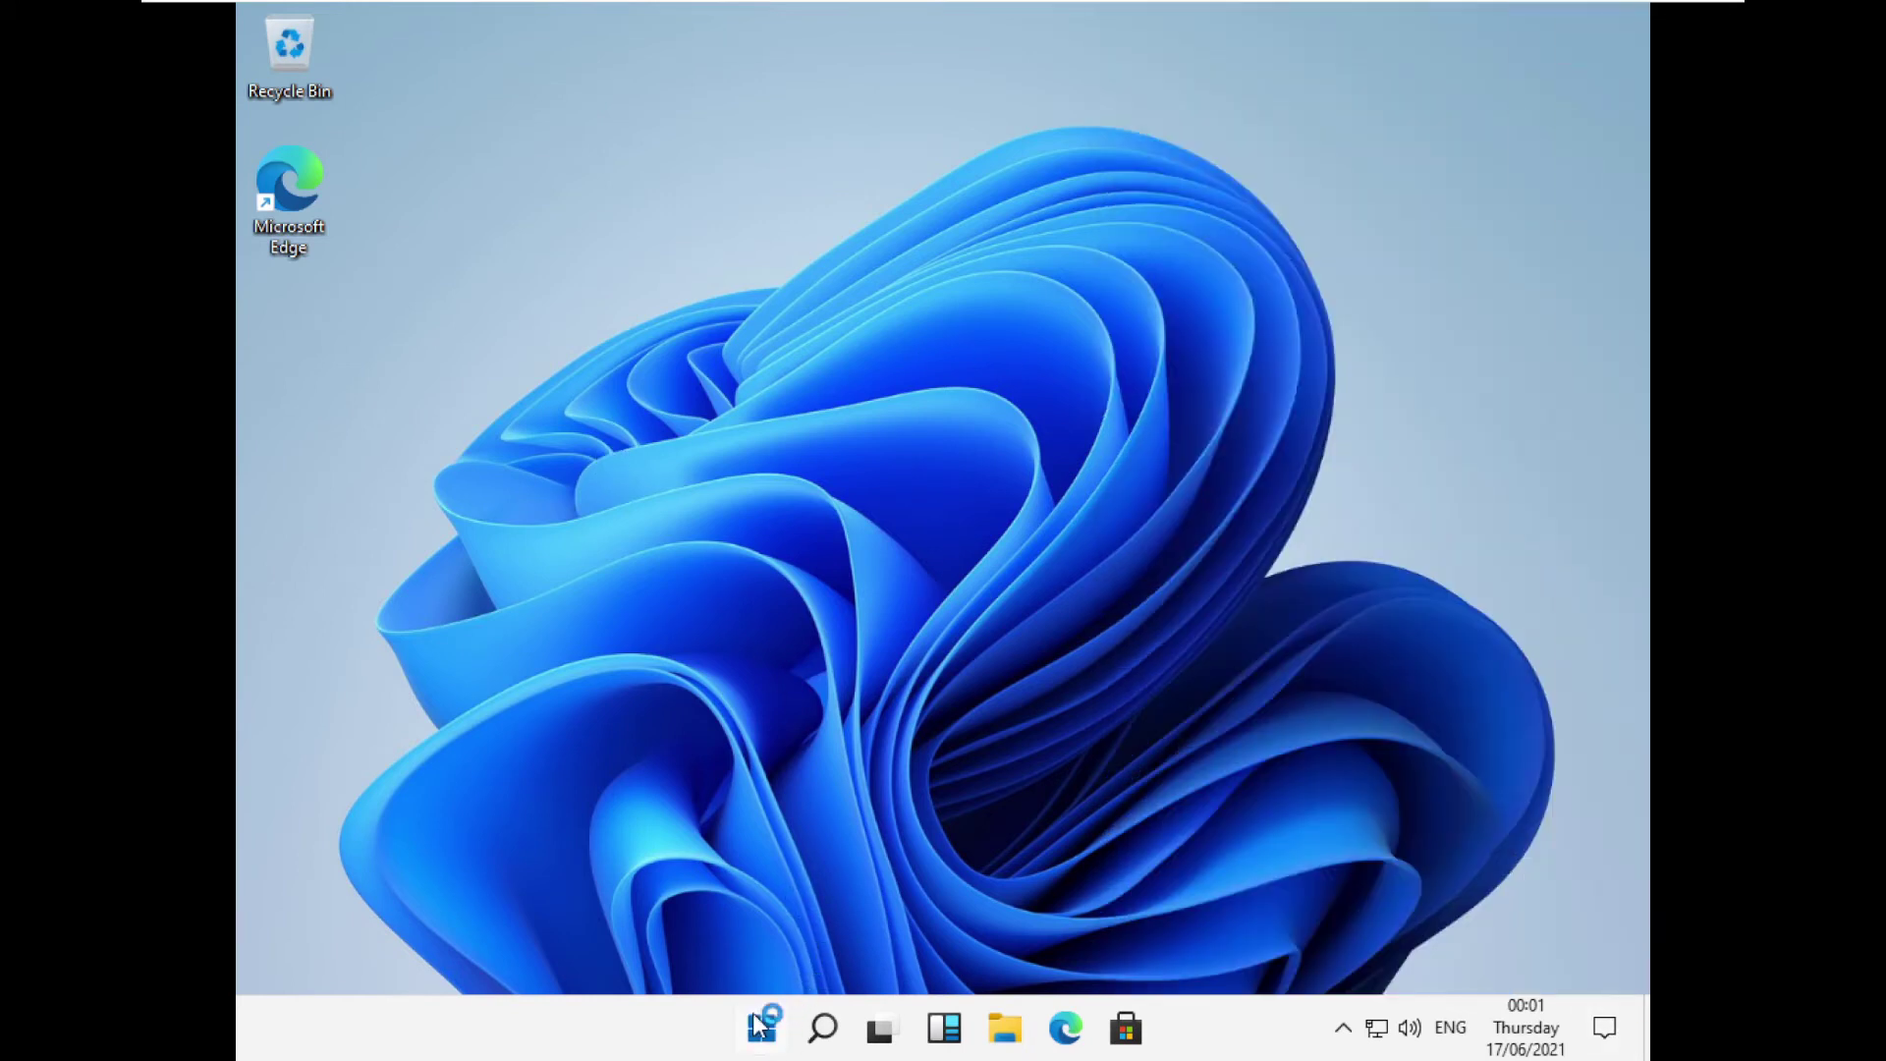
{"action": "left_click", "coordinate": [762, 1028]}
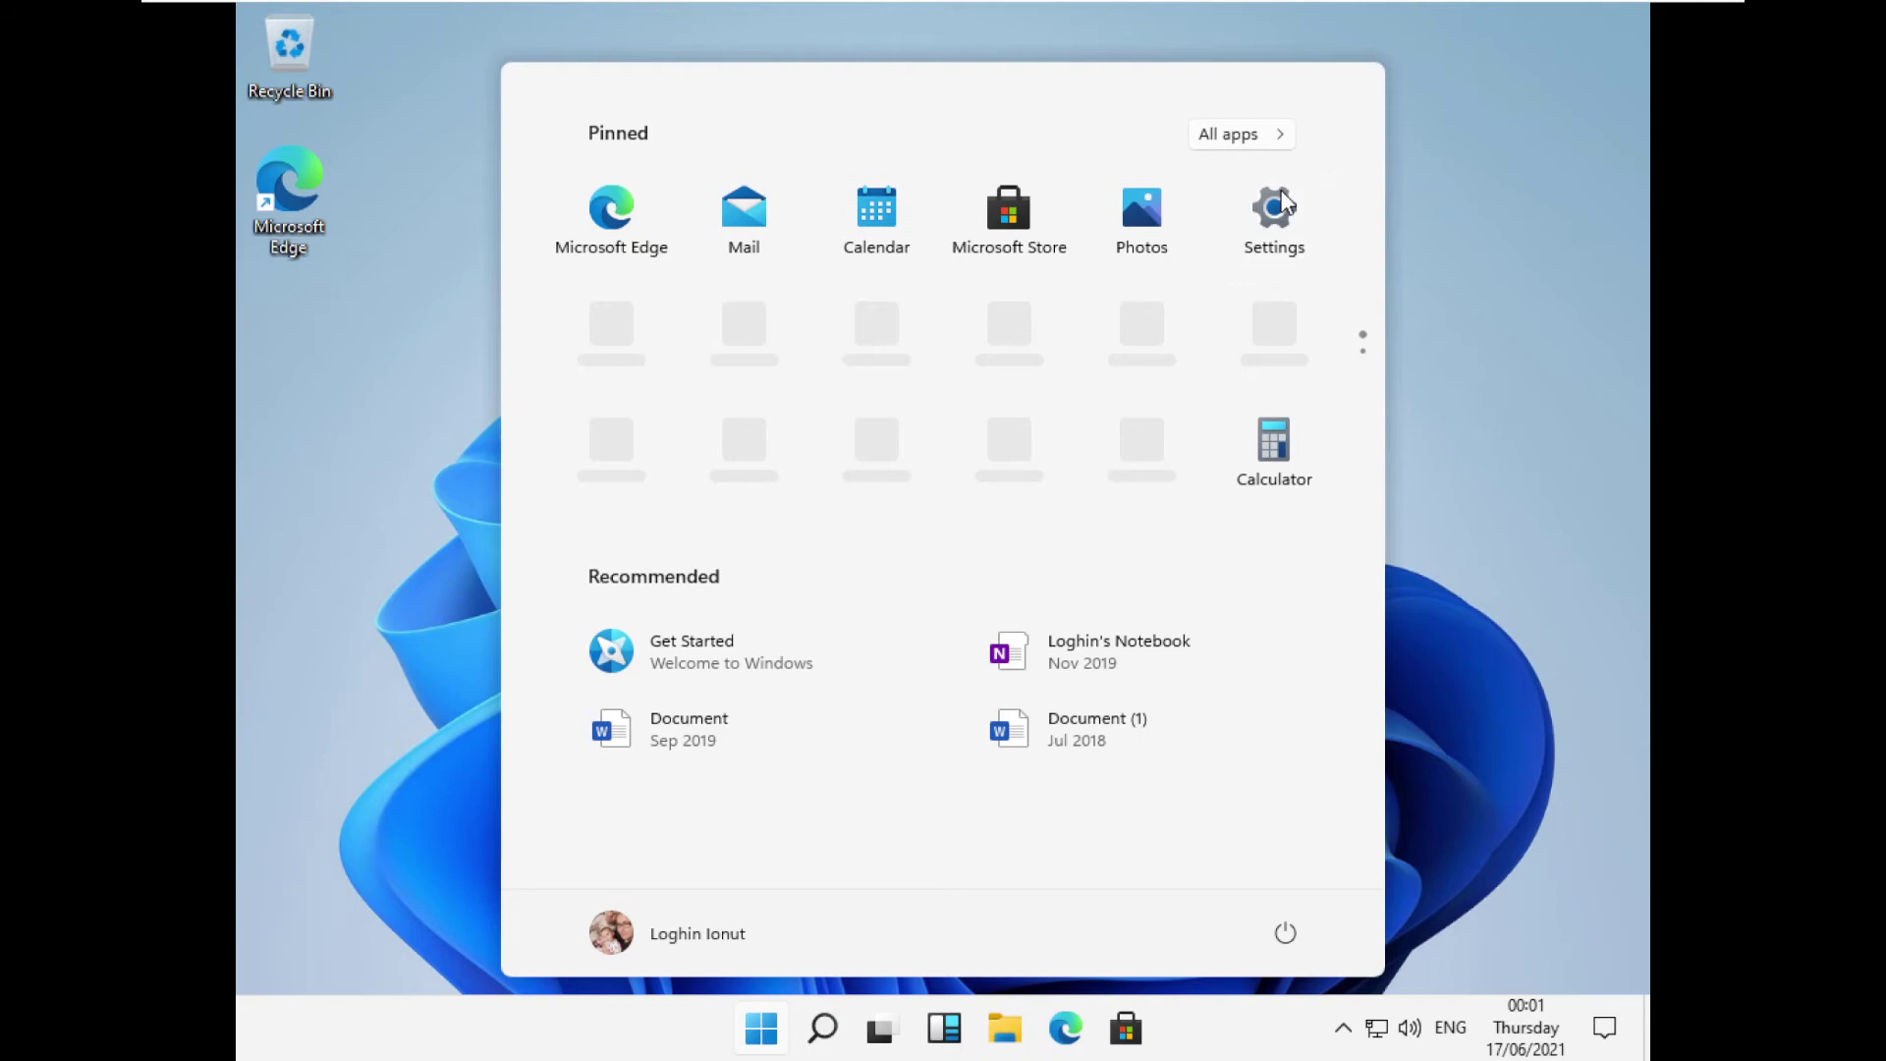
{"action": "left_click", "coordinate": [1284, 204]}
{"action": "left_click", "coordinate": [1311, 65]}
{"action": "left_click", "coordinate": [1250, 206]}
Download the Defender and .NET Framework updates from Update & Security, then close Settings.
{"action": "left_click", "coordinate": [596, 833]}
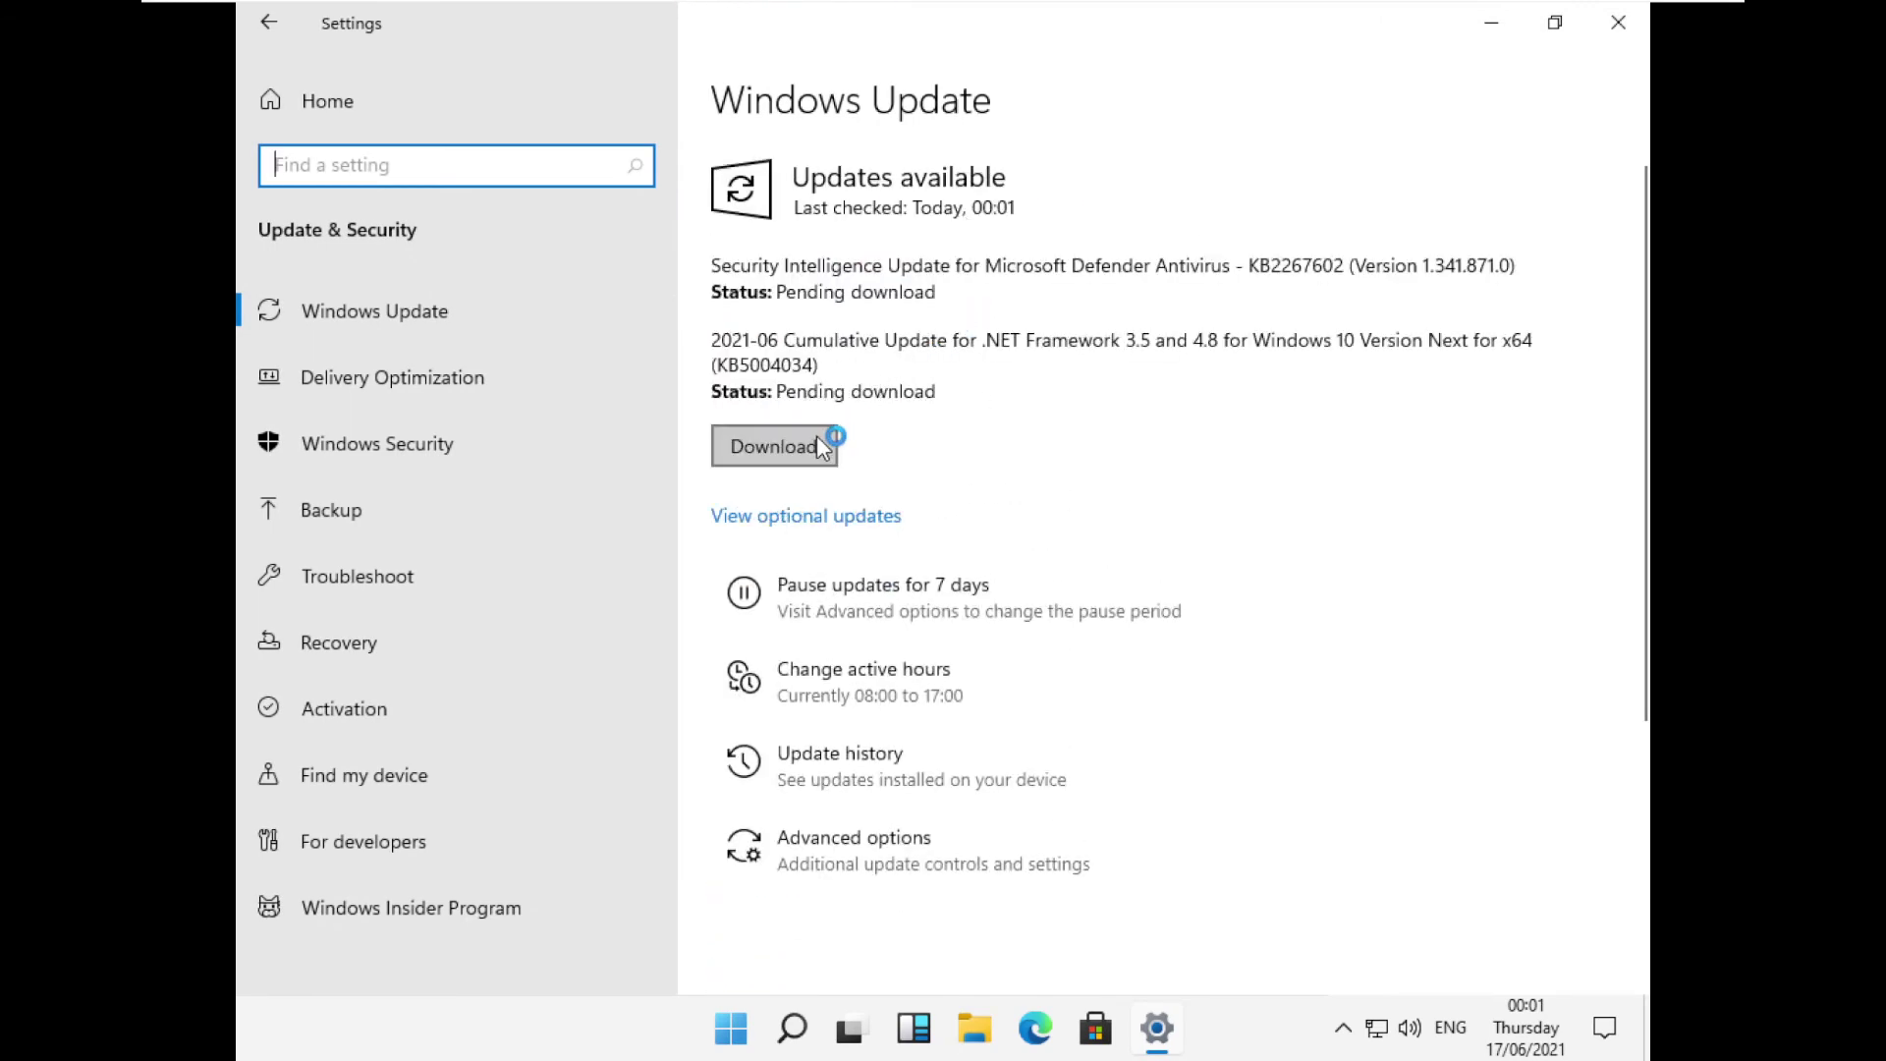
{"action": "left_click", "coordinate": [803, 455]}
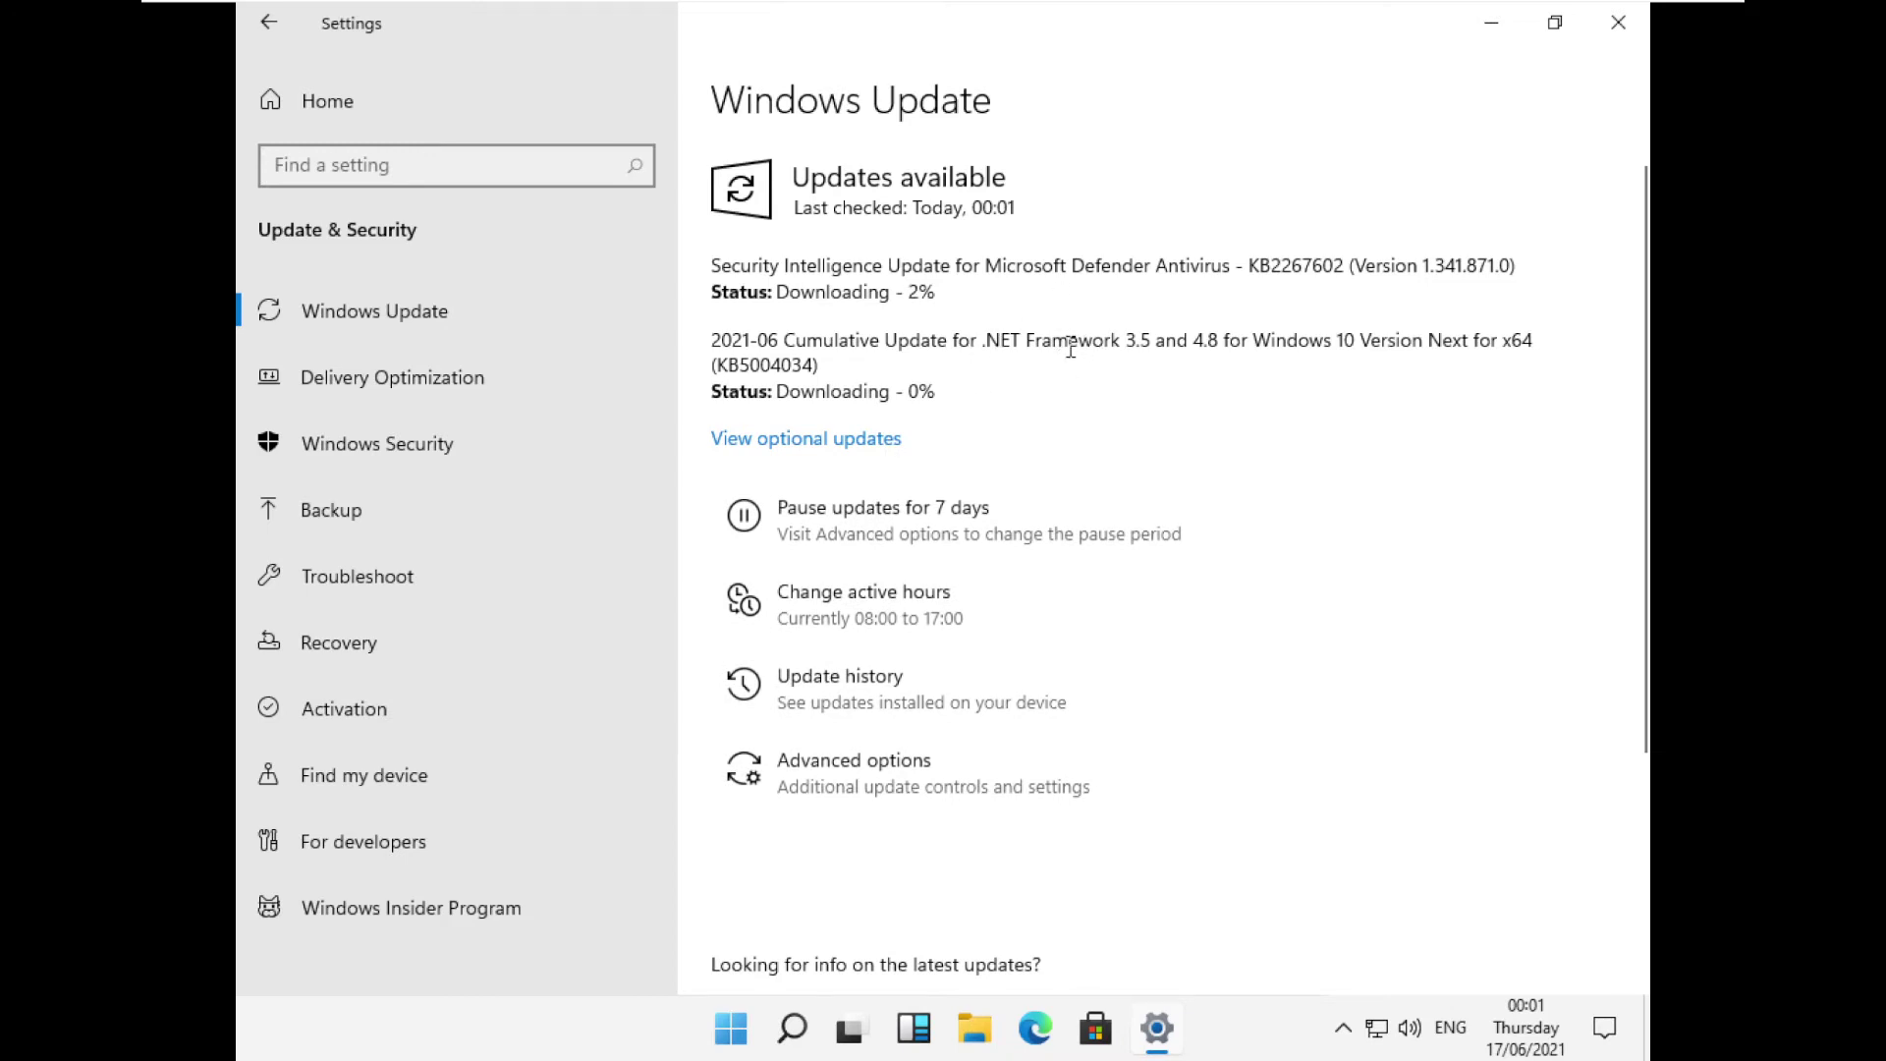
{"action": "scroll", "coordinate": [1069, 346], "scroll_direction": "down", "scroll_amount": 4}
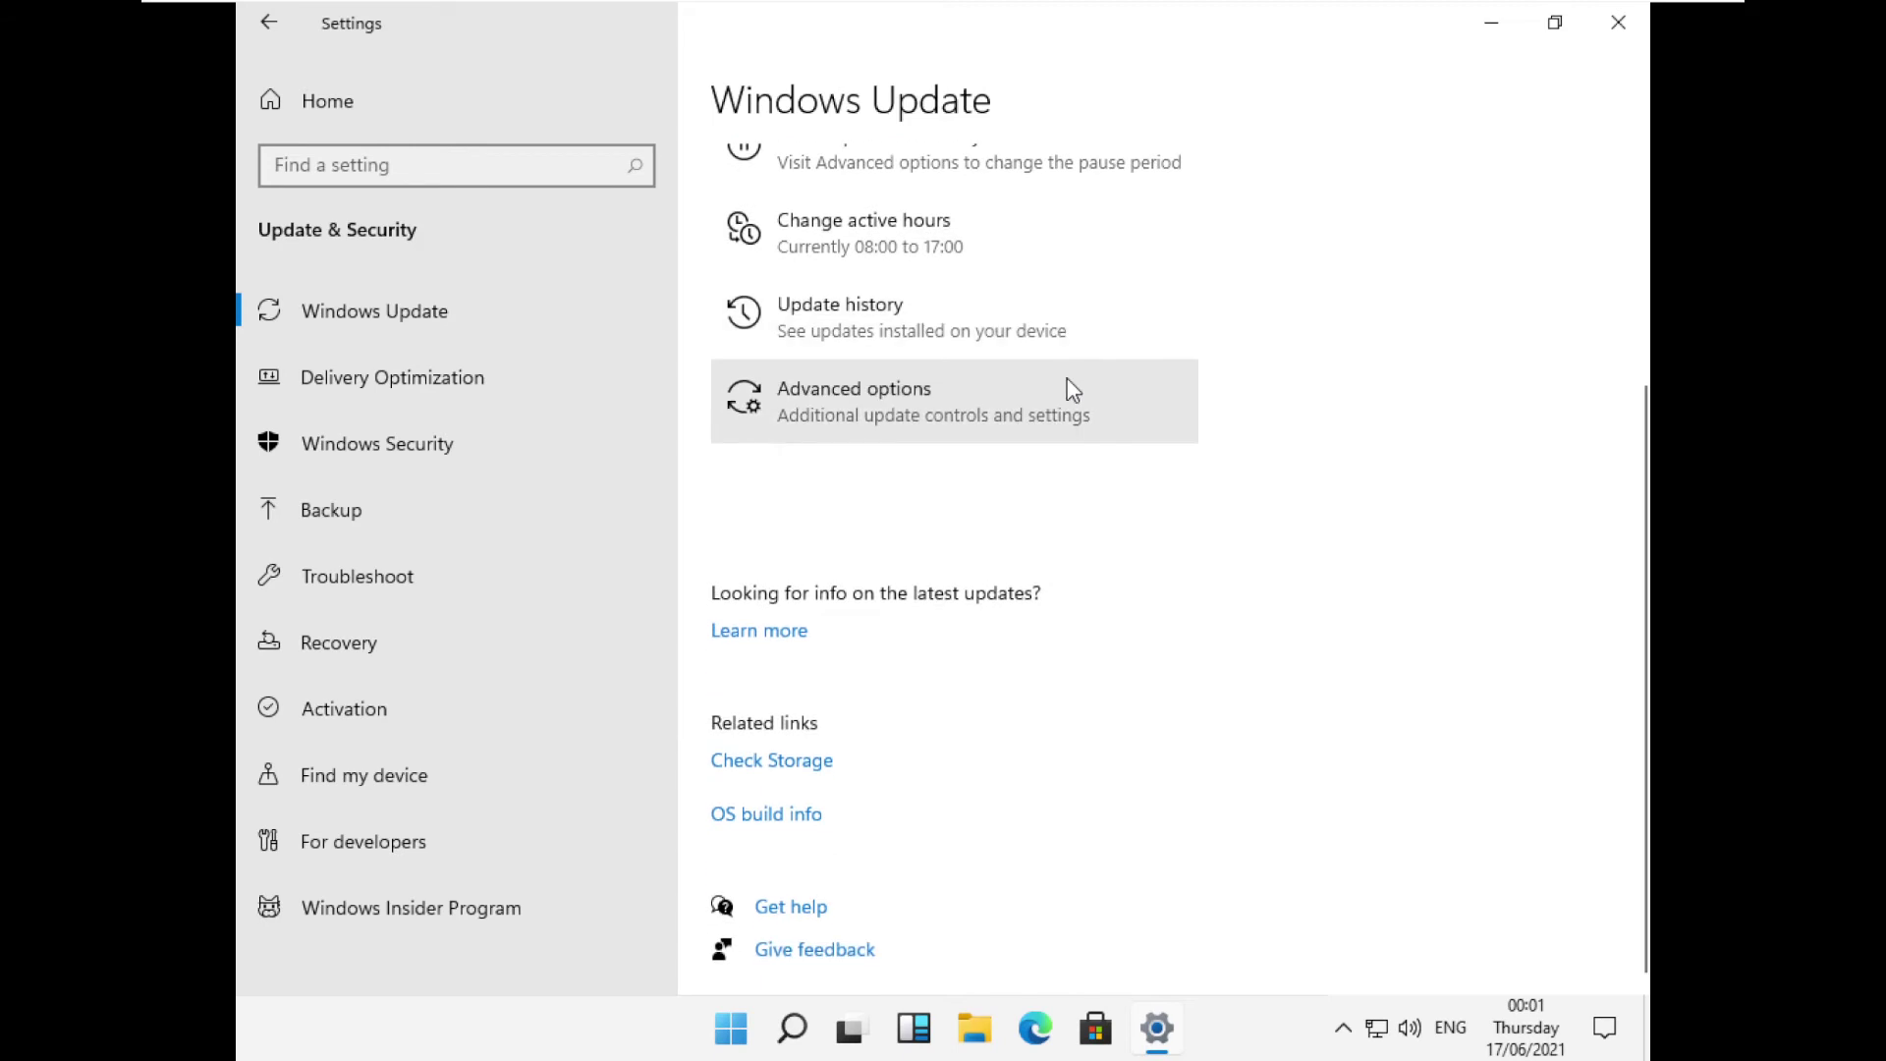
{"action": "left_click", "coordinate": [1618, 21]}
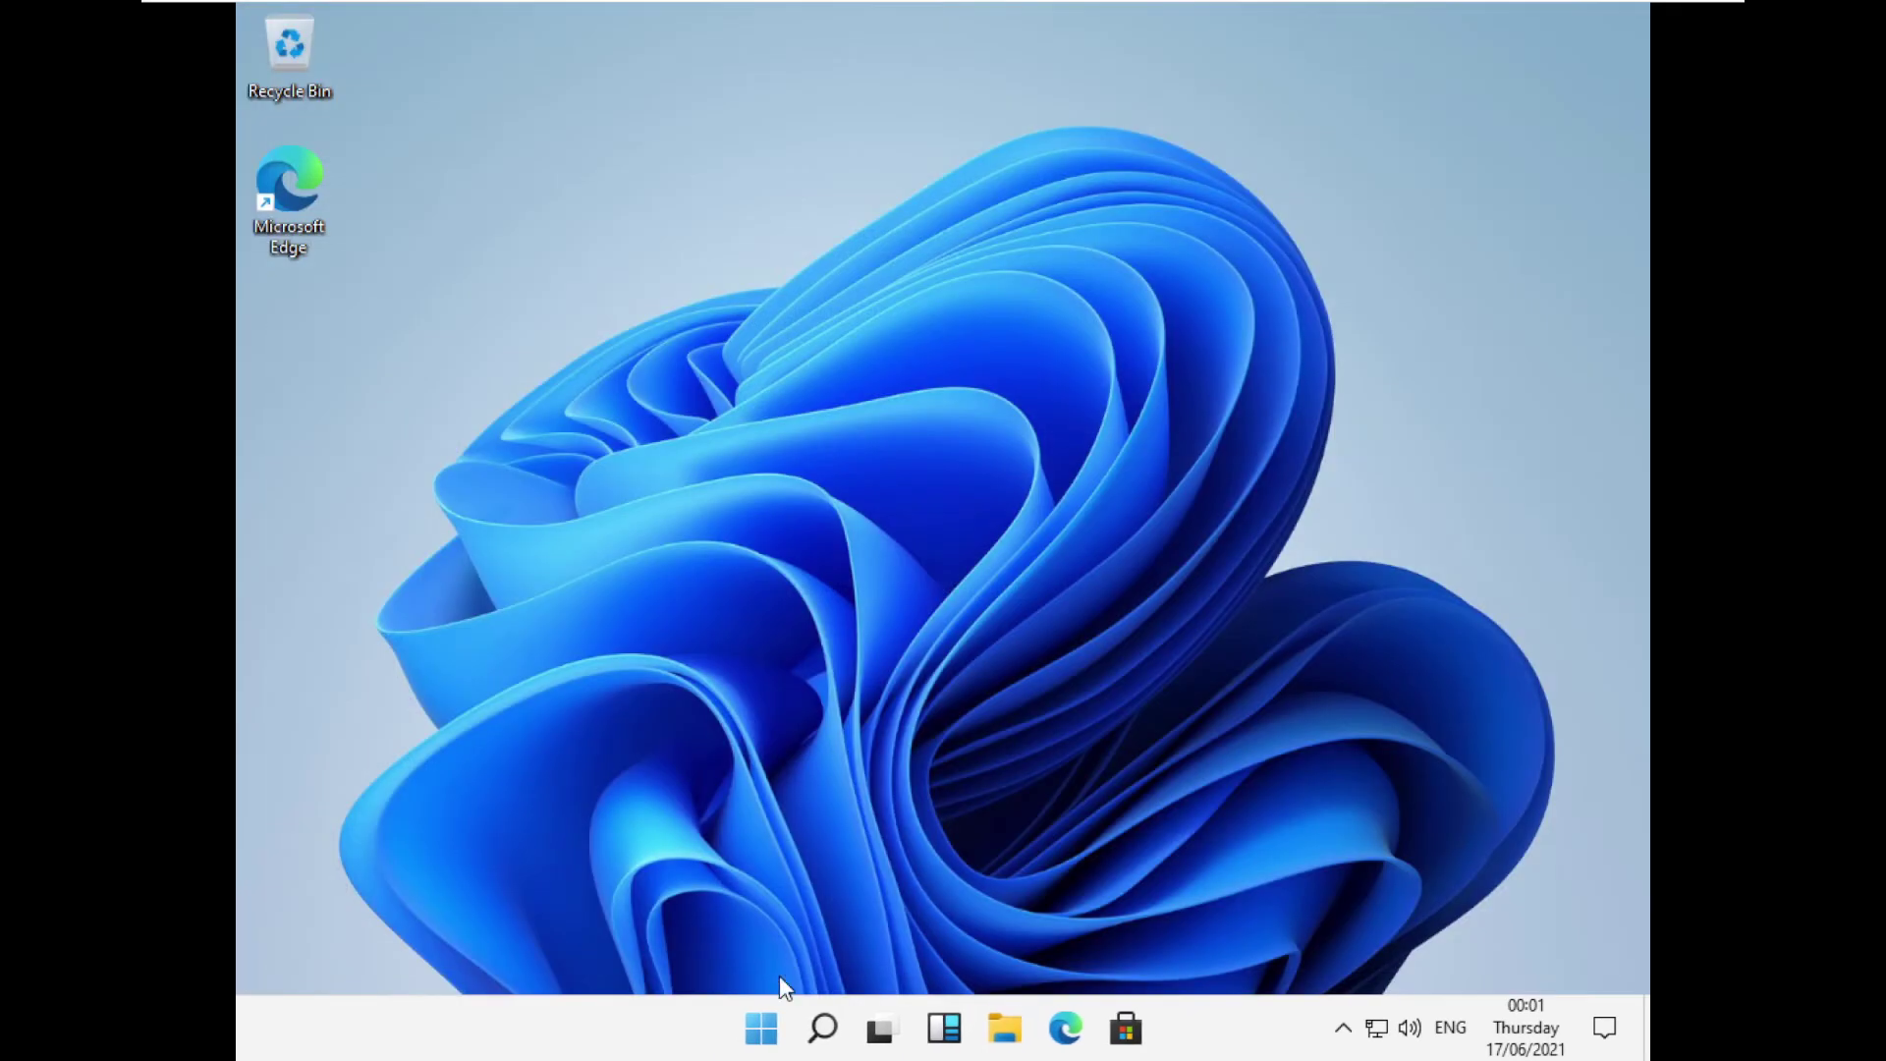
Launch Microsoft Store from Start and maximise its window.
{"action": "left_click", "coordinate": [772, 1031]}
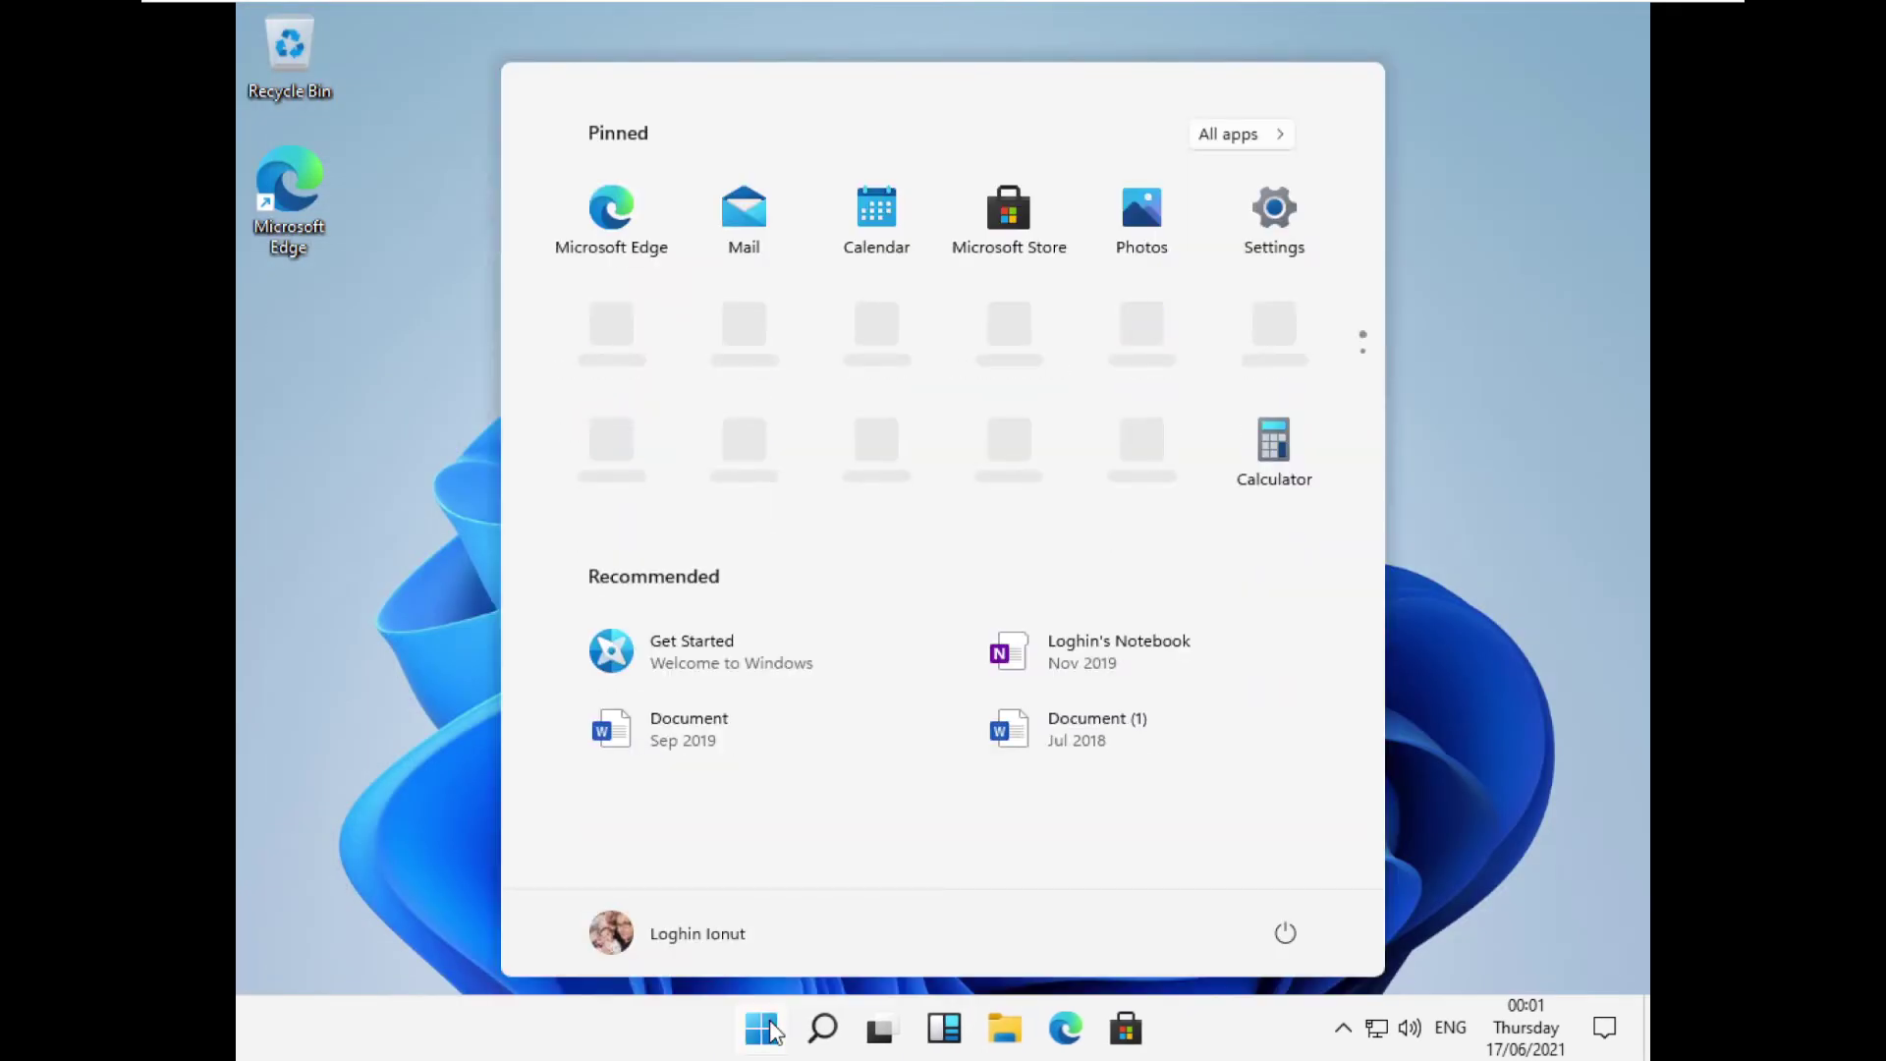
{"action": "left_click", "coordinate": [772, 1031]}
{"action": "left_click", "coordinate": [772, 1031]}
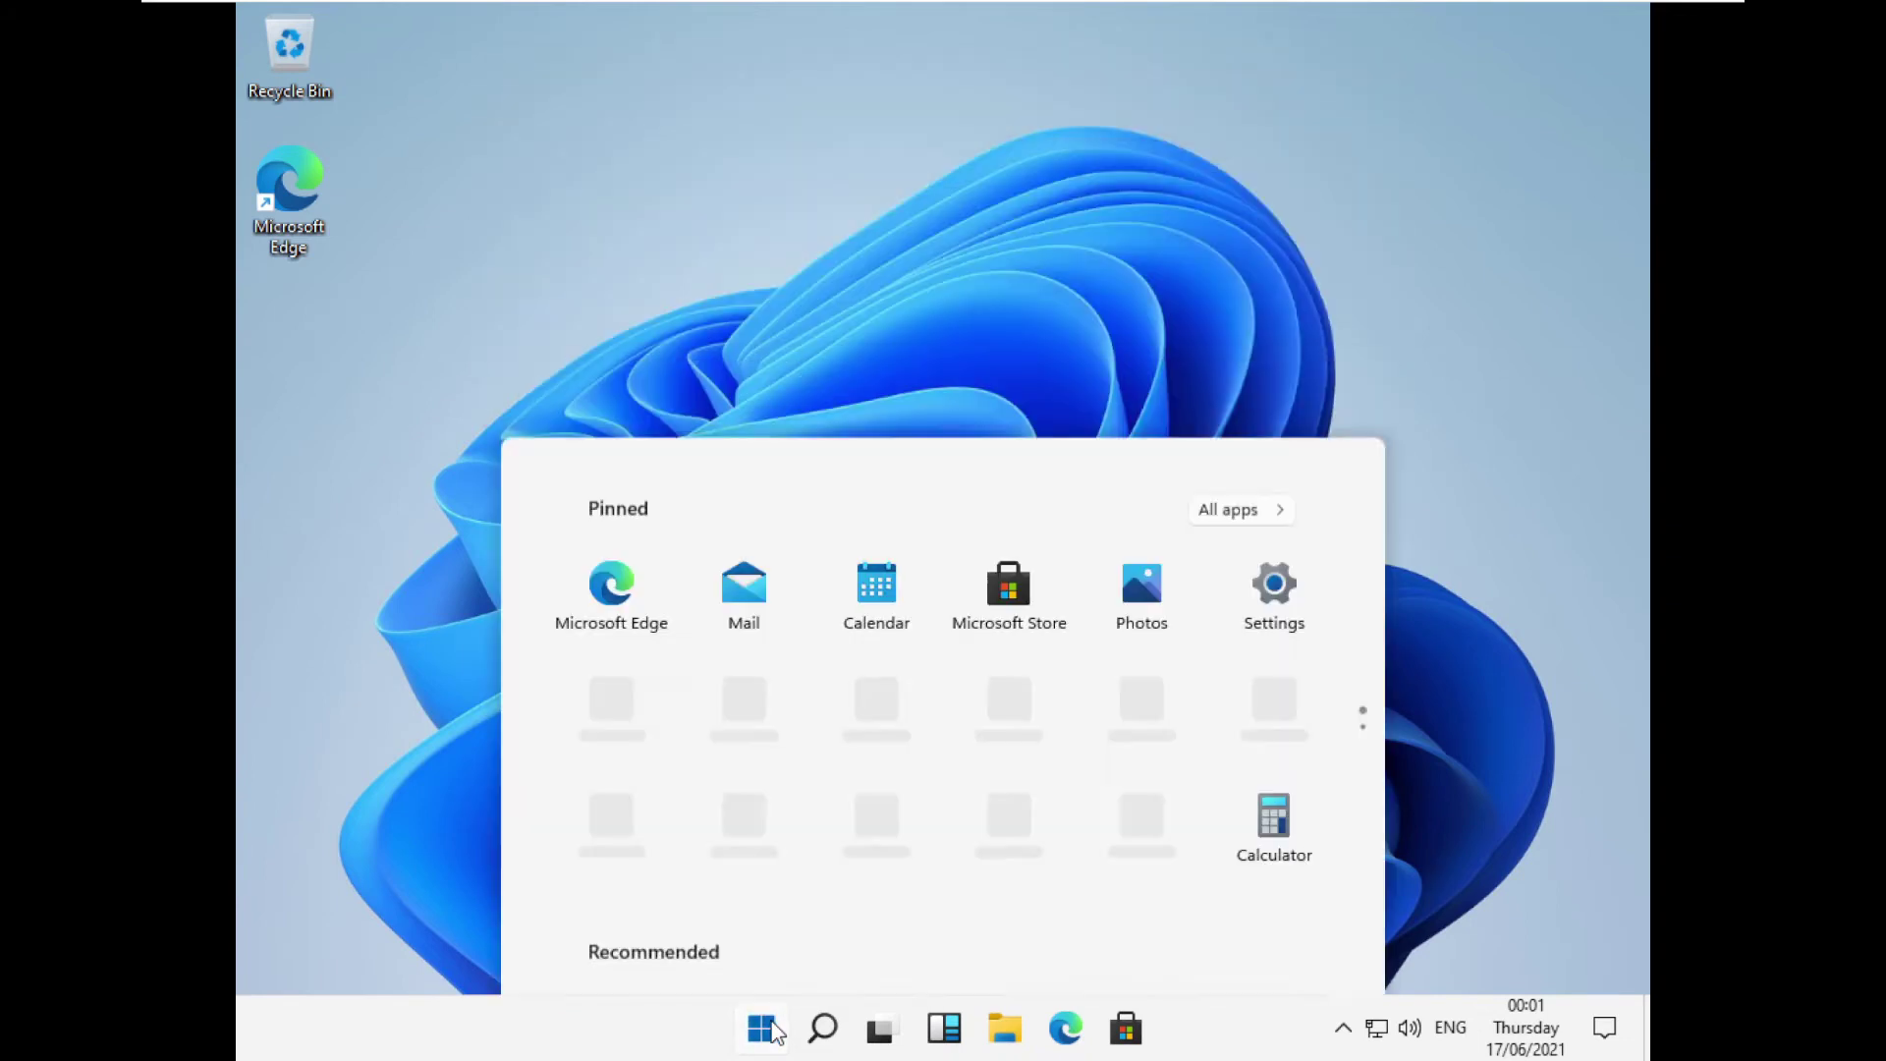
{"action": "left_click", "coordinate": [1012, 249]}
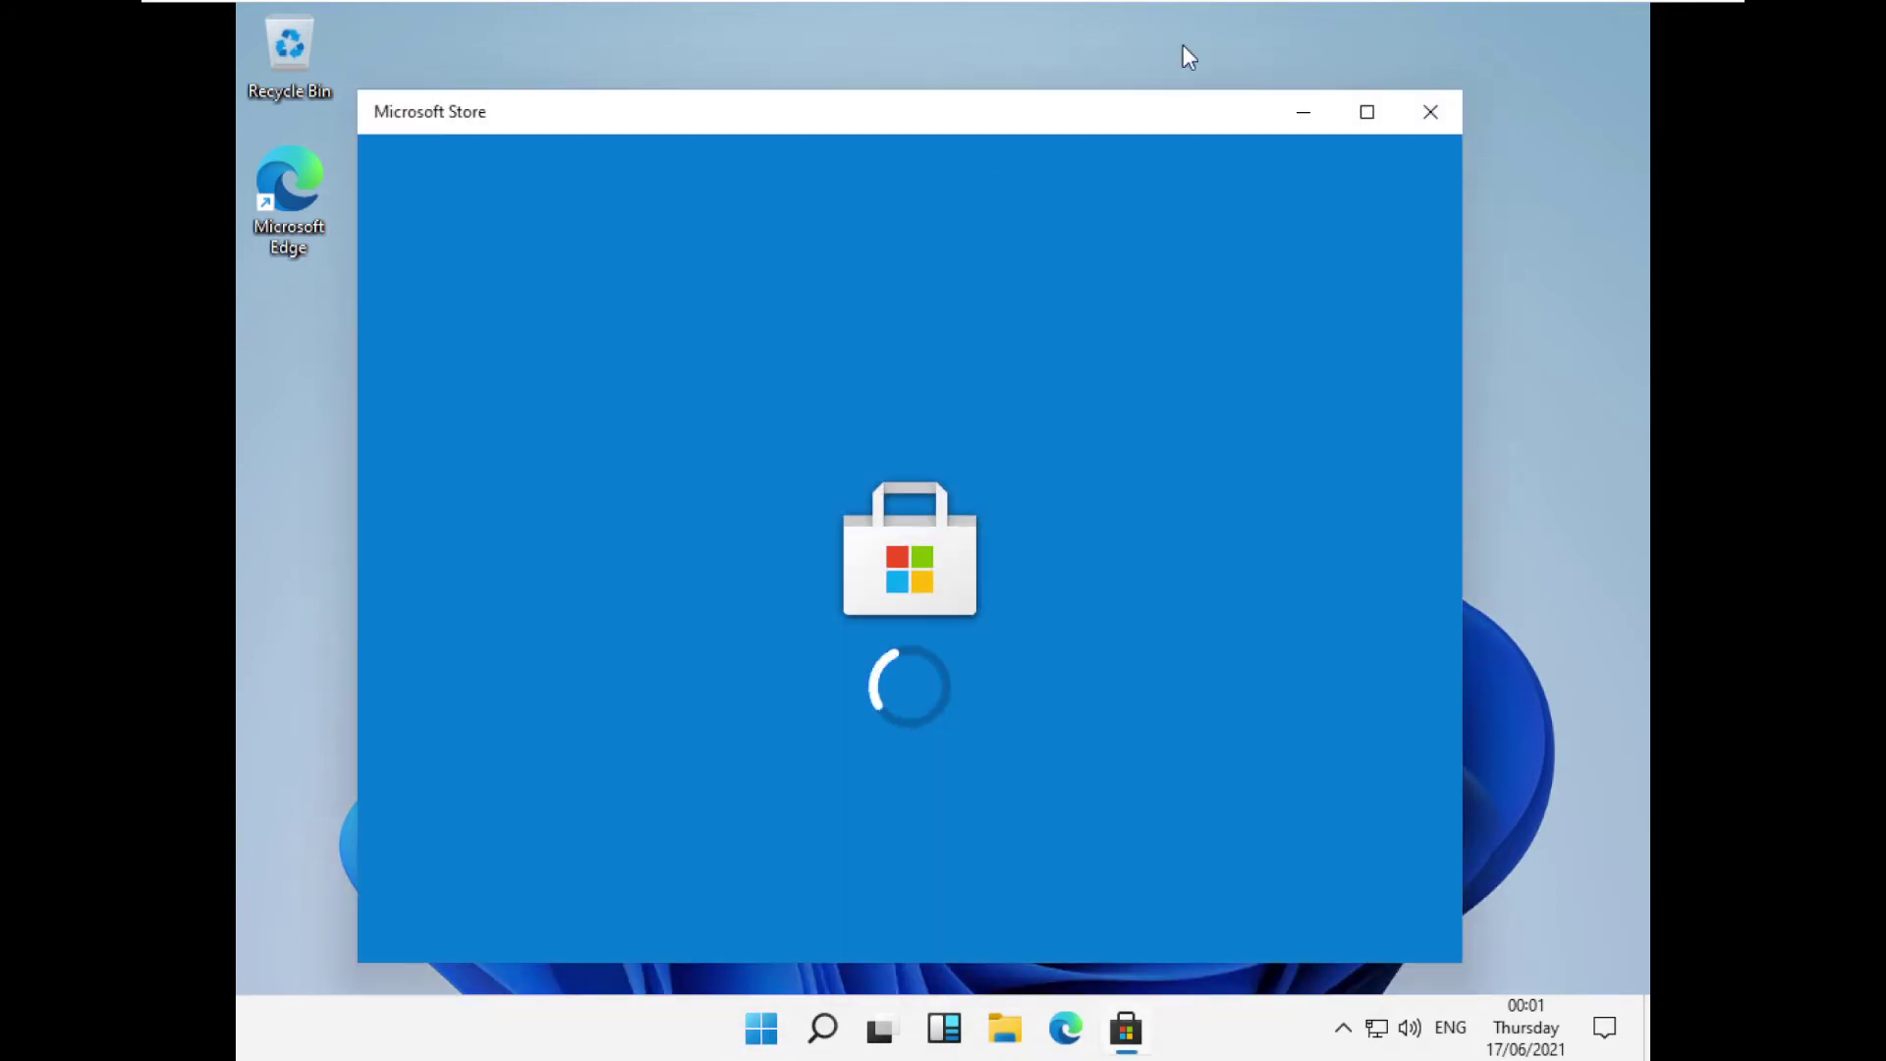
{"action": "left_click", "coordinate": [1365, 120]}
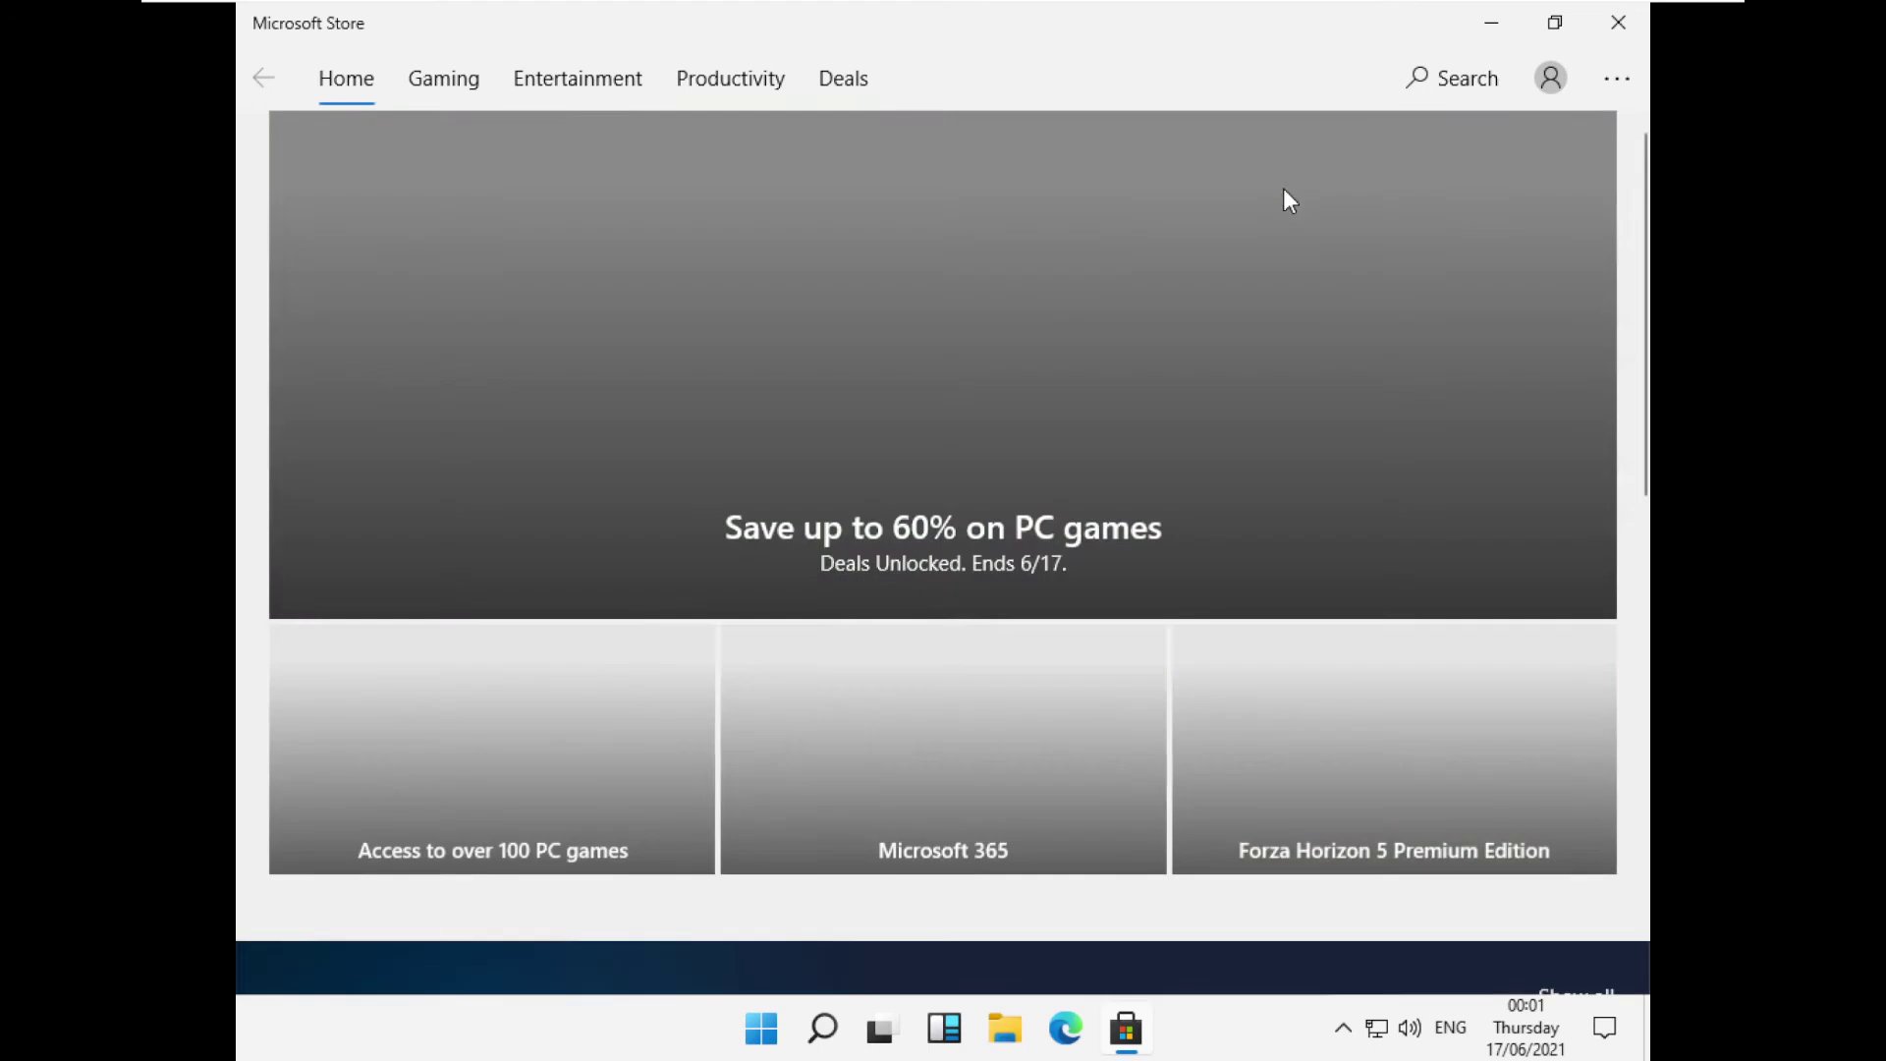
{"action": "scroll", "coordinate": [1075, 264], "scroll_direction": "down", "scroll_amount": 10}
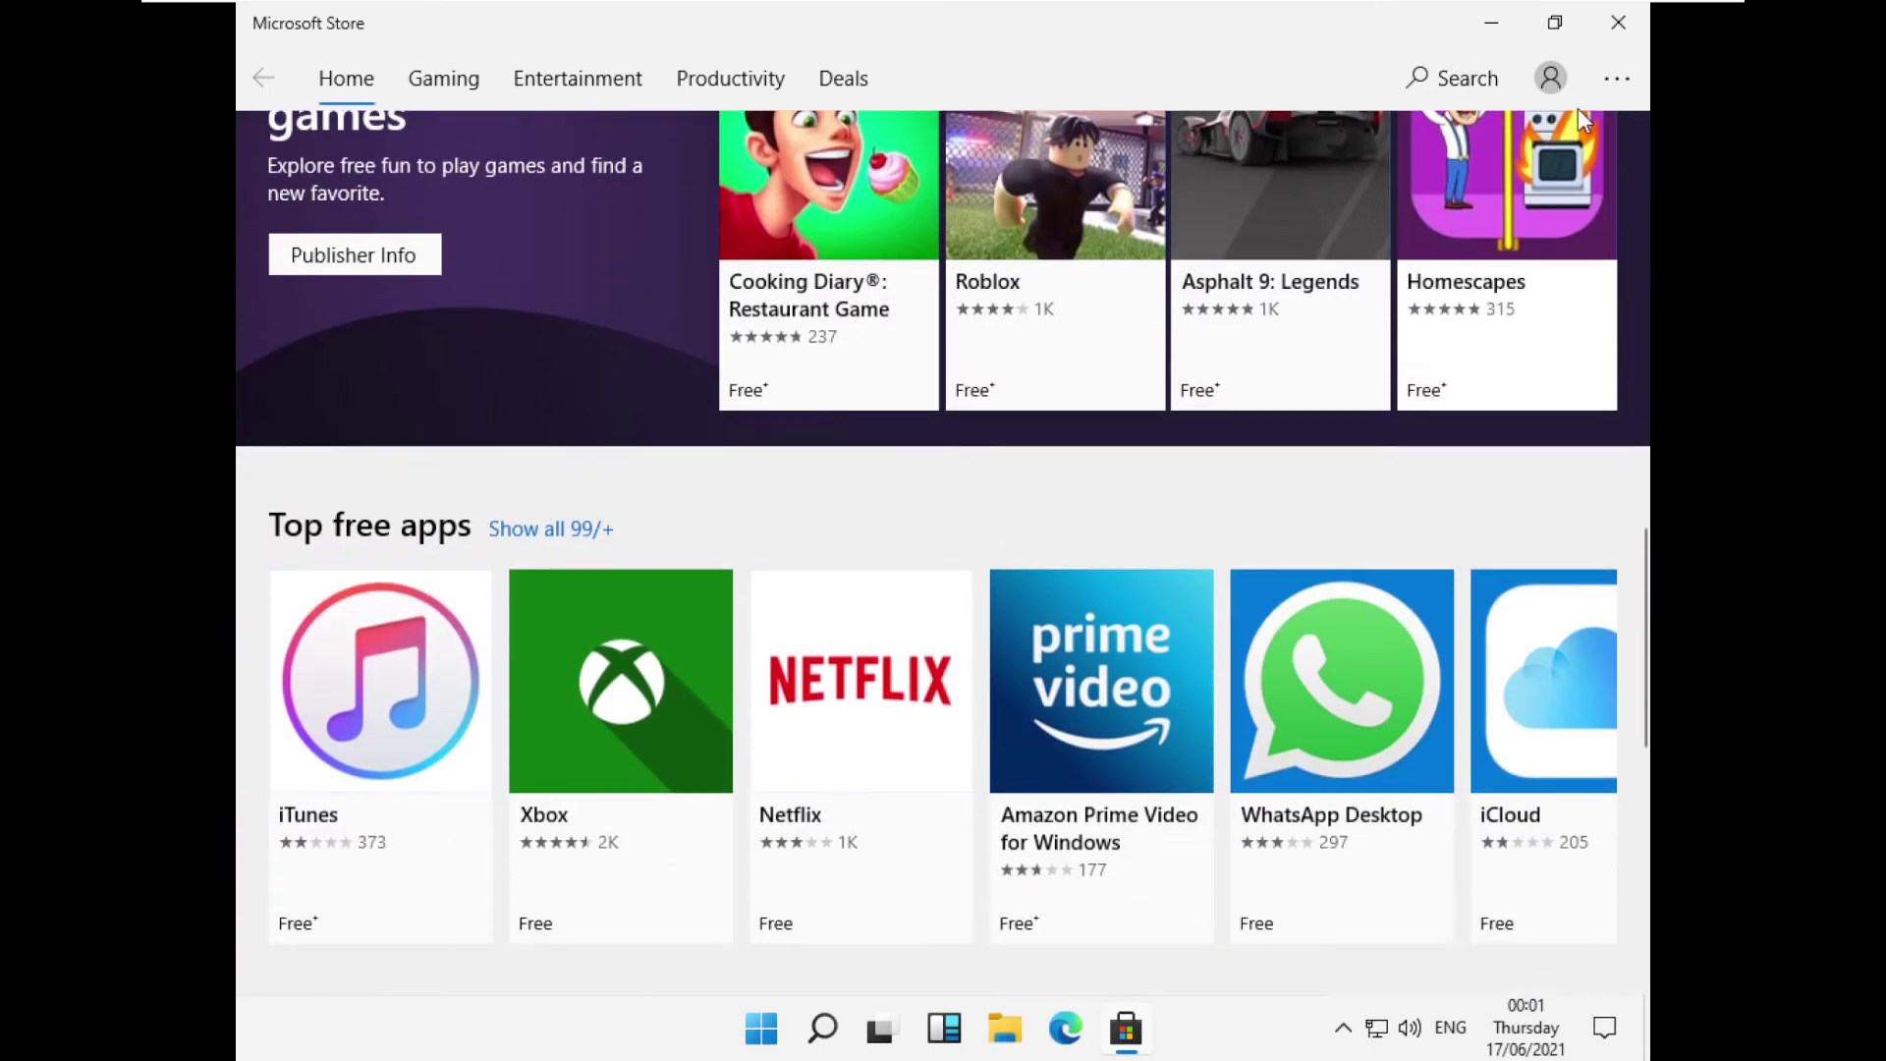
Browse the Store's Downloads and updates list, then close Microsoft Store.
{"action": "left_click", "coordinate": [1613, 76]}
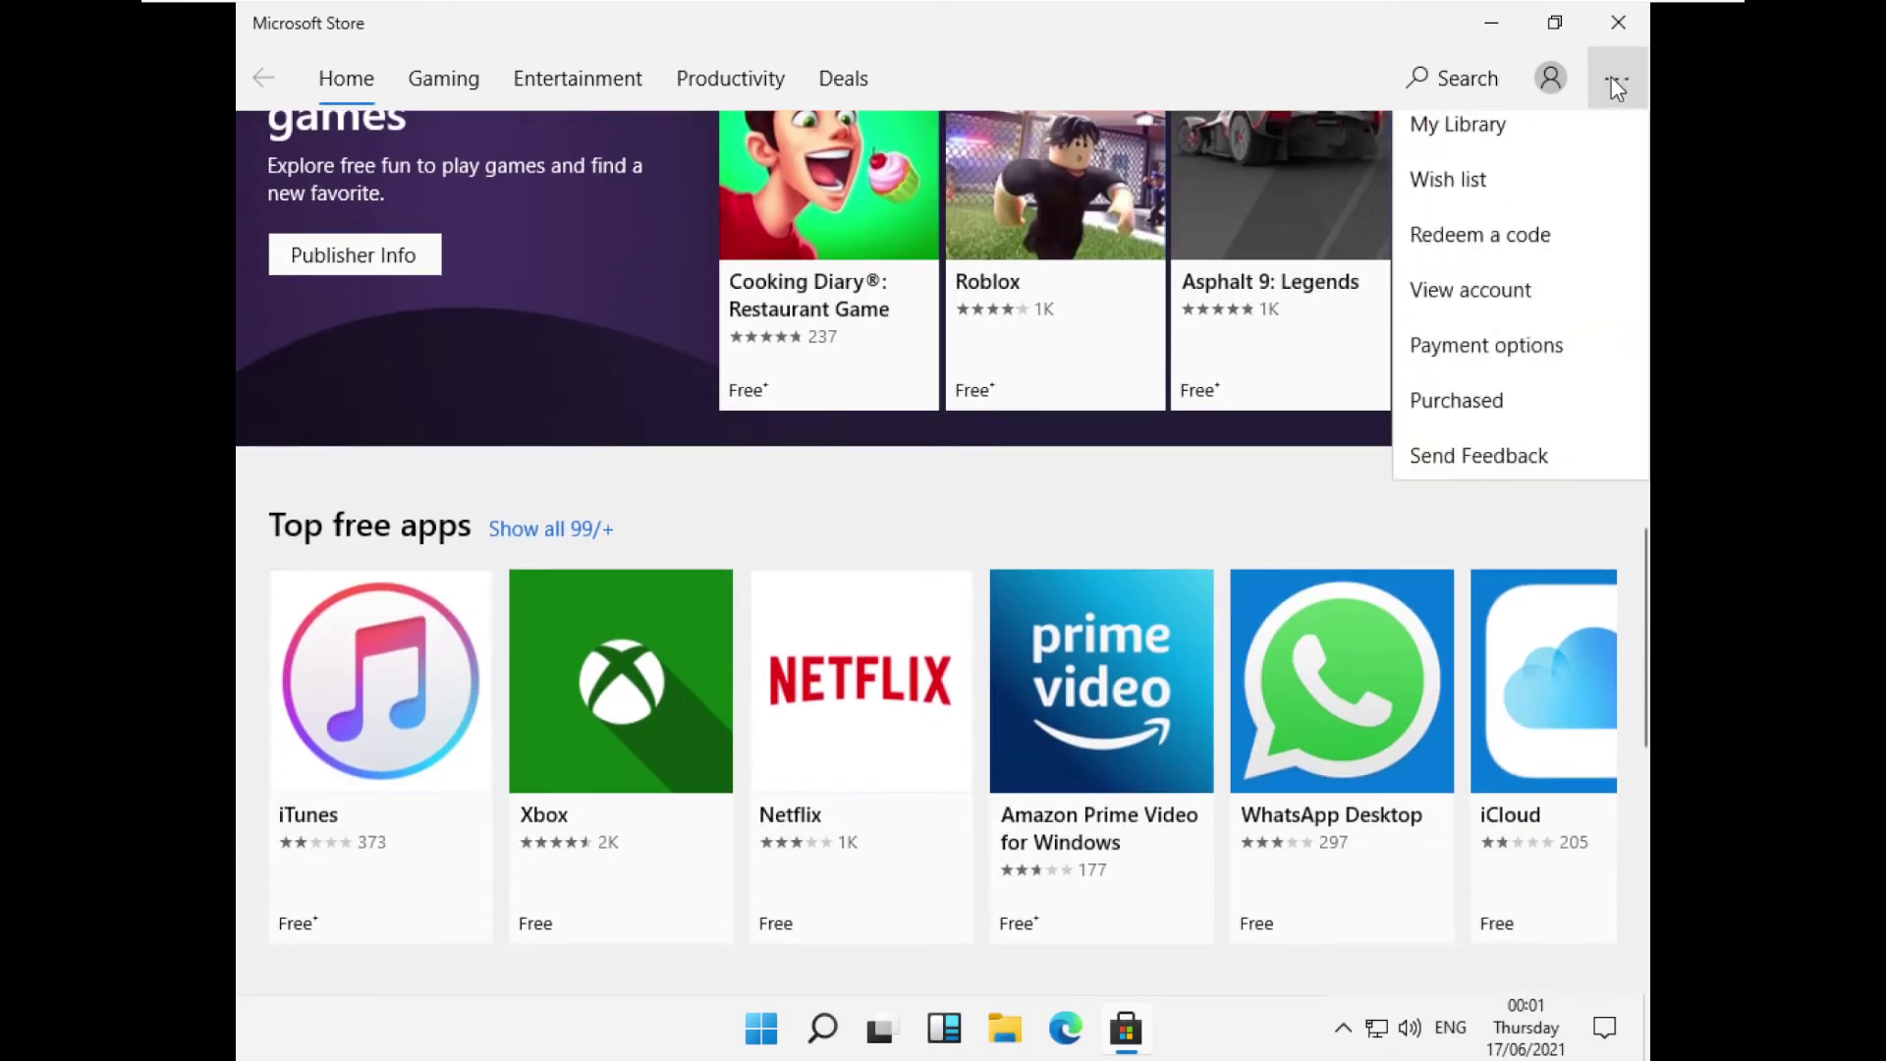
{"action": "left_click", "coordinate": [1617, 66]}
{"action": "left_click", "coordinate": [1614, 68]}
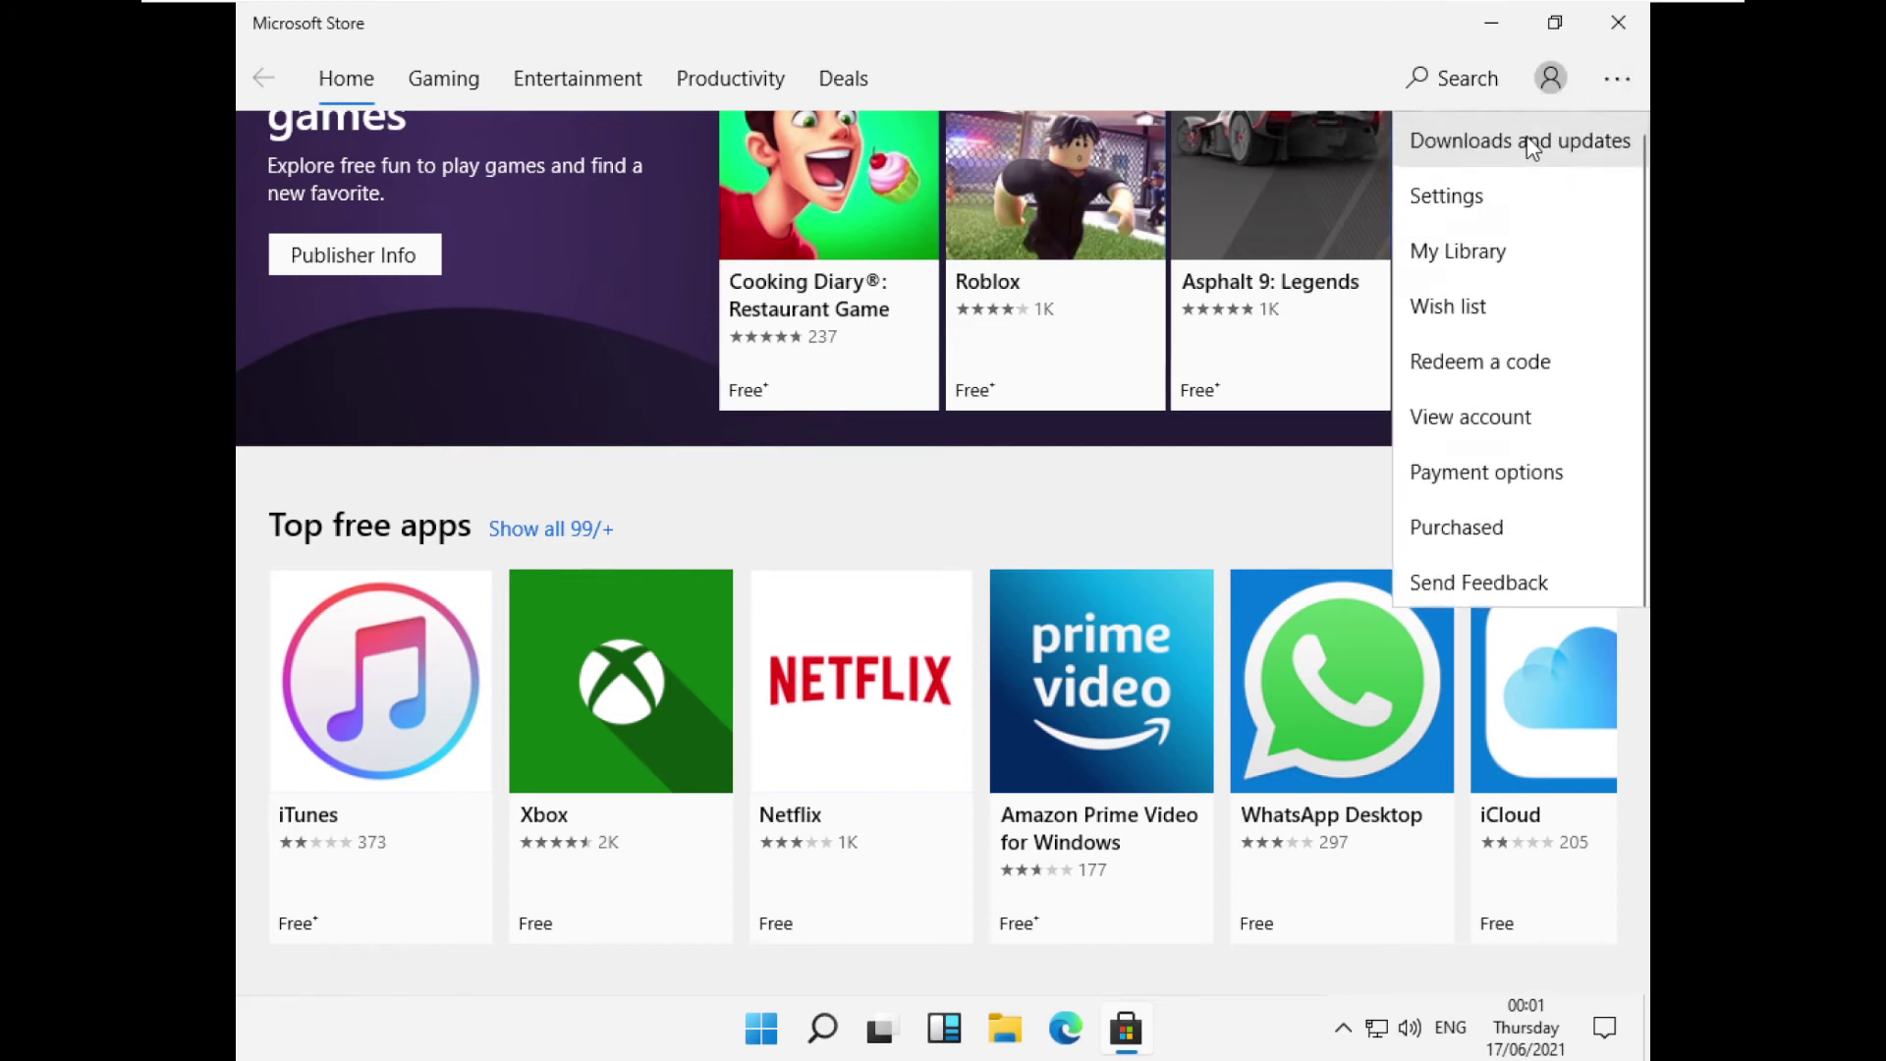
{"action": "left_click", "coordinate": [1523, 142]}
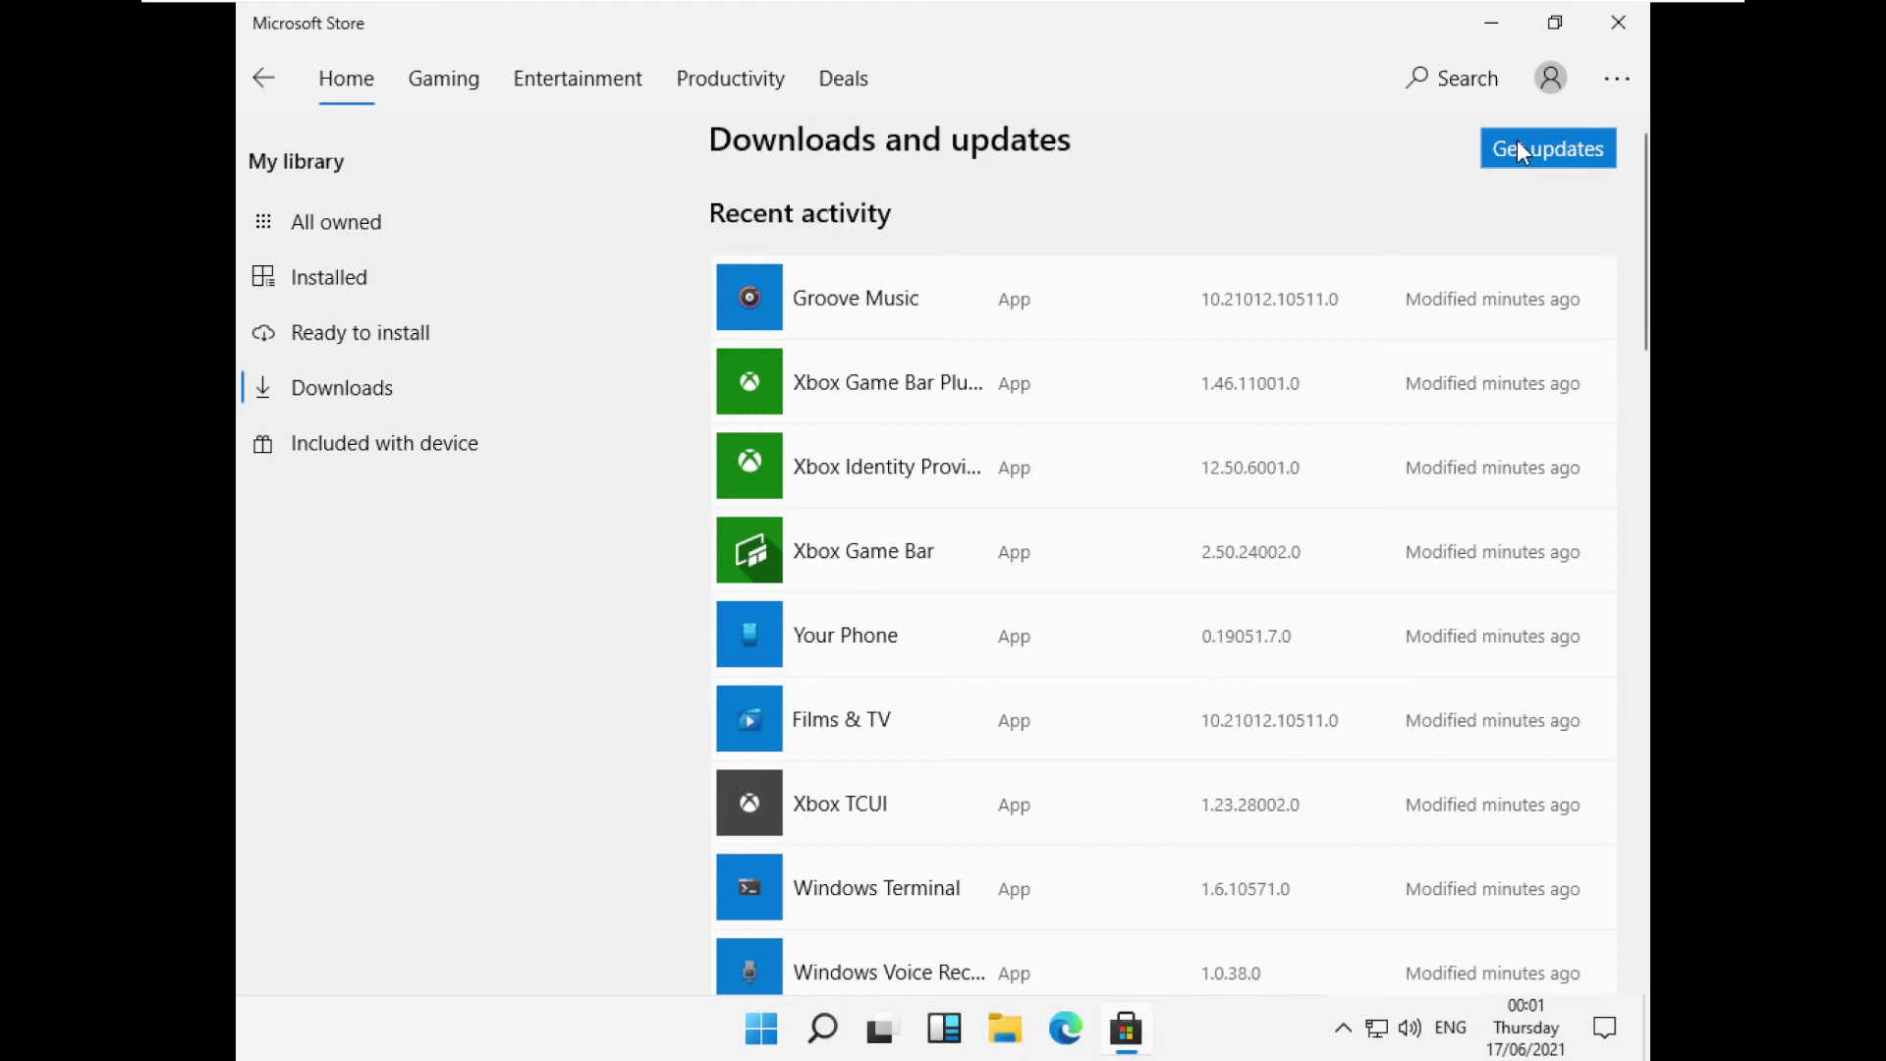
{"action": "scroll", "coordinate": [1444, 359], "scroll_direction": "down", "scroll_amount": 15}
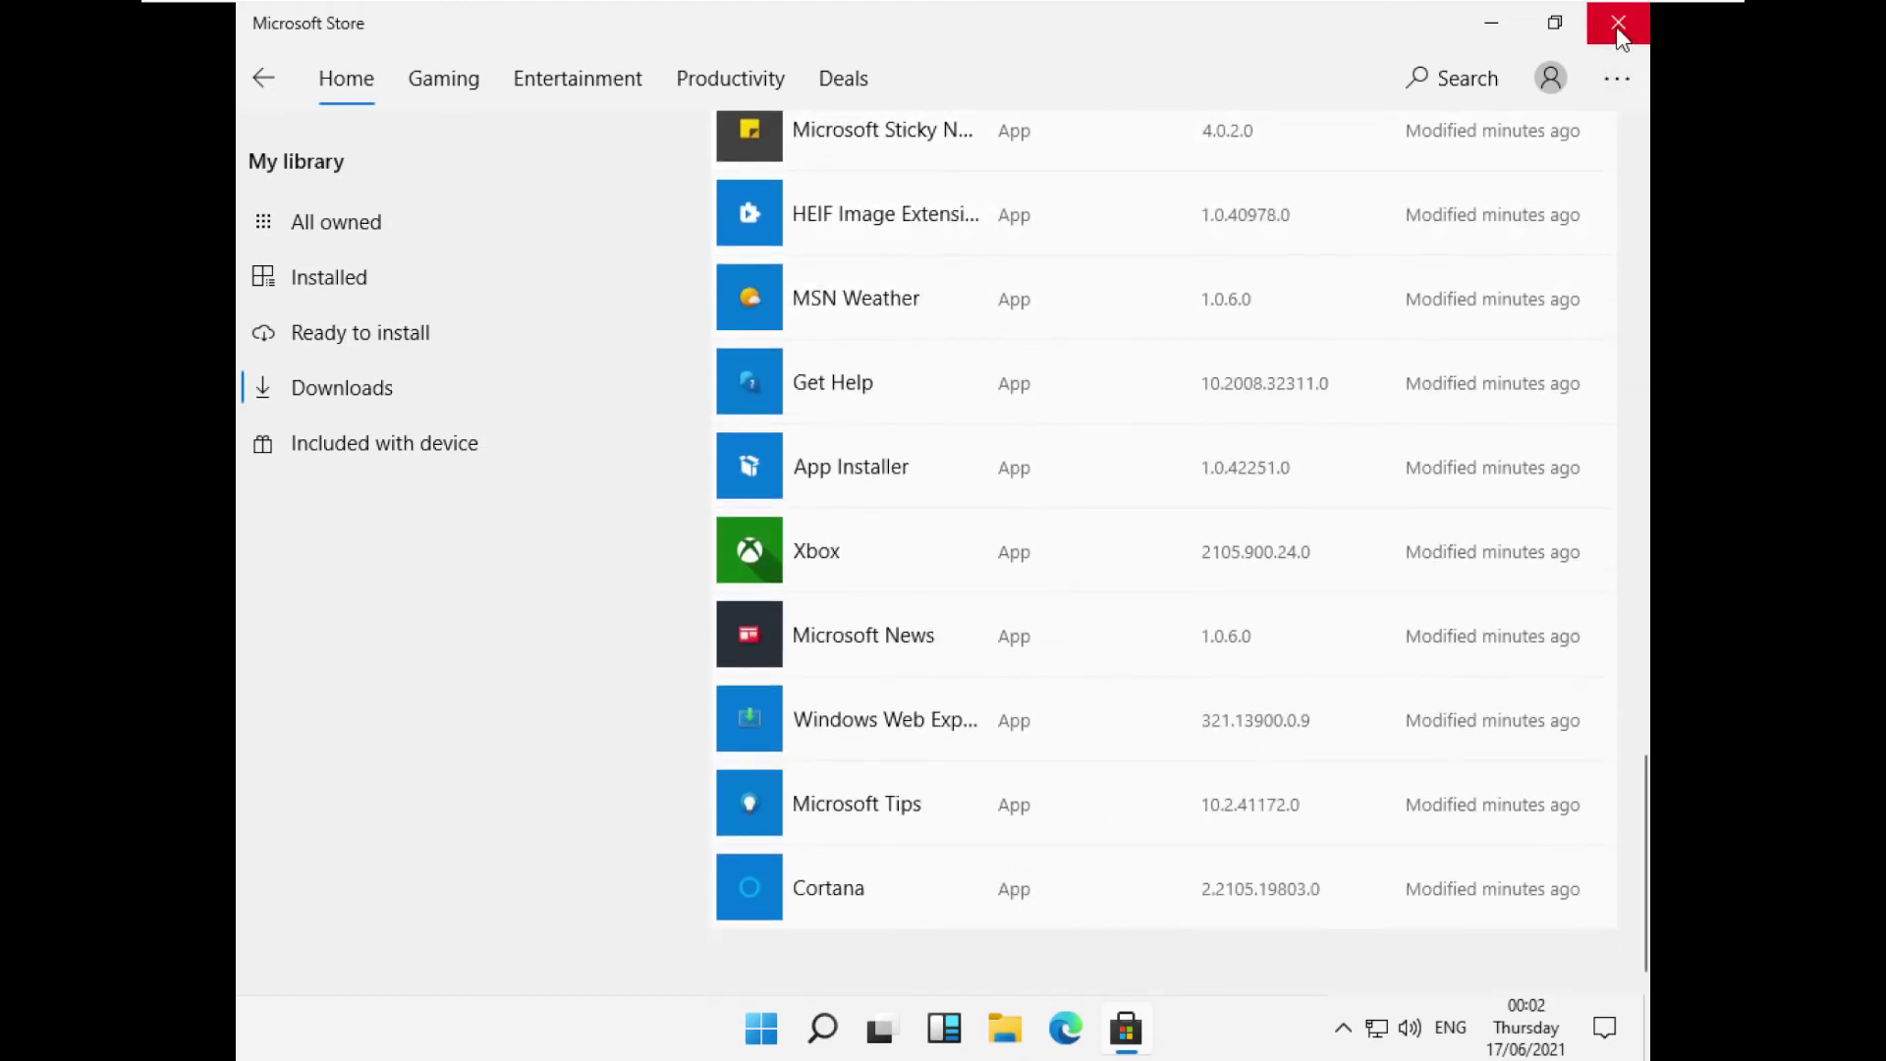
{"action": "left_click", "coordinate": [1618, 22]}
{"action": "right_click", "coordinate": [1032, 465]}
Refresh the desktop, then view This PC > Local Disk (C:) in maximised File Explorer and close it.
{"action": "left_click", "coordinate": [1098, 546]}
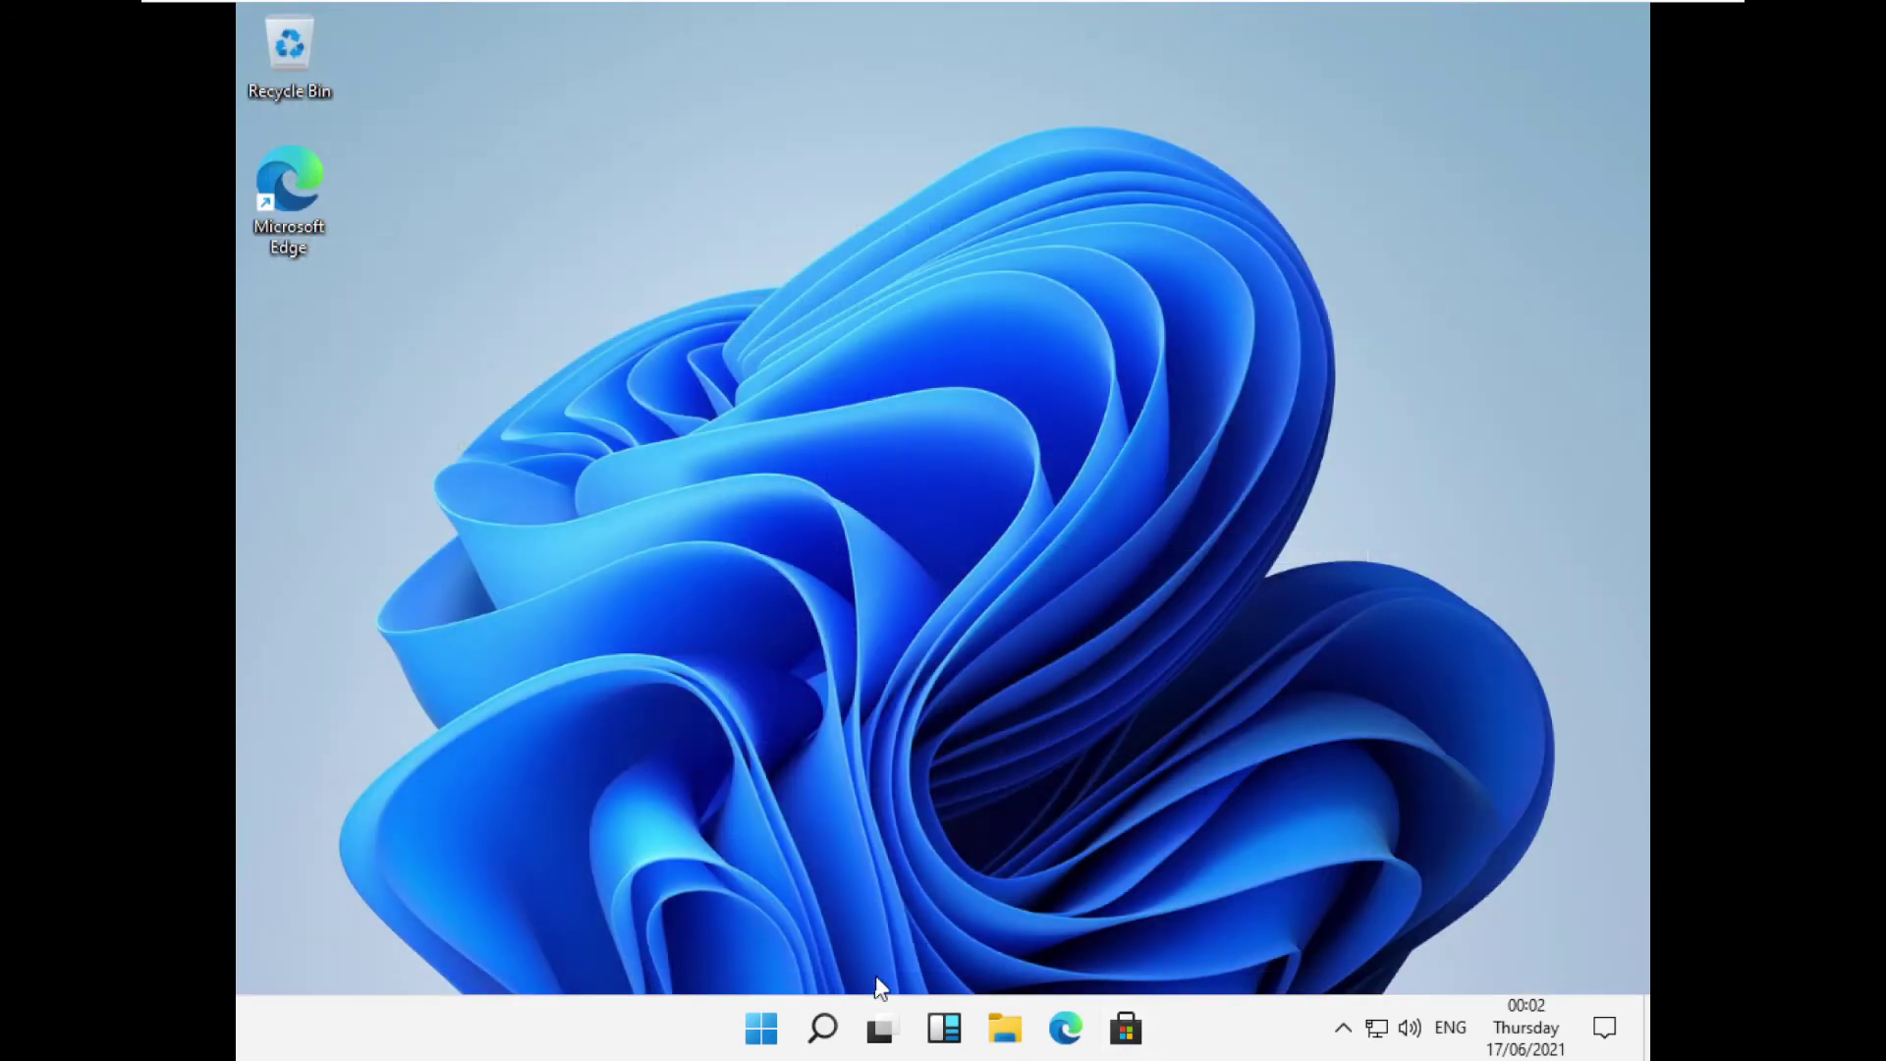
{"action": "left_click", "coordinate": [1002, 1029]}
{"action": "left_click", "coordinate": [1405, 119]}
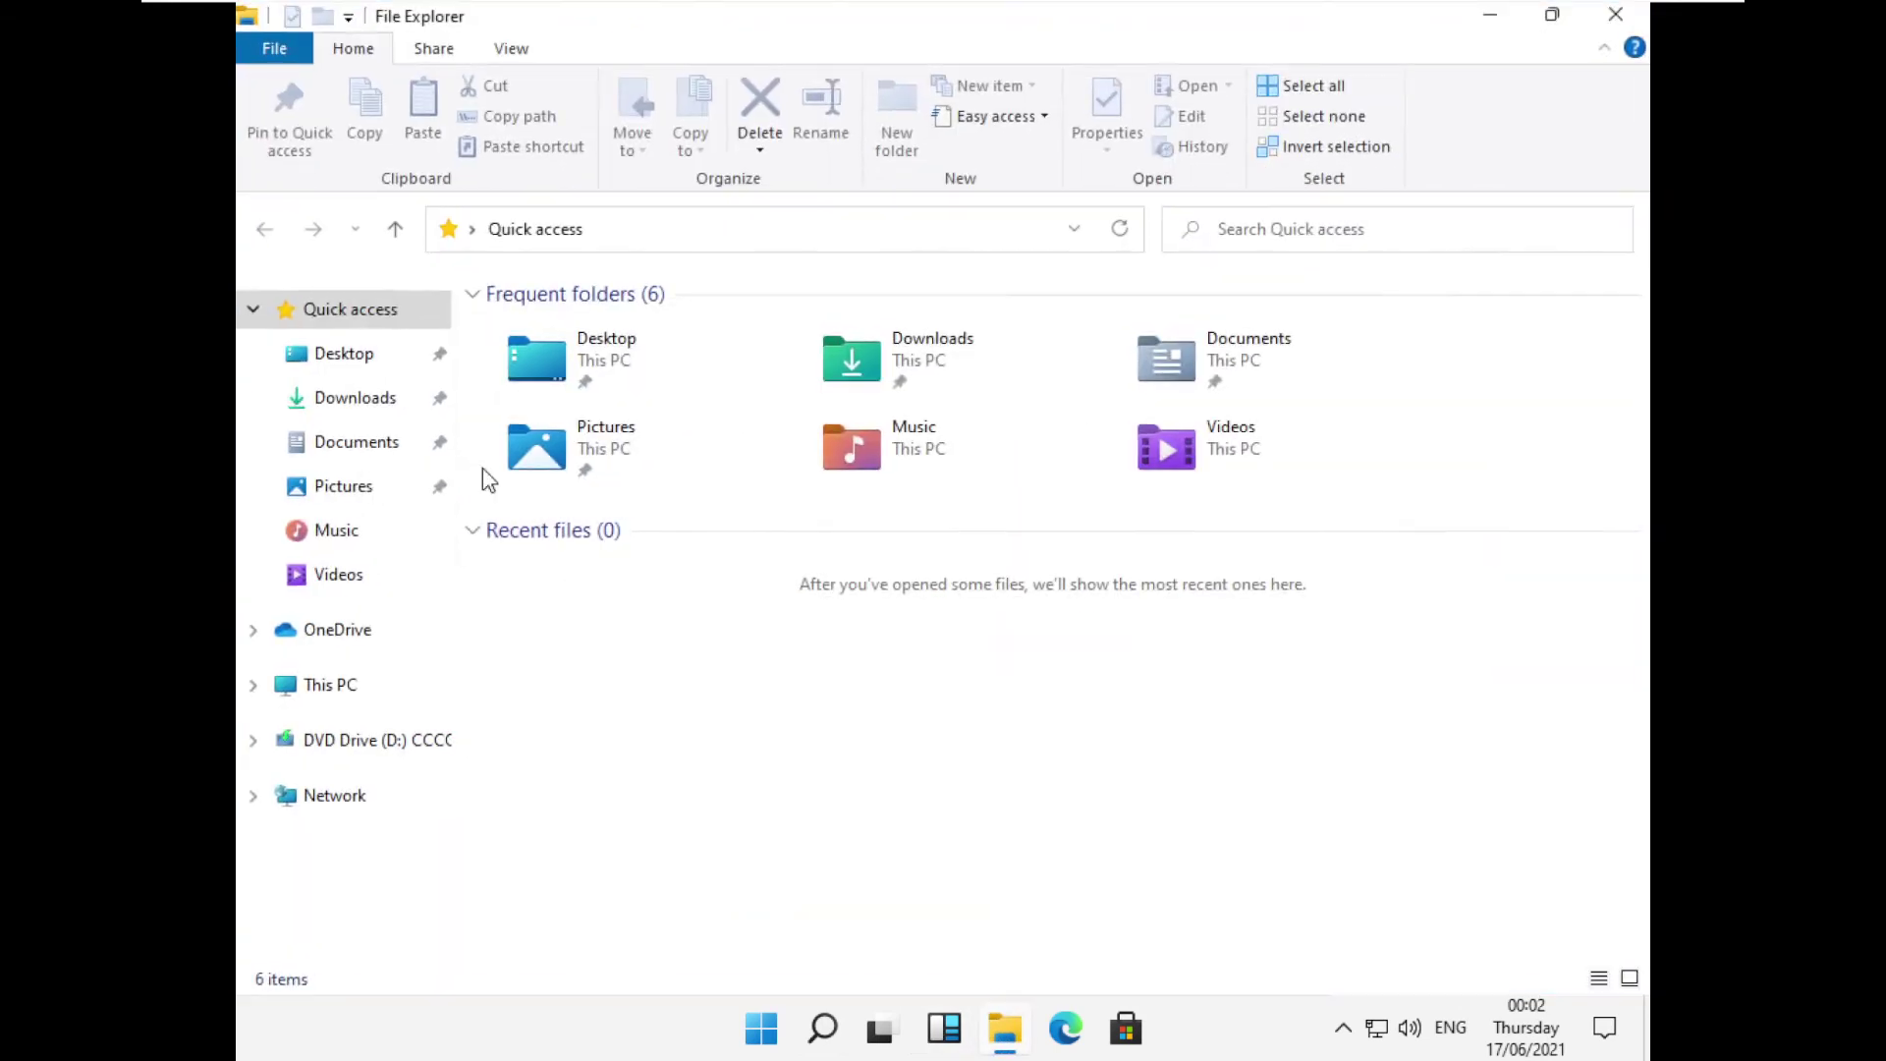
{"action": "left_click", "coordinate": [353, 693]}
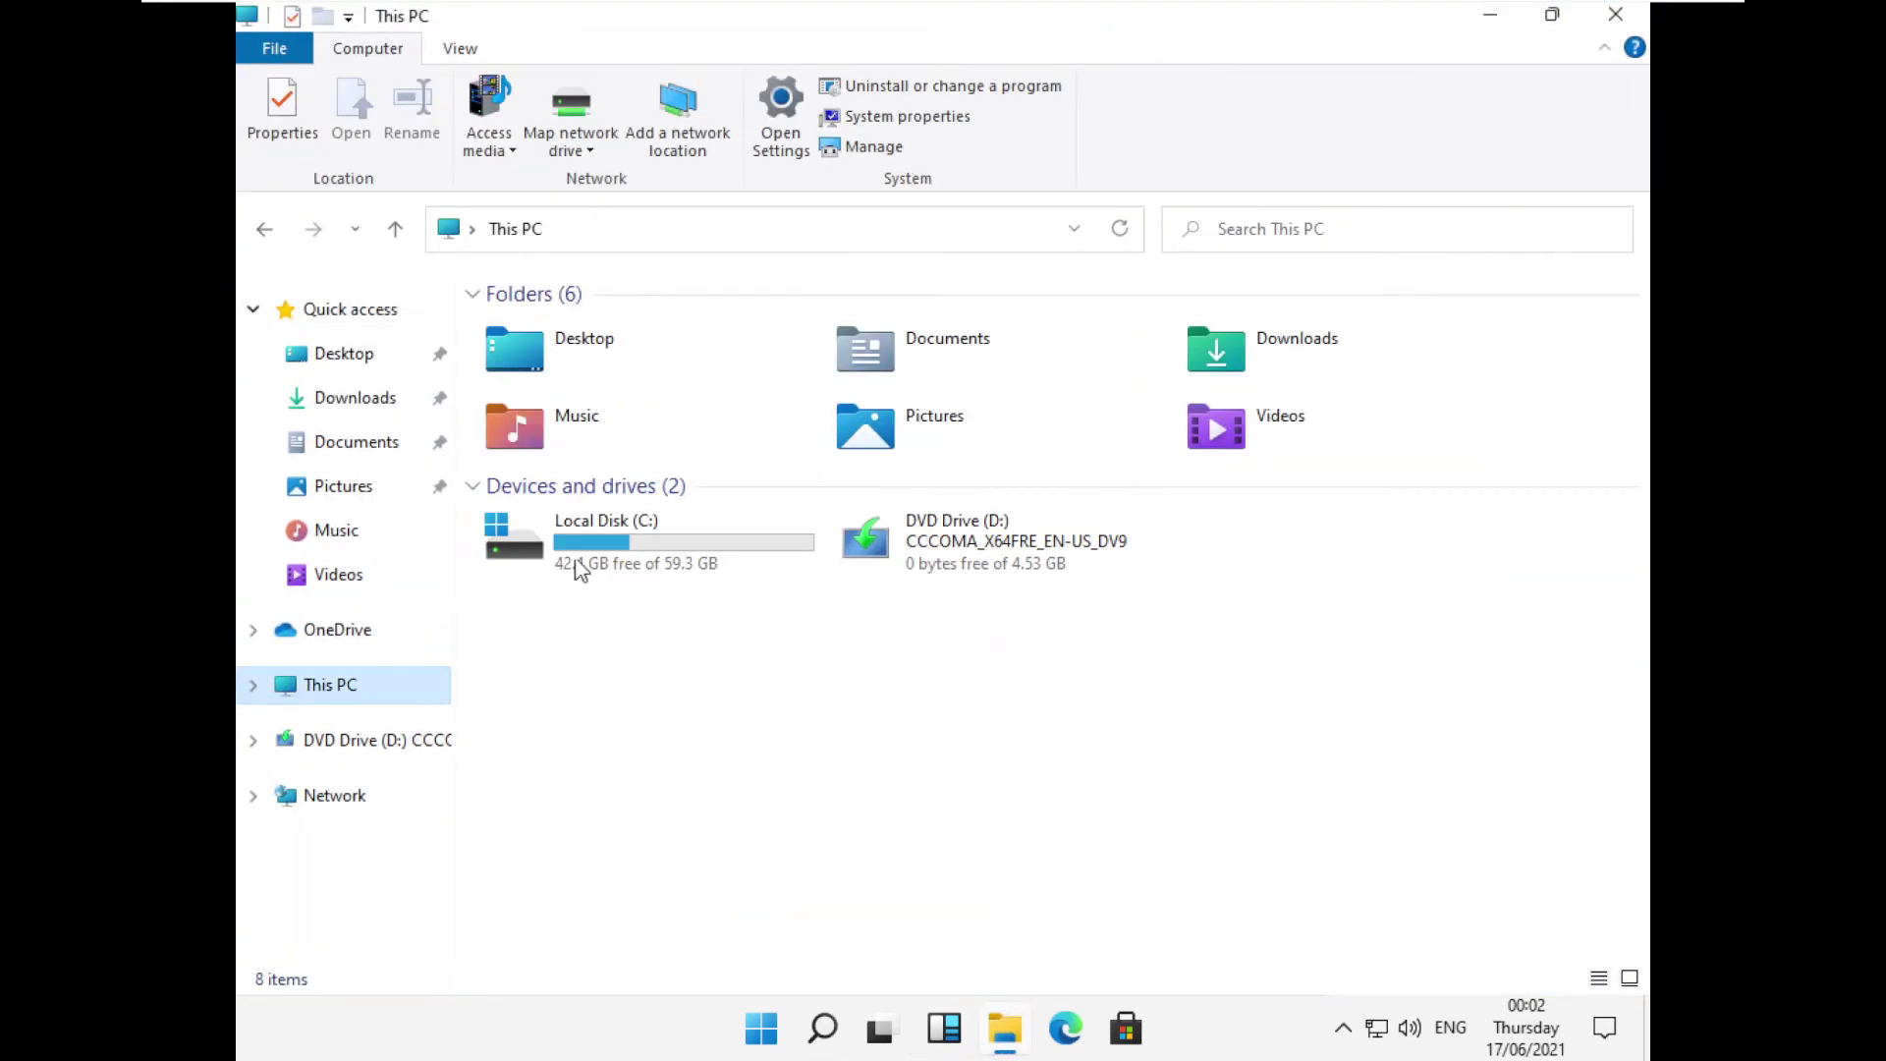
{"action": "double_click", "coordinate": [678, 530]}
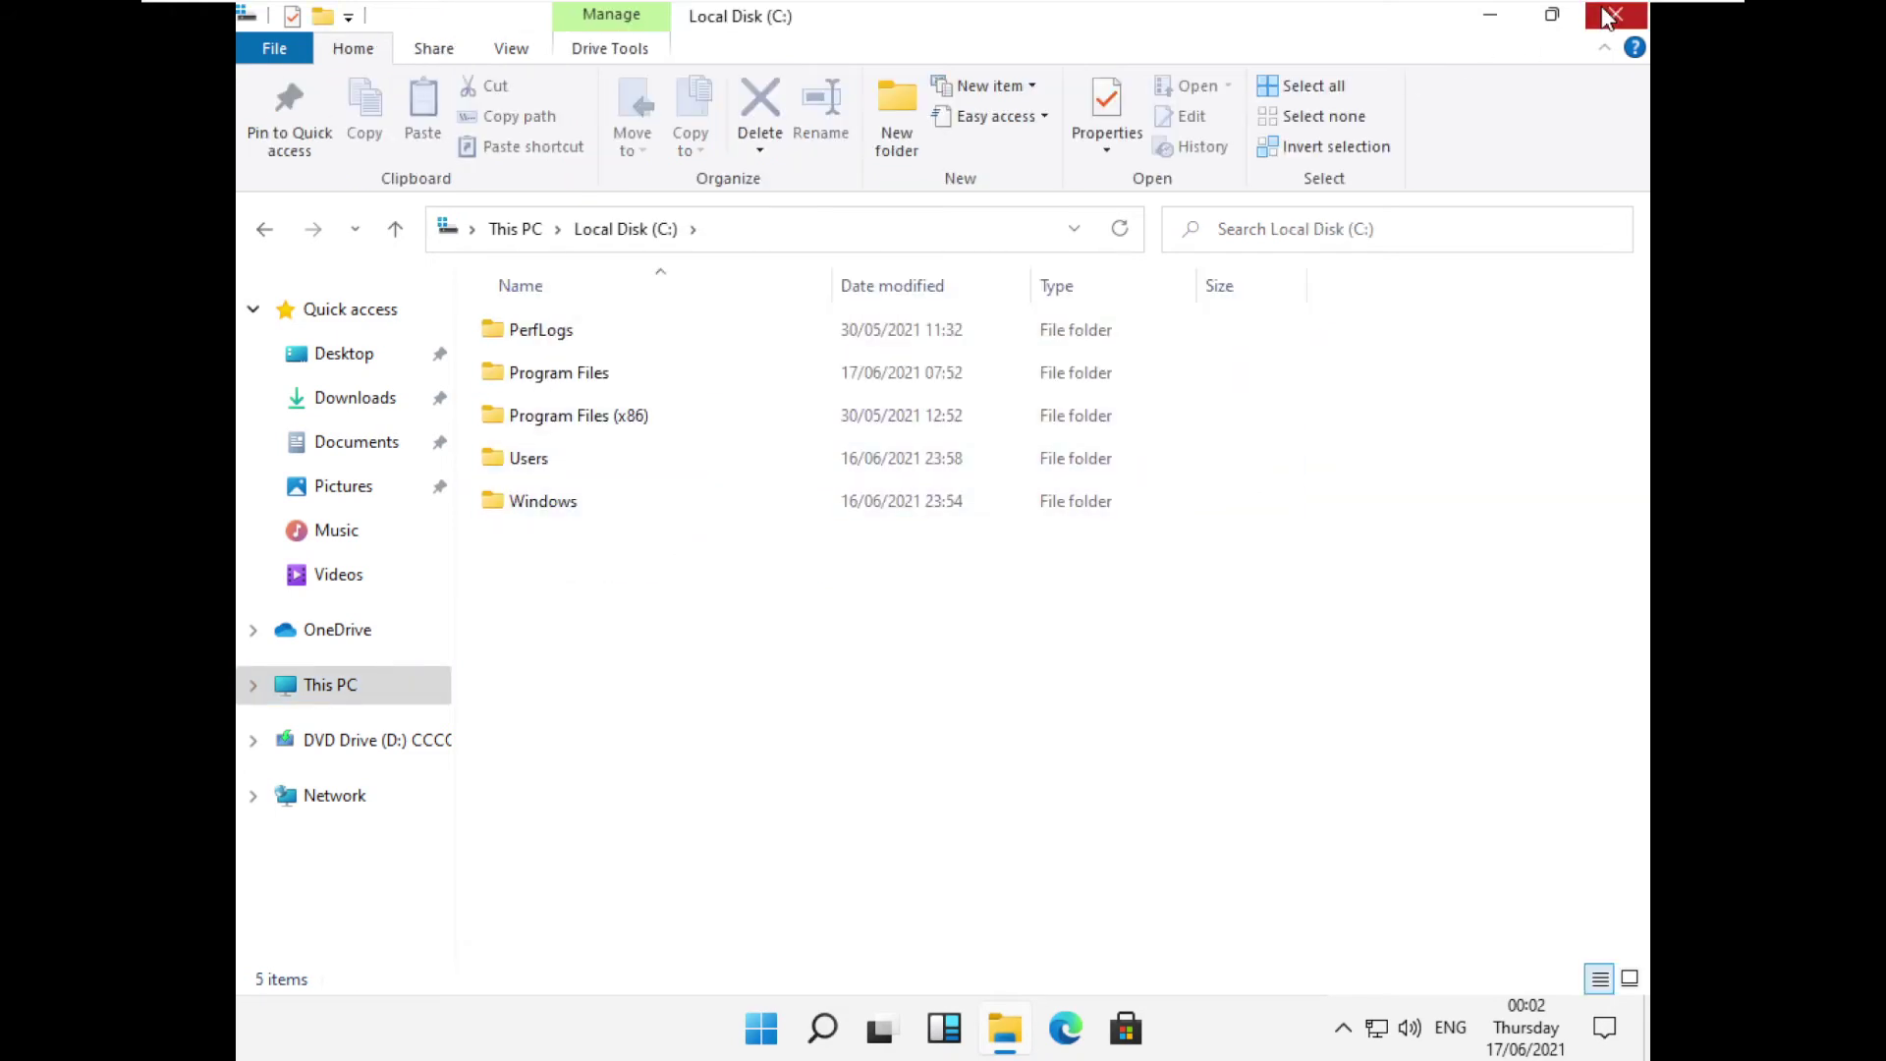
{"action": "left_click", "coordinate": [1615, 13]}
Refresh the desktop again from its right-click menu.
{"action": "right_click", "coordinate": [946, 246]}
{"action": "left_click", "coordinate": [1052, 328]}
{"action": "right_click", "coordinate": [831, 368]}
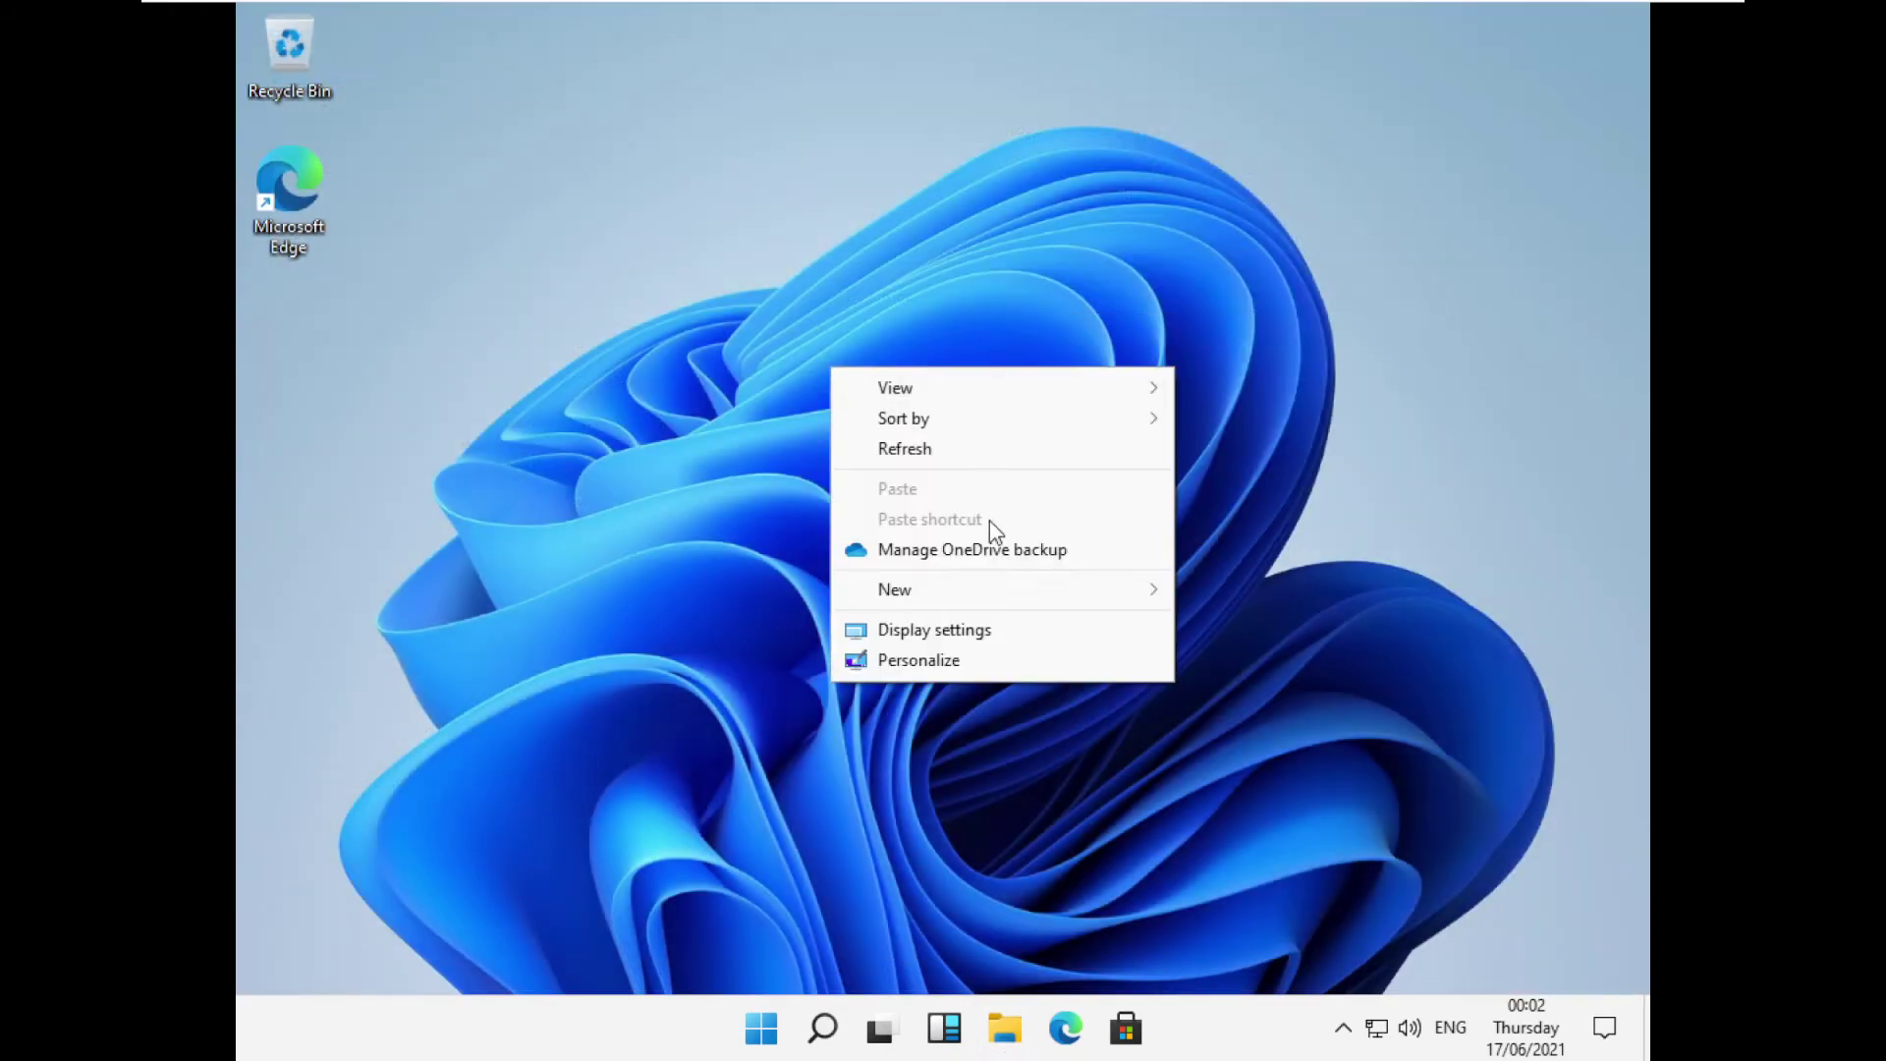
View Display 1's details in Advanced display settings, close Settings, and open Start.
{"action": "left_click", "coordinate": [941, 634]}
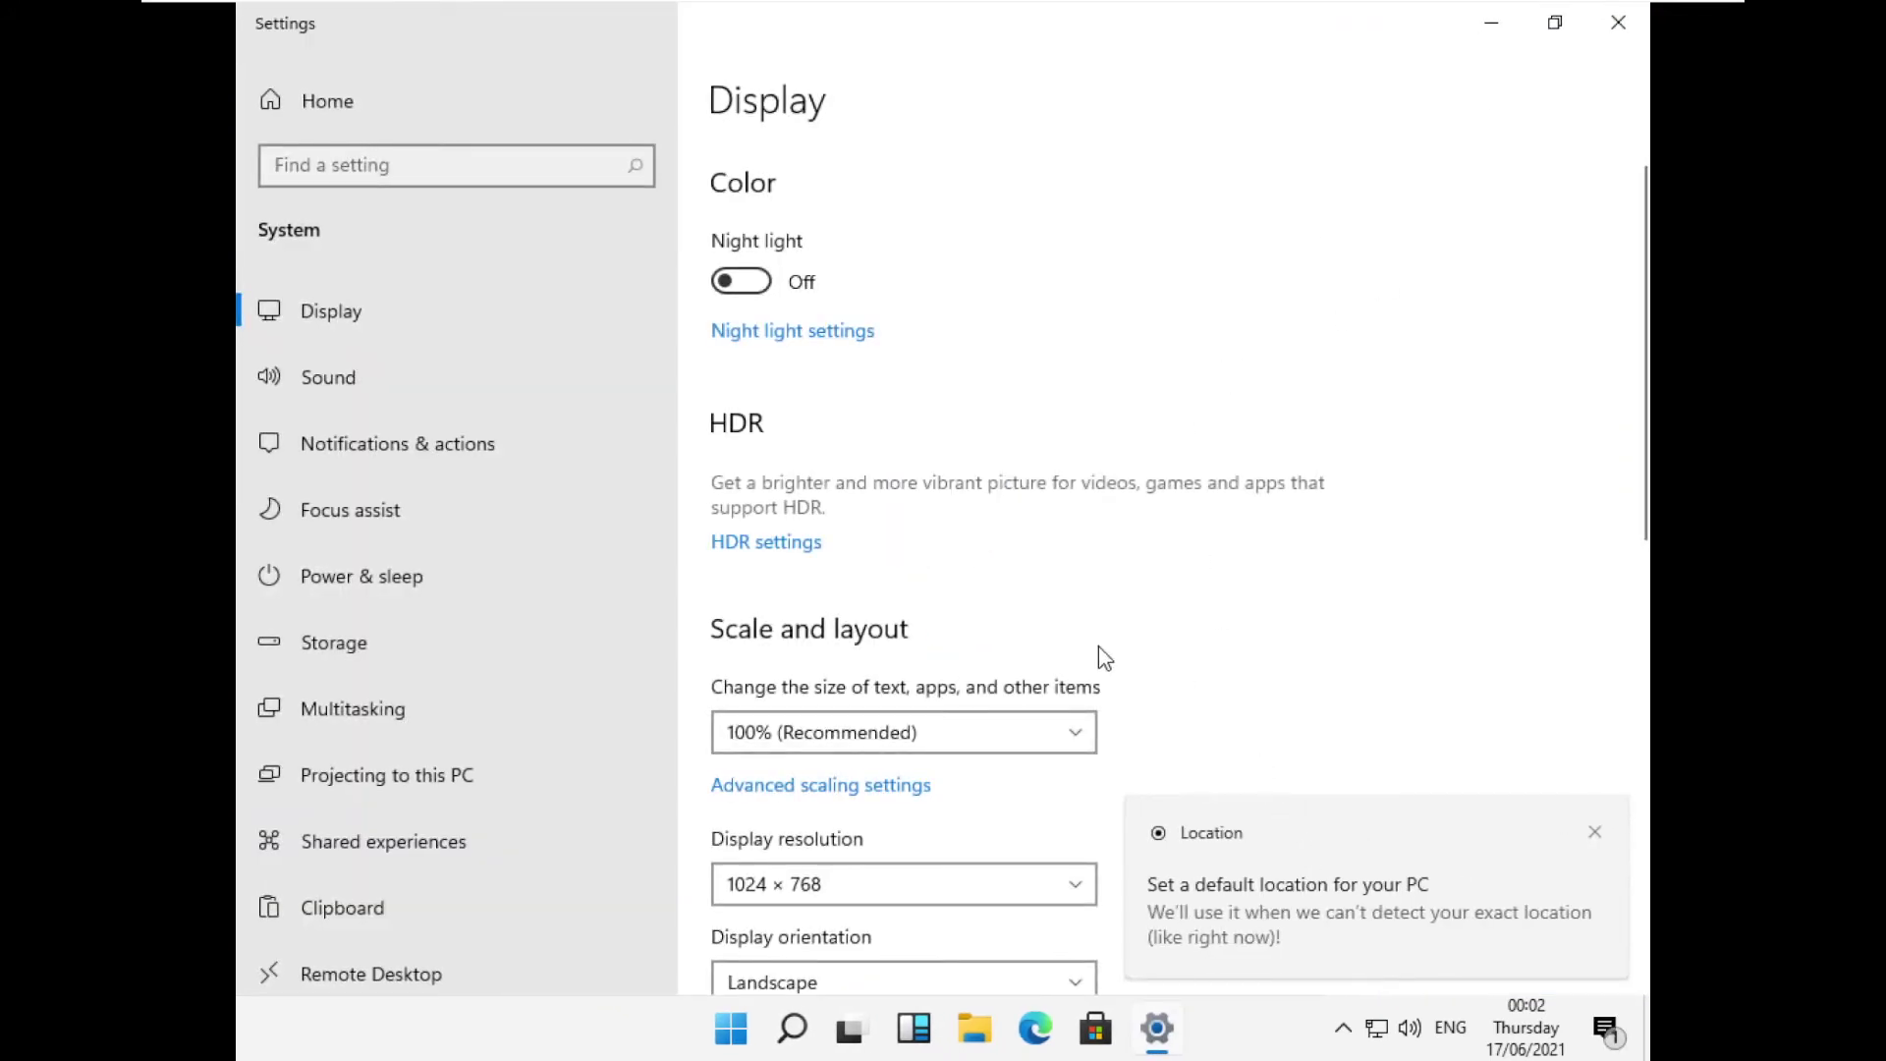
{"action": "scroll", "coordinate": [1103, 658], "scroll_direction": "down", "scroll_amount": 10}
{"action": "scroll", "coordinate": [1077, 564], "scroll_direction": "up", "scroll_amount": 5}
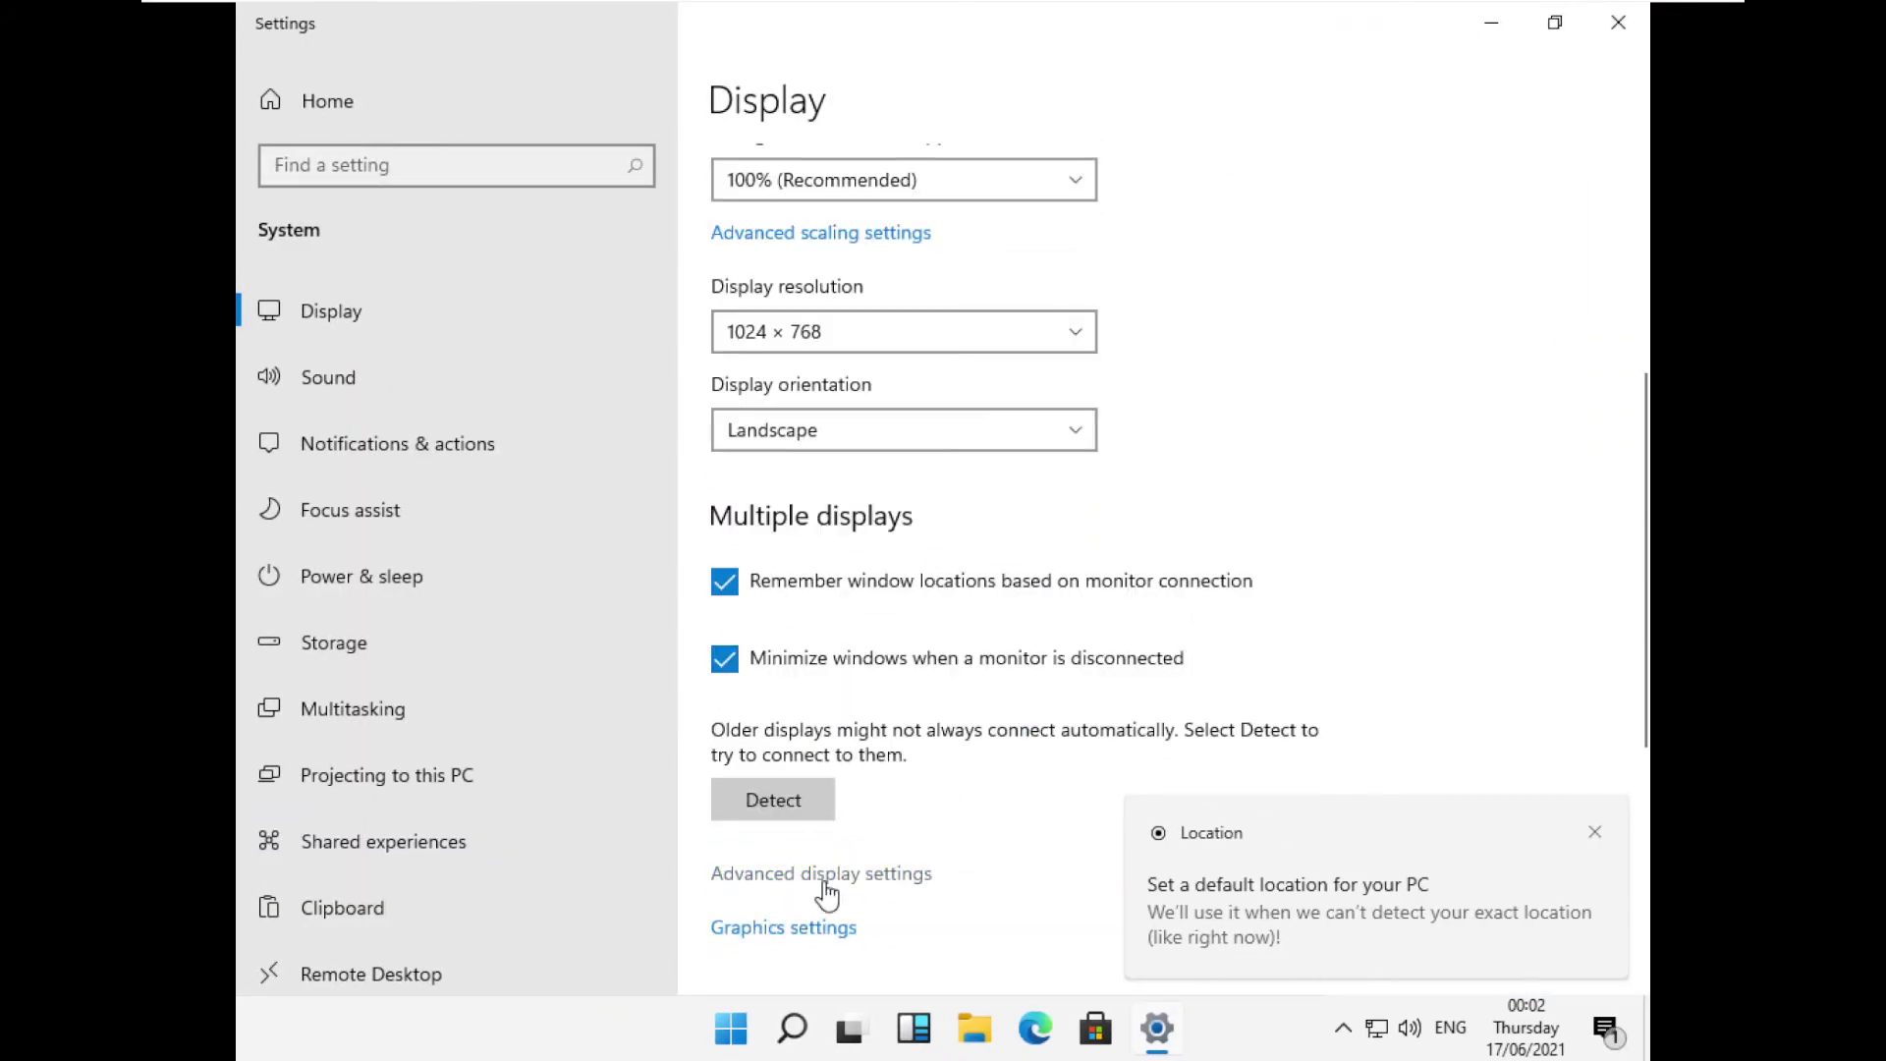
{"action": "left_click", "coordinate": [863, 873]}
{"action": "left_click", "coordinate": [506, 305]}
{"action": "left_click", "coordinate": [506, 306]}
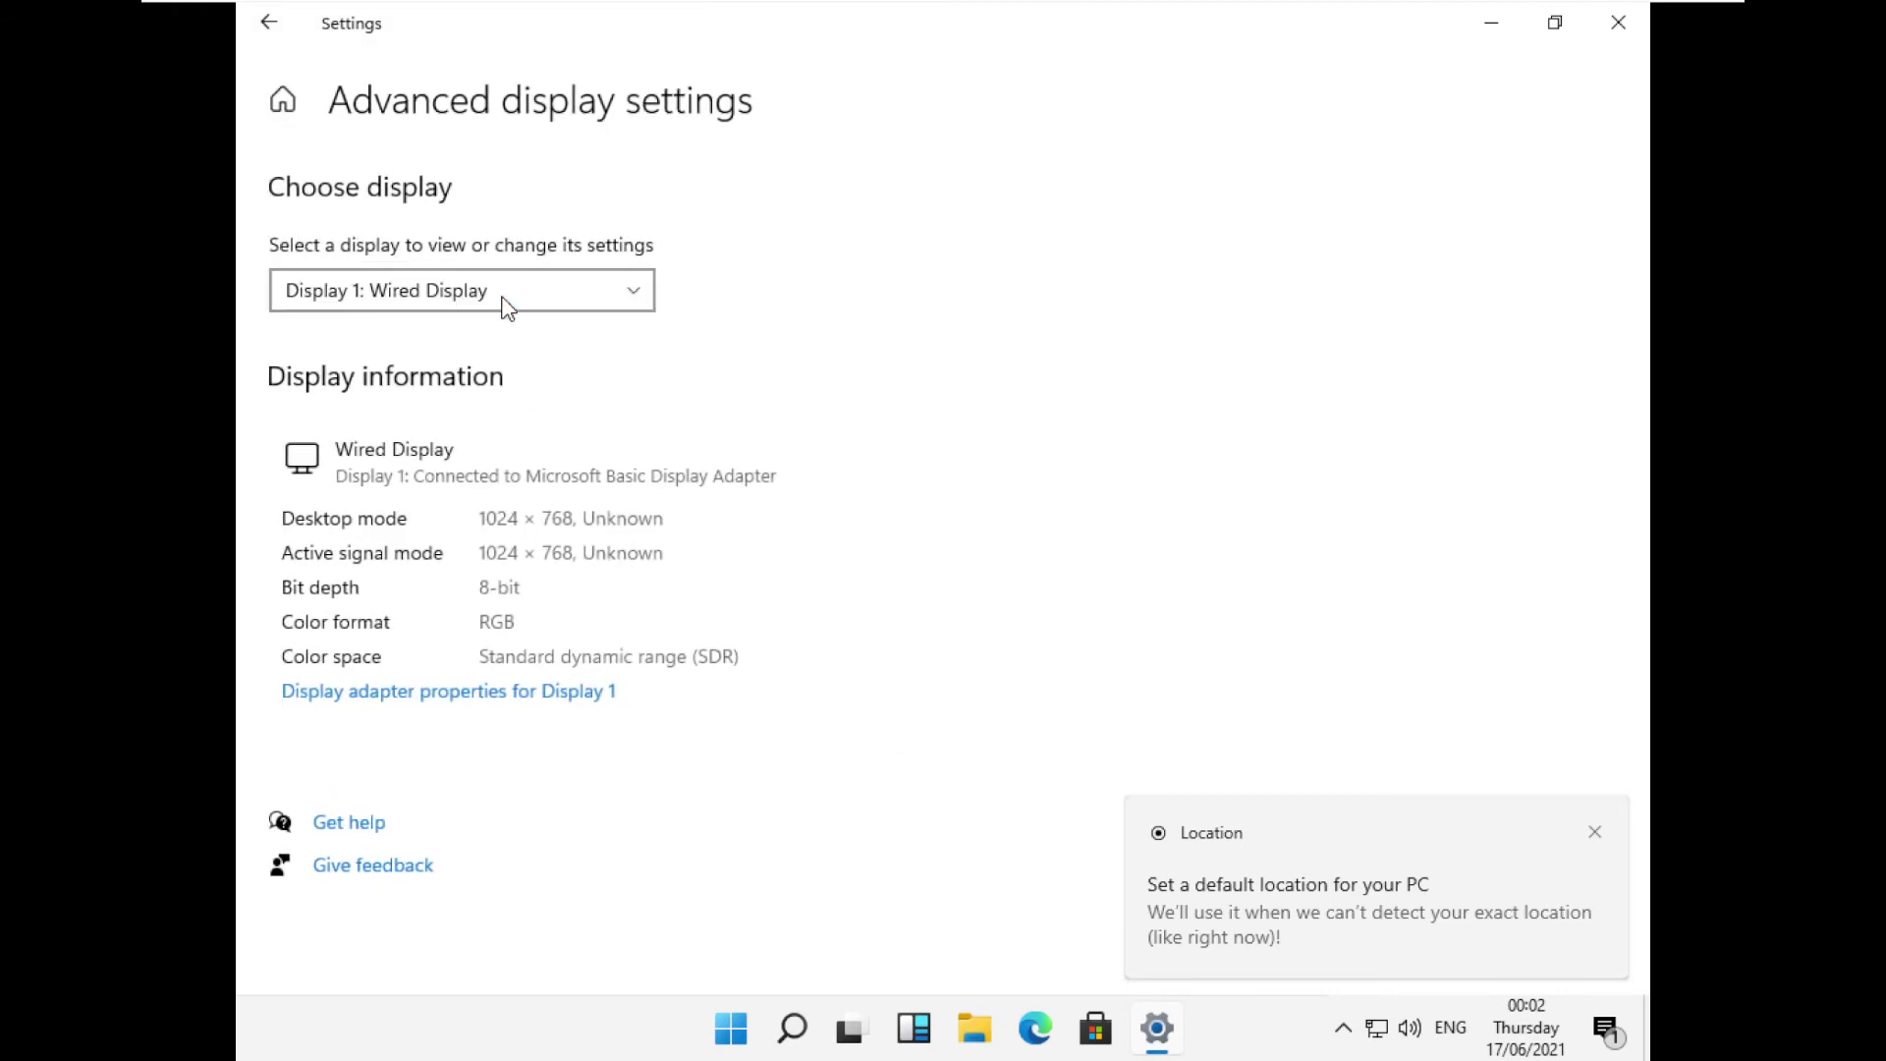
{"action": "left_click", "coordinate": [1618, 21]}
{"action": "left_click", "coordinate": [758, 1050]}
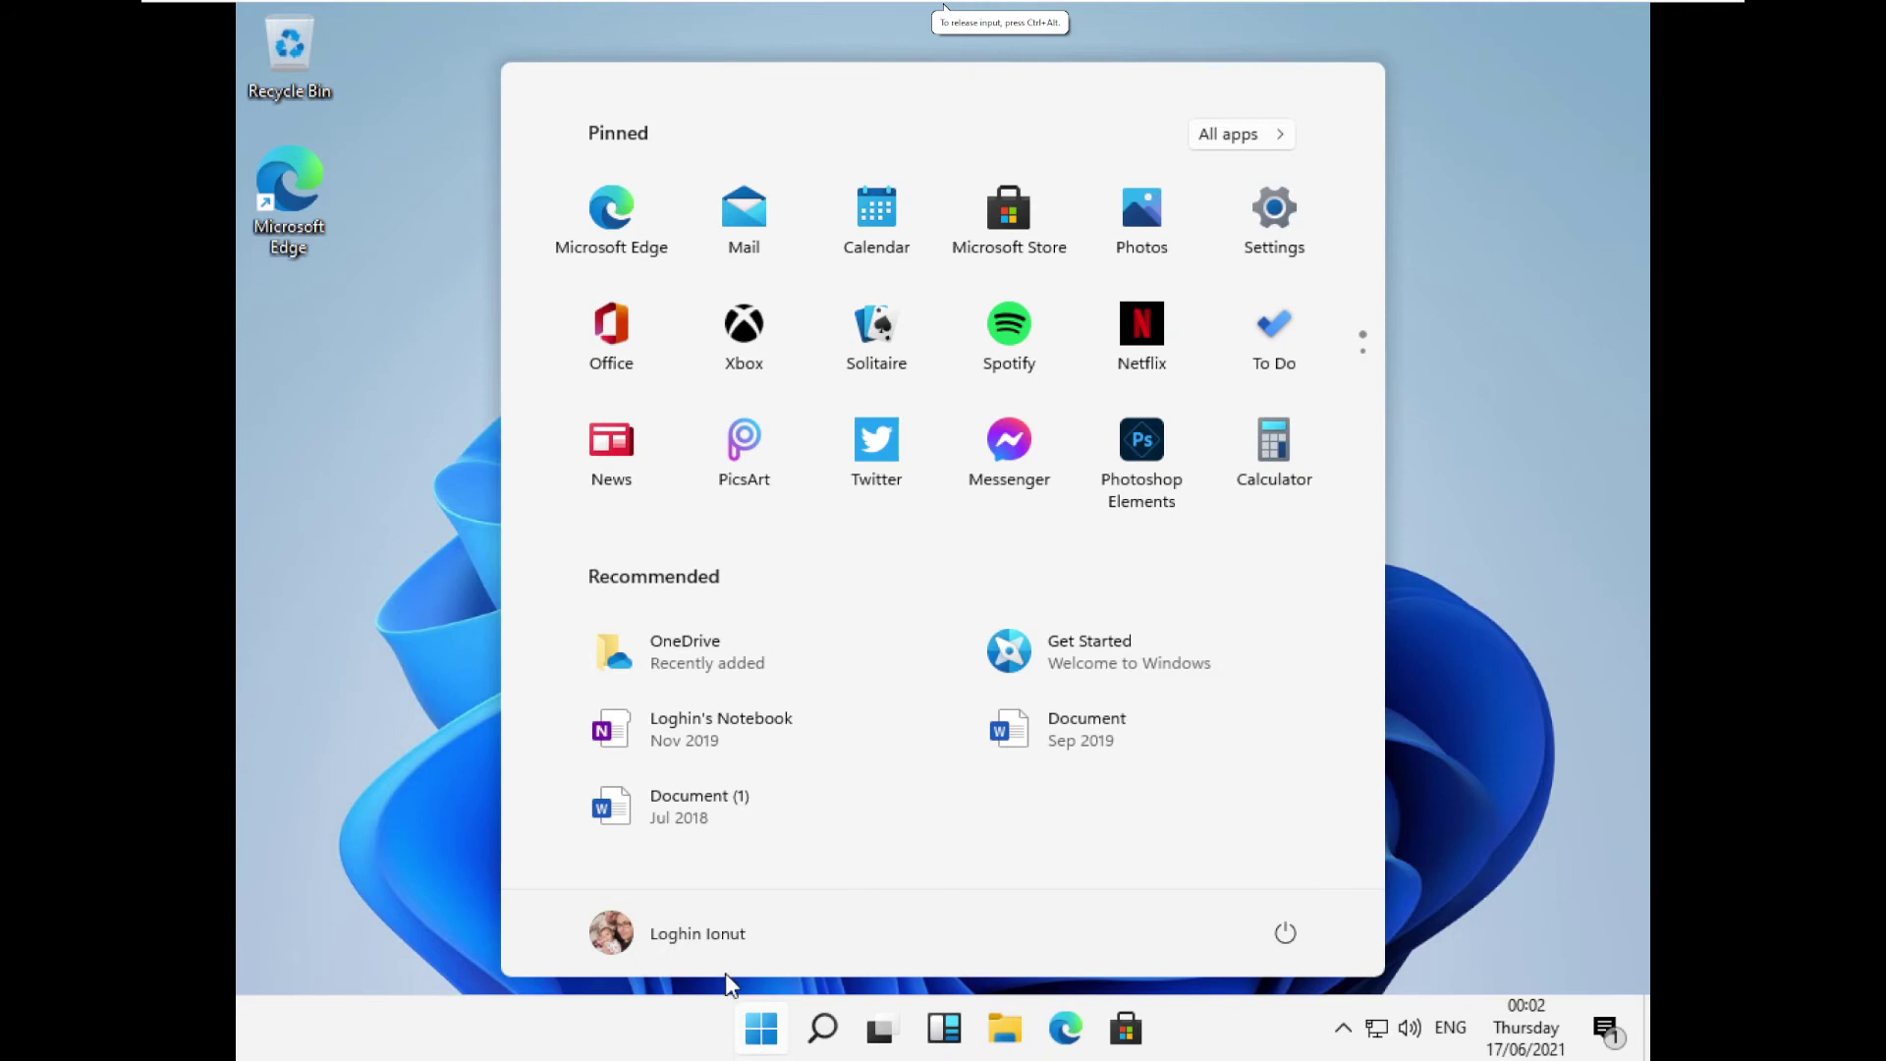
Move the Edge desktop shortcut to the lower centre of the desktop.
{"action": "left_click", "coordinate": [761, 1027]}
{"action": "left_click", "coordinate": [784, 1024]}
{"action": "left_click", "coordinate": [747, 1016]}
{"action": "left_click_drag", "start_coordinate": [299, 186], "coordinate": [1012, 845]}
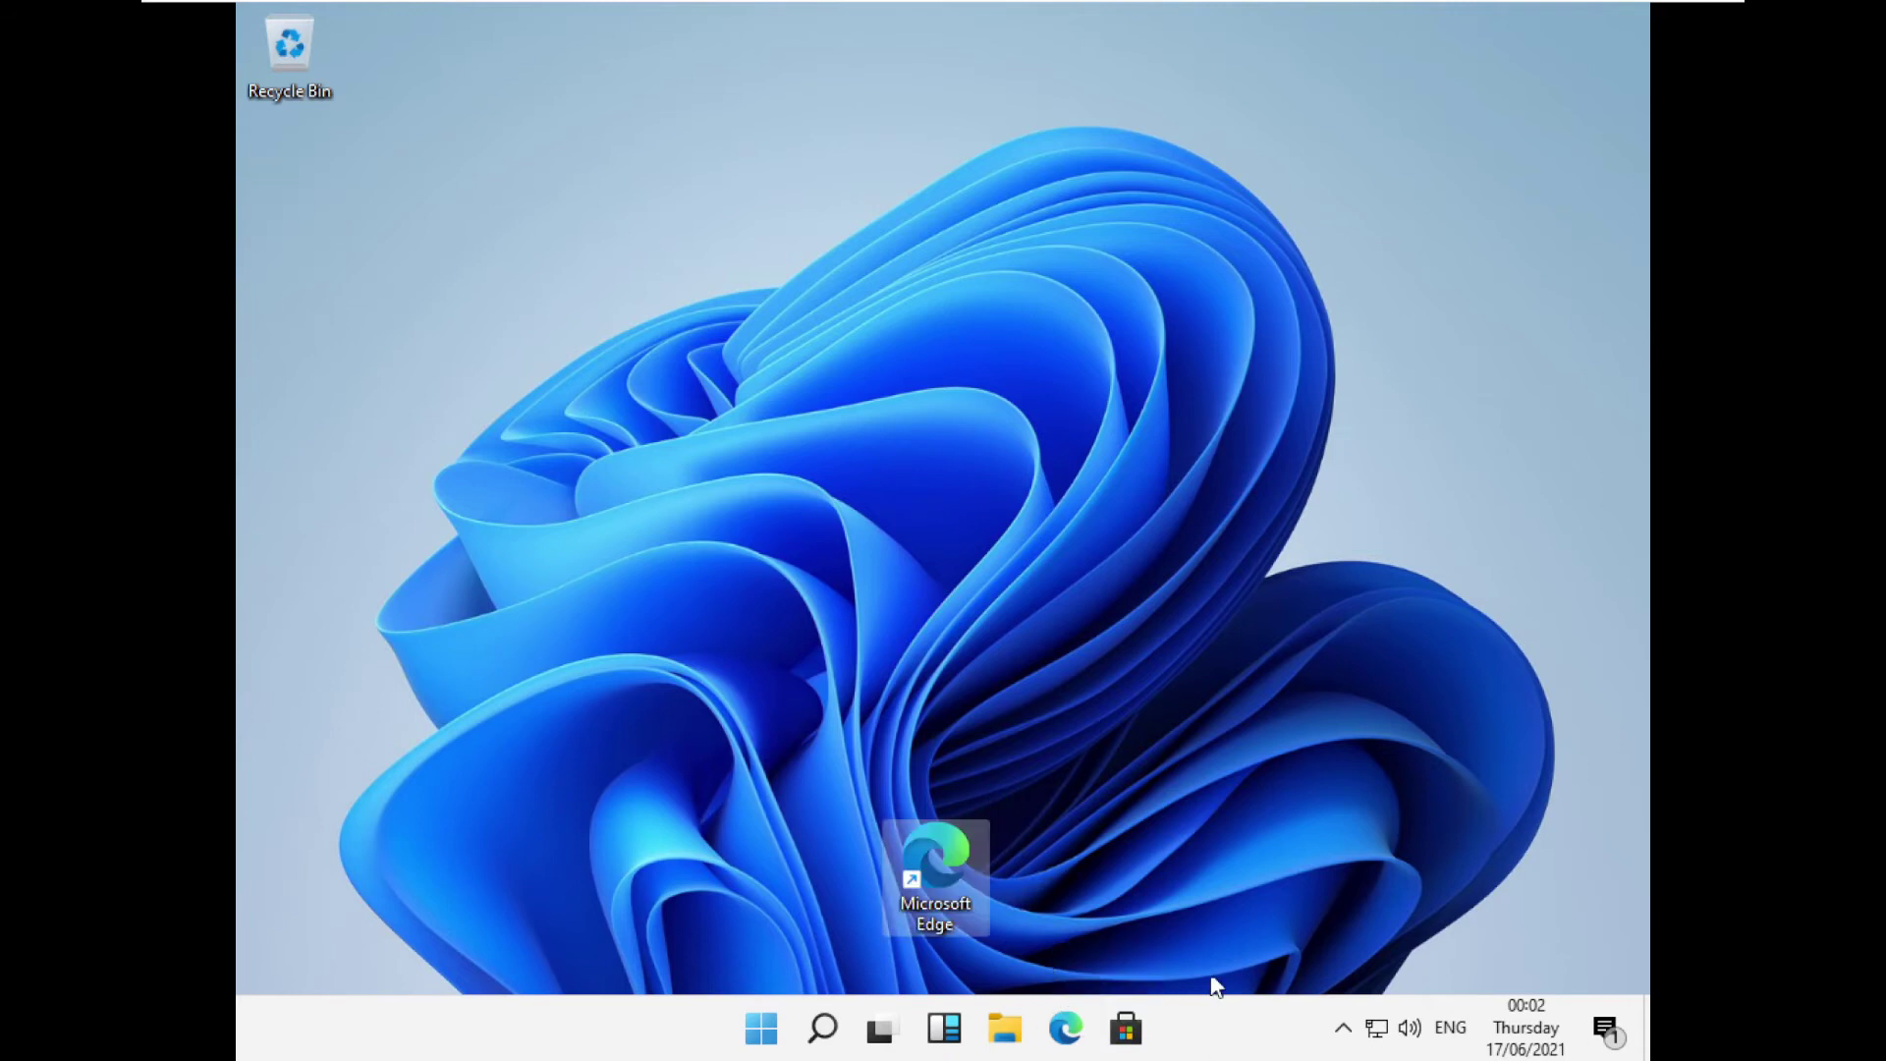
Pin the Xbox app from the Start menu to the taskbar.
{"action": "left_click", "coordinate": [762, 1028]}
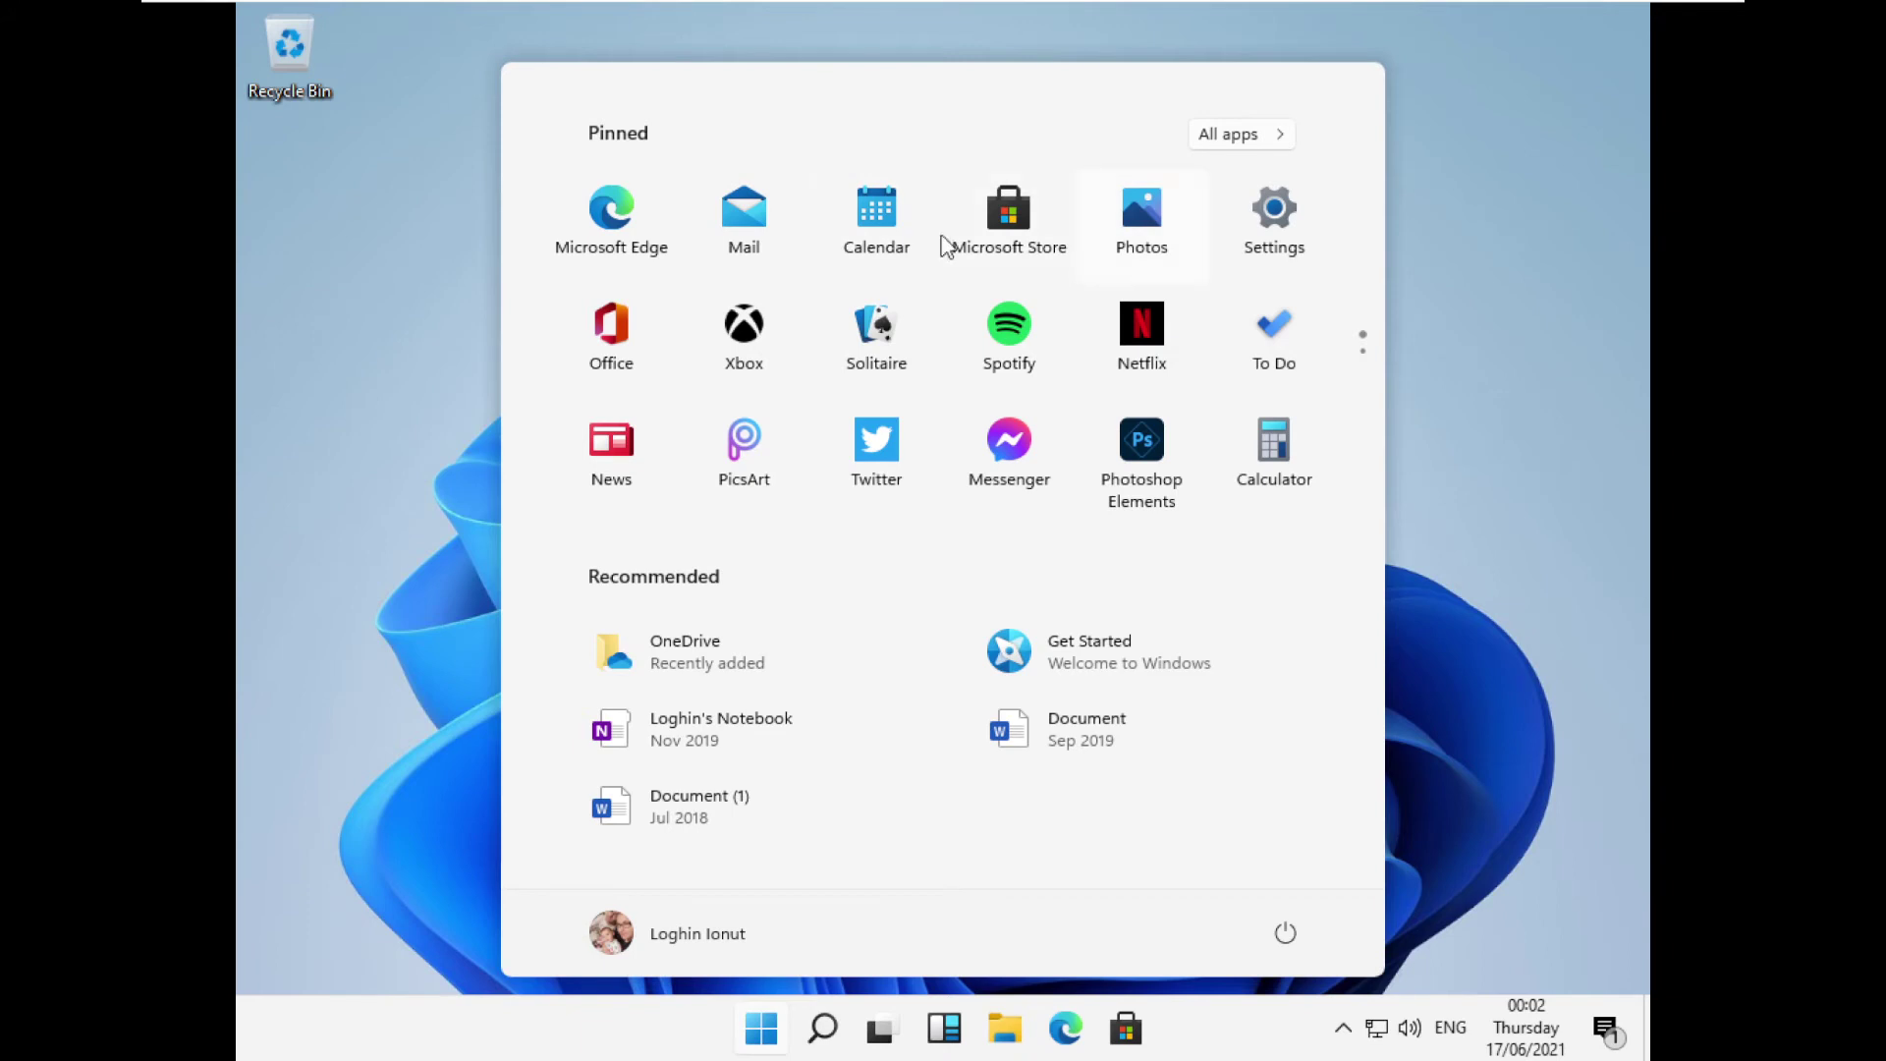
{"action": "right_click", "coordinate": [742, 239]}
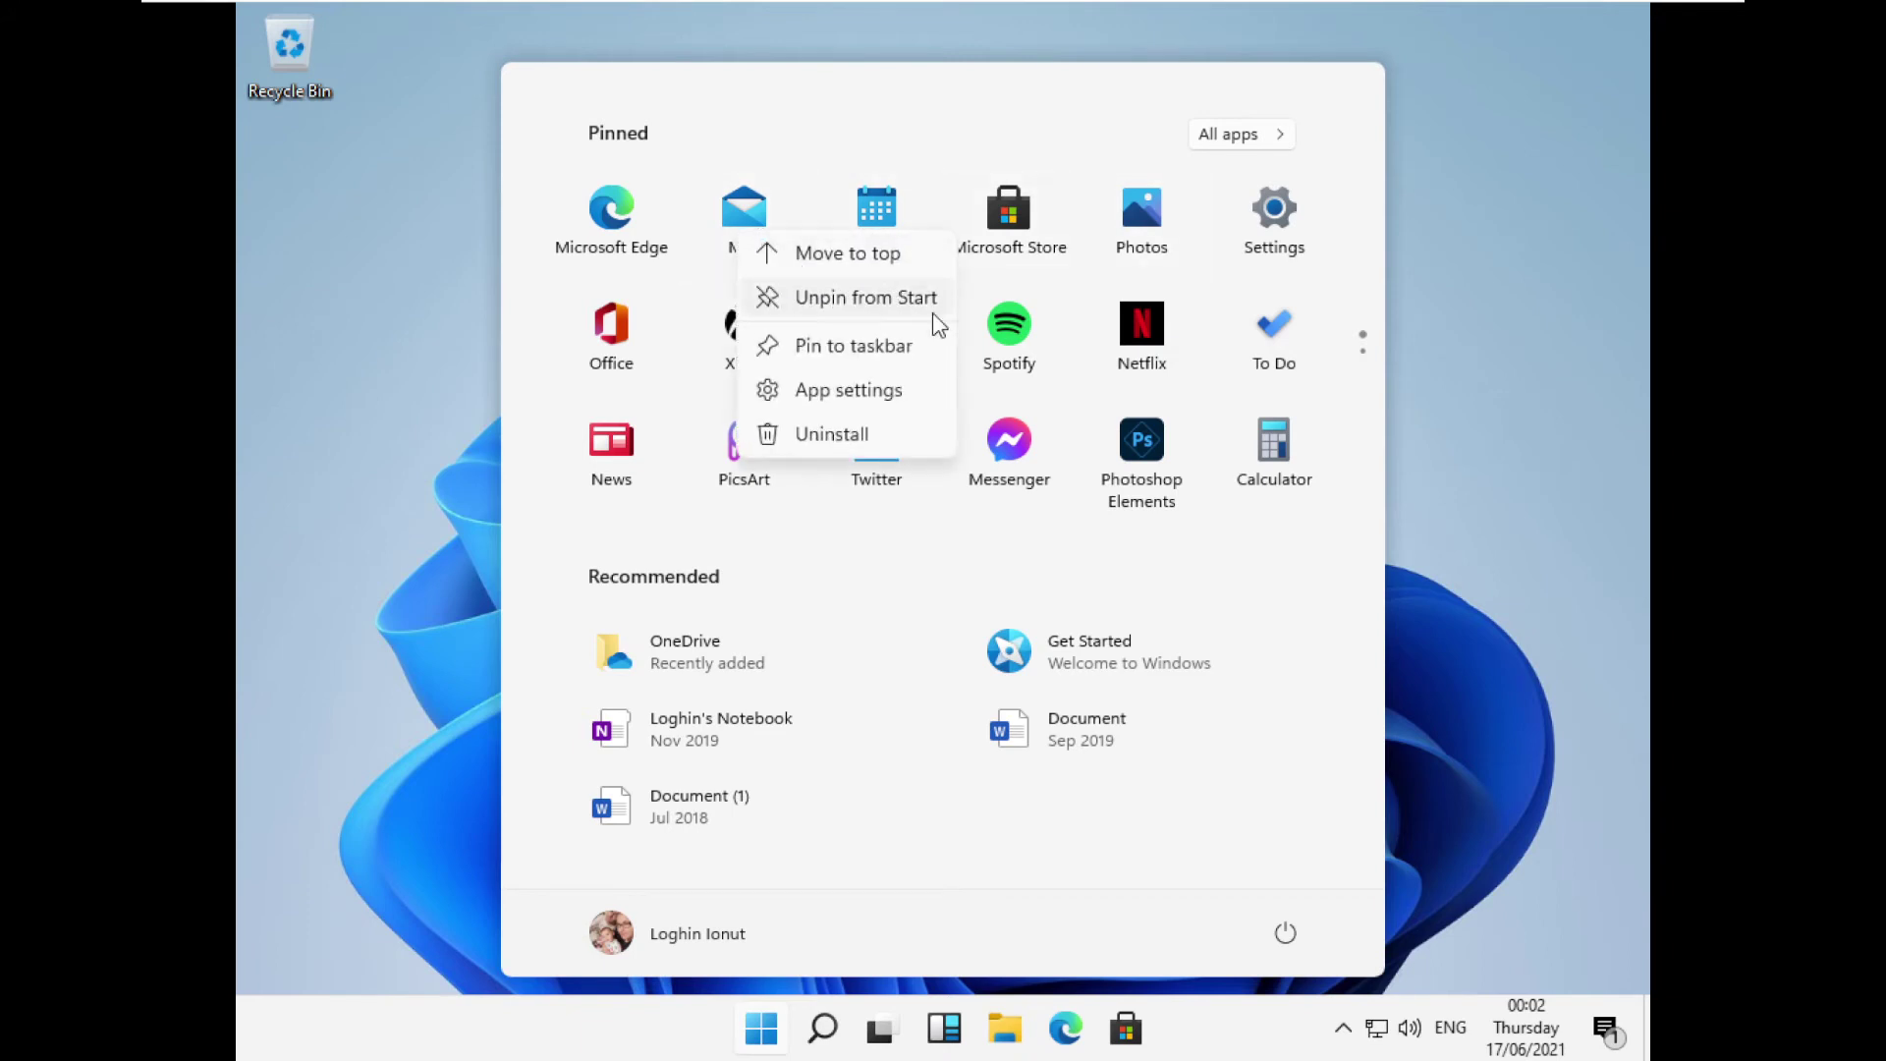
{"action": "key", "text": "Escape"}
{"action": "right_click", "coordinate": [766, 344]}
{"action": "left_click", "coordinate": [884, 453]}
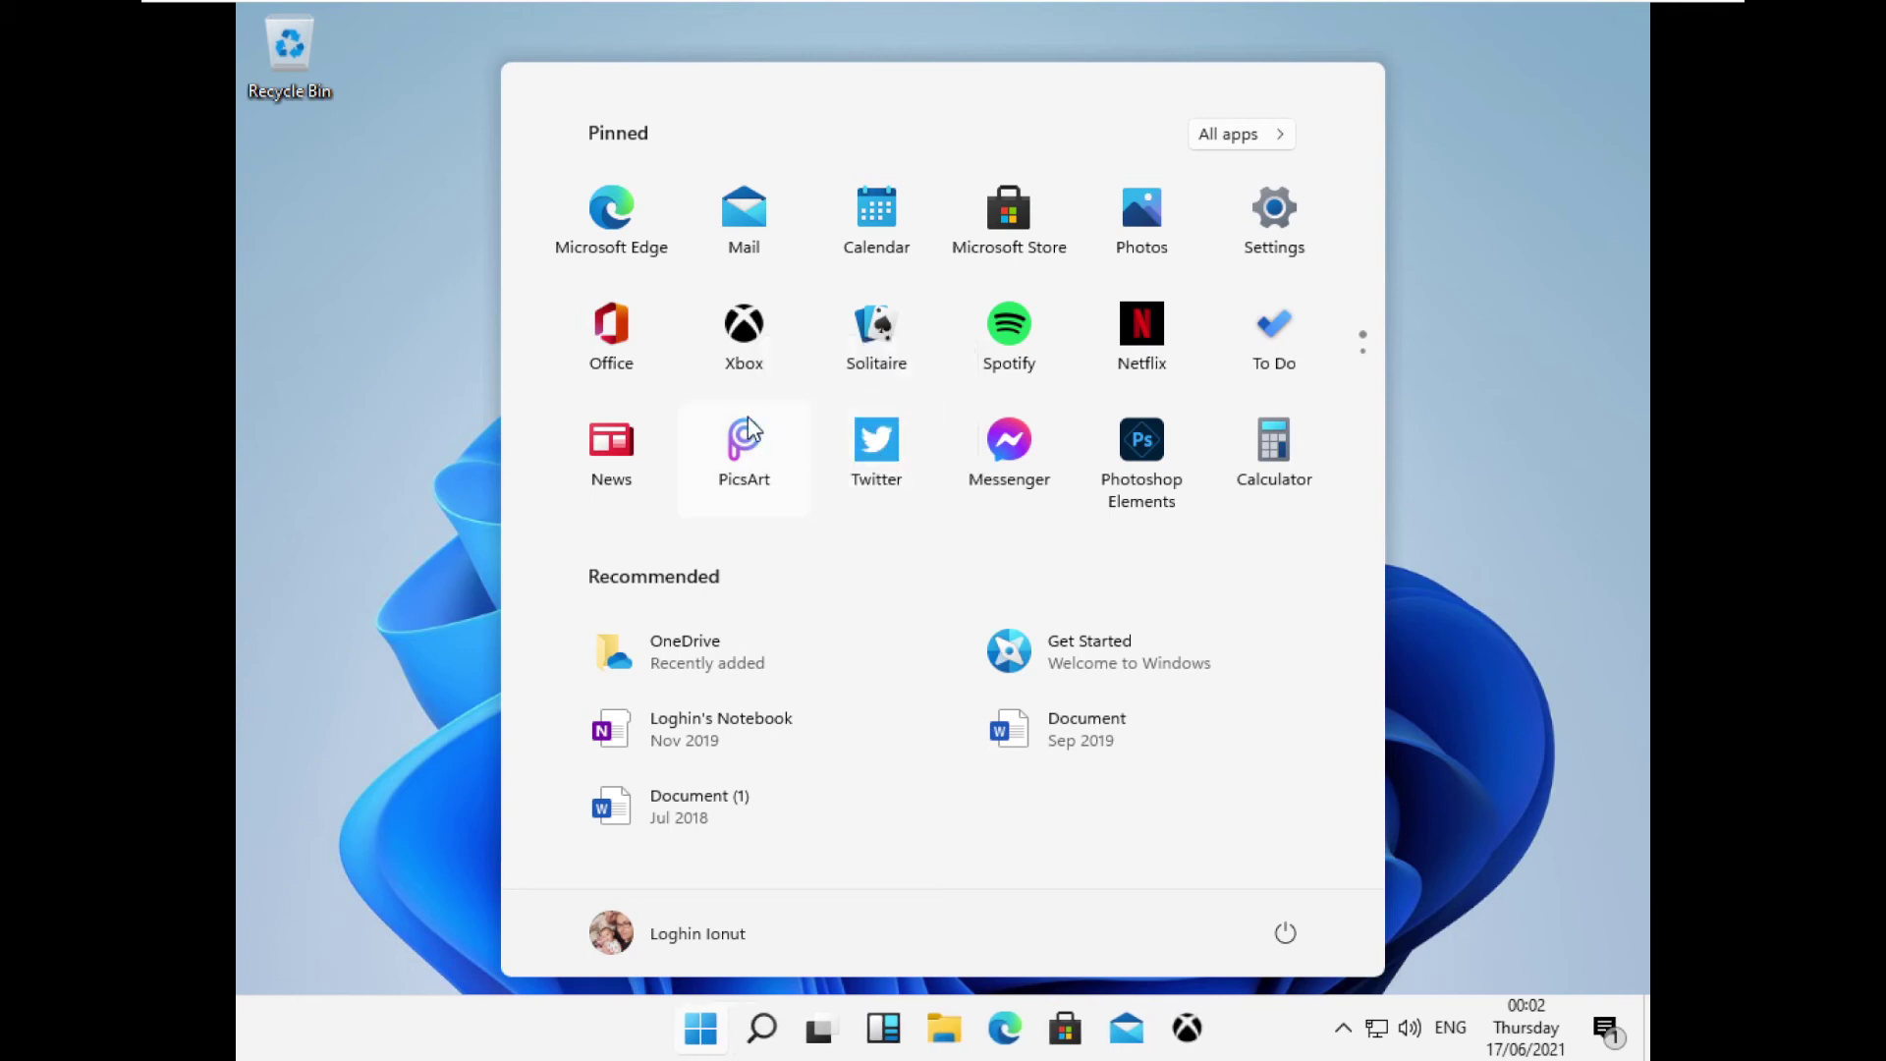
Pin the Photos app from the Start menu to the taskbar.
{"action": "right_click", "coordinate": [882, 486]}
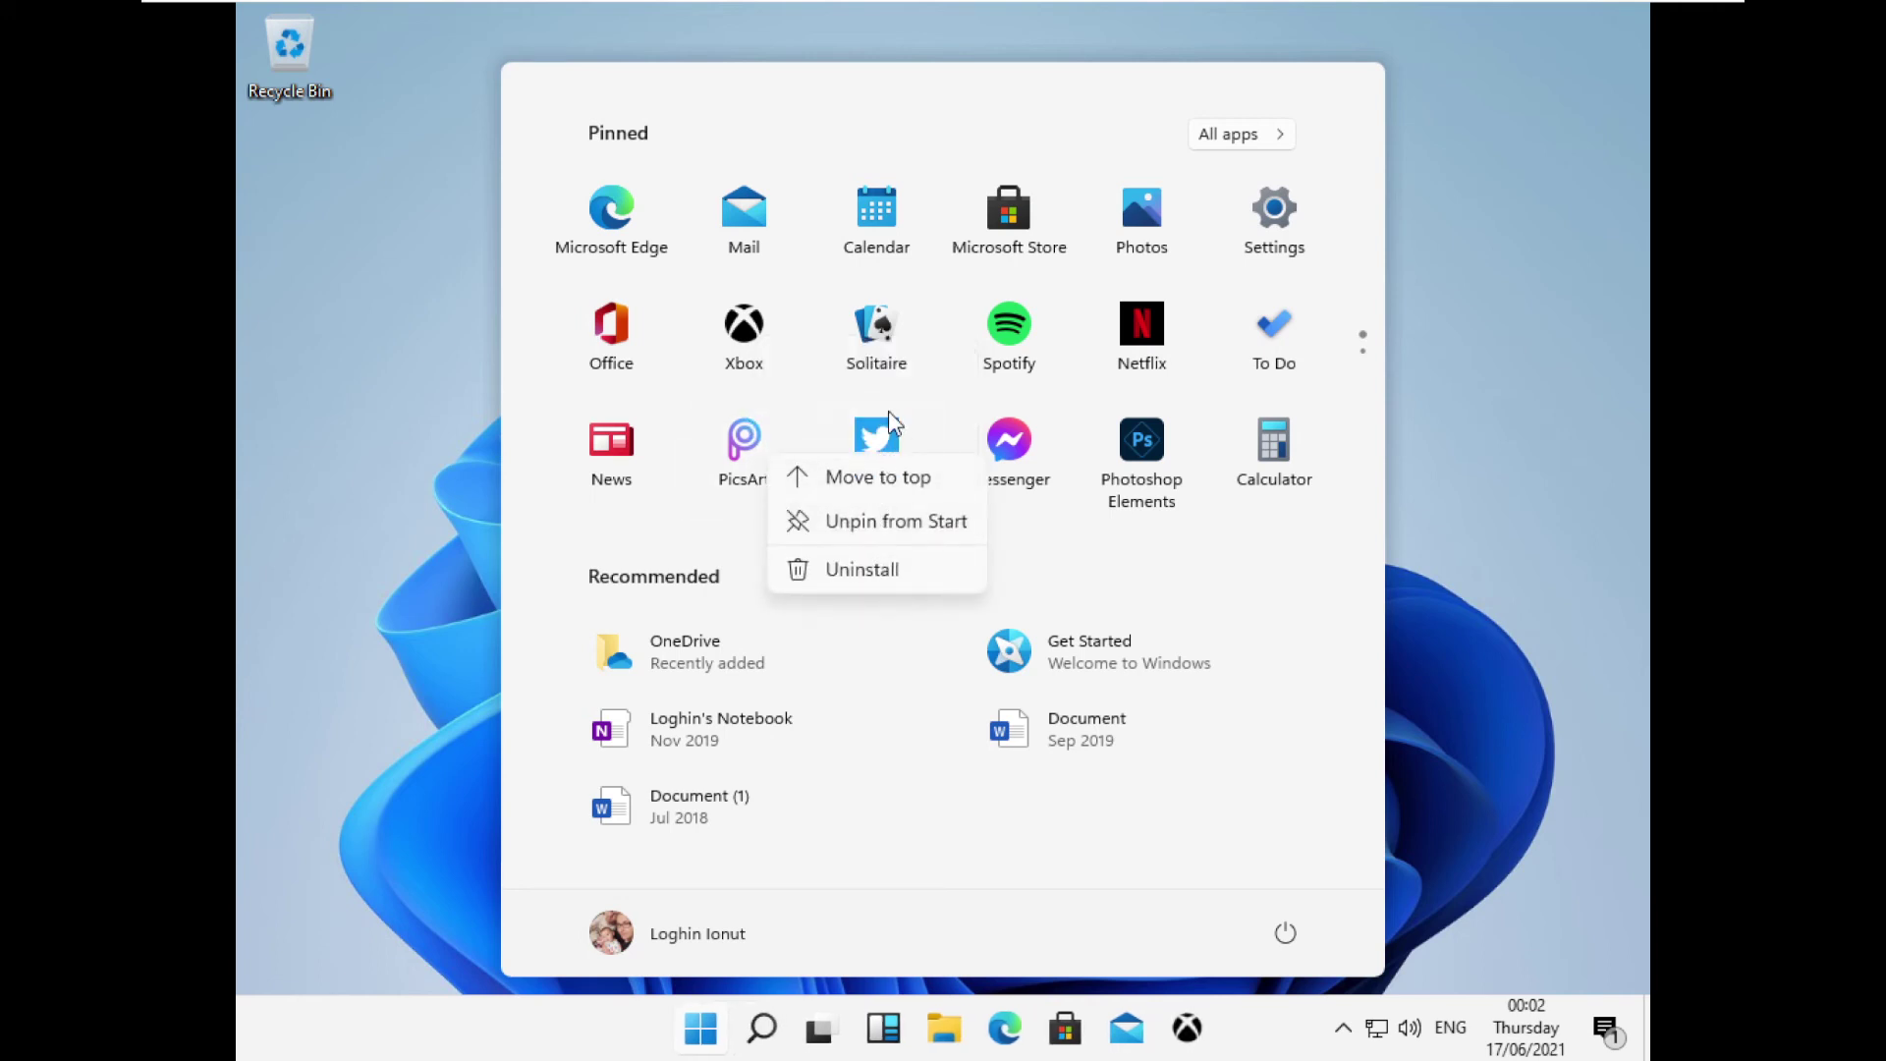
{"action": "right_click", "coordinate": [1007, 442]}
{"action": "right_click", "coordinate": [1130, 439]}
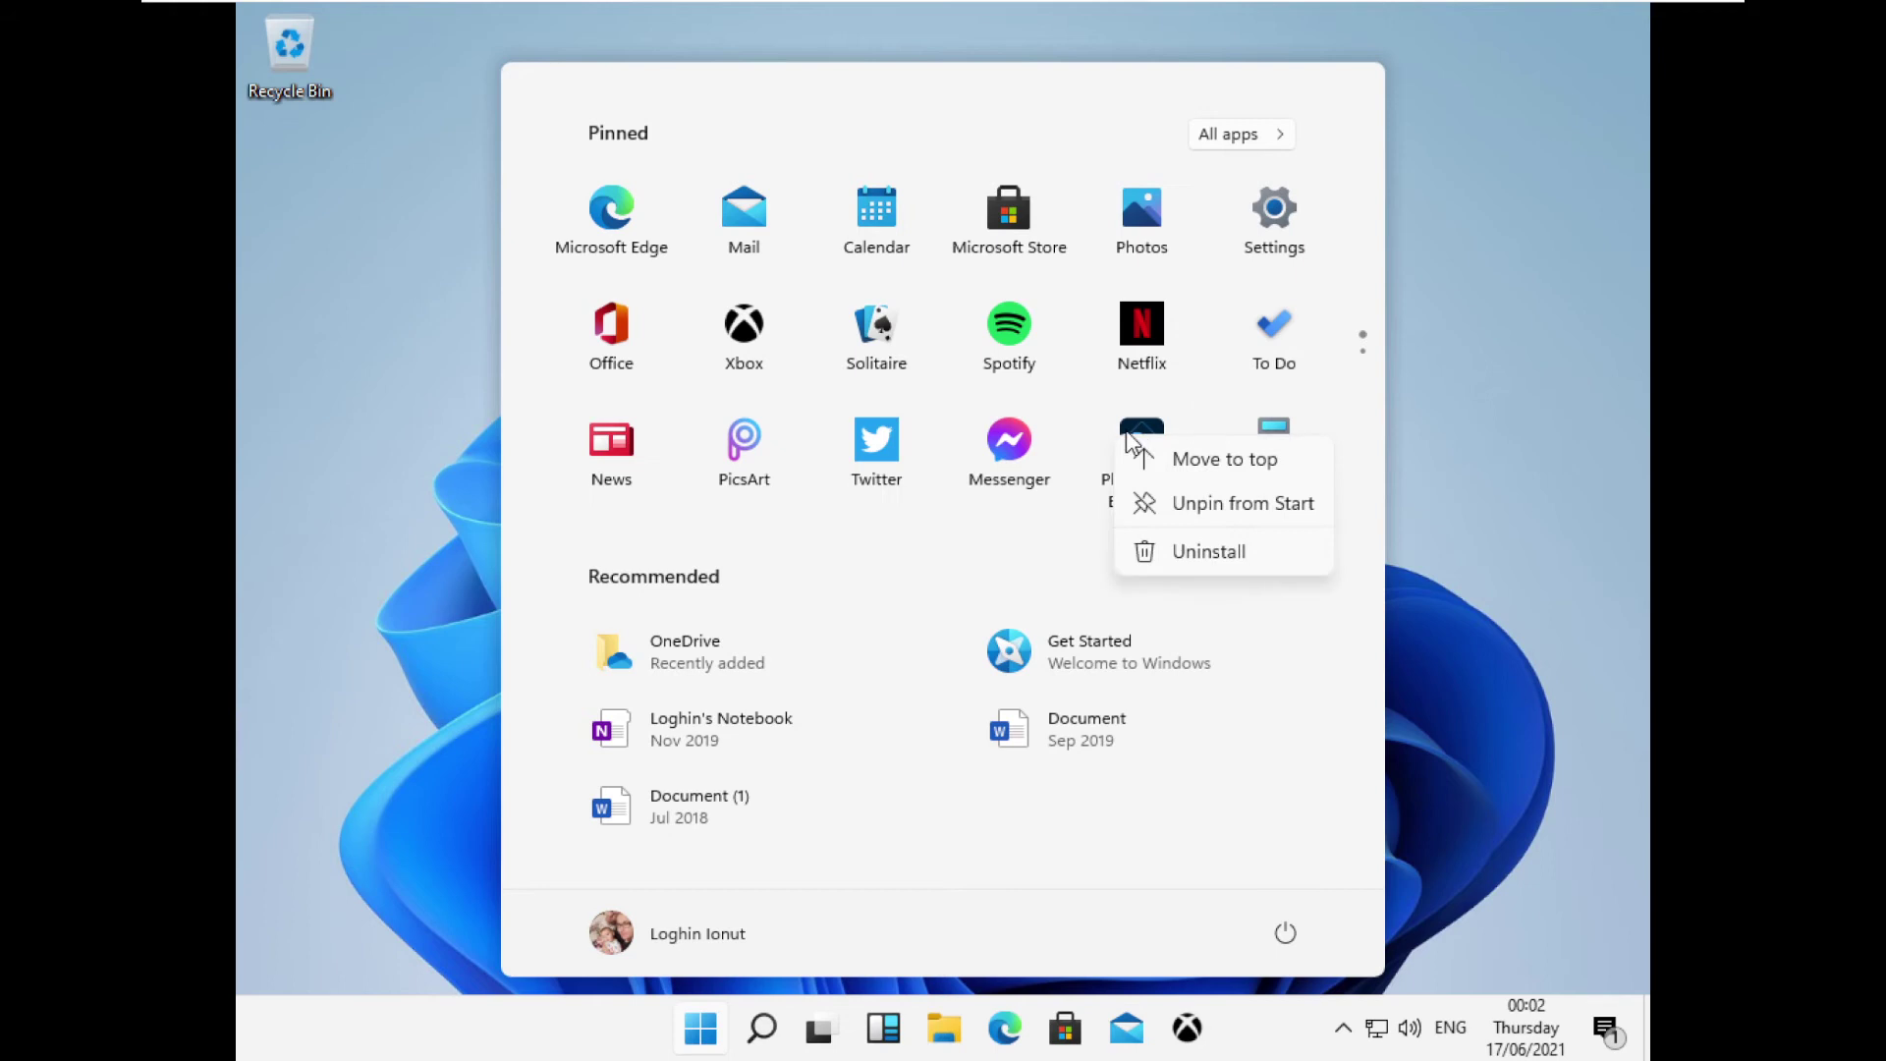
{"action": "right_click", "coordinate": [1159, 324]}
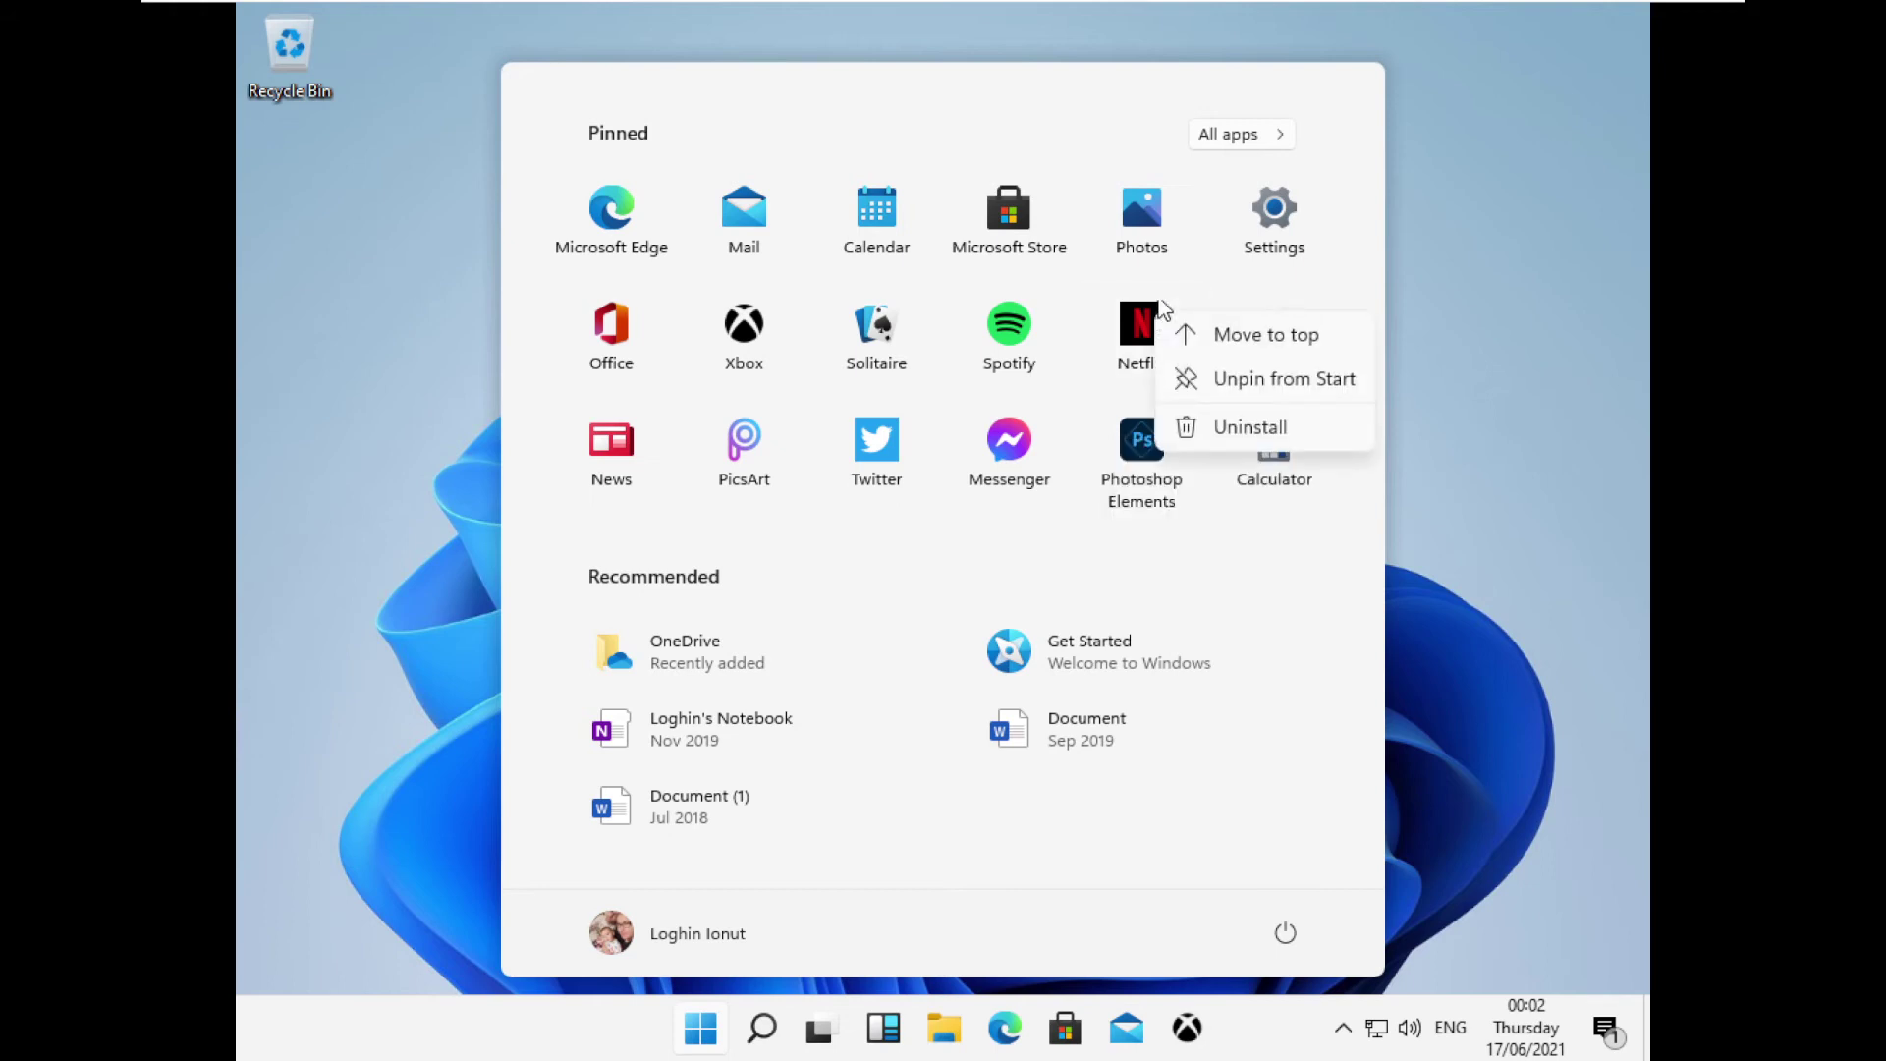
{"action": "right_click", "coordinate": [1139, 201]}
{"action": "right_click", "coordinate": [1140, 202]}
{"action": "left_click", "coordinate": [1263, 334]}
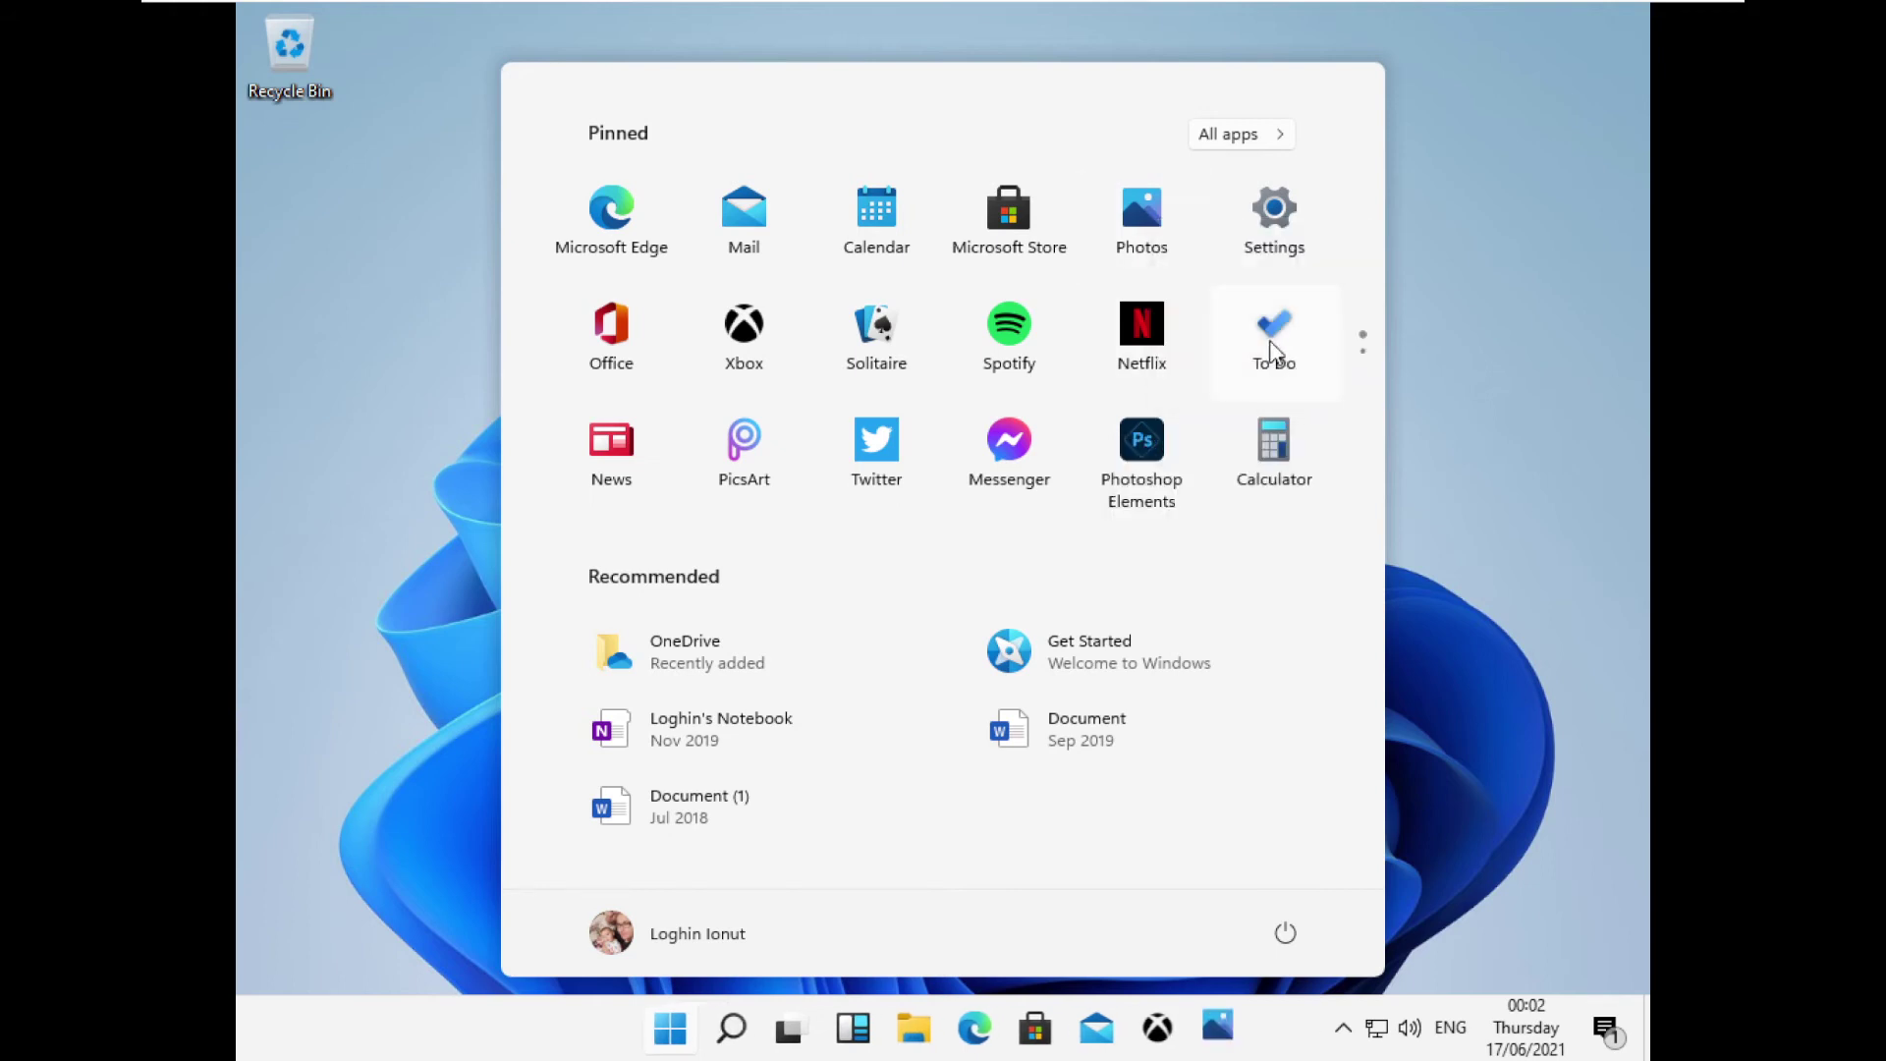
Check the network status panel, then launch Photos from its new taskbar icon.
{"action": "left_click", "coordinate": [1474, 863]}
{"action": "left_click", "coordinate": [1343, 1028]}
{"action": "left_click", "coordinate": [1380, 1033]}
{"action": "left_click", "coordinate": [1186, 700]}
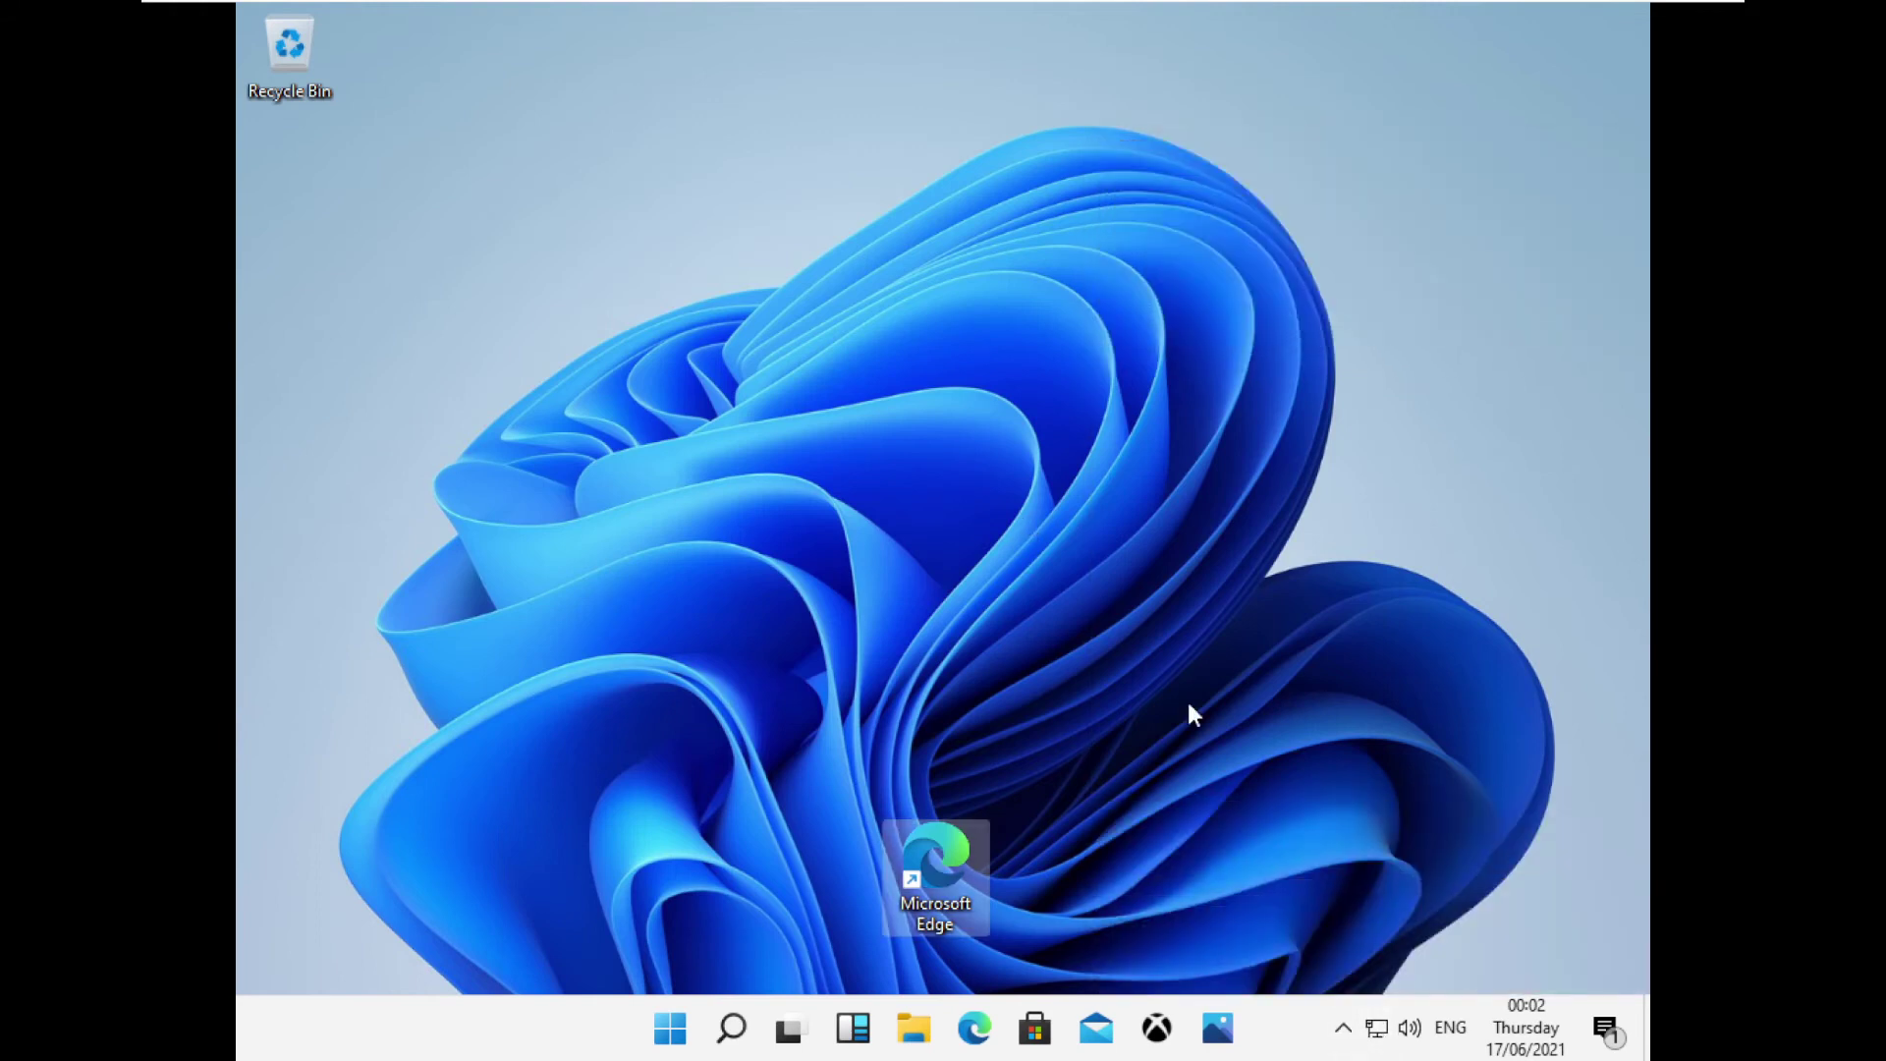
{"action": "left_click", "coordinate": [1215, 1012]}
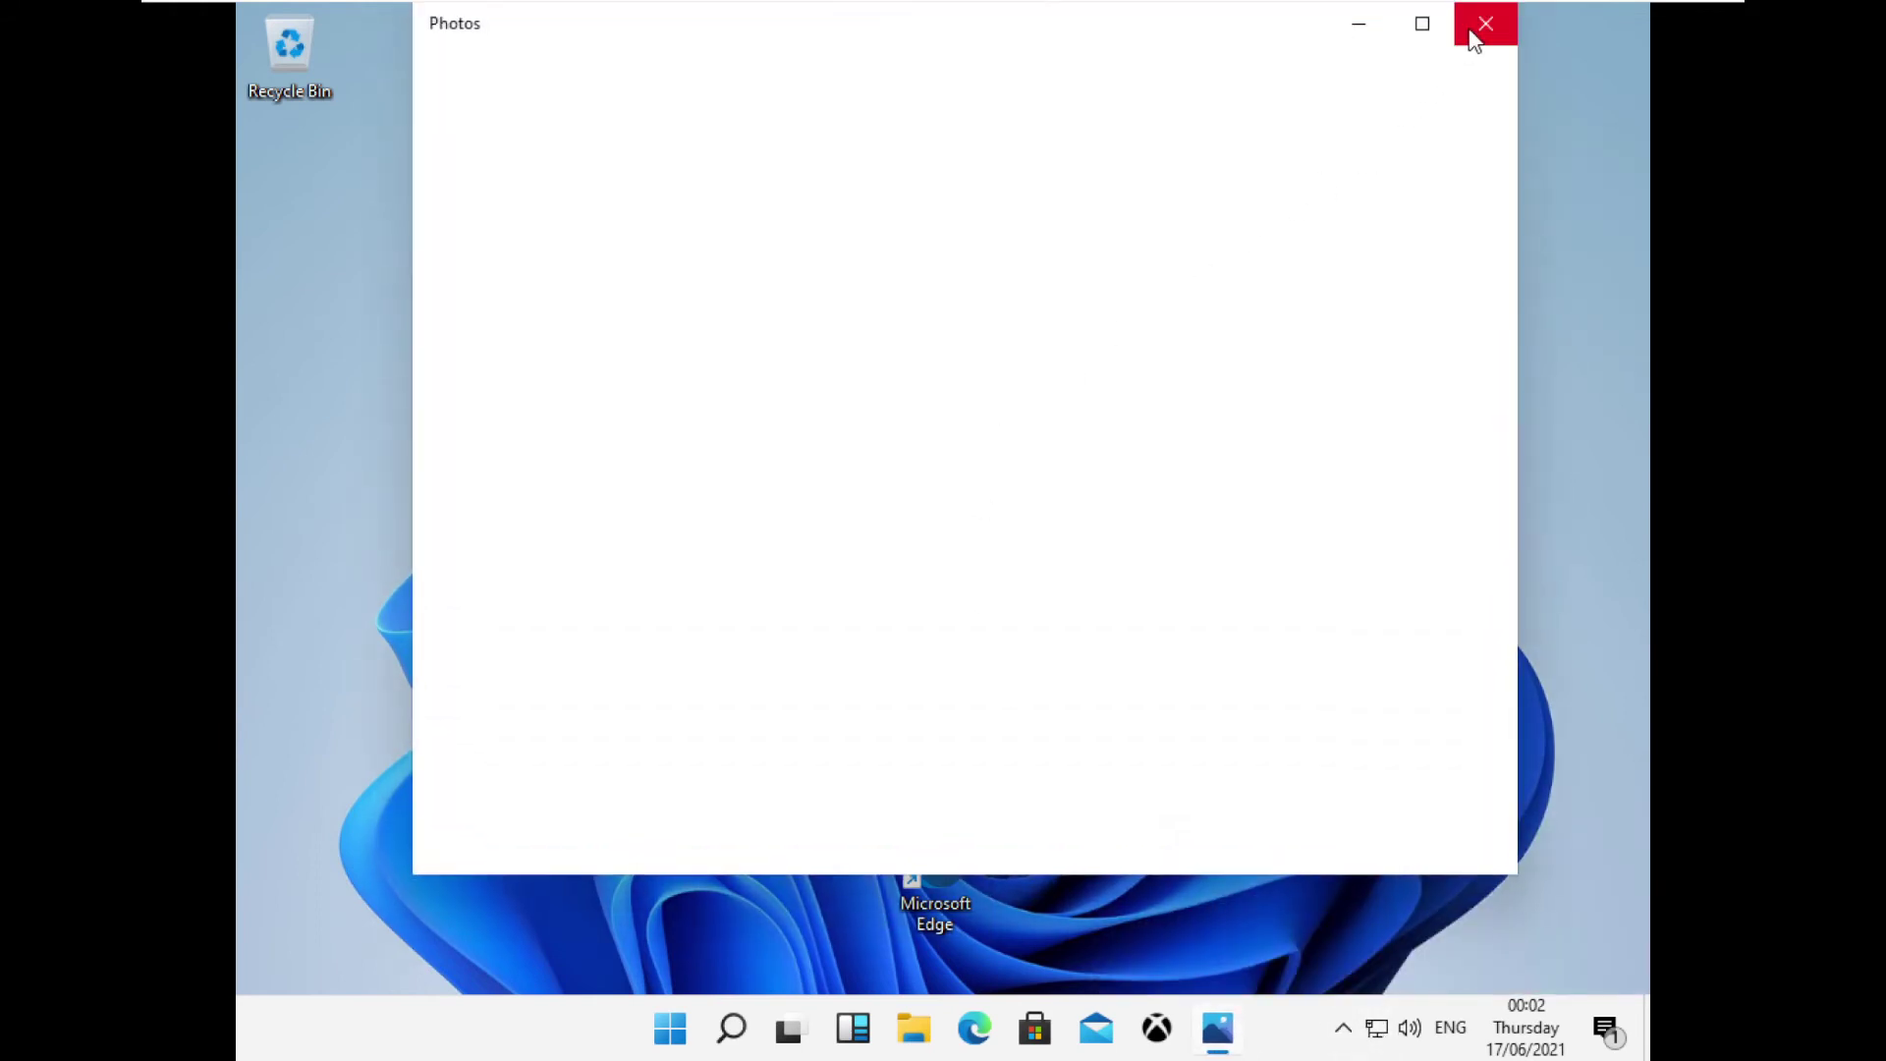
Close Photos, then launch and close the Xbox app from the taskbar.
{"action": "left_click", "coordinate": [1483, 21]}
{"action": "left_click", "coordinate": [1174, 1038]}
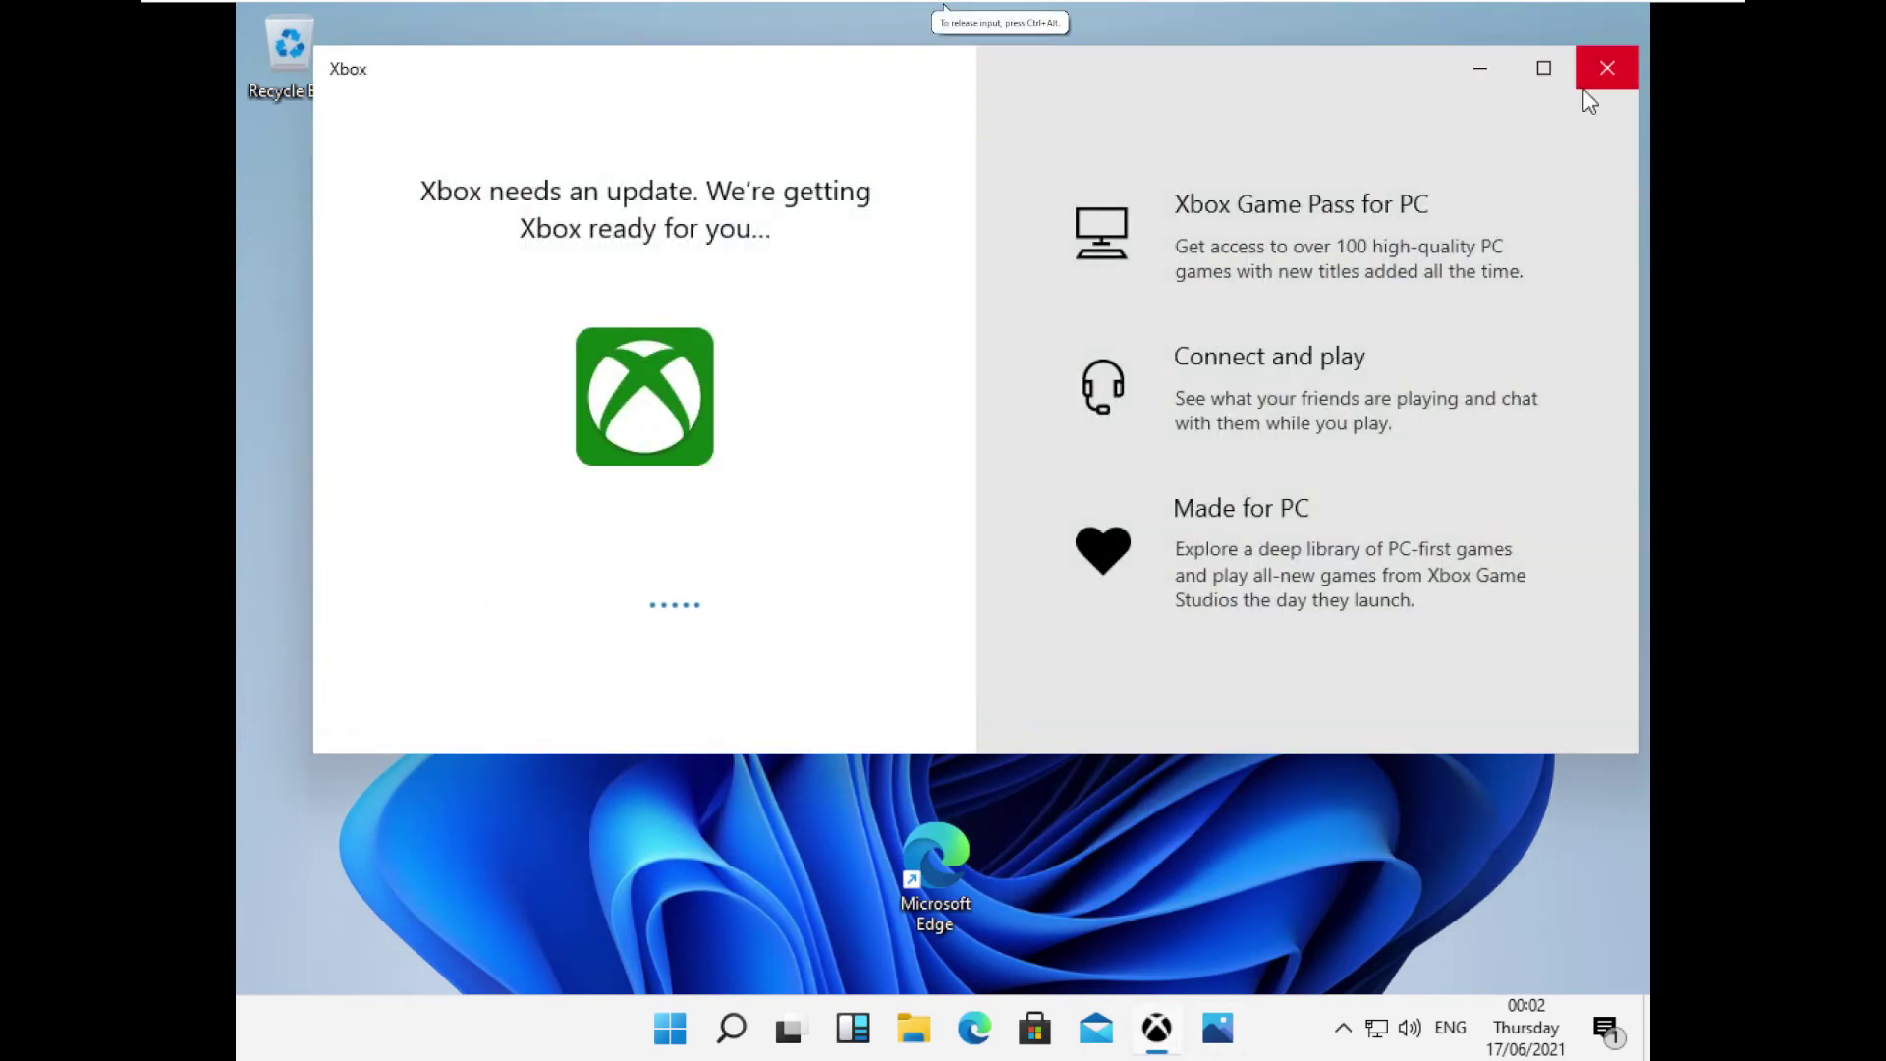
{"action": "left_click", "coordinate": [1607, 68]}
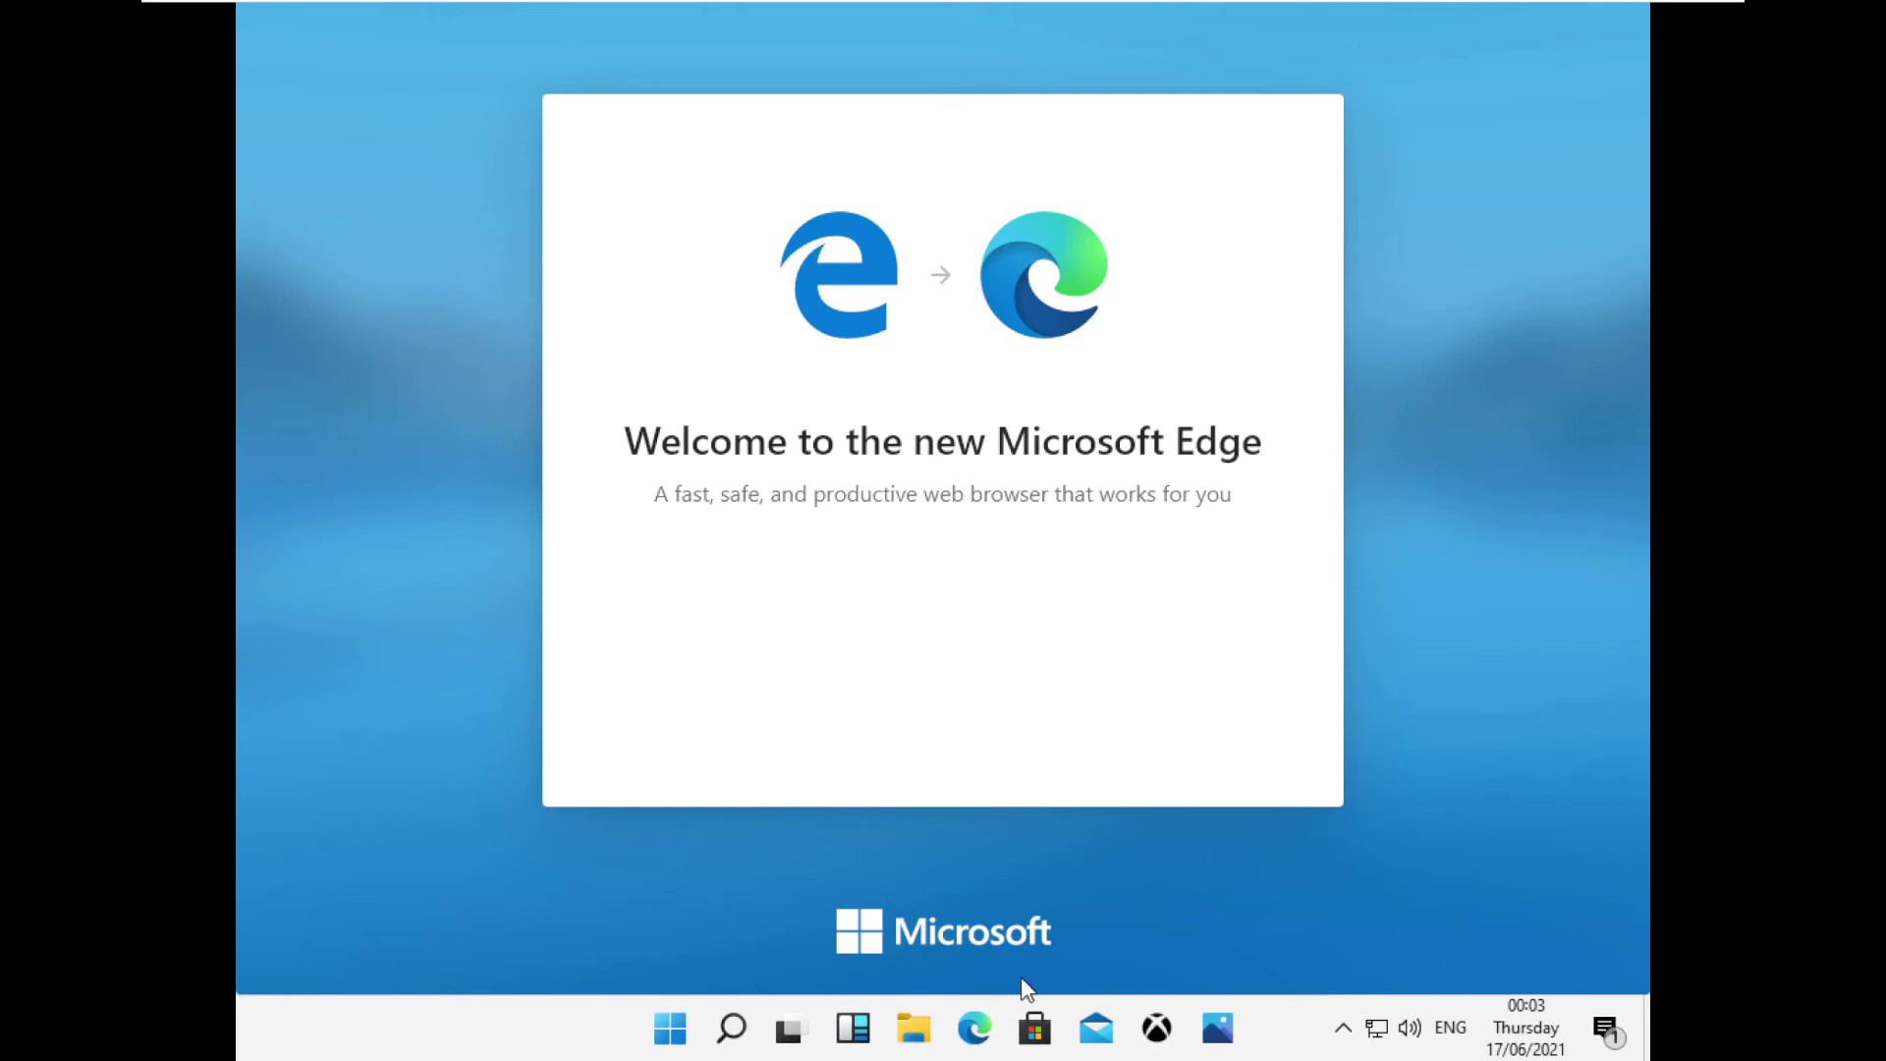
Launch Edge and finish its first-run setup, accepting the new tab layout with sync off.
{"action": "right_click", "coordinate": [977, 1017]}
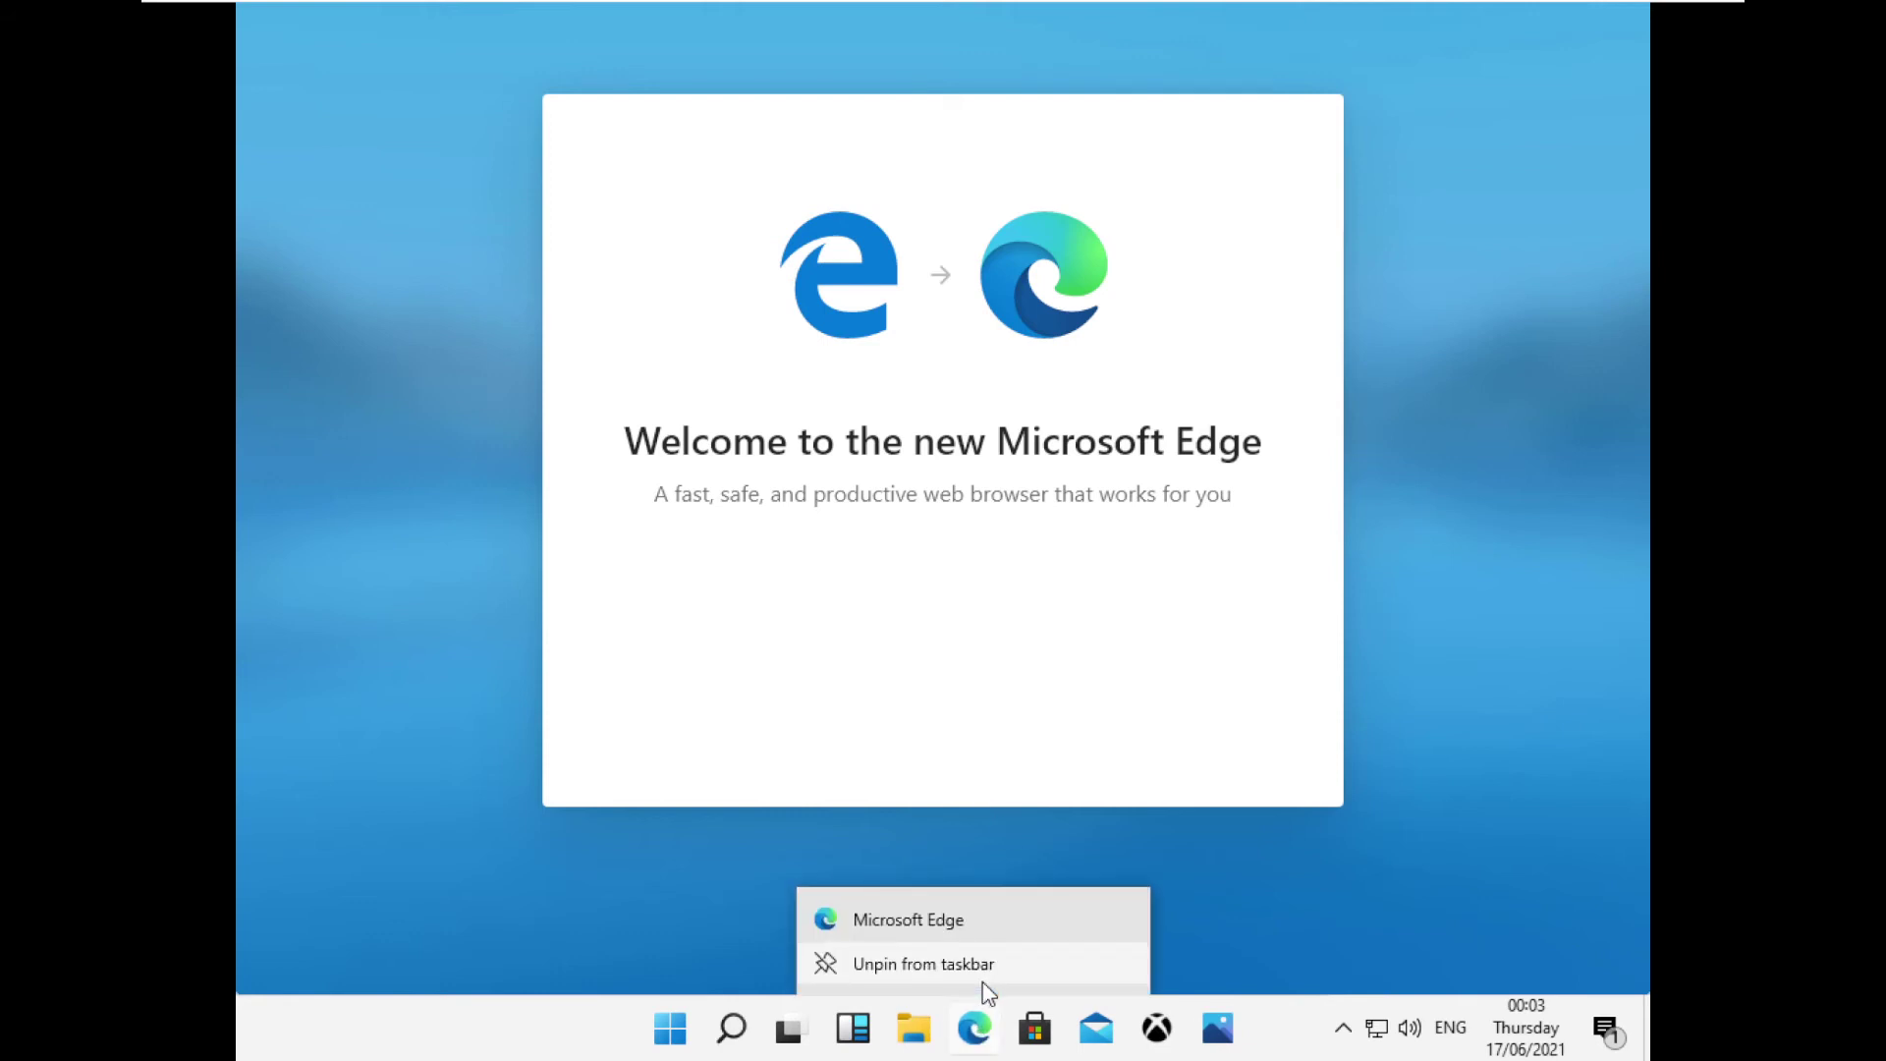
{"action": "left_click", "coordinate": [1347, 476]}
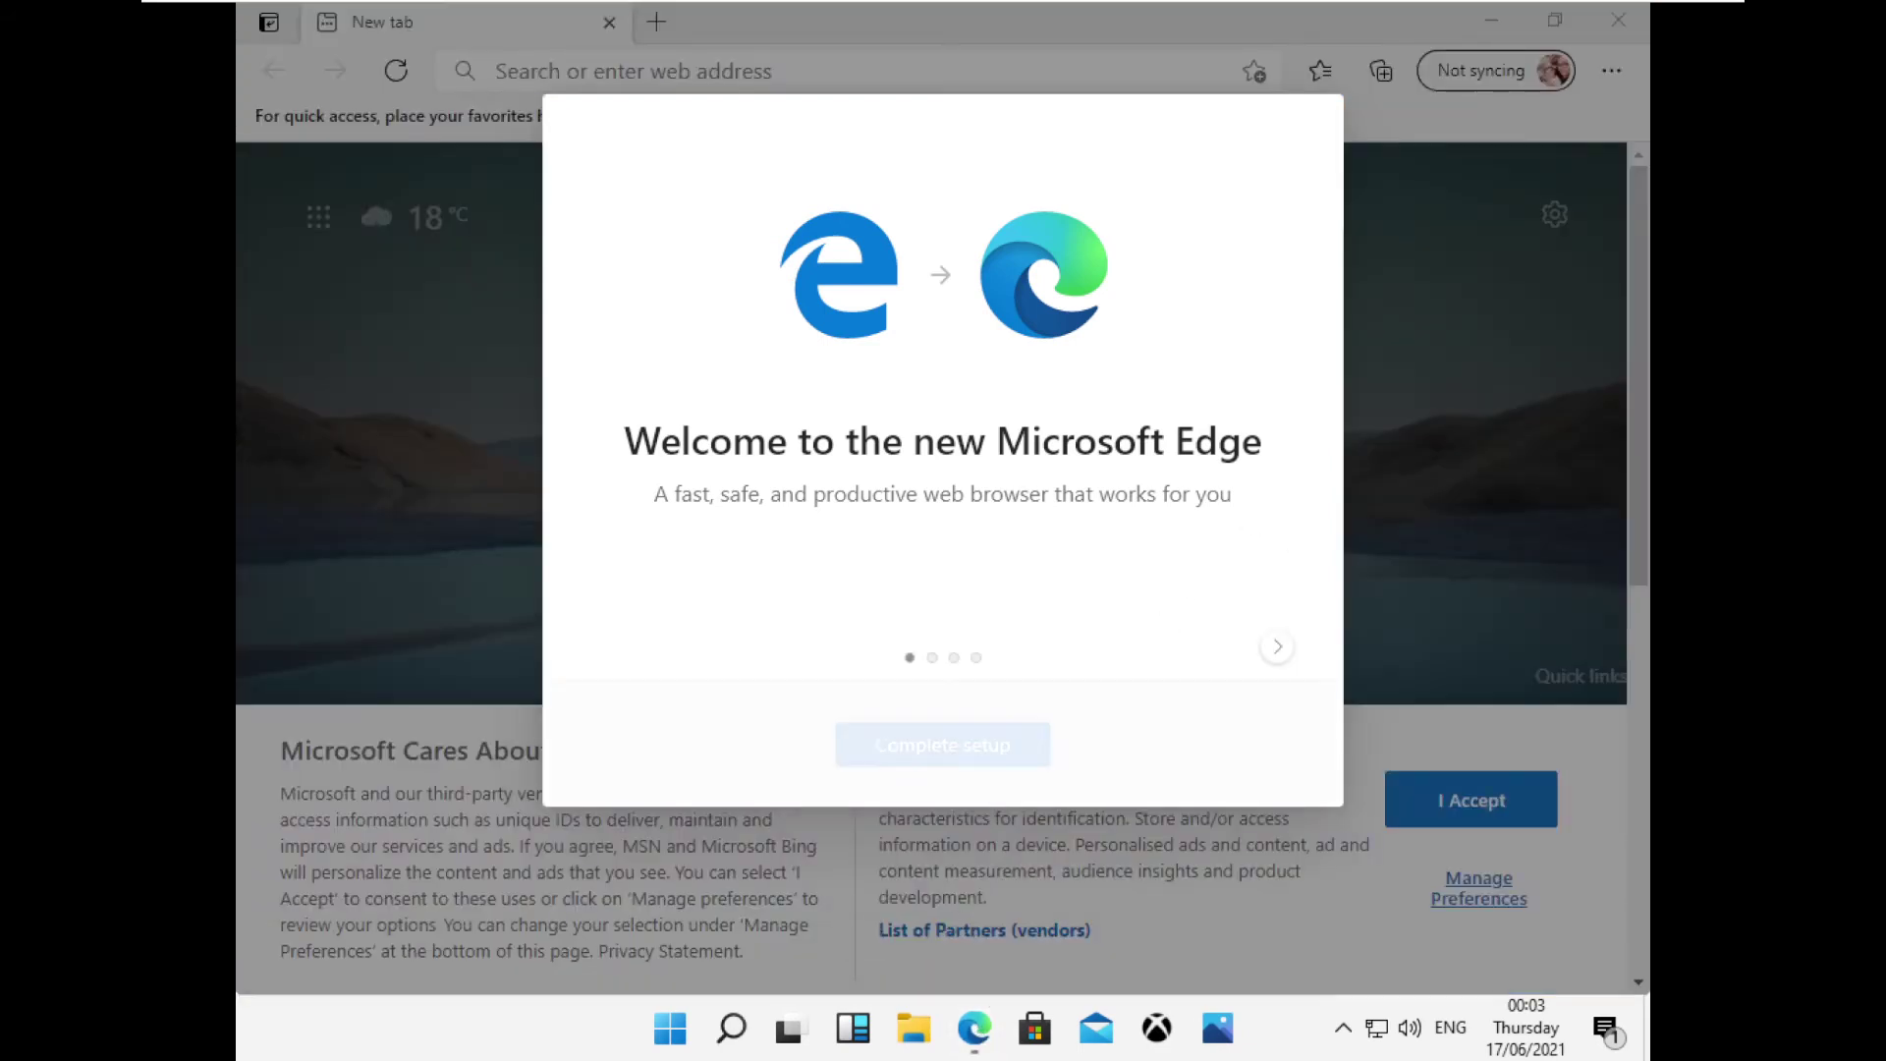
{"action": "left_click", "coordinate": [1000, 749]}
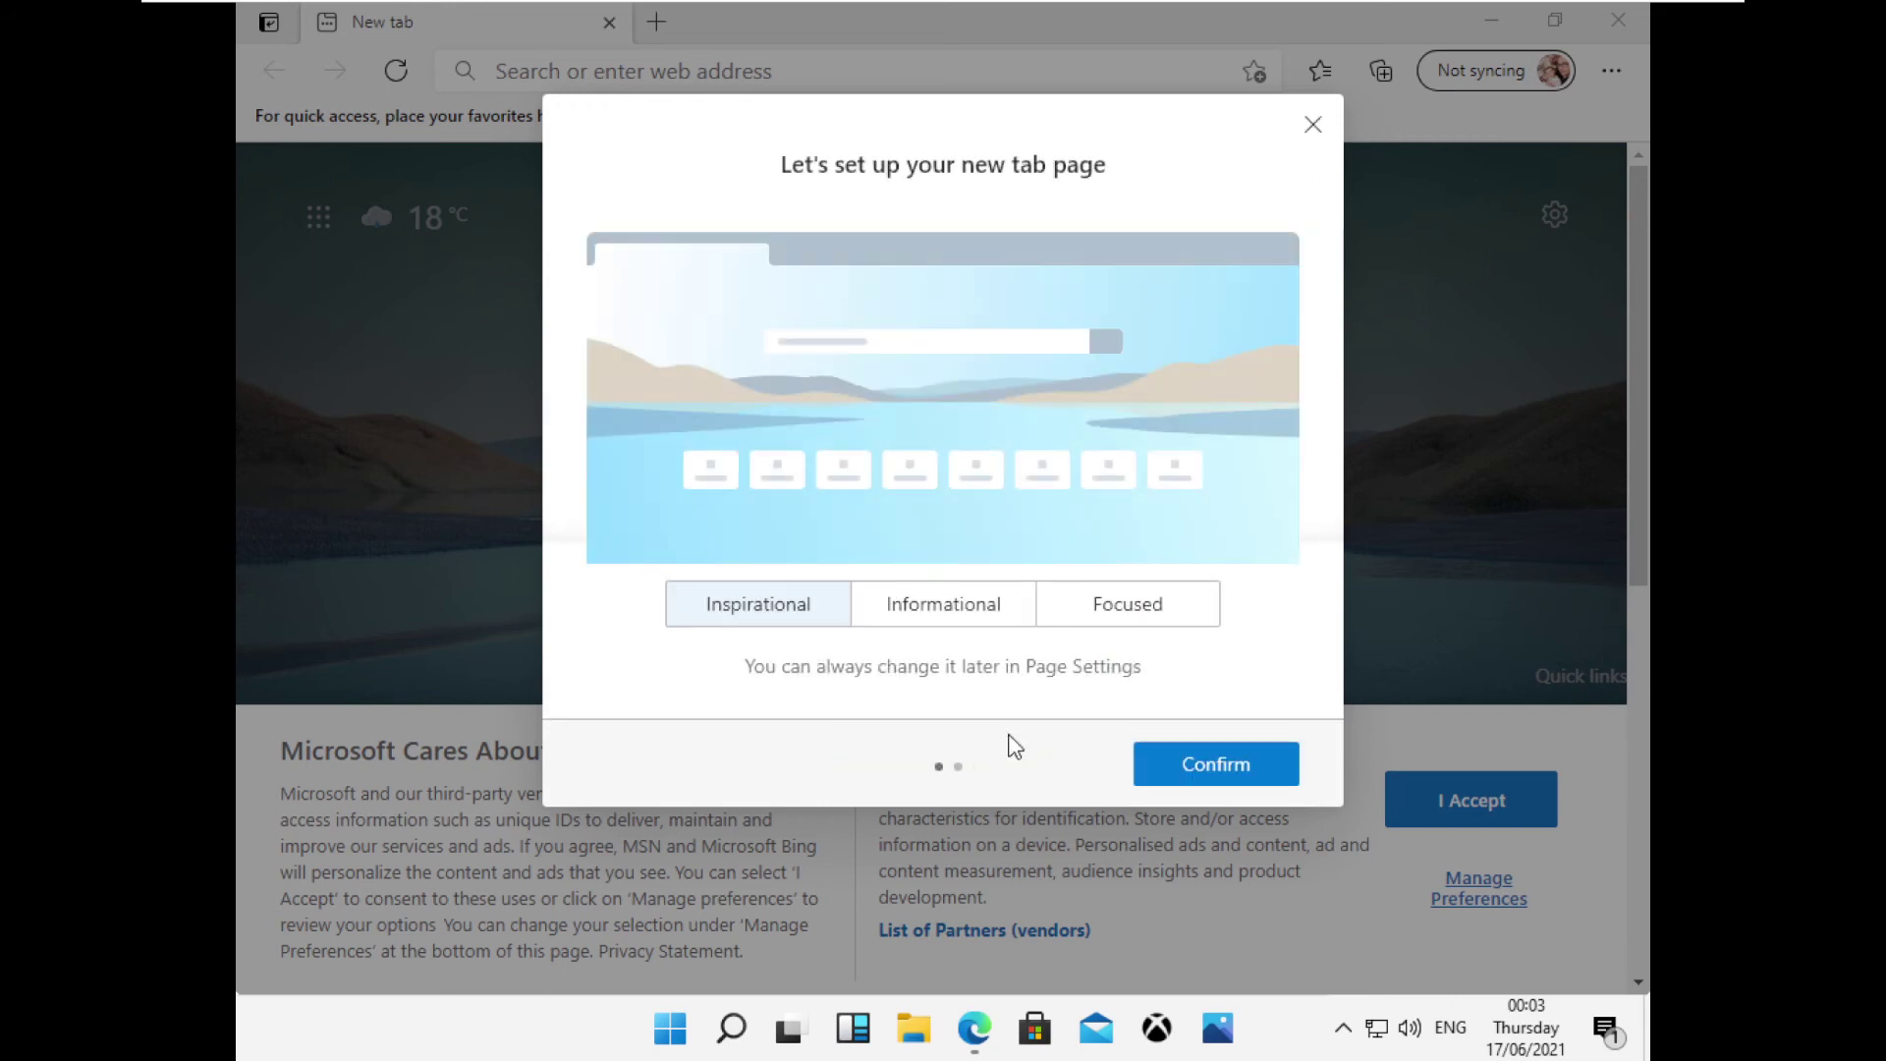
{"action": "left_click", "coordinate": [1165, 765]}
{"action": "left_click", "coordinate": [1166, 768]}
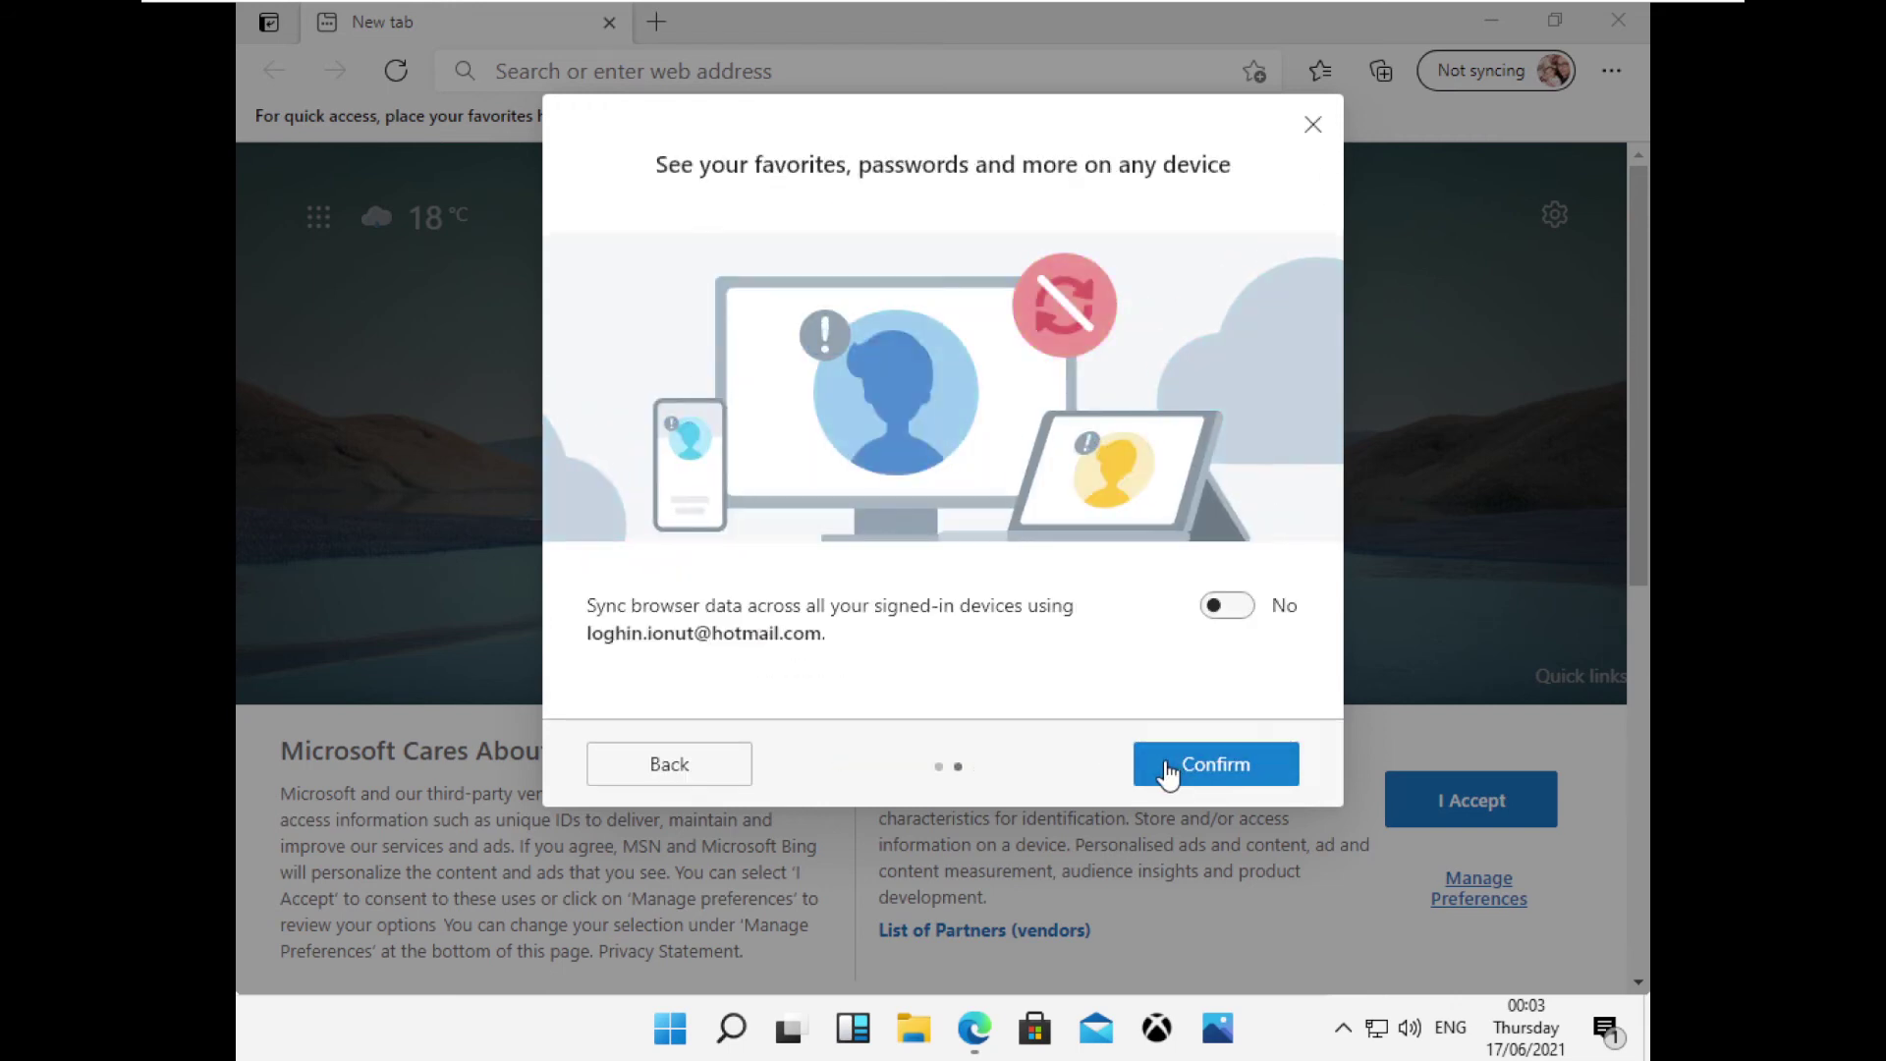
Search Bing for 'google' from the Edge address bar and accept the cookie terms.
{"action": "left_click", "coordinate": [1045, 72]}
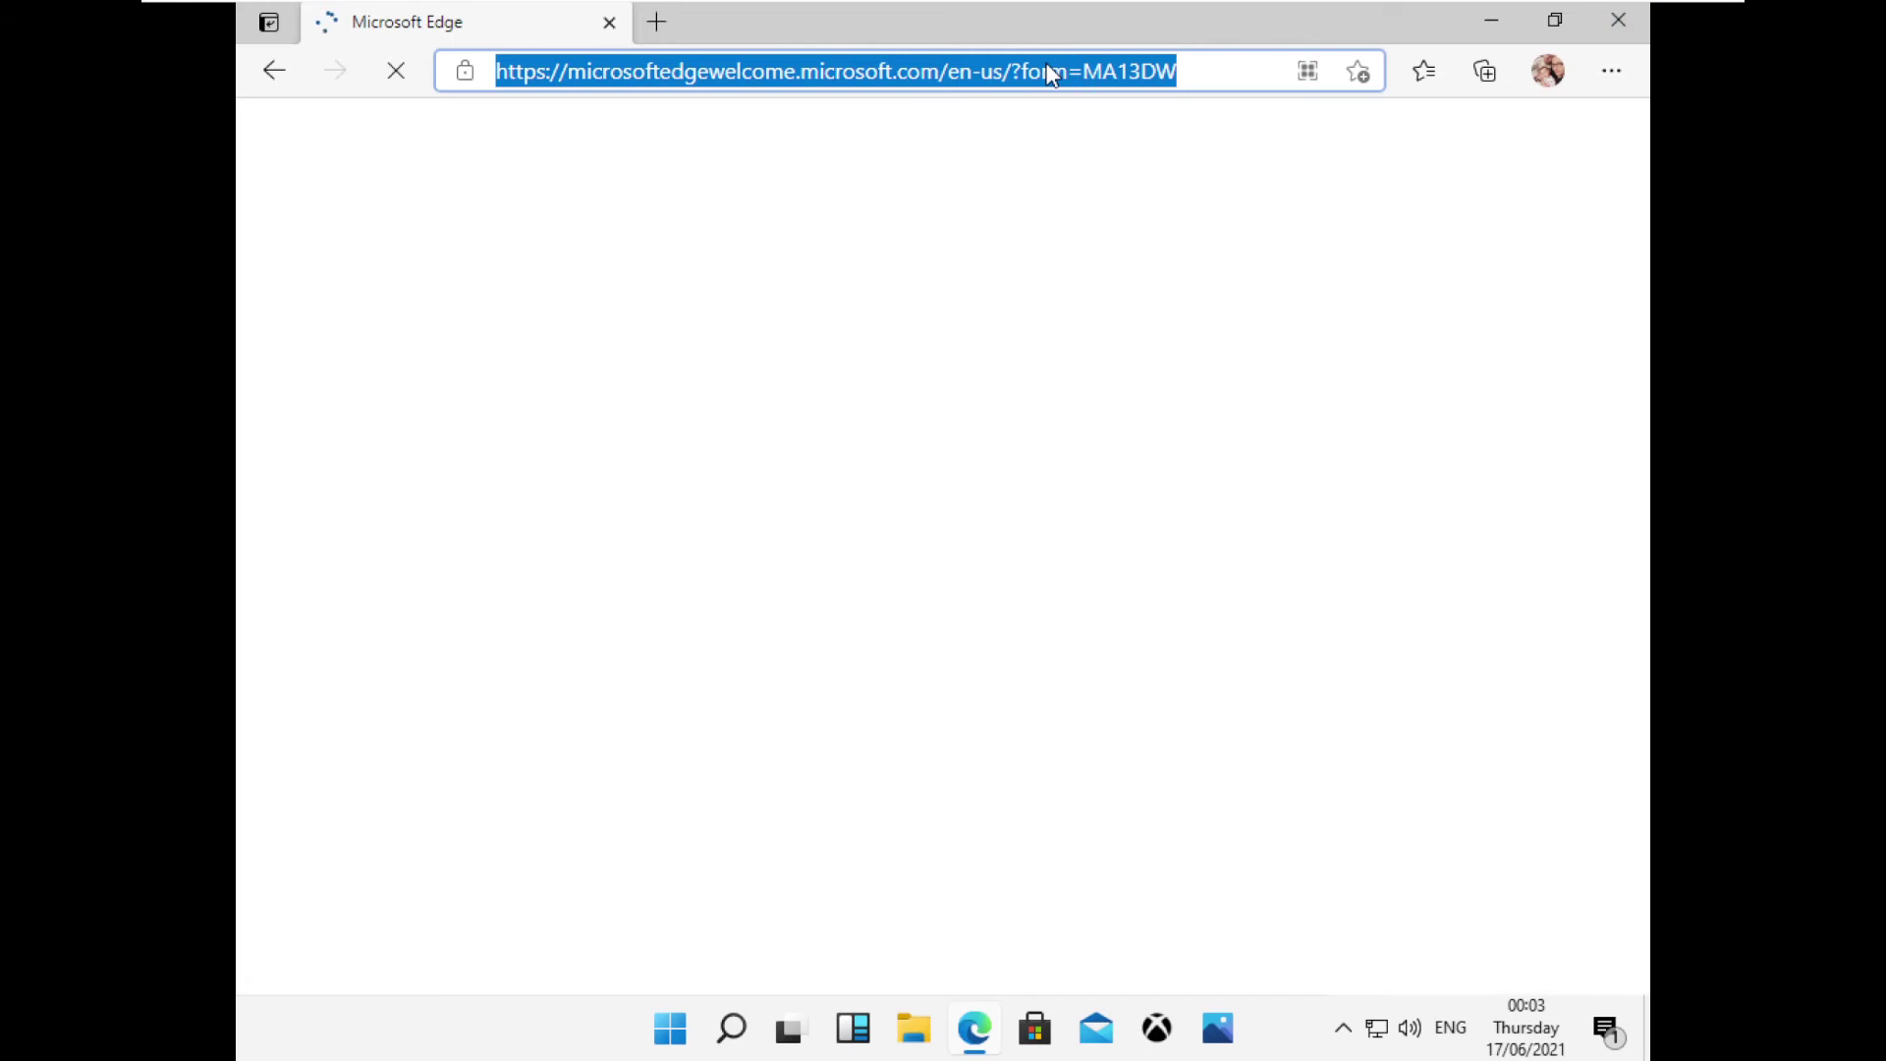
{"action": "type", "text": "goog"}
{"action": "key", "text": "Return"}
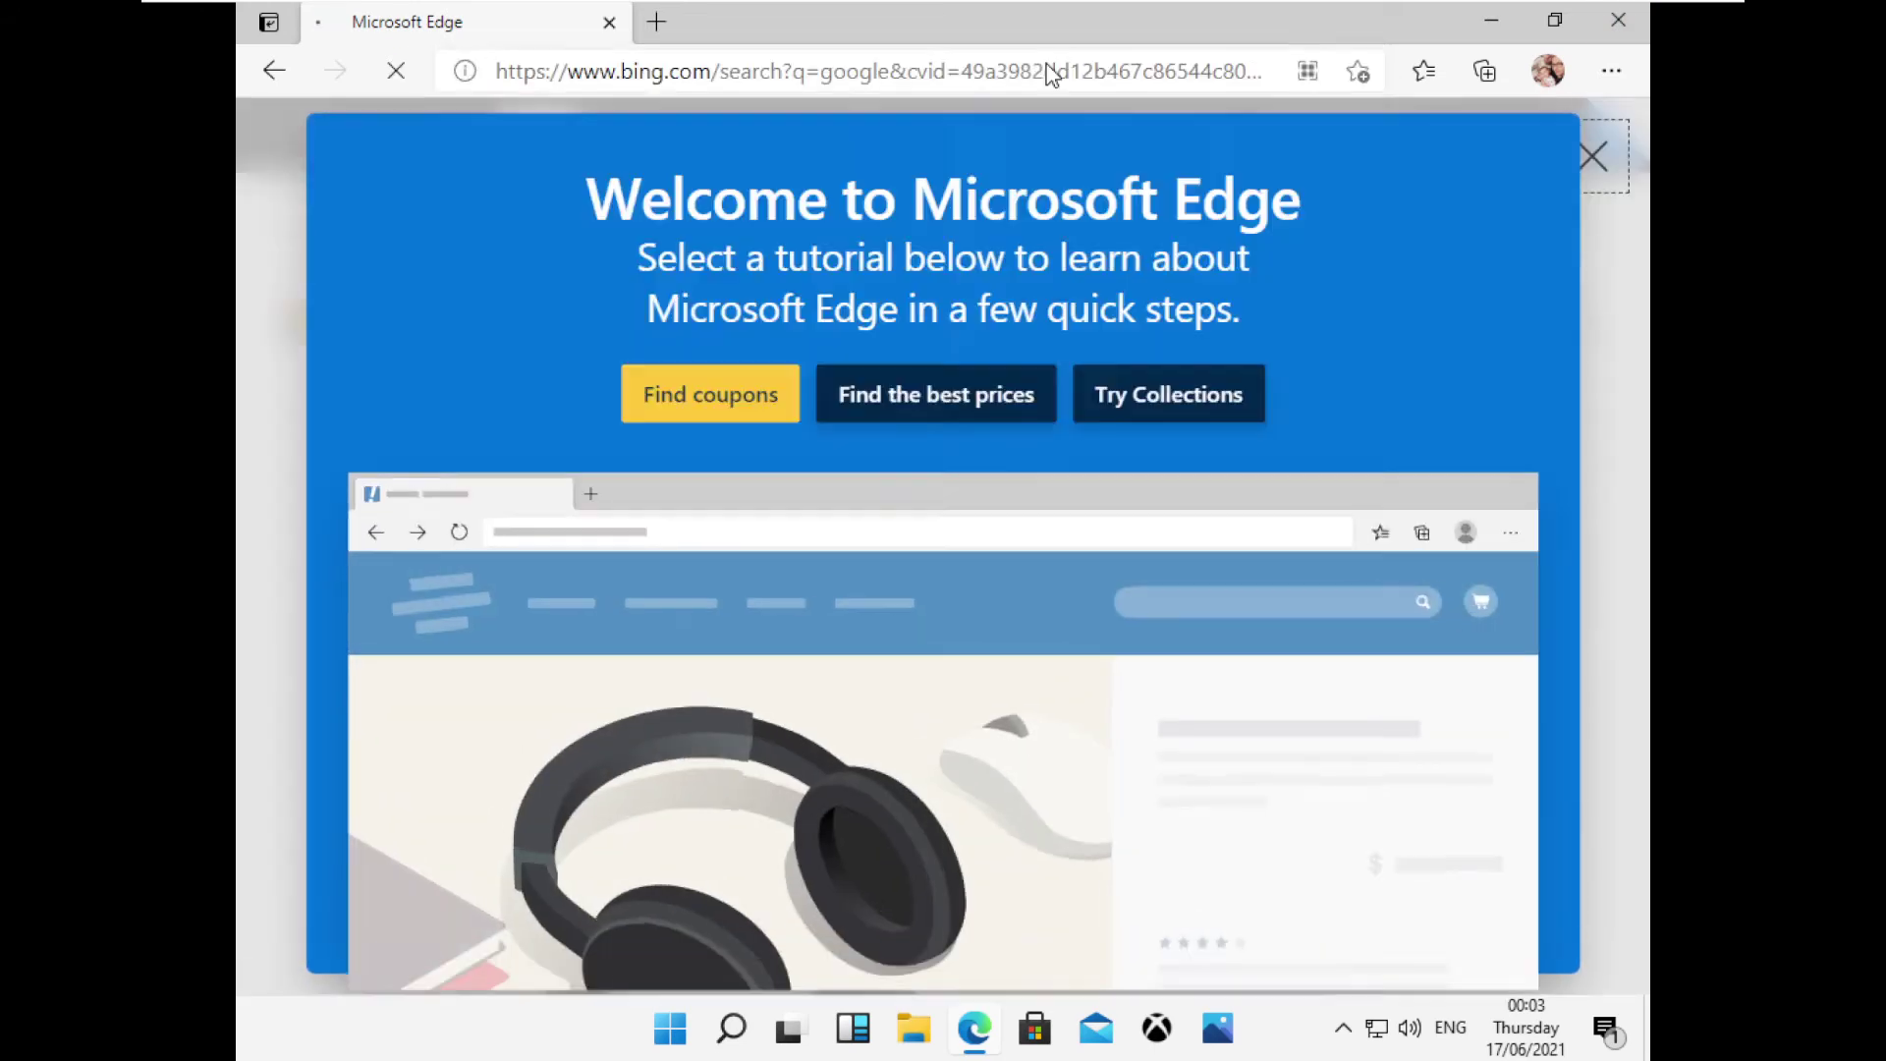
{"action": "left_click", "coordinate": [992, 668]}
{"action": "left_click_drag", "start_coordinate": [763, 167], "coordinate": [224, 139]}
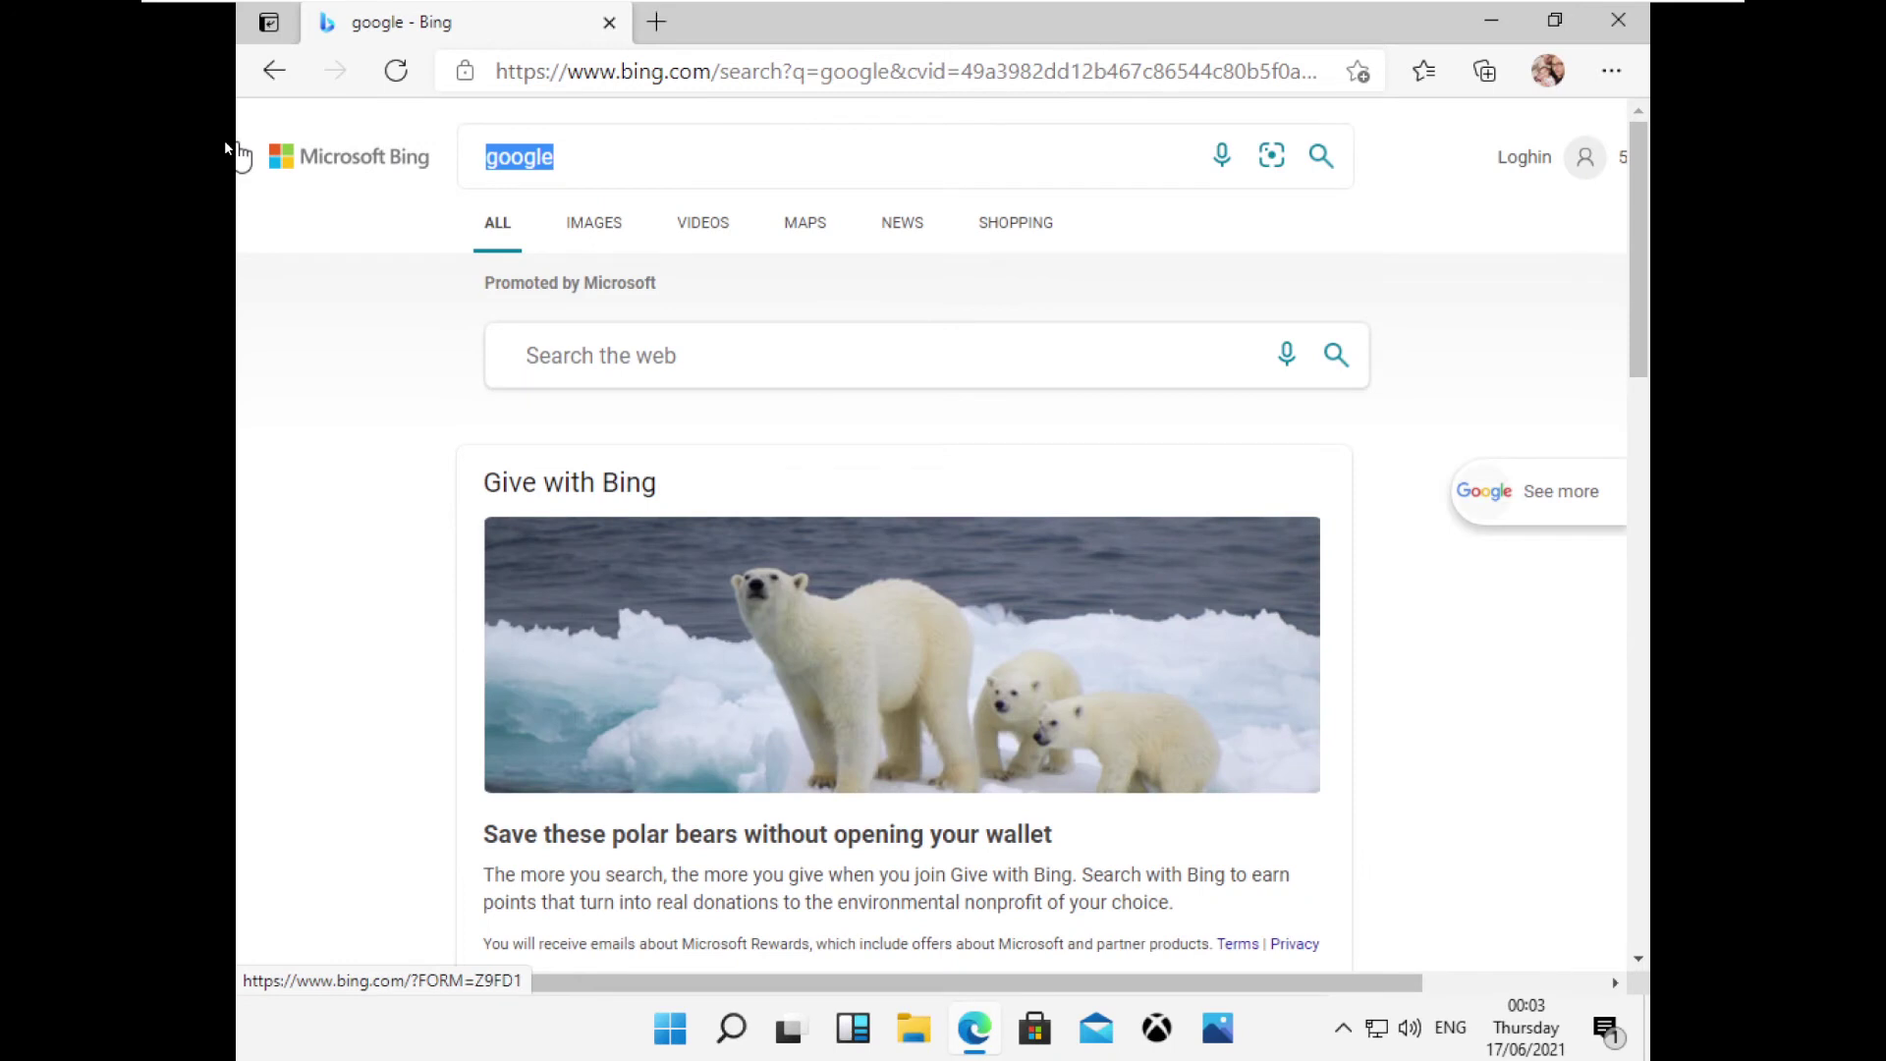
Search Bing for 'chrome' and download the Google Chrome installer.
{"action": "left_click", "coordinate": [603, 160]}
{"action": "type", "text": "ch"}
{"action": "key", "text": "Down"}
{"action": "key", "text": "Return"}
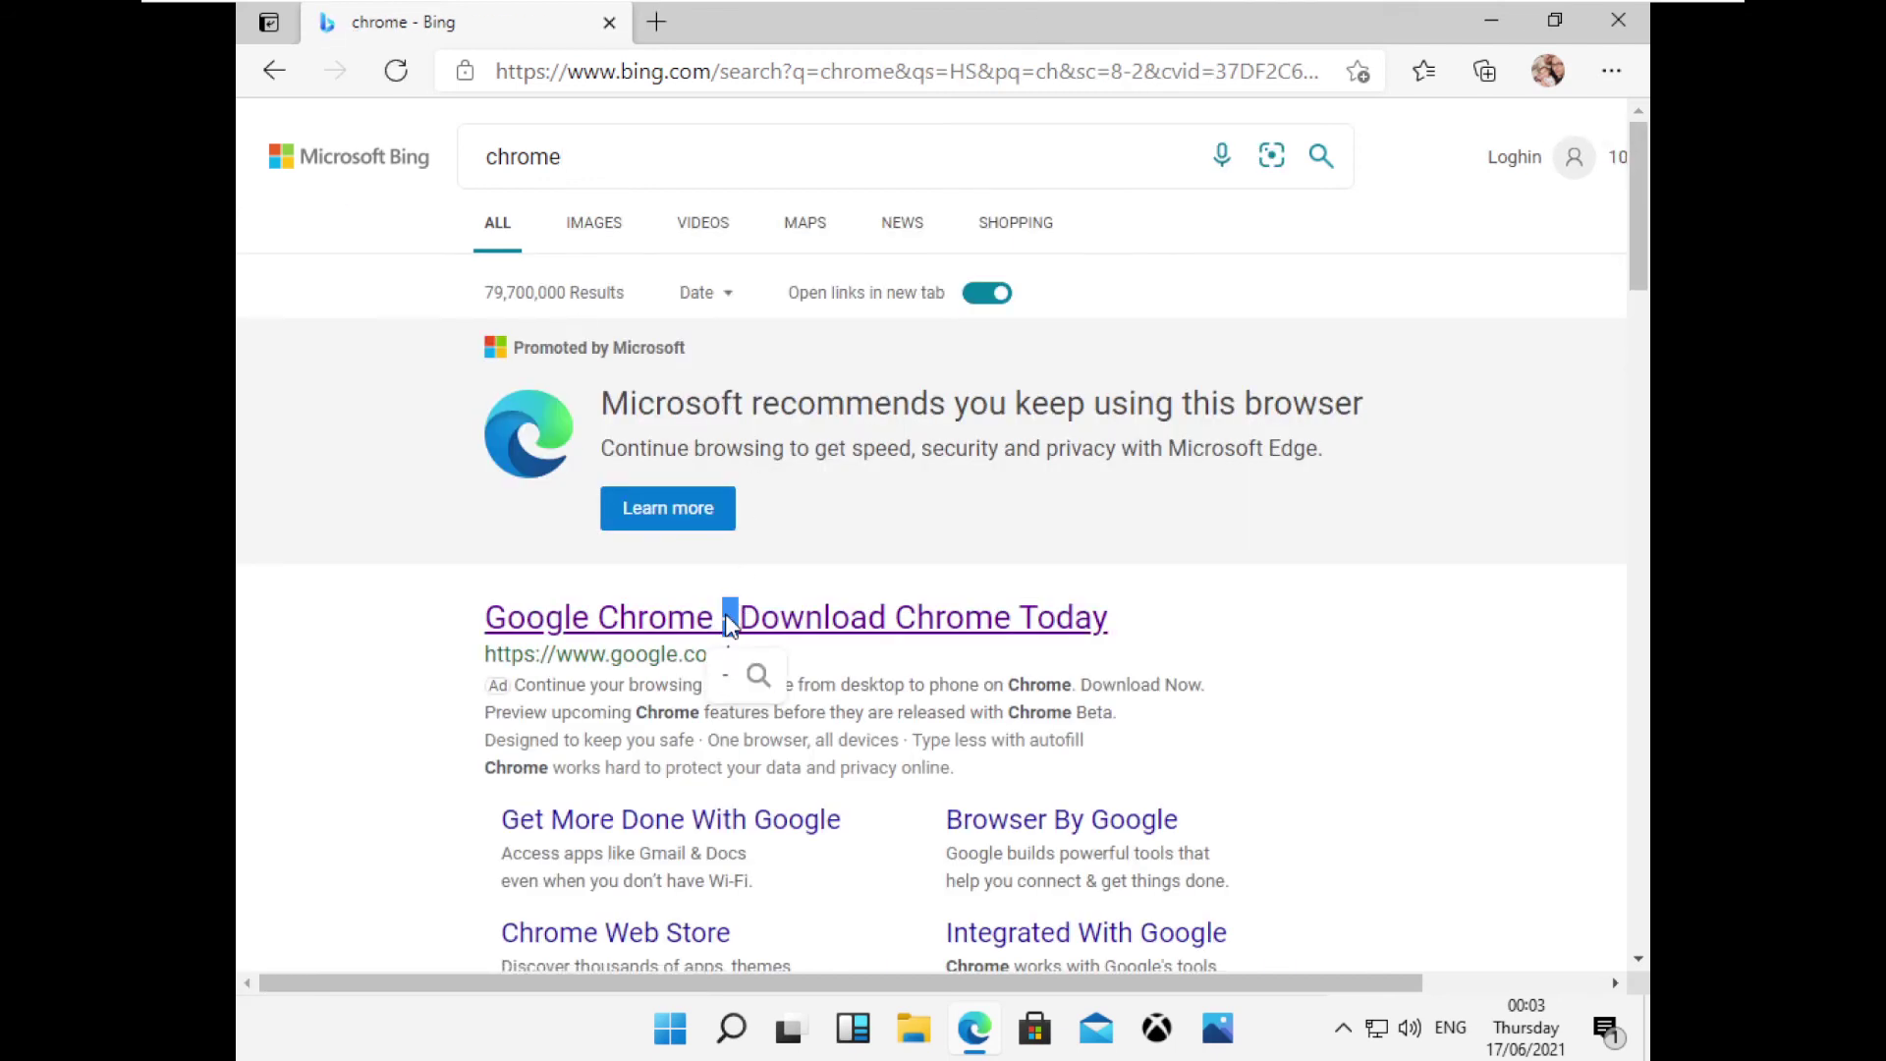
{"action": "left_click", "coordinate": [729, 616]}
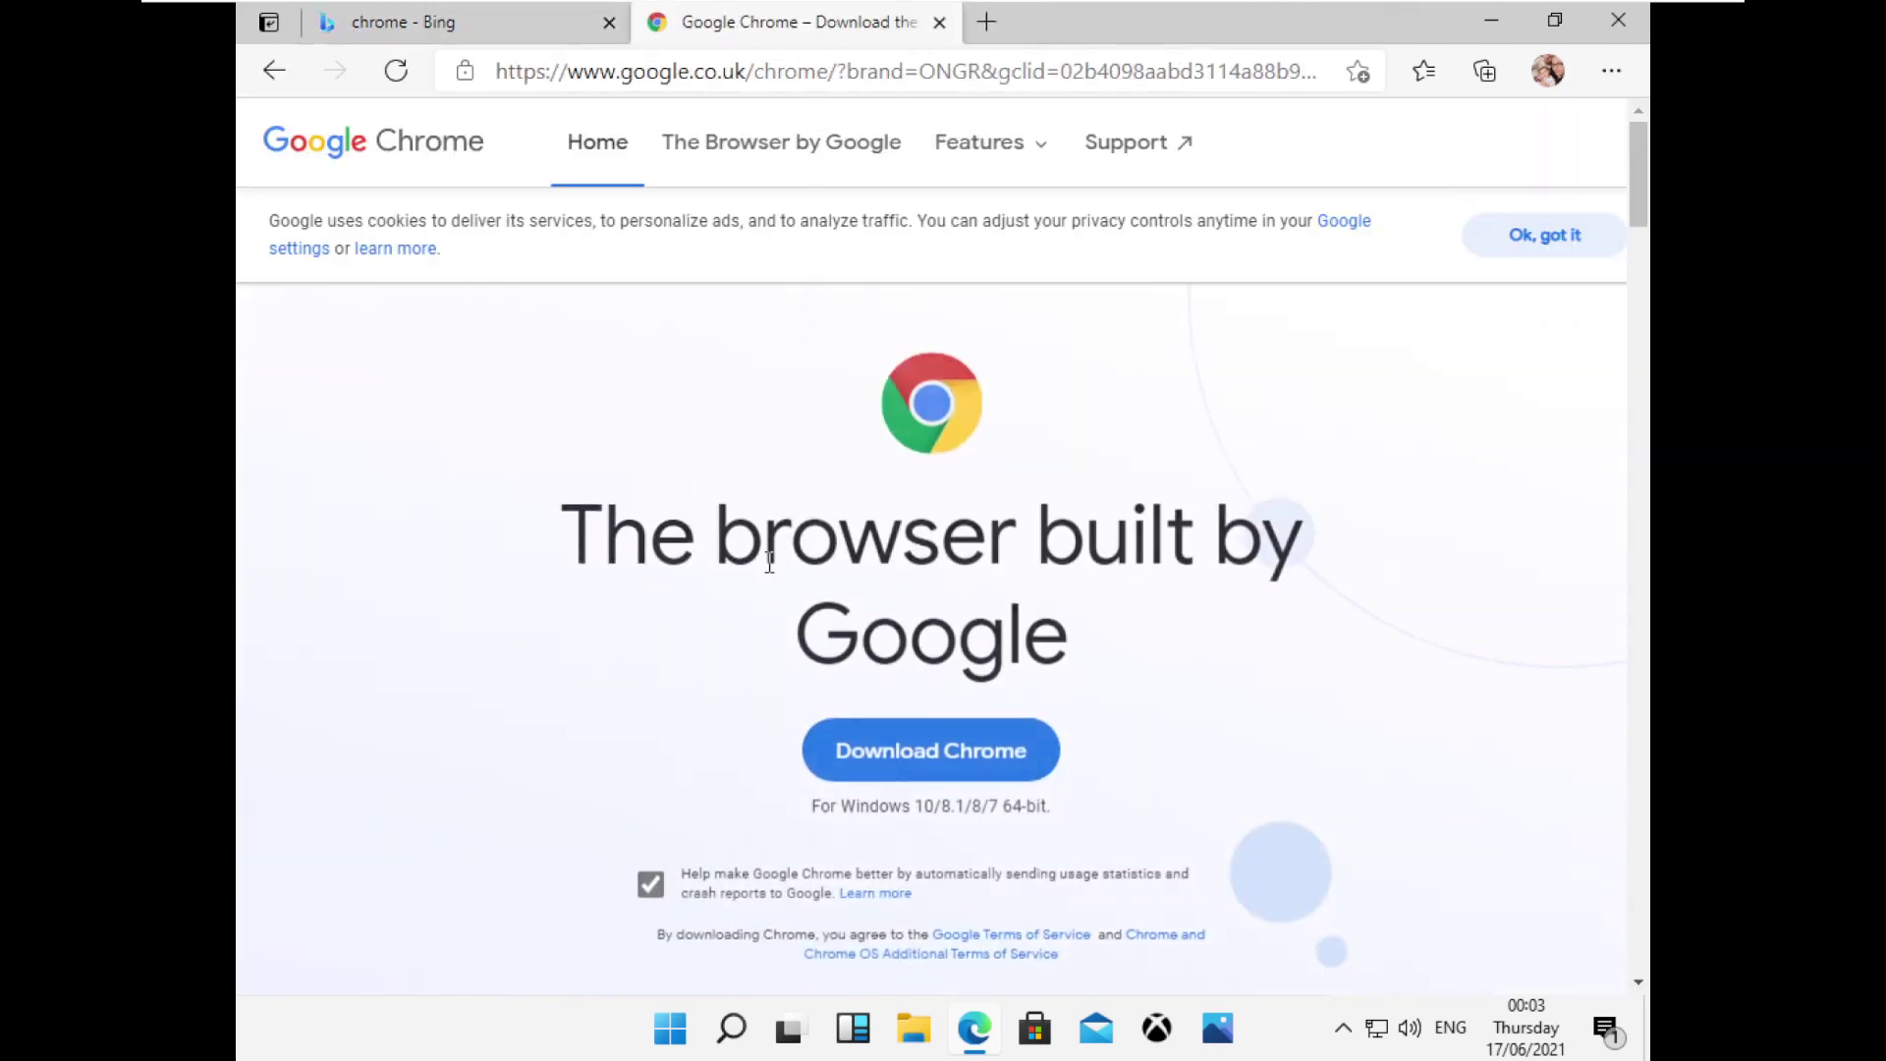
{"action": "left_click", "coordinate": [870, 727]}
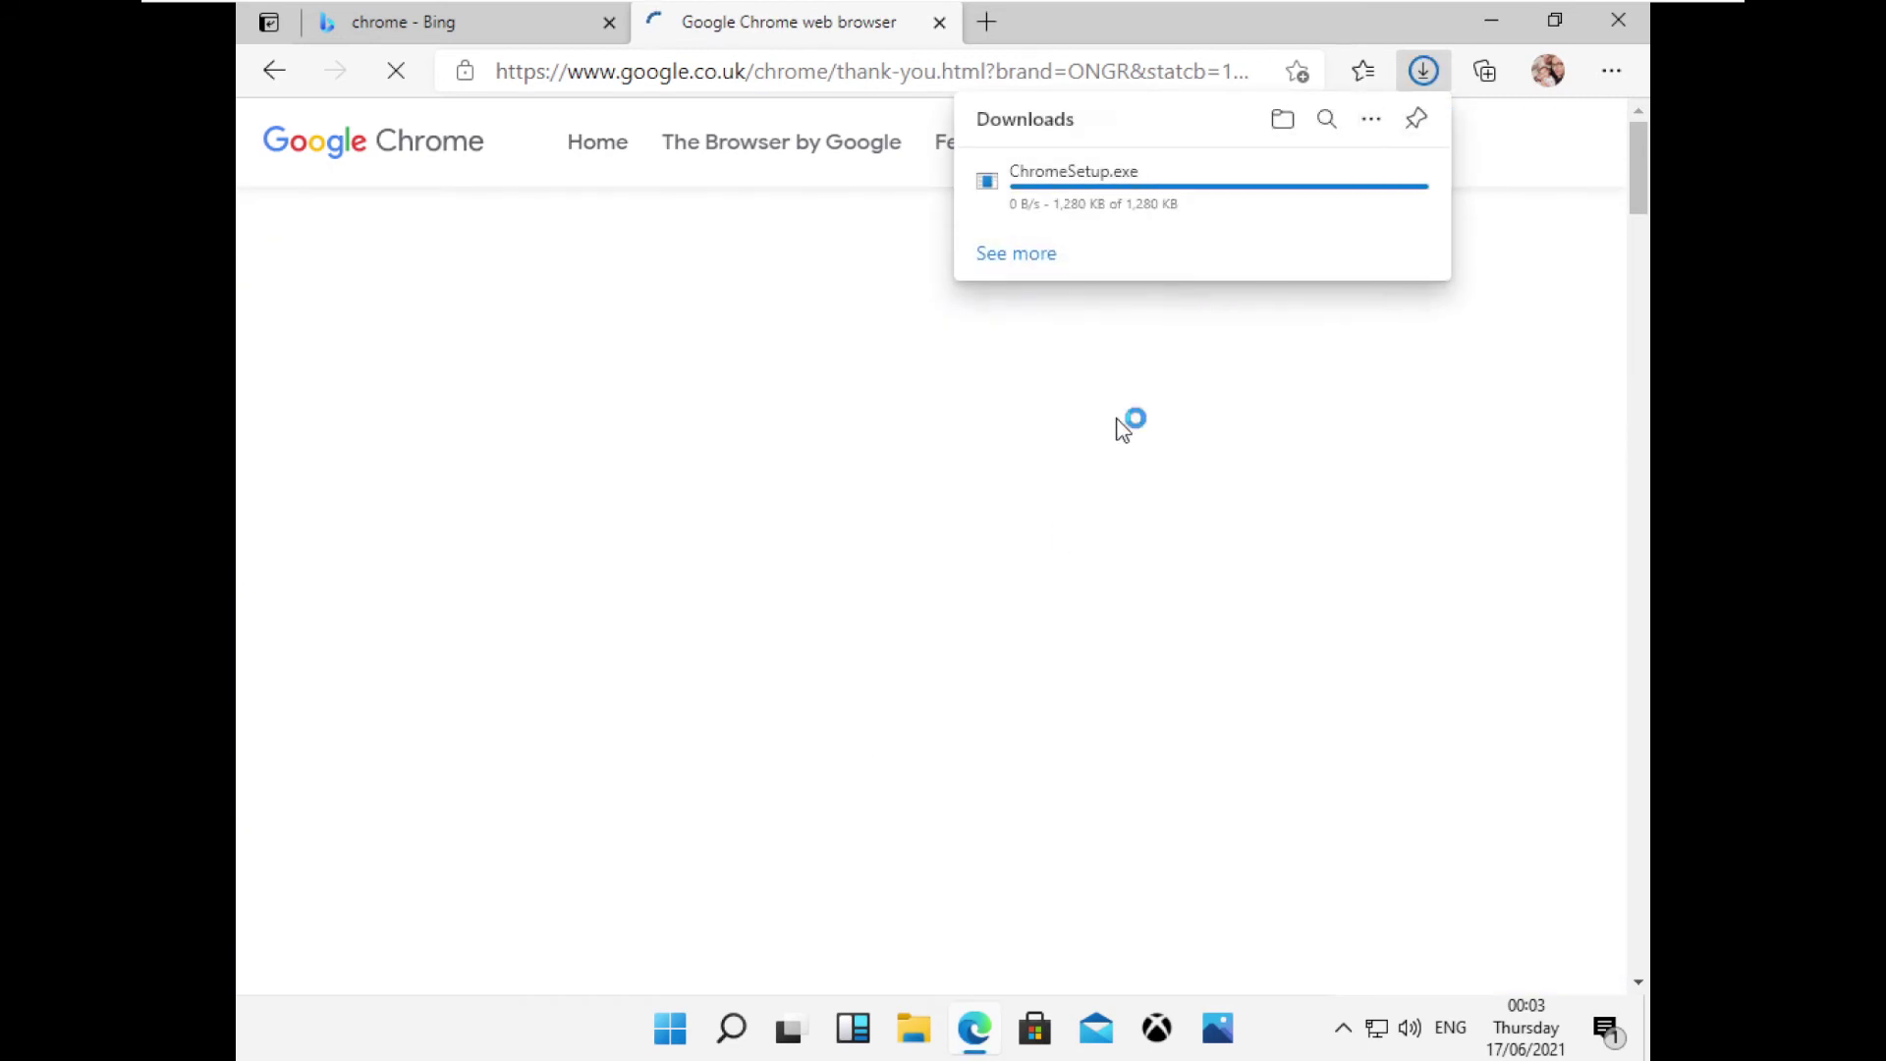
Open the Google homepage from a new search and accept Google's cookie terms.
{"action": "left_click", "coordinate": [801, 73]}
{"action": "type", "text": "g"}
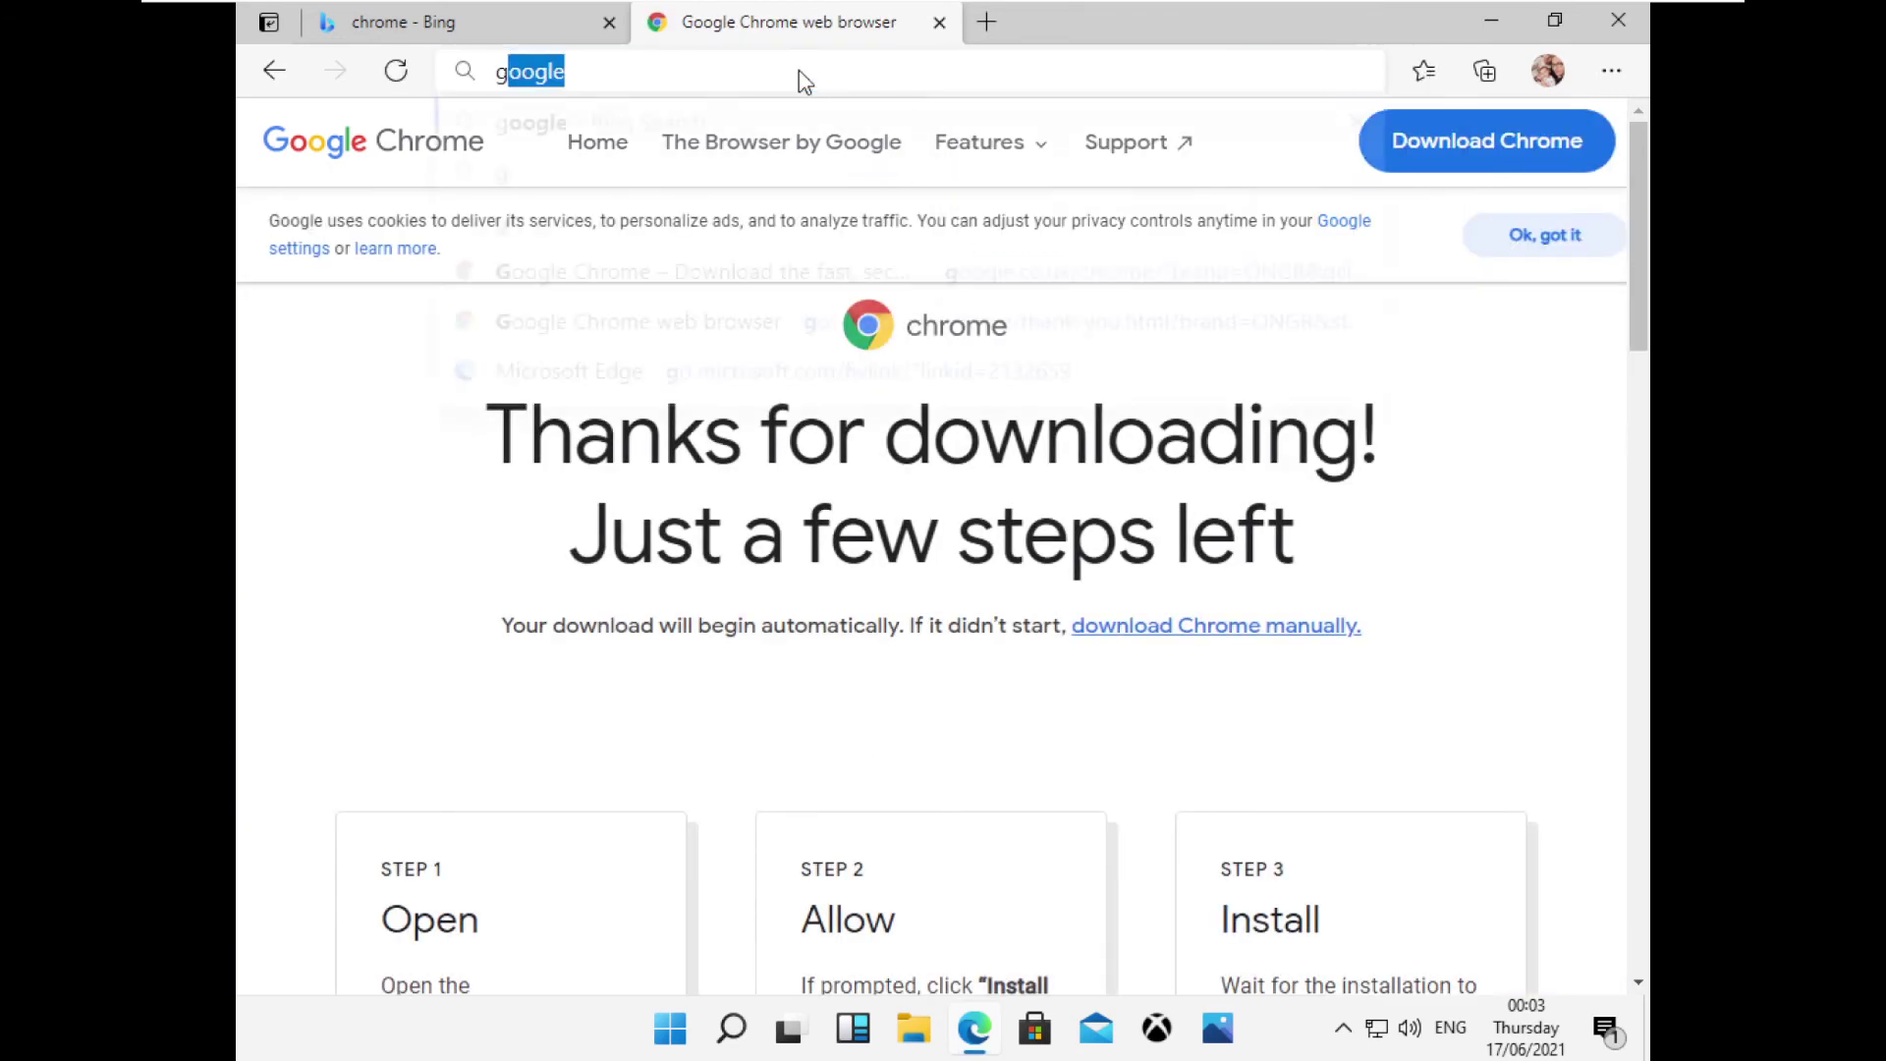
{"action": "key", "text": "Return"}
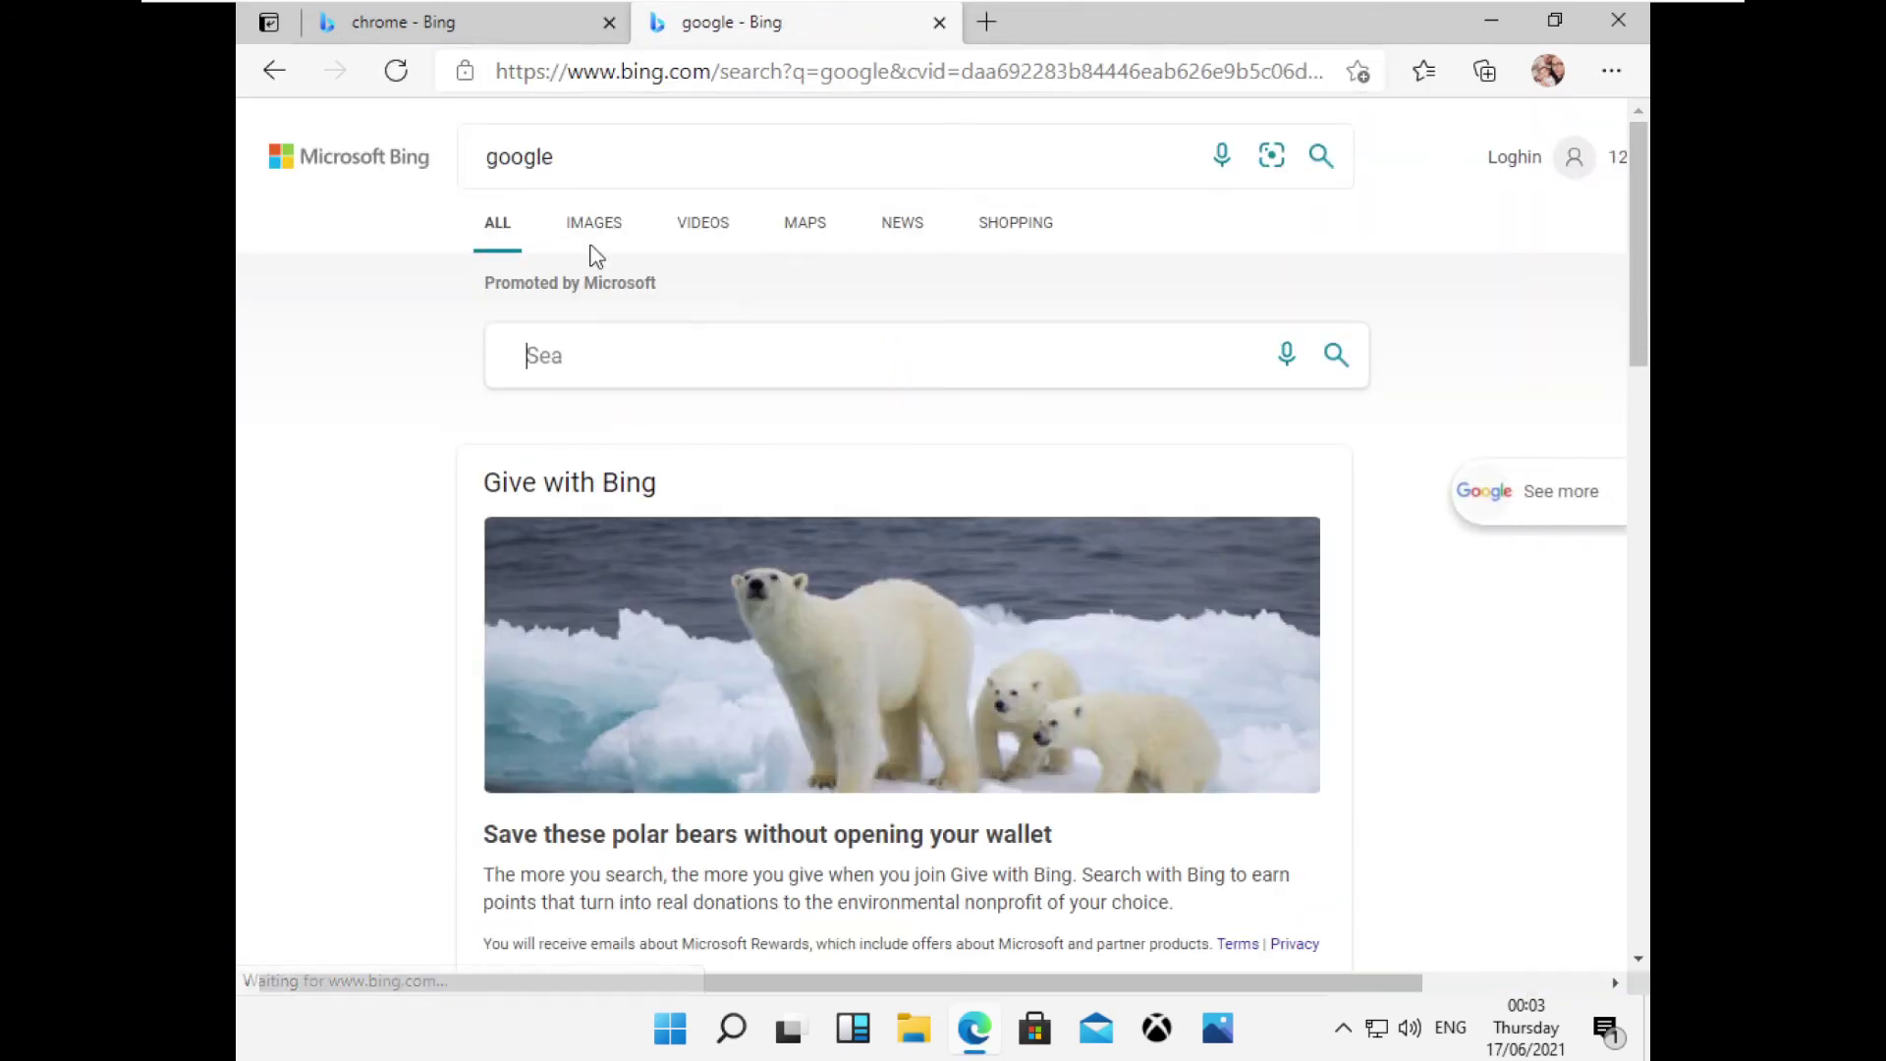
{"action": "scroll", "coordinate": [589, 442], "scroll_direction": "down", "scroll_amount": 5}
{"action": "left_click", "coordinate": [548, 590]}
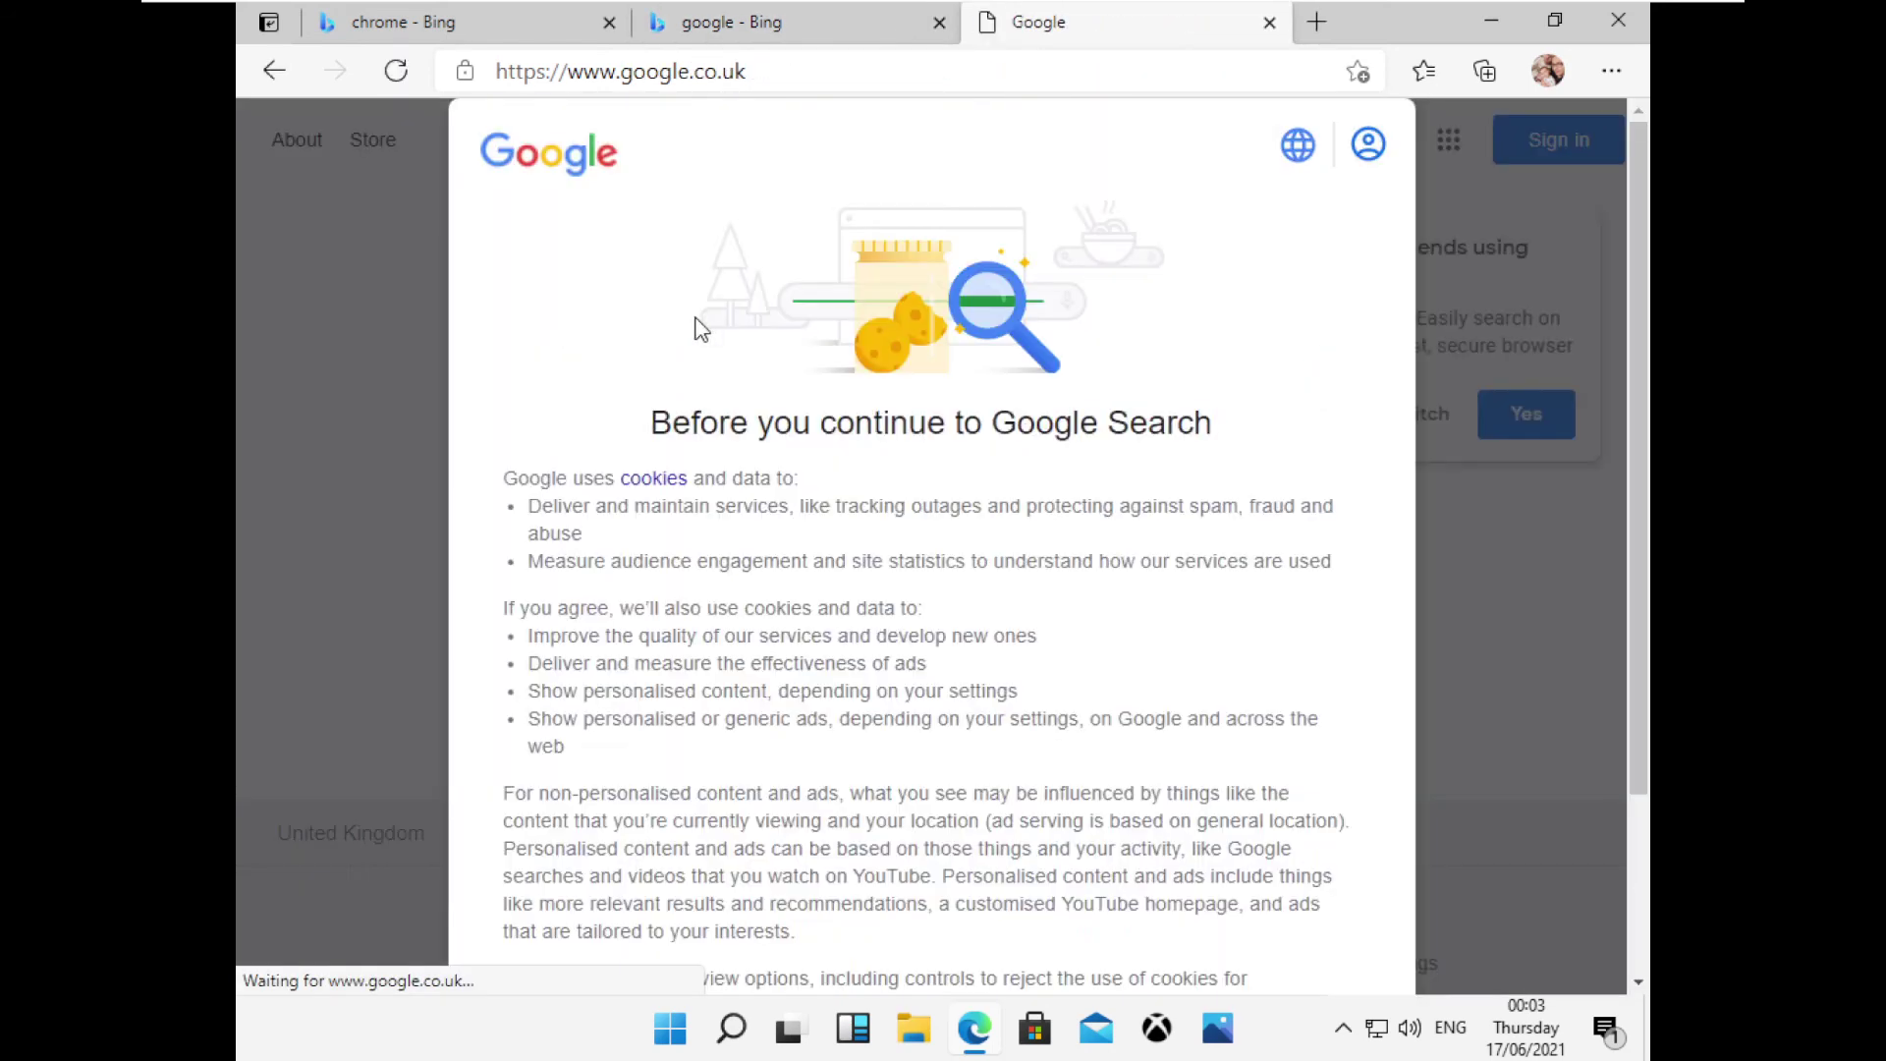
{"action": "scroll", "coordinate": [1000, 829], "scroll_direction": "down", "scroll_amount": 2}
{"action": "left_click", "coordinate": [1012, 879]}
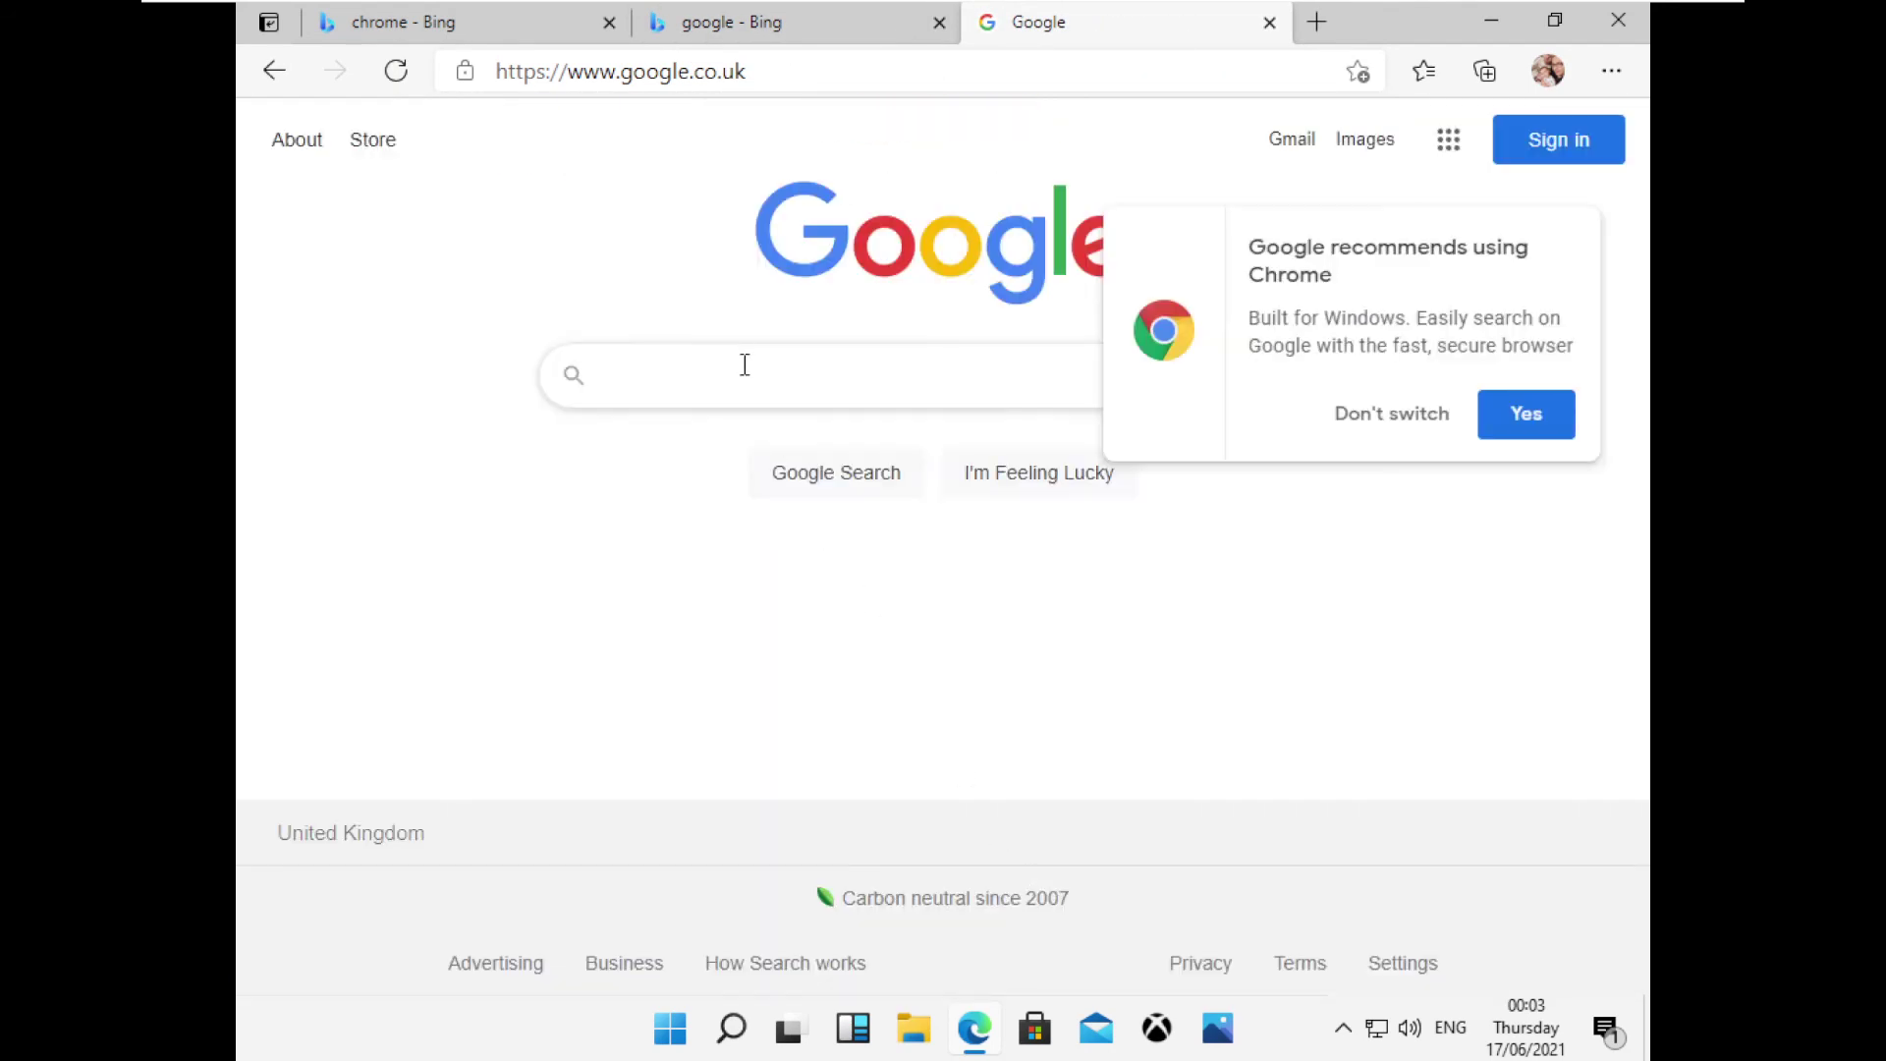
Type 'chrome' into Google's search box, then close the Google tab and exit Edge.
{"action": "left_click", "coordinate": [744, 364]}
{"action": "type", "text": "chrome"}
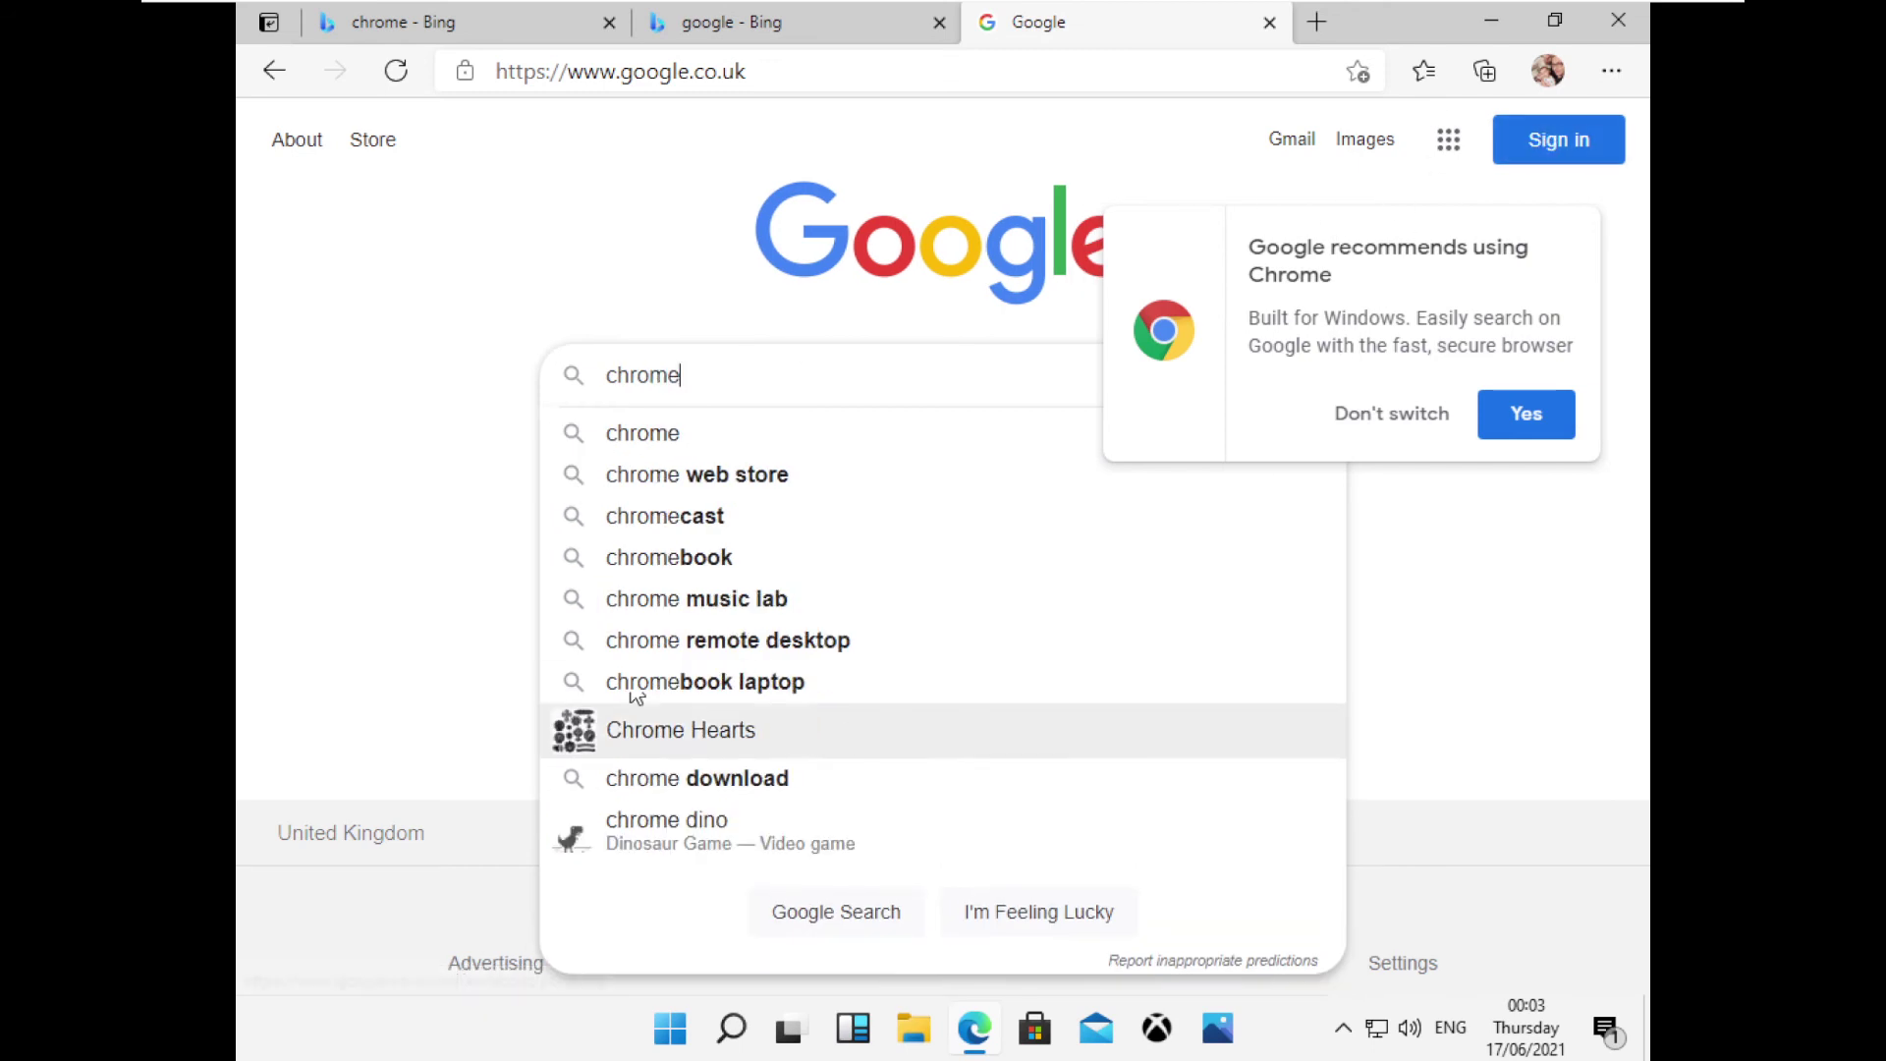
{"action": "left_click", "coordinate": [510, 211]}
{"action": "left_click", "coordinate": [1269, 22]}
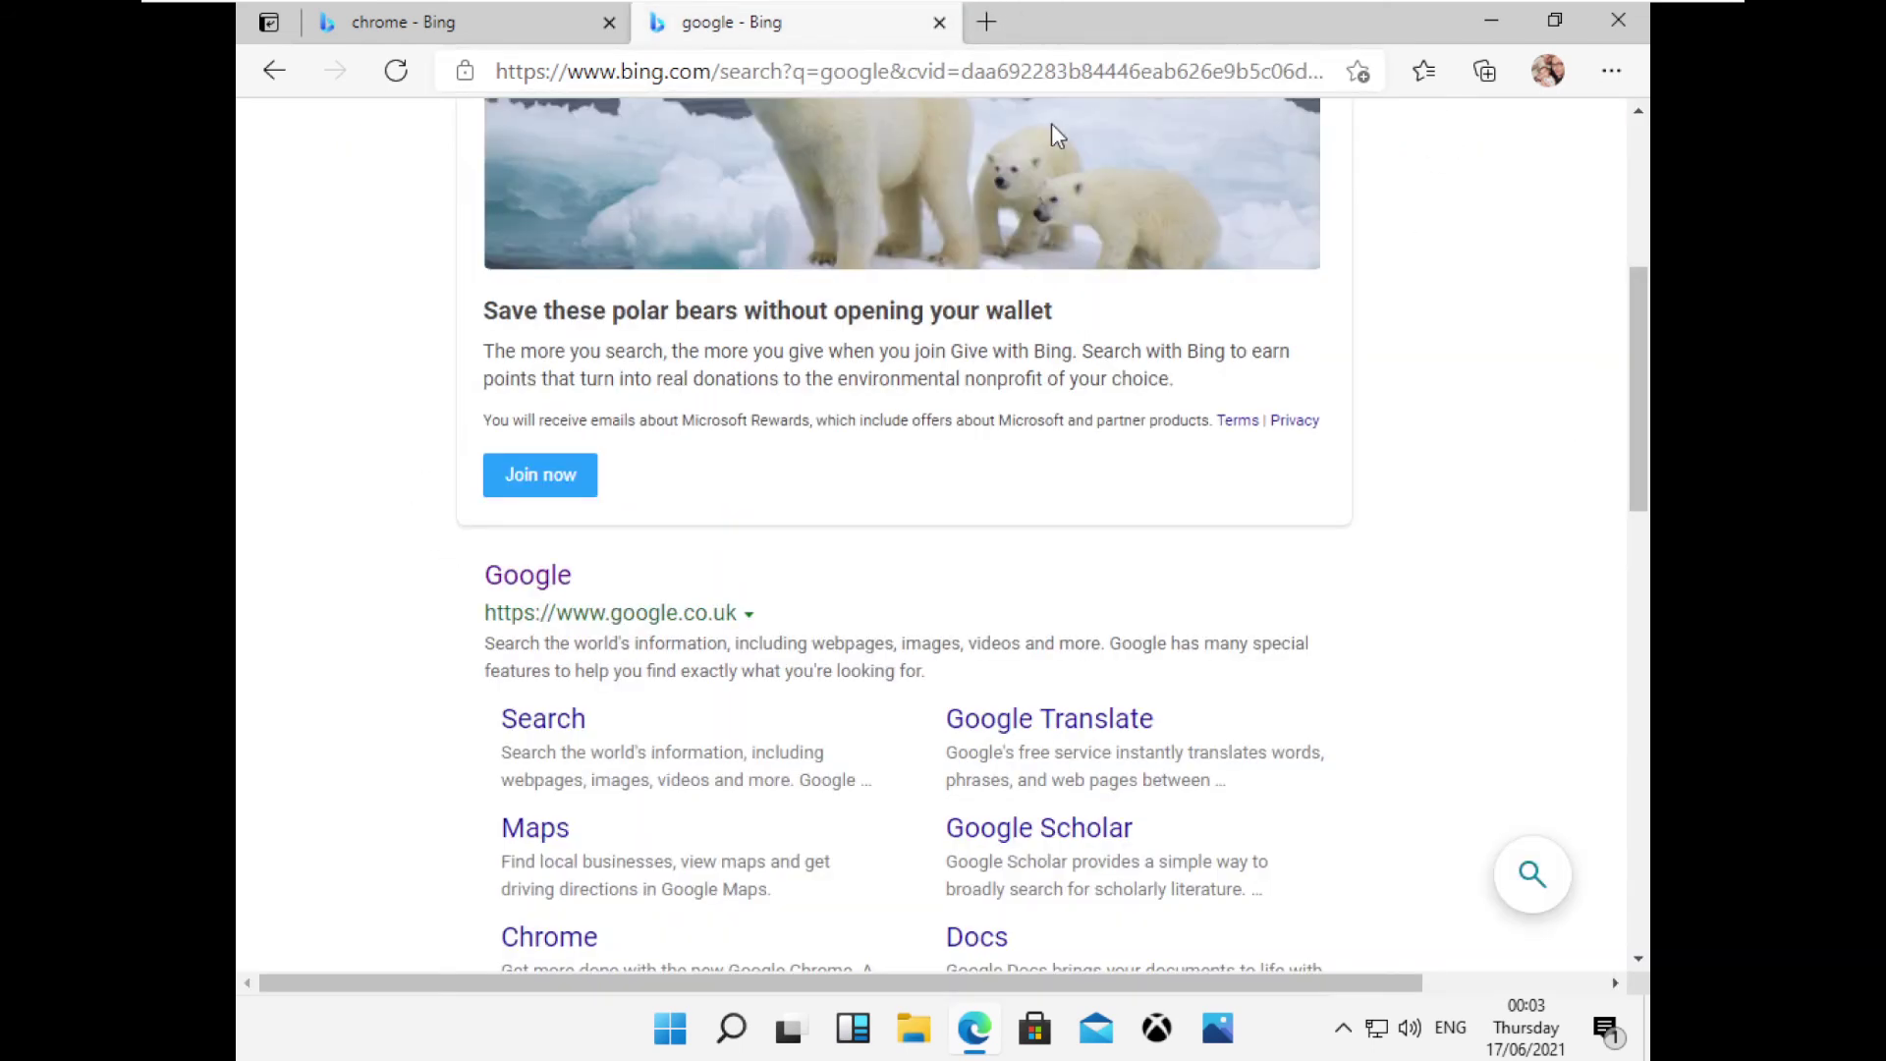
{"action": "left_click", "coordinate": [1612, 73]}
{"action": "left_click", "coordinate": [1618, 24]}
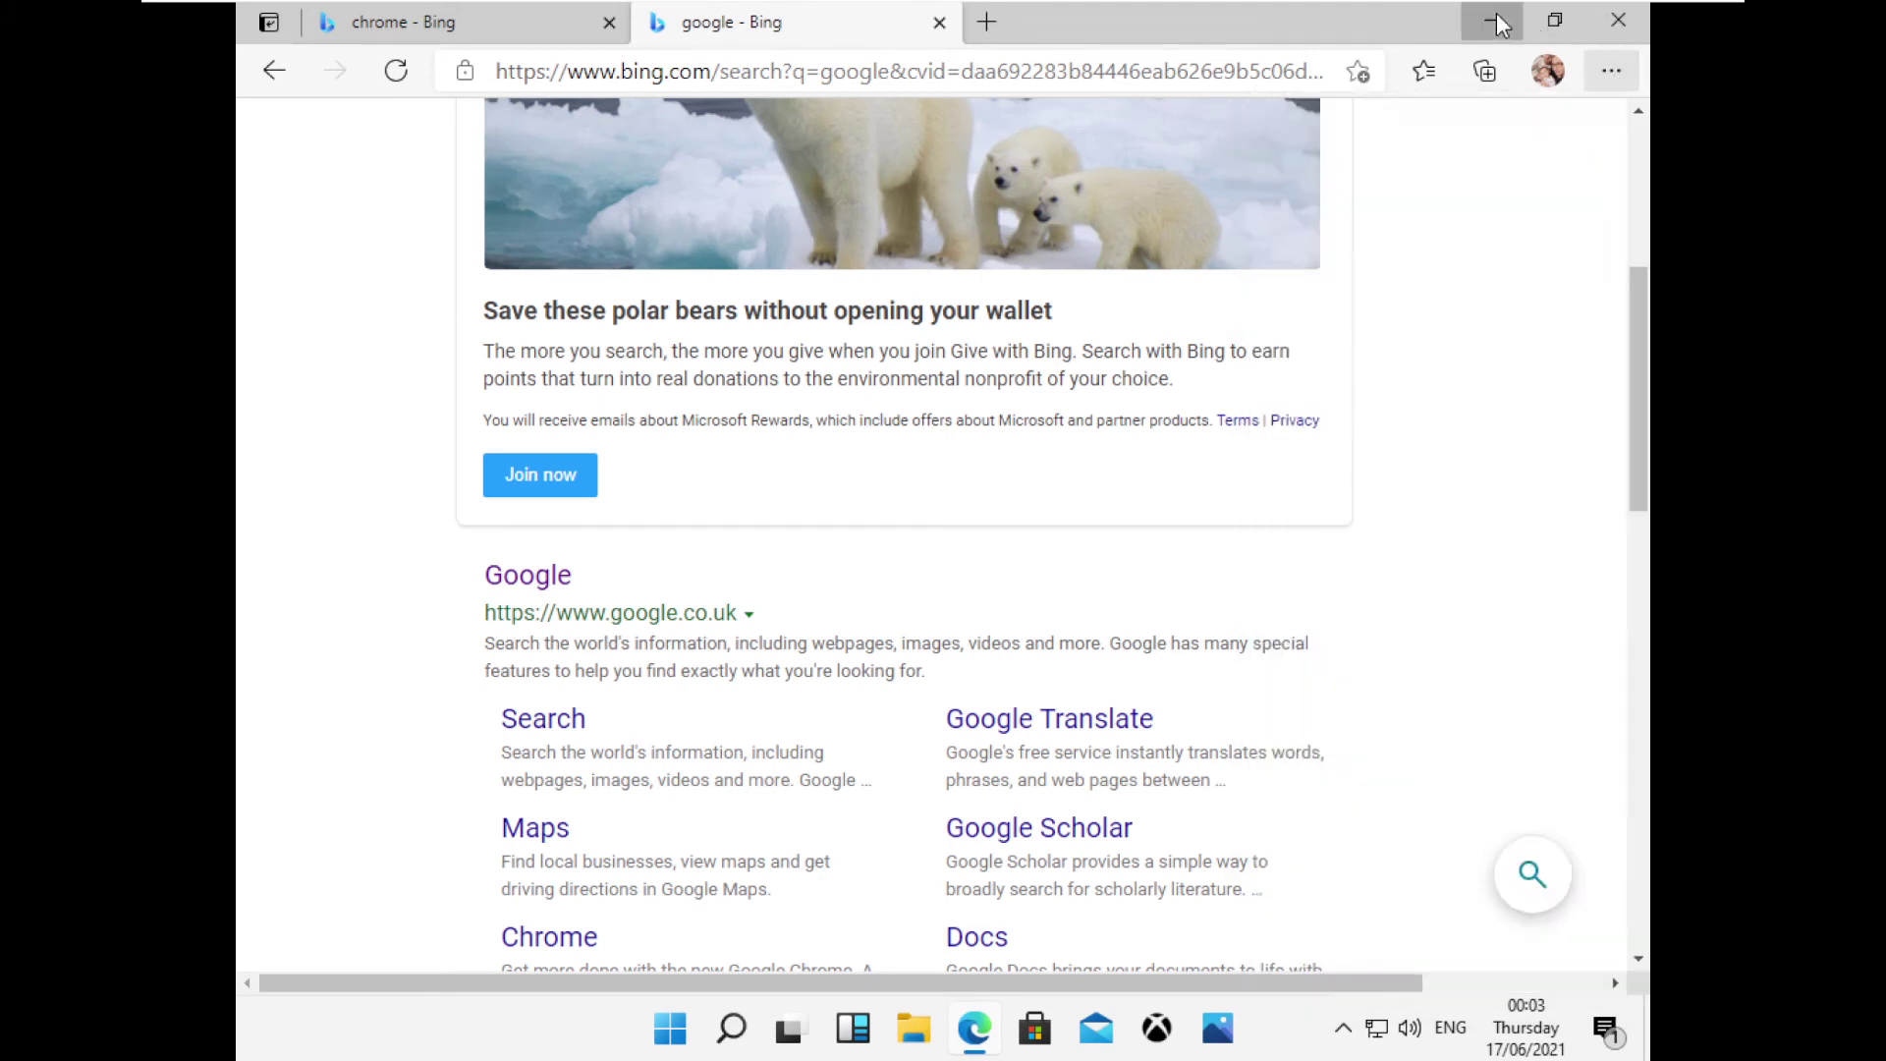
{"action": "left_click", "coordinate": [1618, 23]}
Run ChromeSetup from the Downloads folder in File Explorer and approve the UAC prompt.
{"action": "left_click", "coordinate": [912, 1031]}
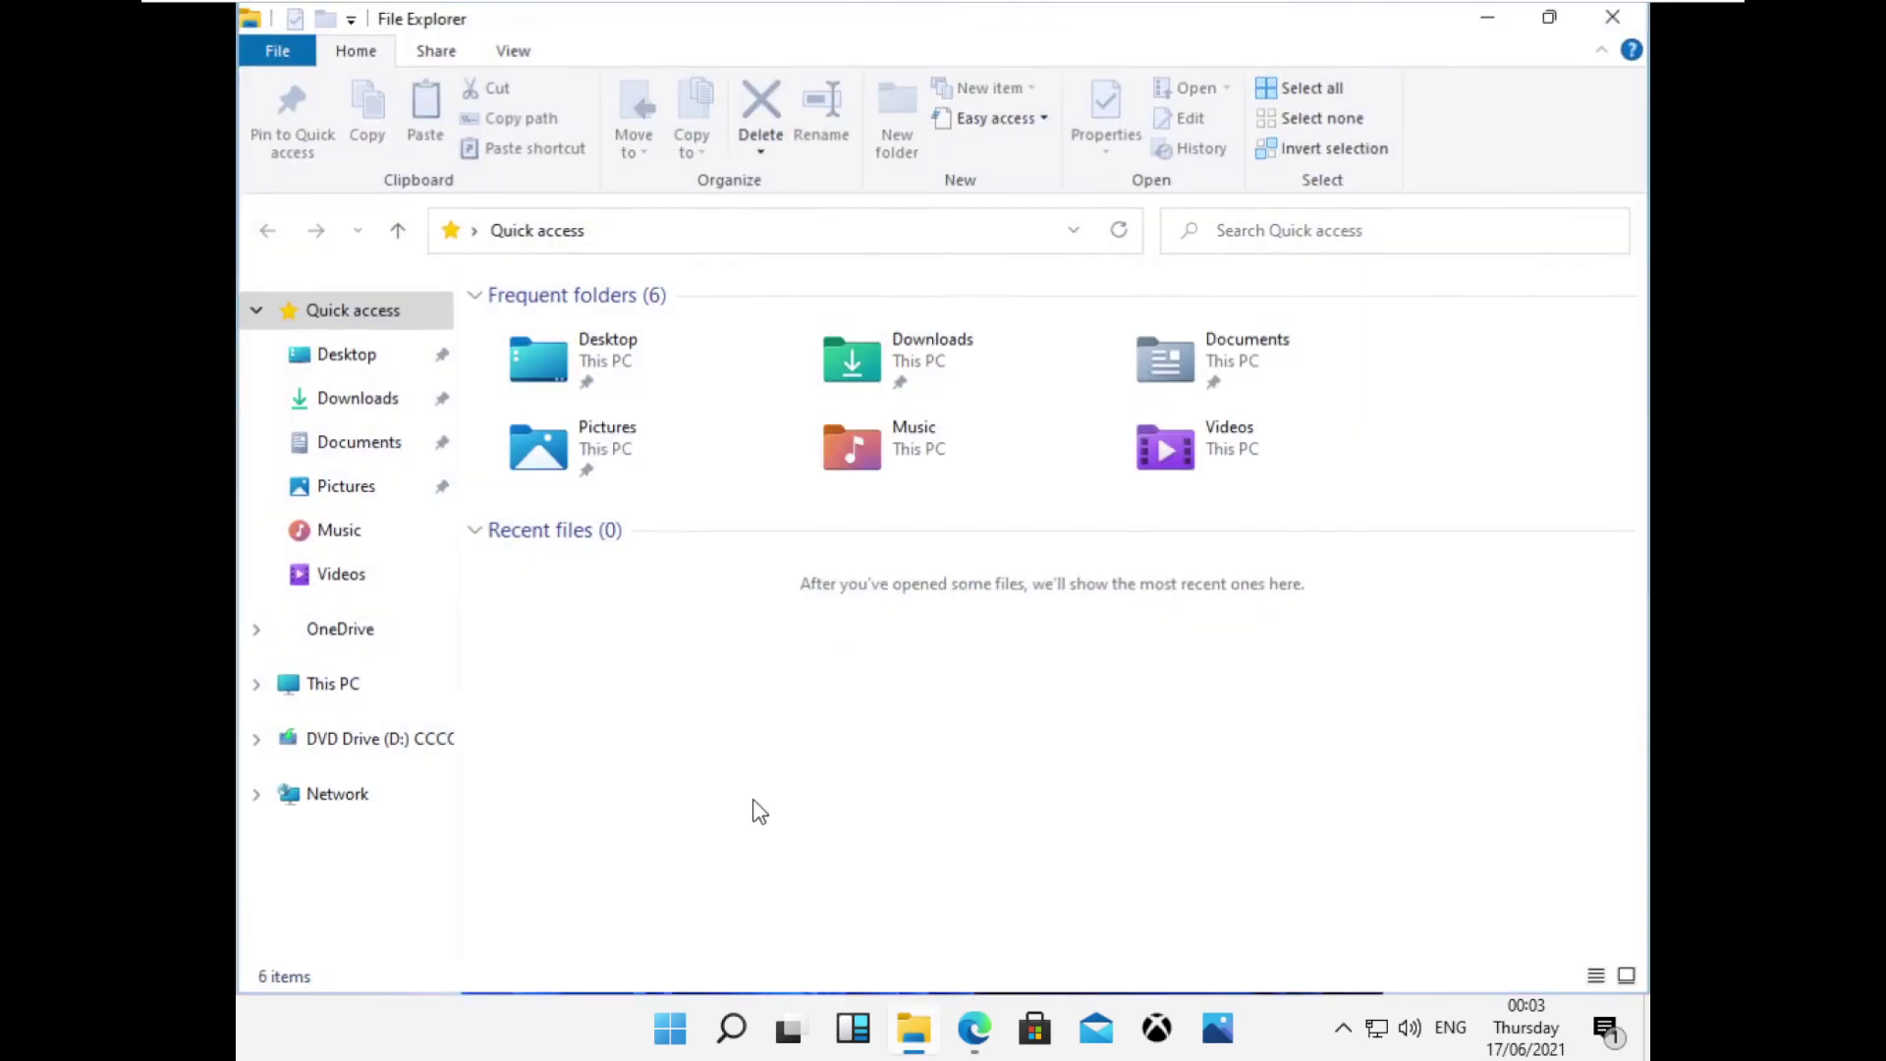
{"action": "left_click", "coordinate": [352, 397]}
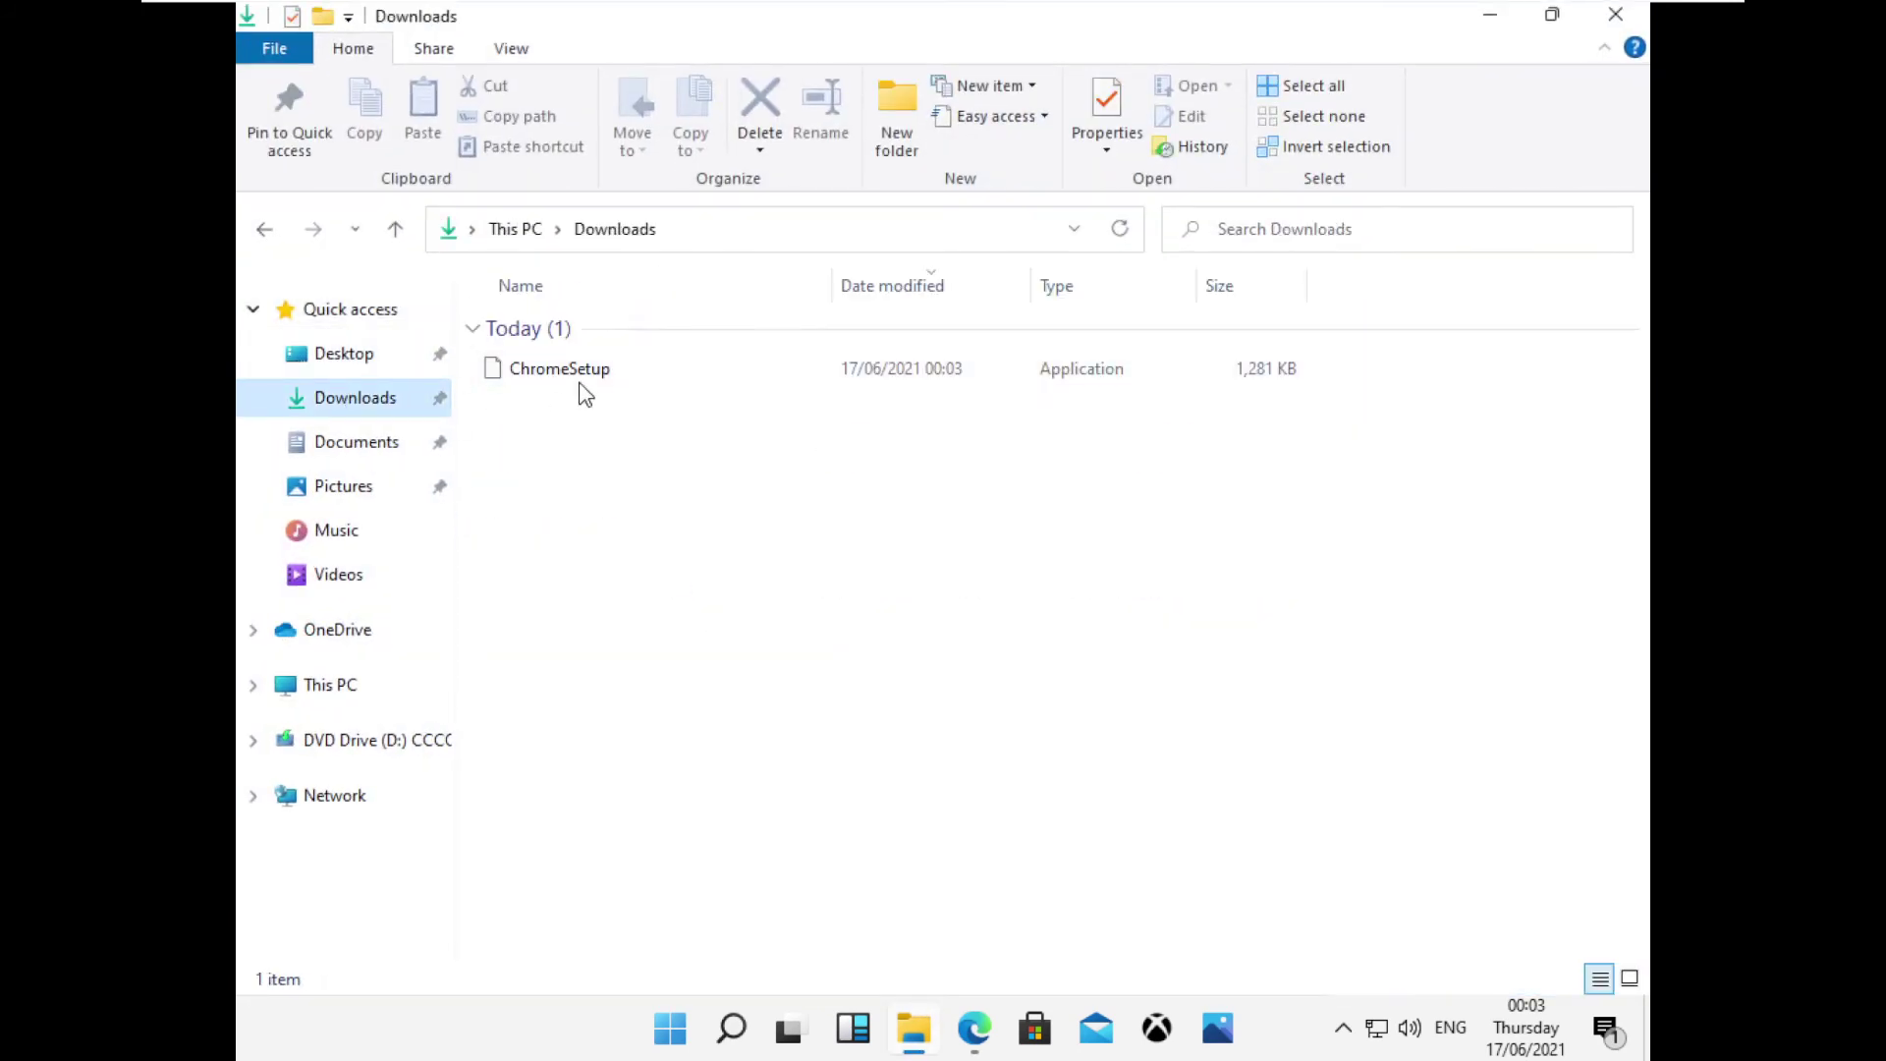
{"action": "double_click", "coordinate": [578, 375]}
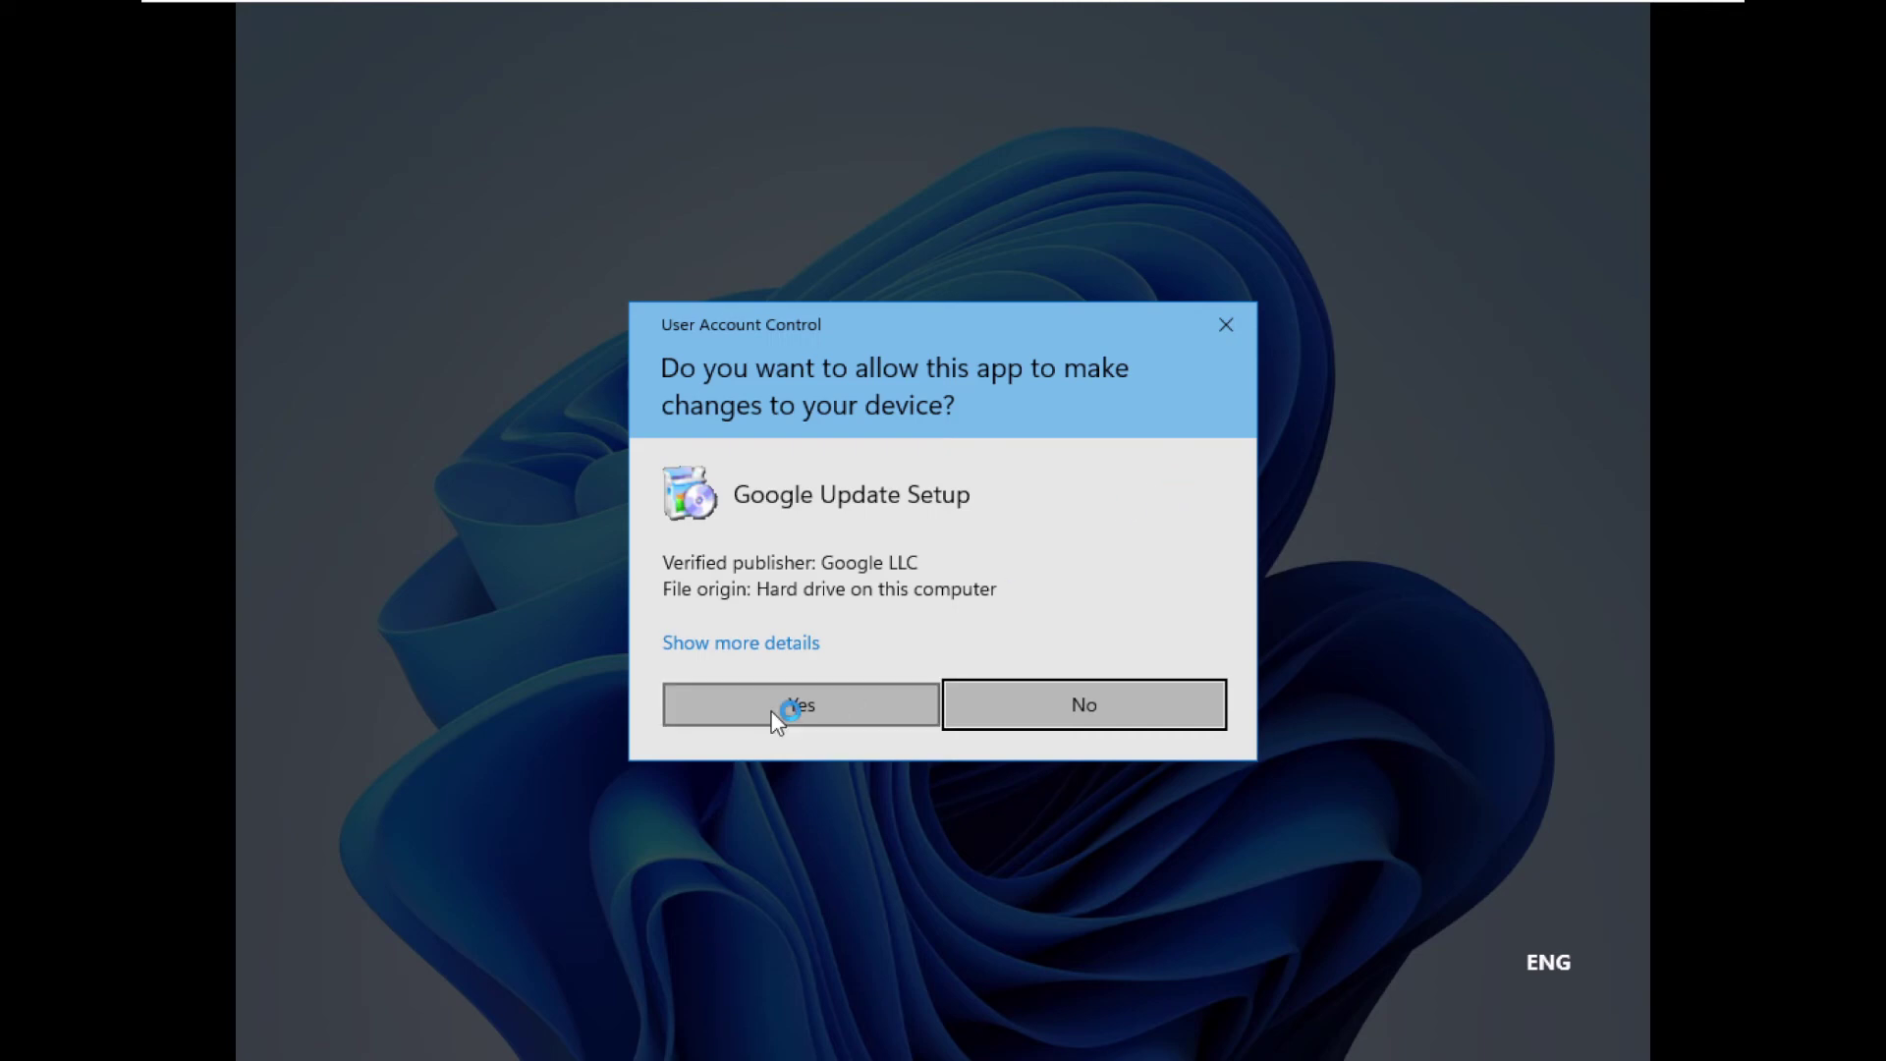
{"action": "left_click", "coordinate": [773, 709]}
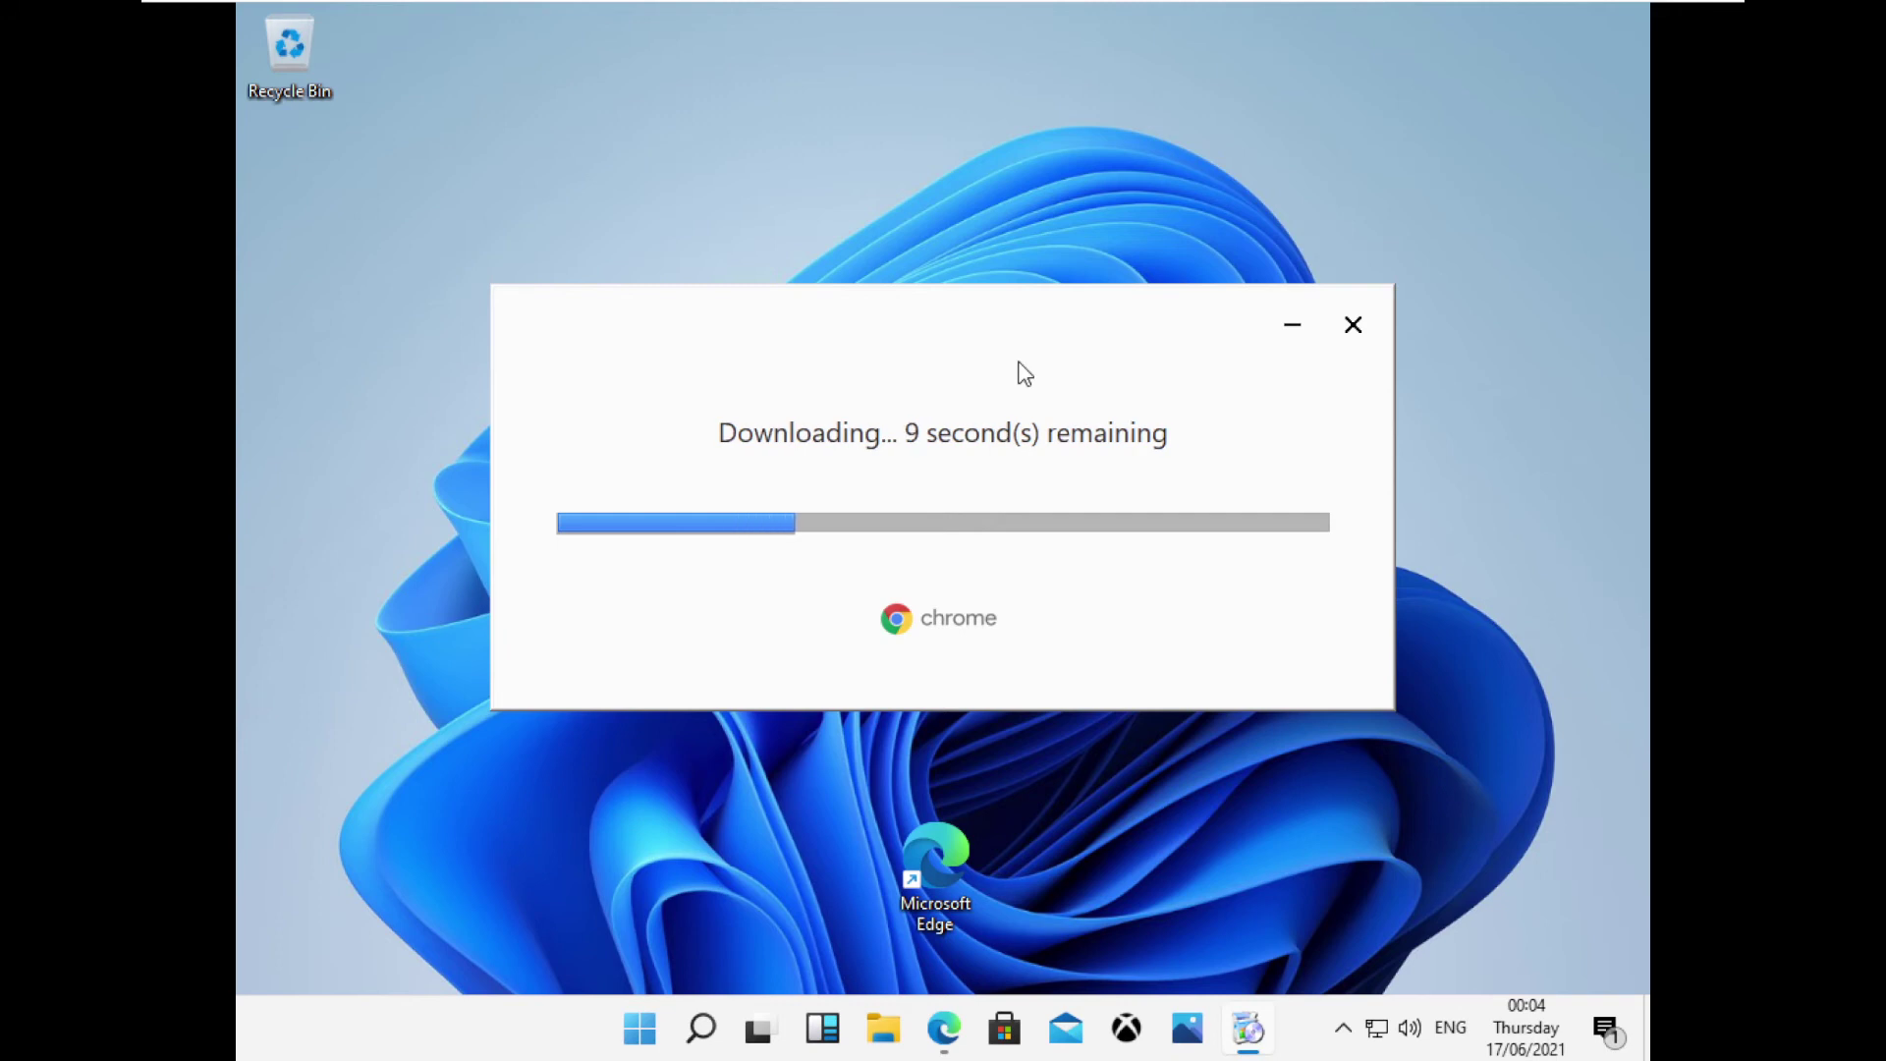
{"action": "left_click", "coordinate": [646, 1017]}
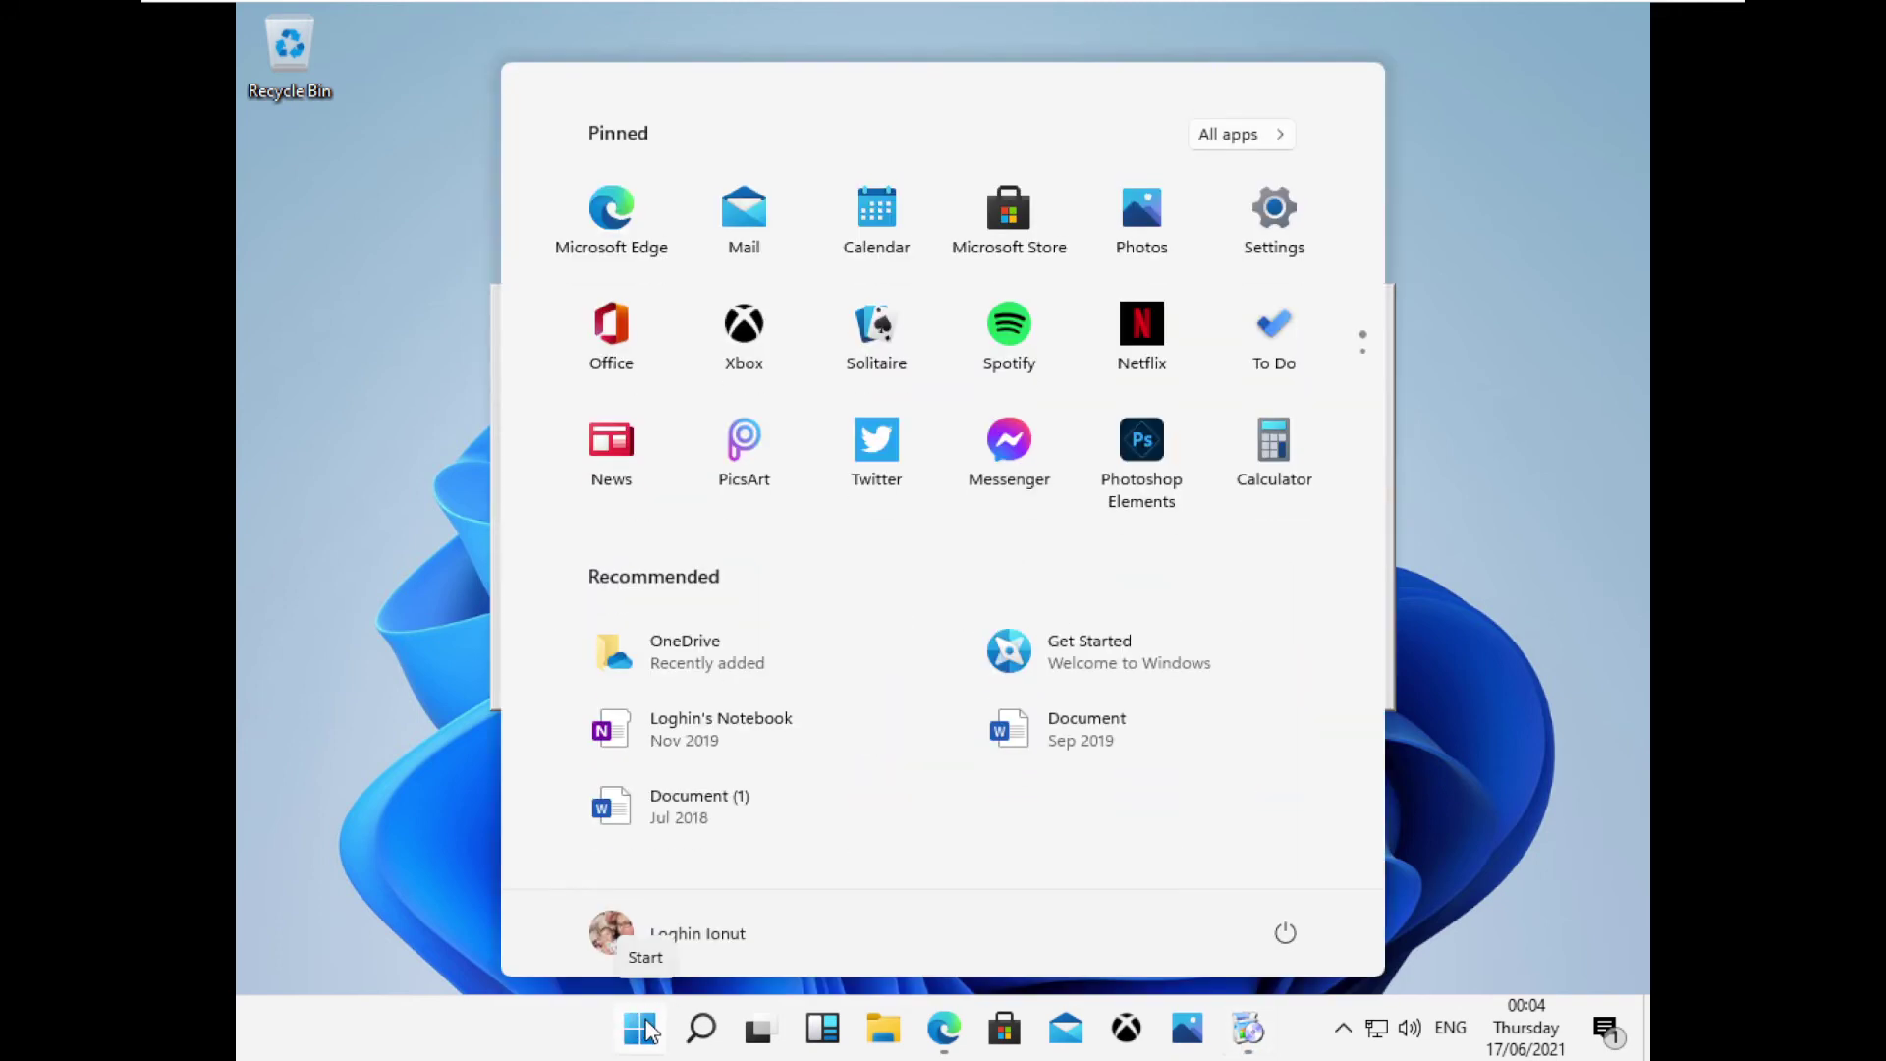
Open Settings with Win+I and go to Update & Security > Windows Insider Program.
{"action": "scroll", "coordinate": [983, 442], "scroll_direction": "down", "scroll_amount": 1}
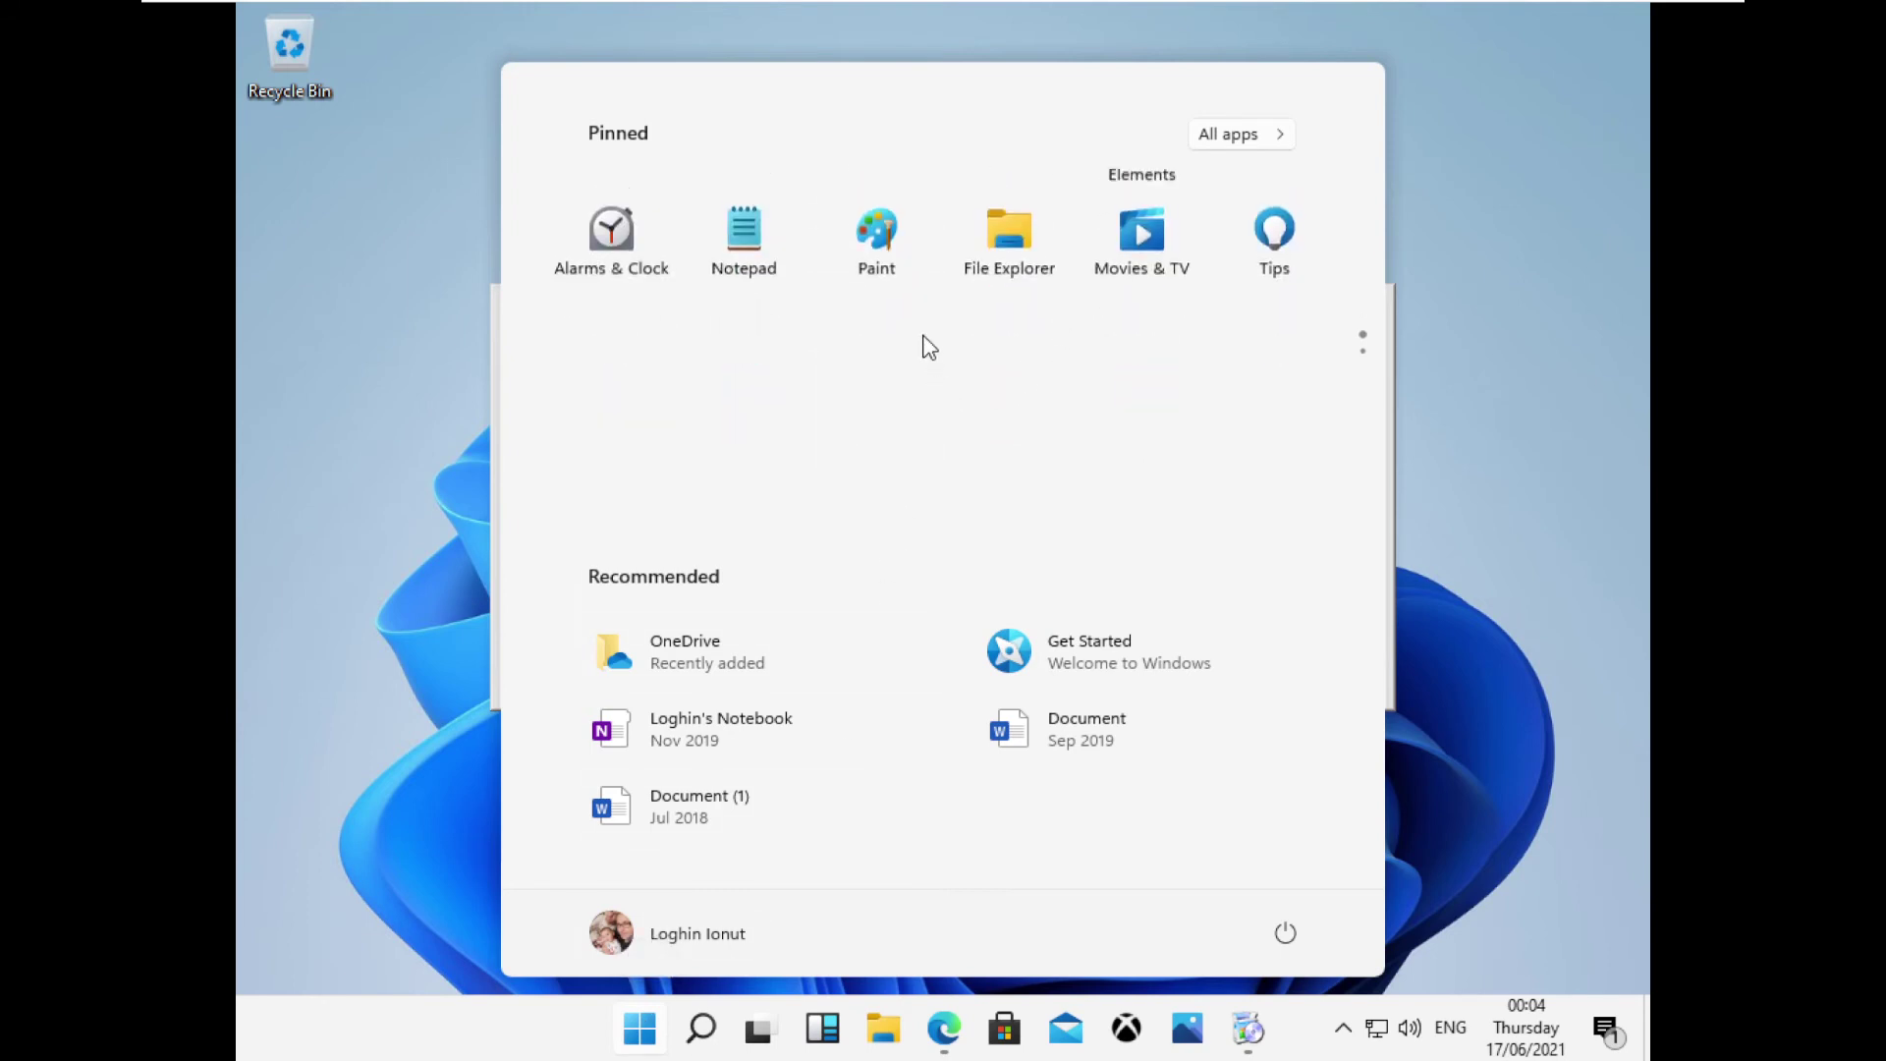
{"action": "scroll", "coordinate": [933, 494], "scroll_direction": "up", "scroll_amount": 1}
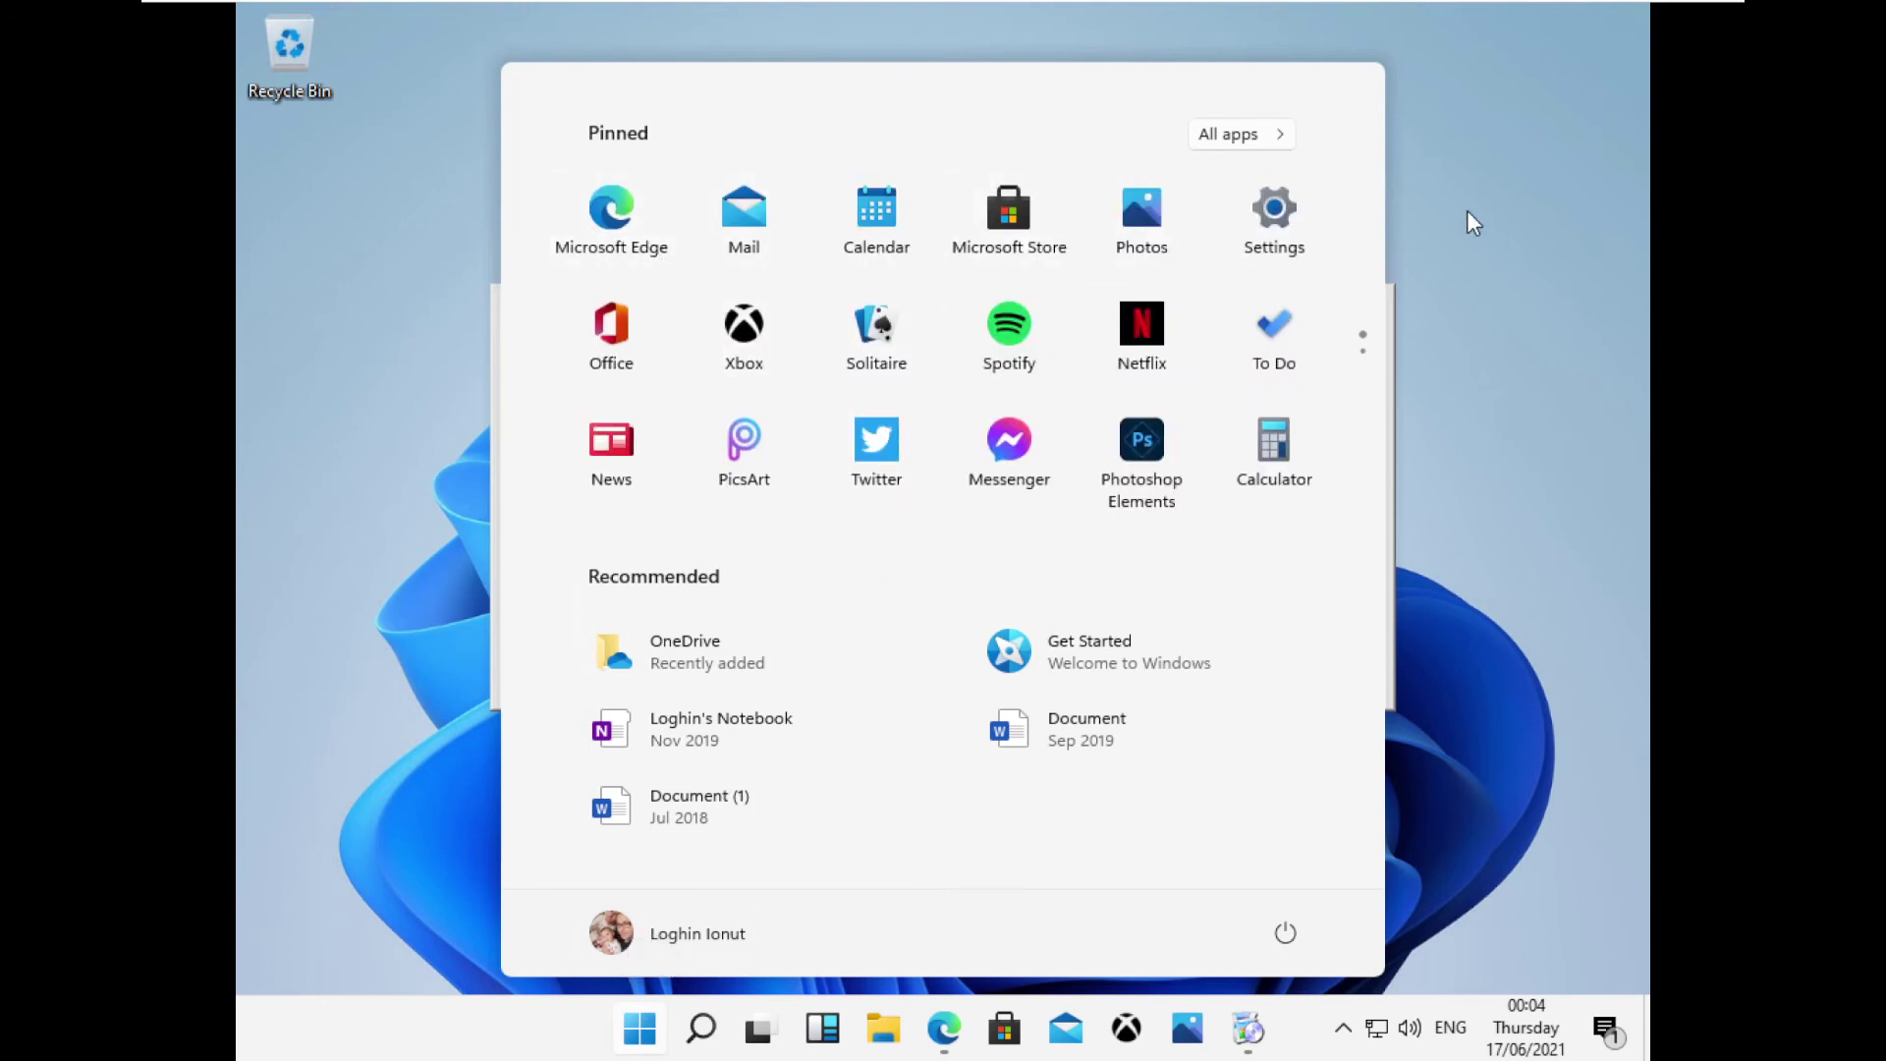
{"action": "key", "text": "super+i"}
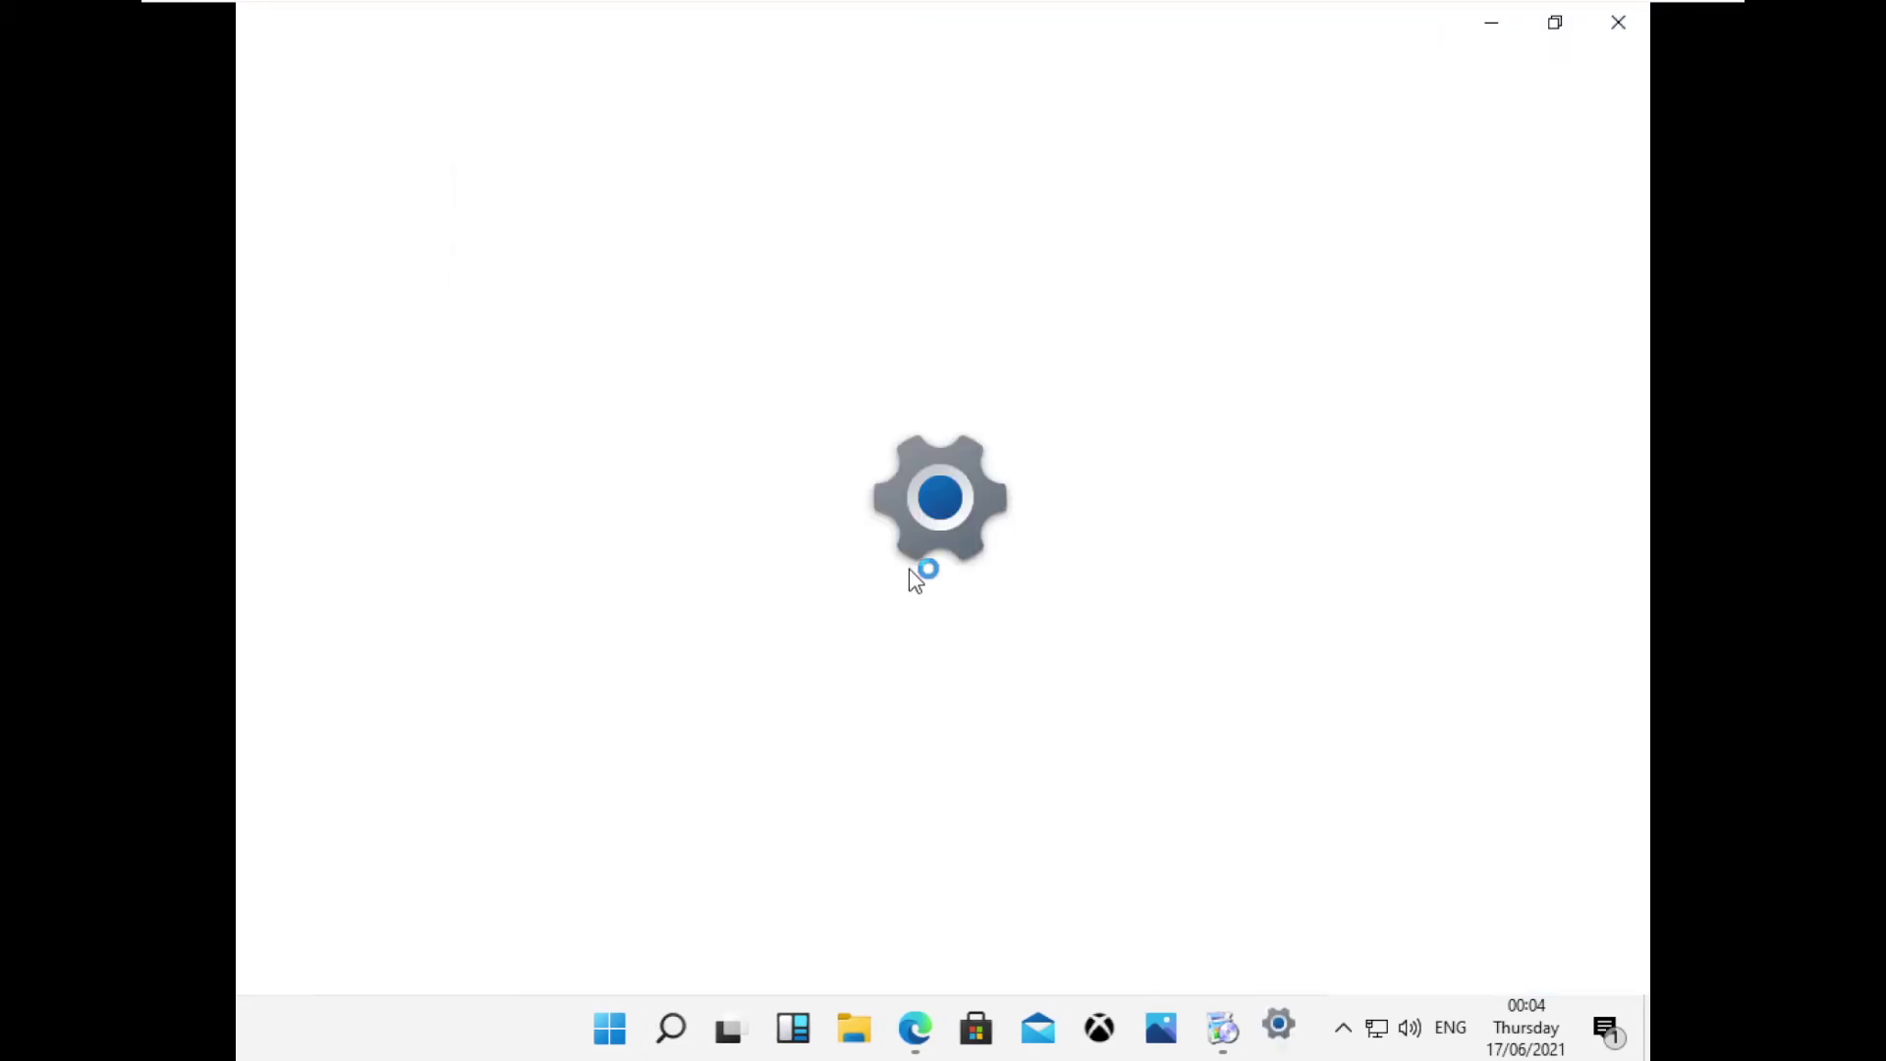
{"action": "left_click", "coordinate": [692, 813]}
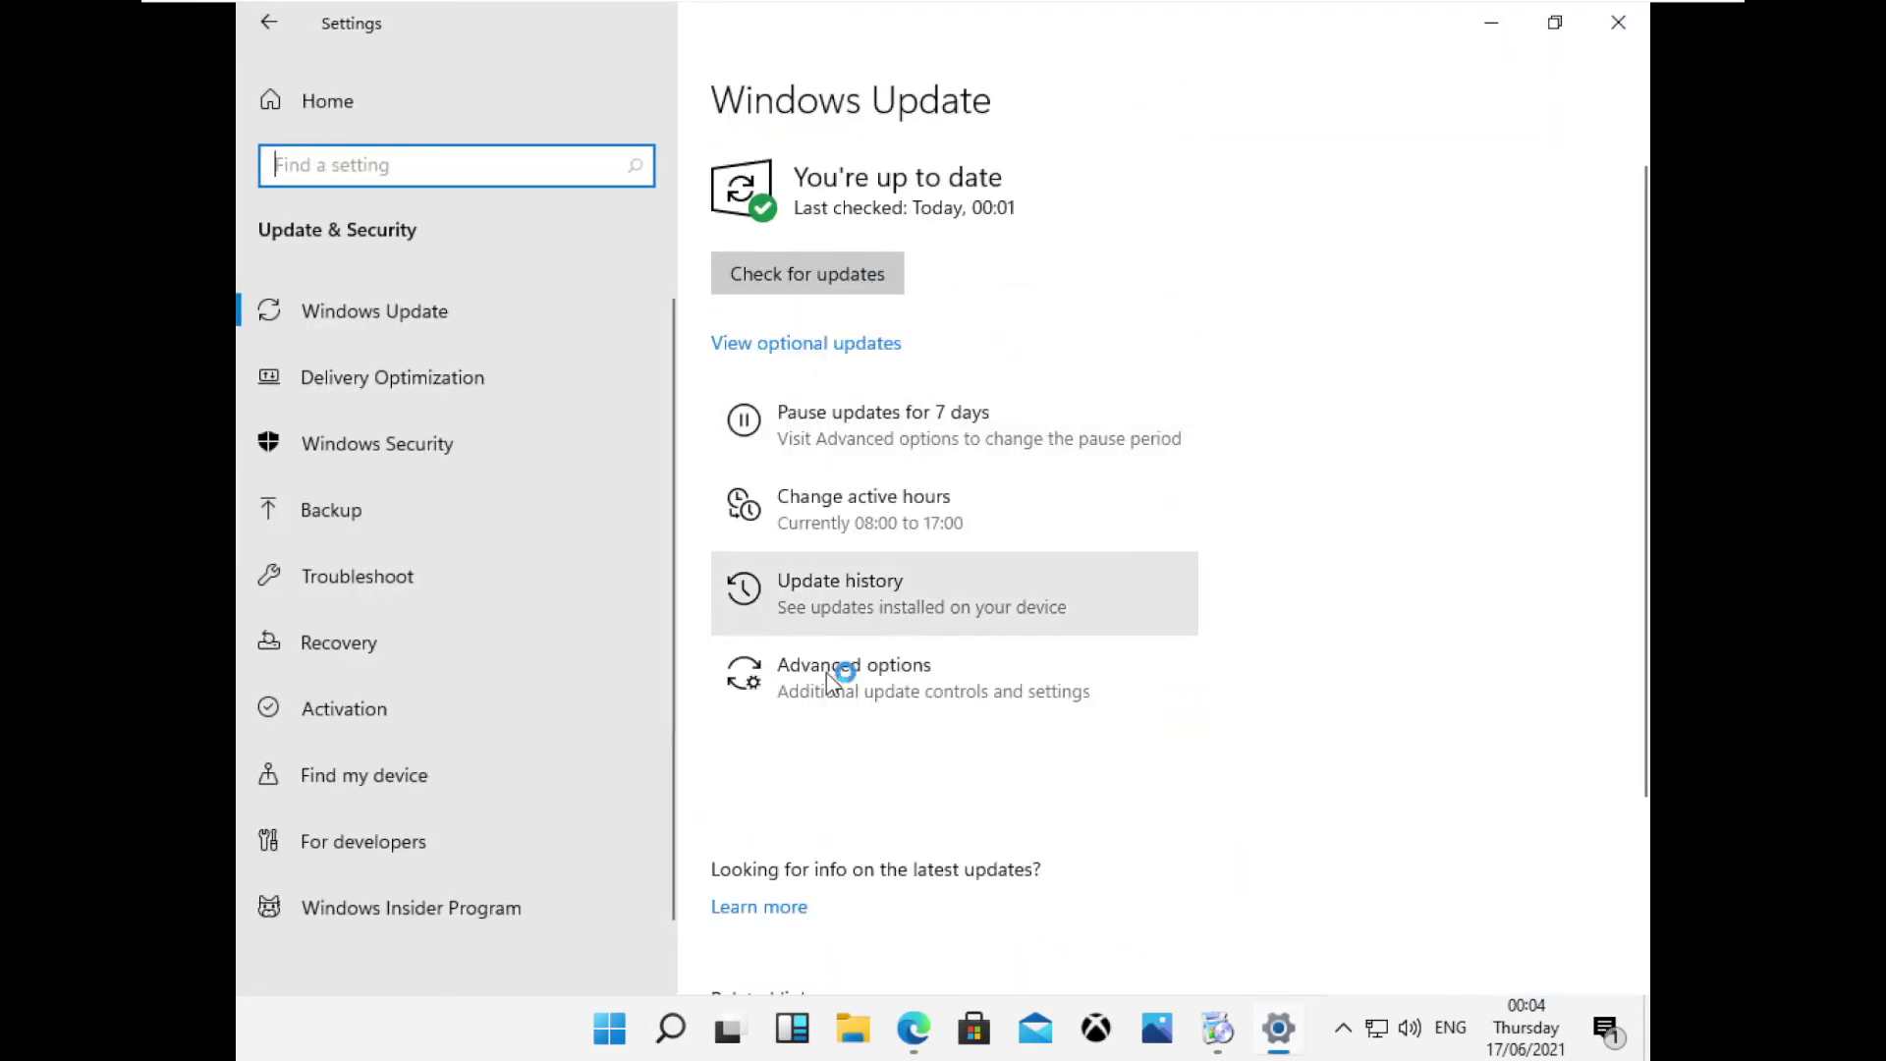
{"action": "scroll", "coordinate": [855, 550], "scroll_direction": "down", "scroll_amount": 3}
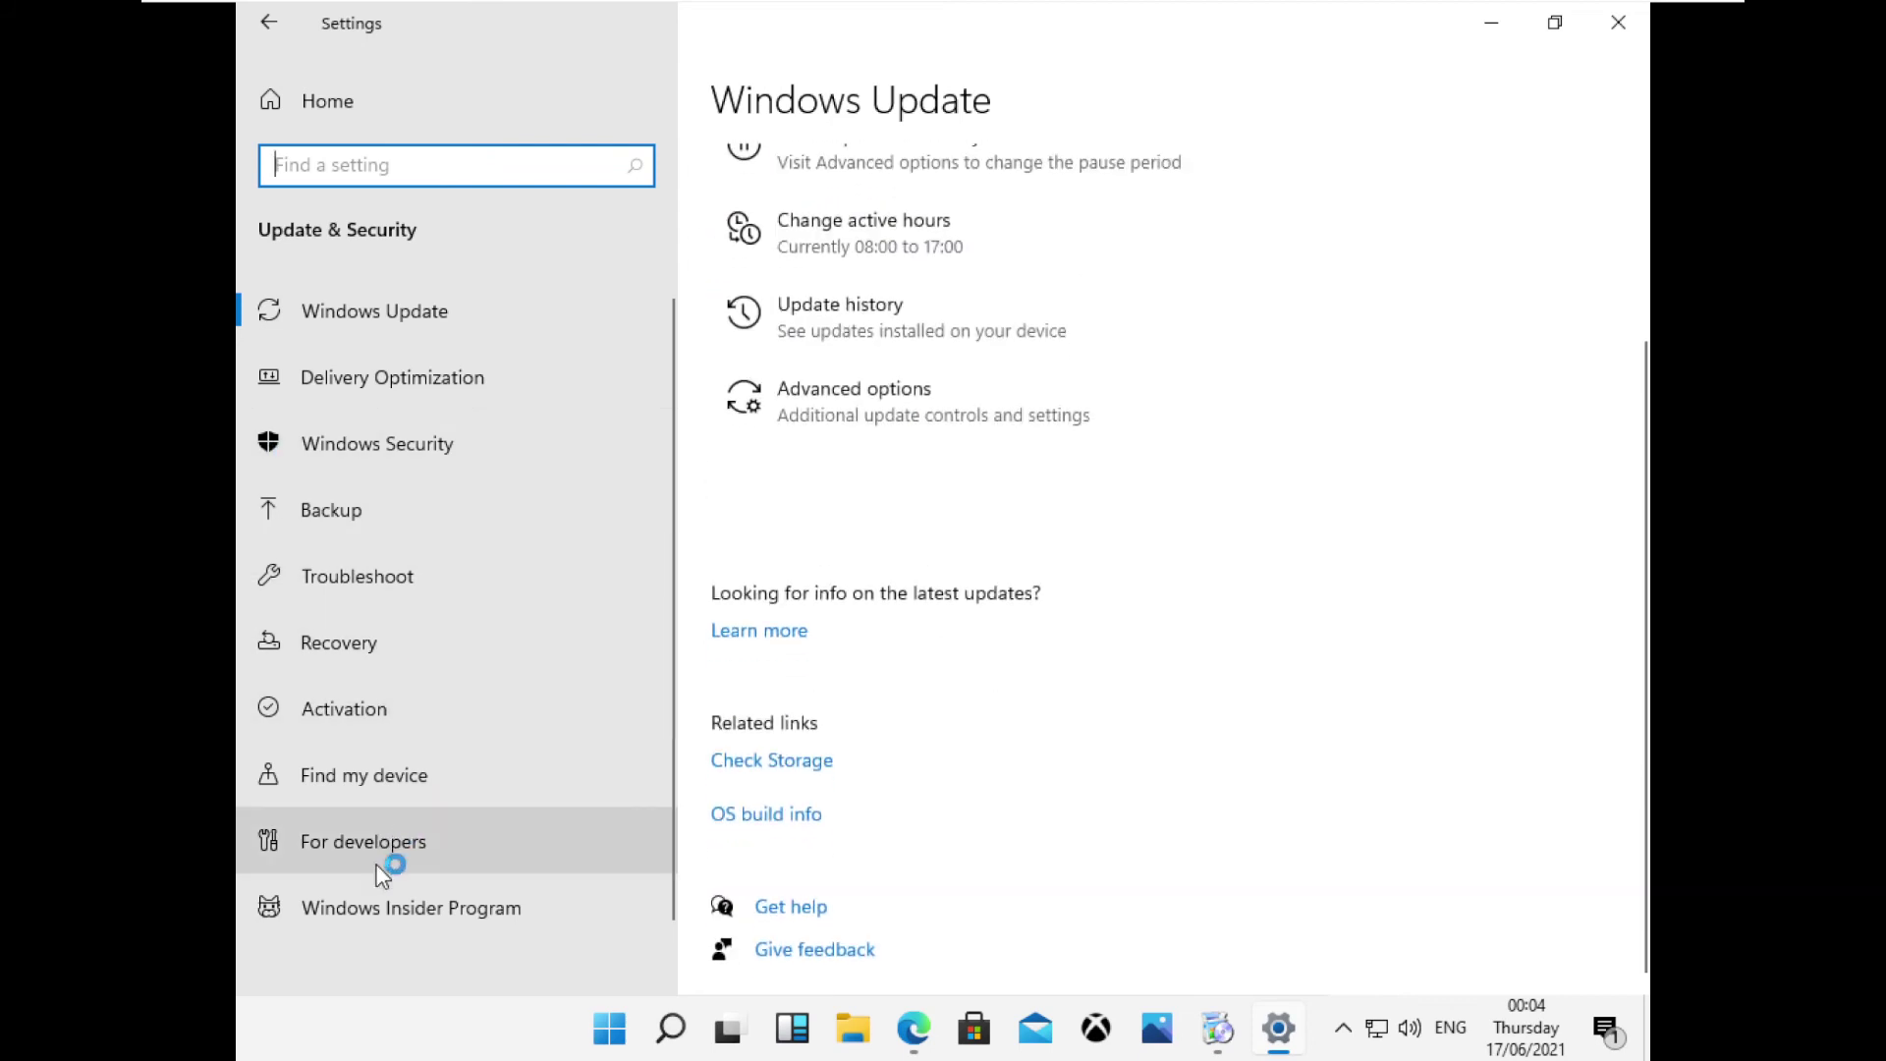
{"action": "left_click", "coordinate": [469, 888]}
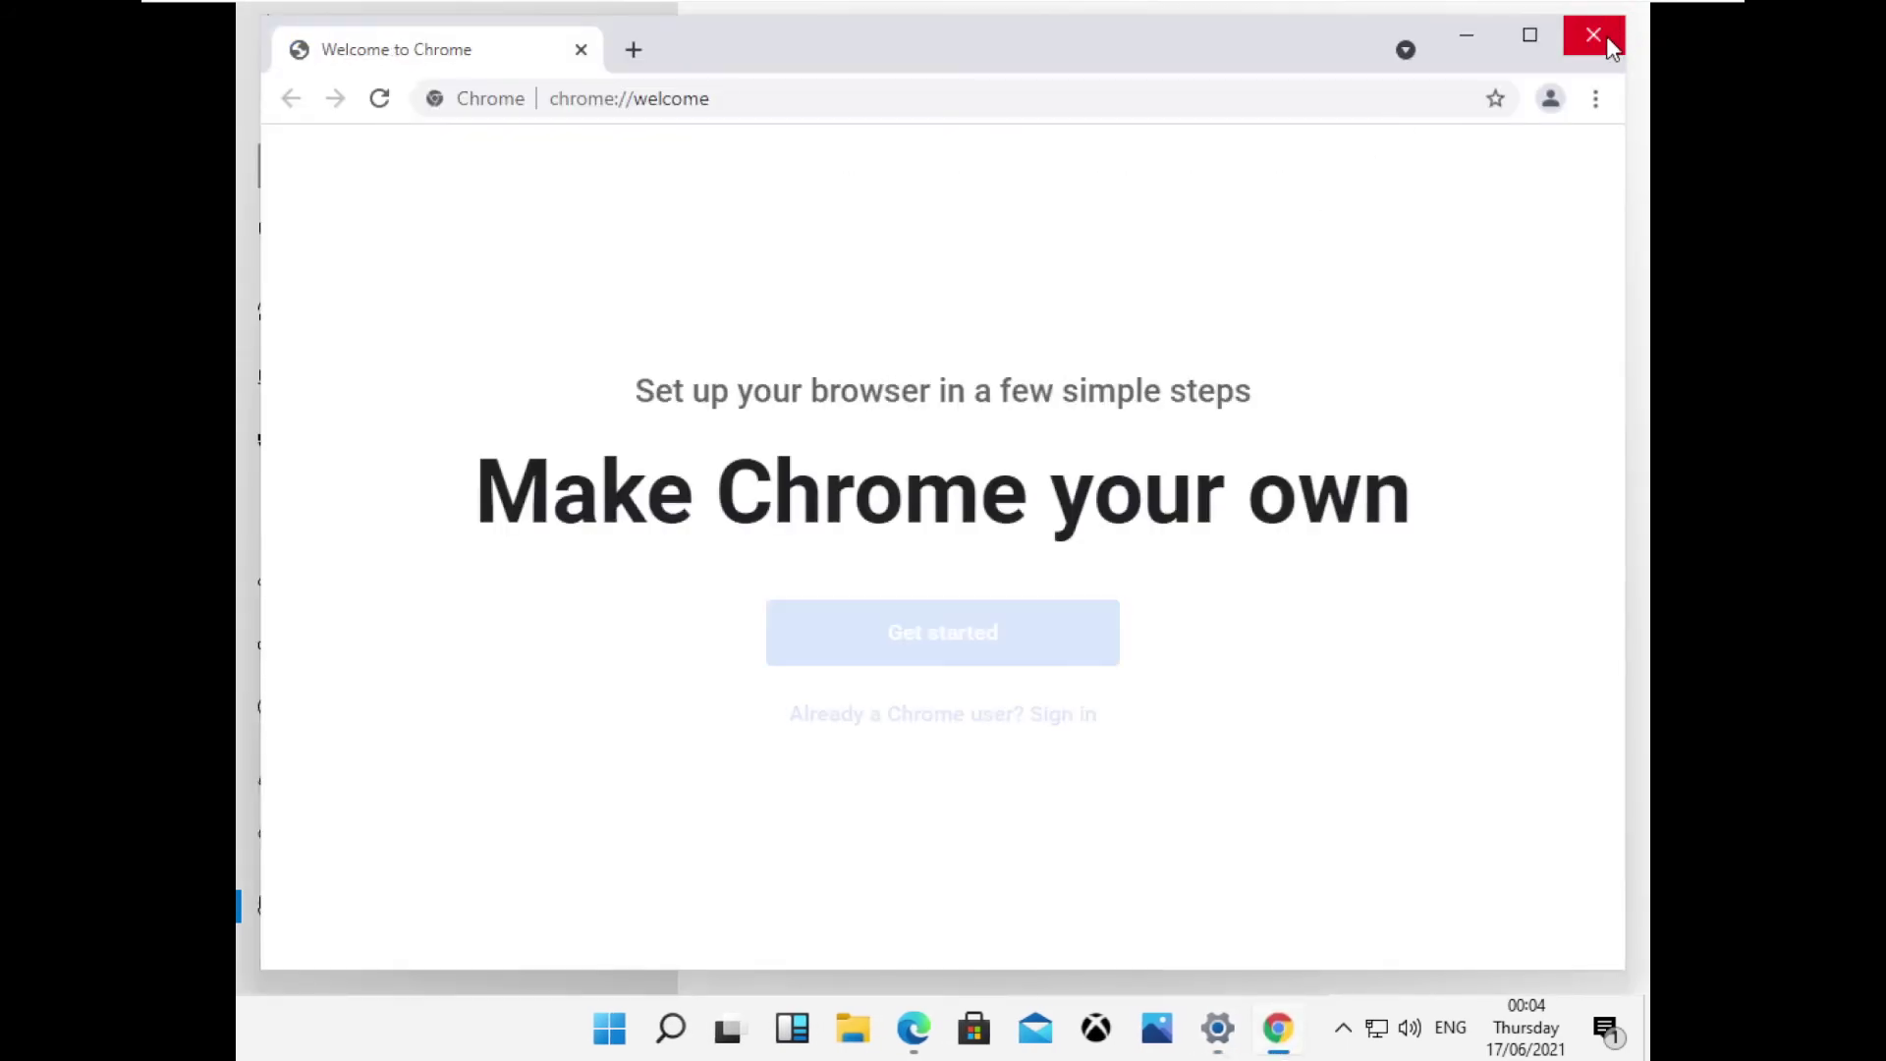
Close Settings and load youtube.com/techforlife in Chrome.
{"action": "left_click", "coordinate": [1611, 48]}
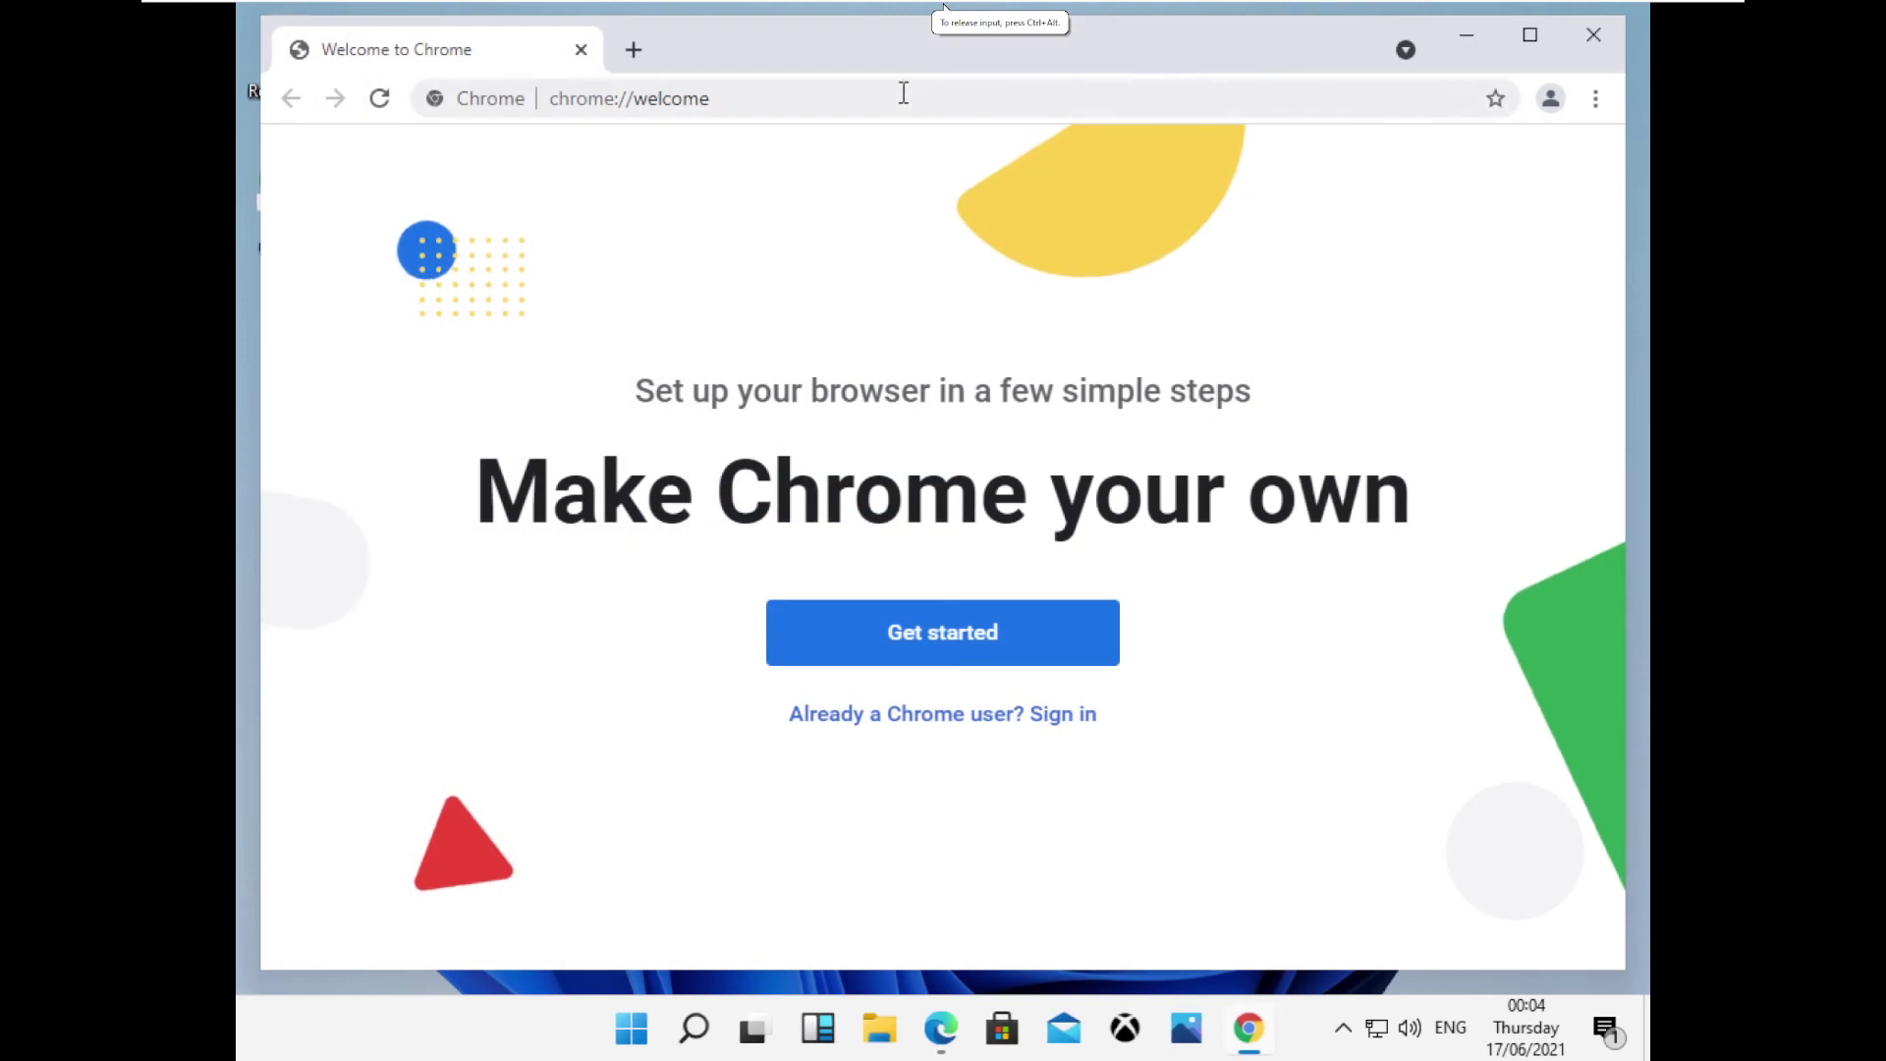
{"action": "left_click", "coordinate": [904, 93]}
{"action": "type", "text": "yop"}
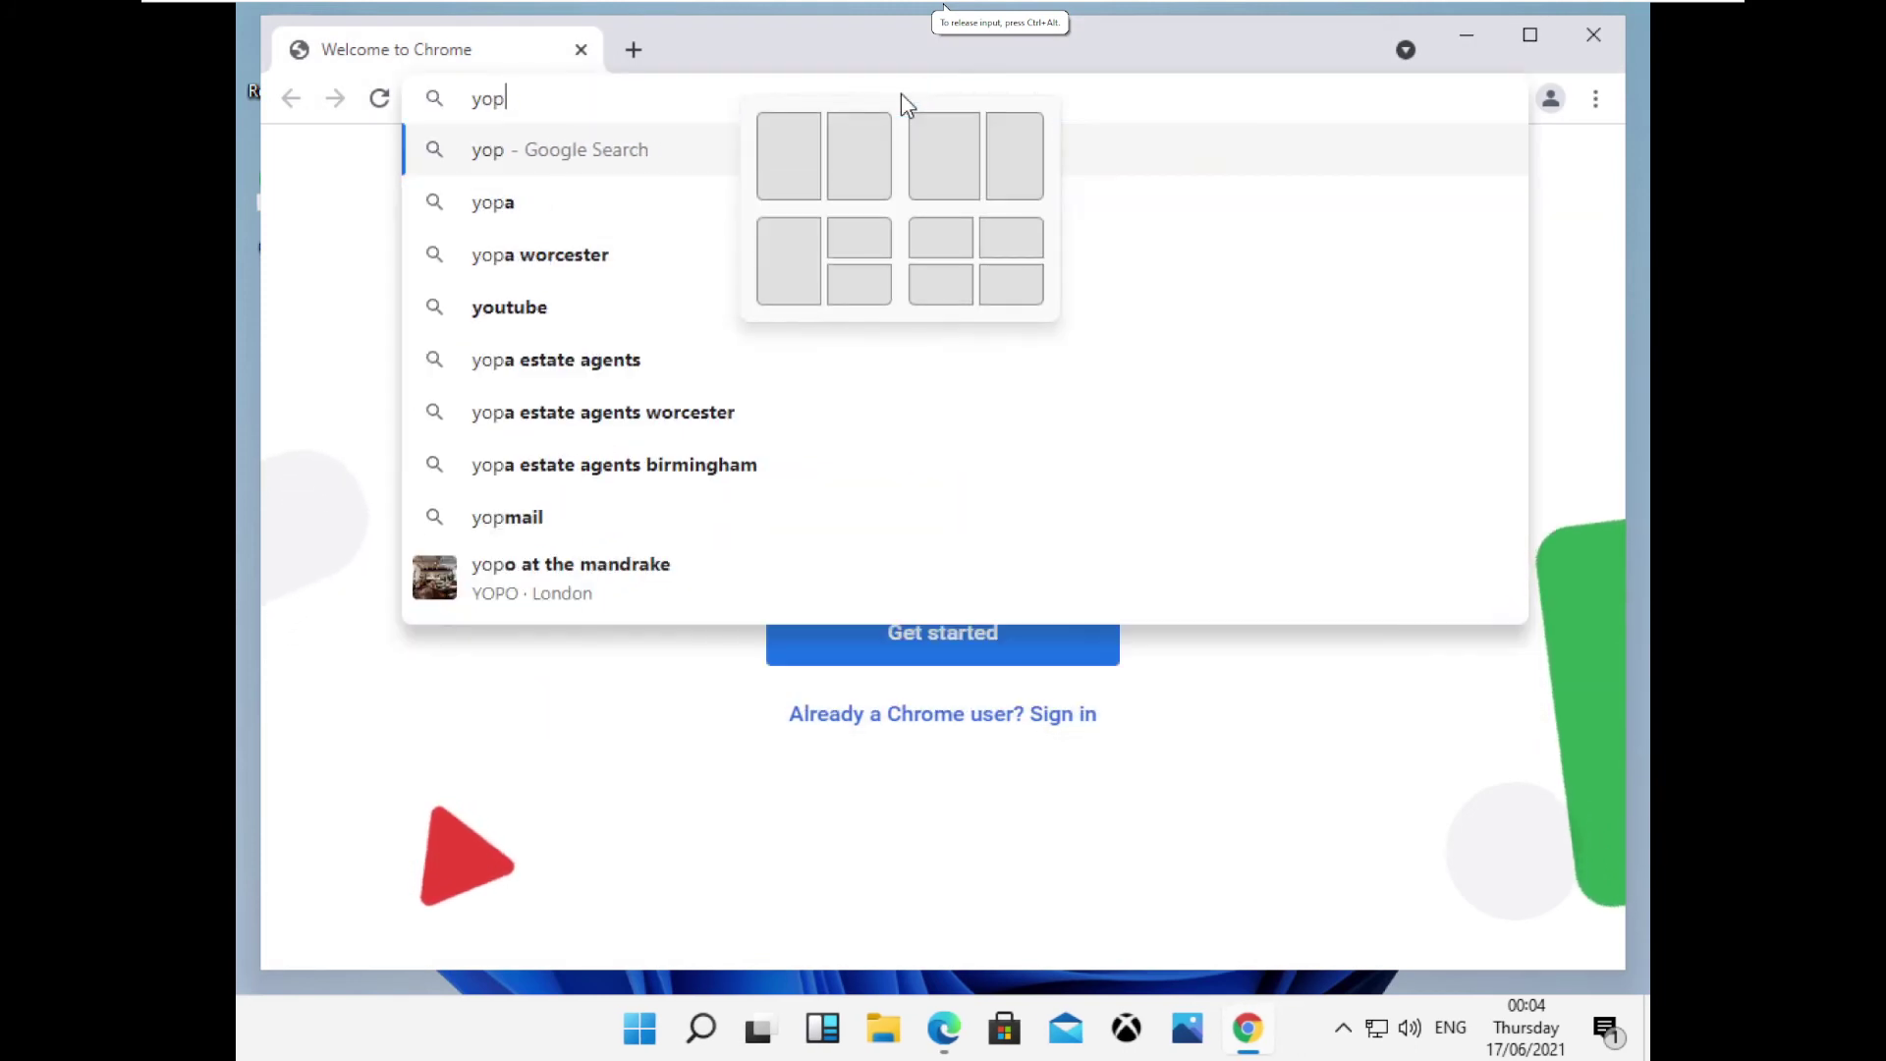
{"action": "key", "text": "BackSpace"}
{"action": "type", "text": "utube"}
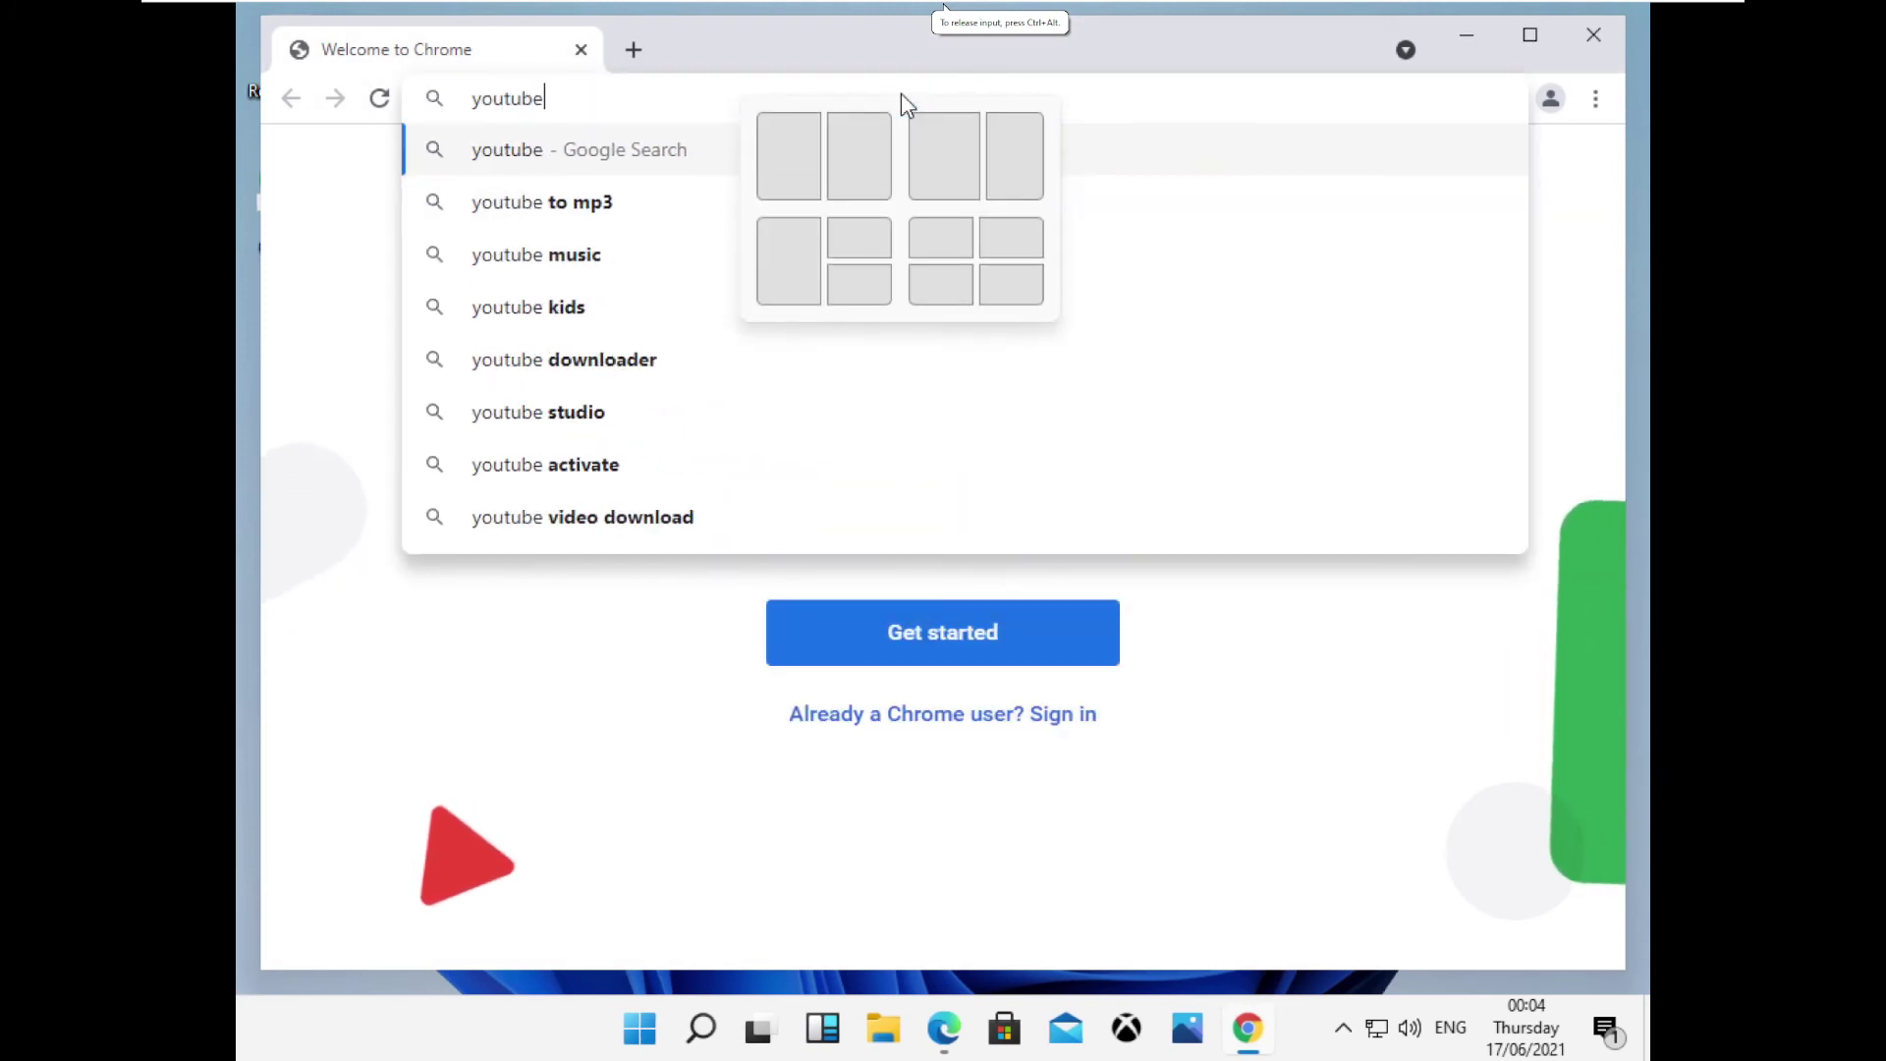
{"action": "type", "text": ".com/"}
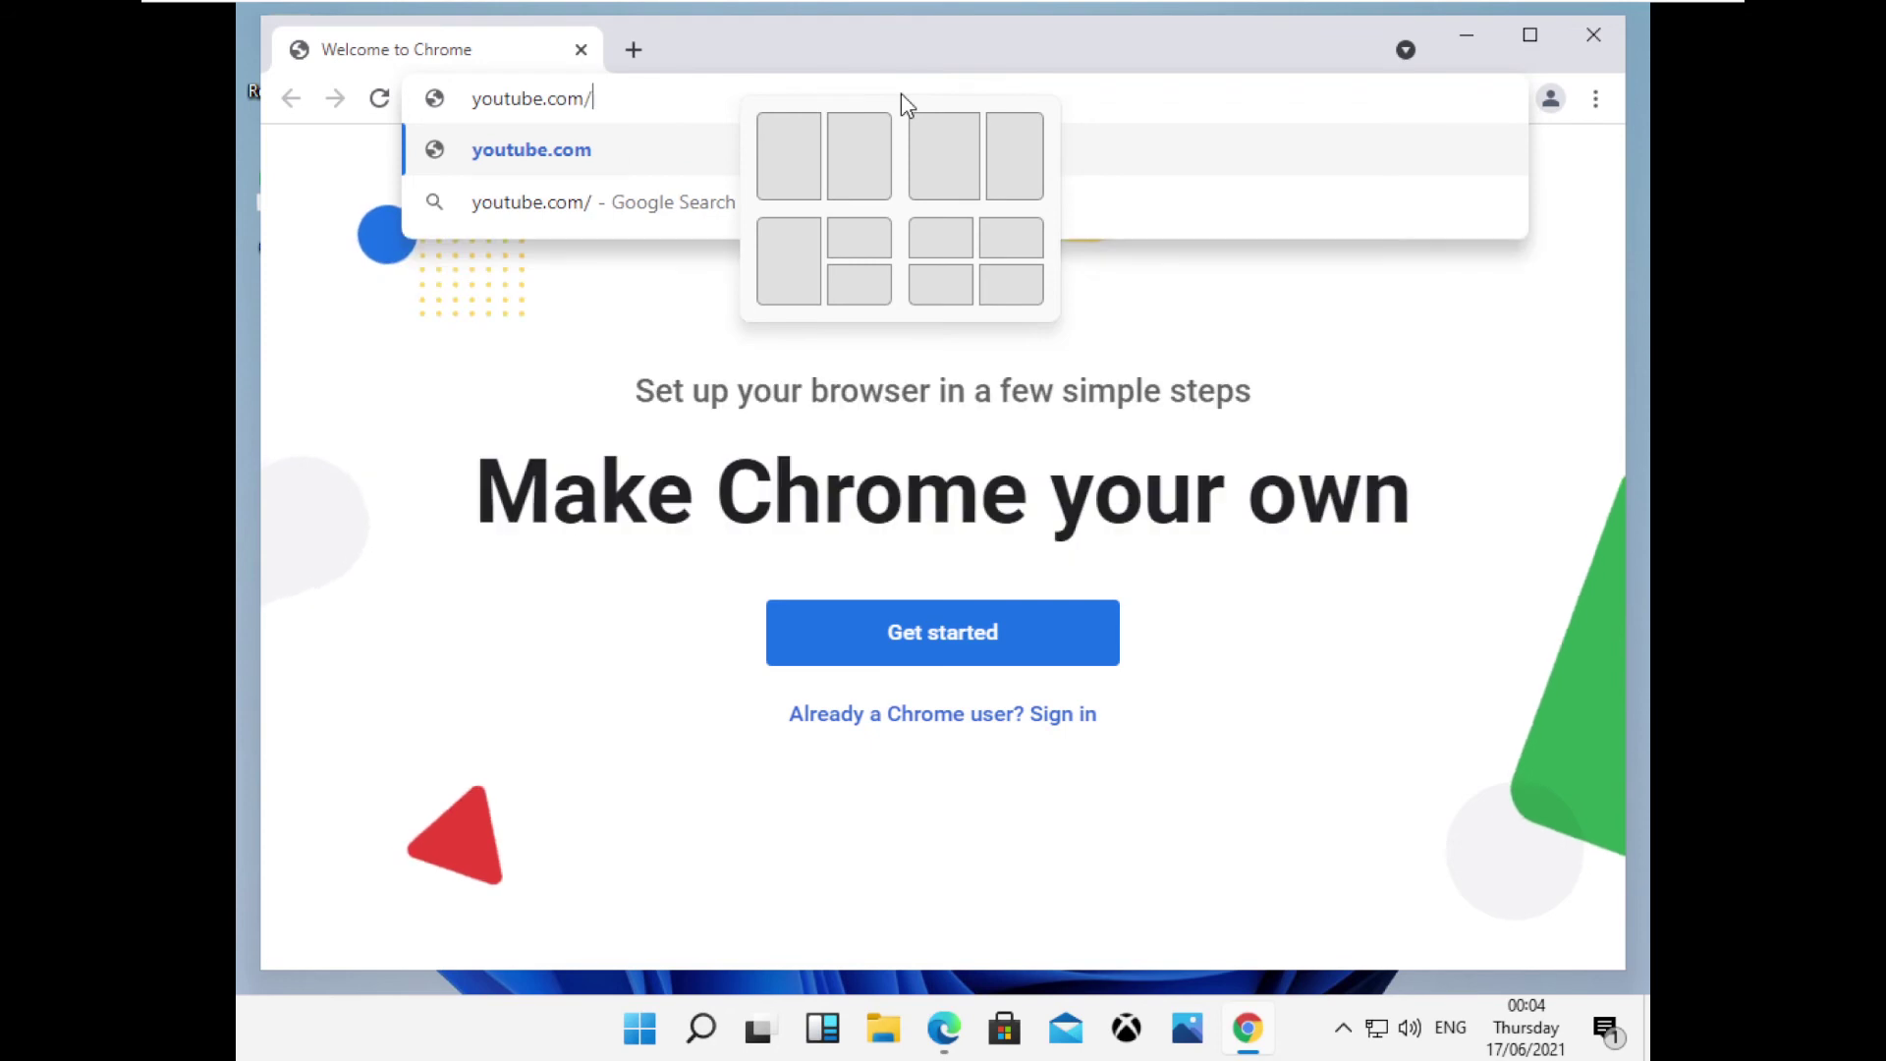
{"action": "type", "text": "techforlife"}
{"action": "key", "text": "Return"}
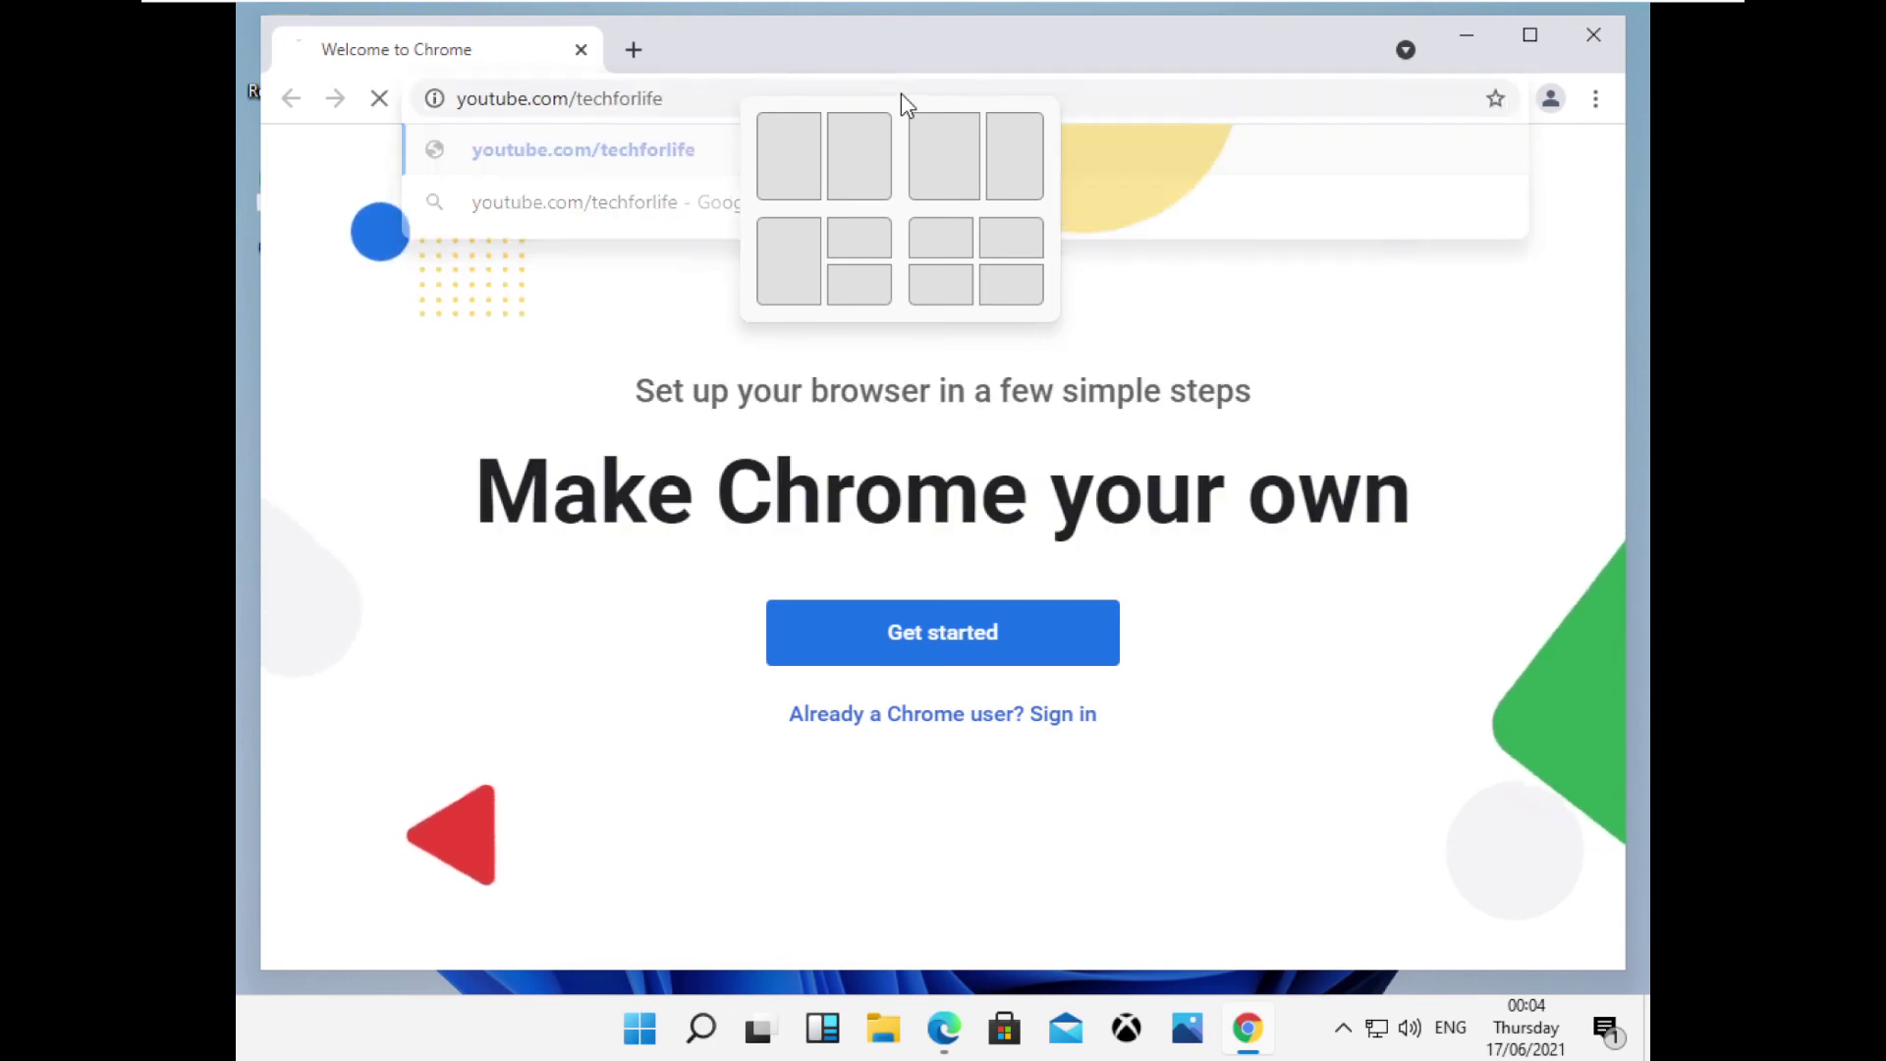
{"action": "scroll", "coordinate": [1218, 589], "scroll_direction": "down", "scroll_amount": 5}
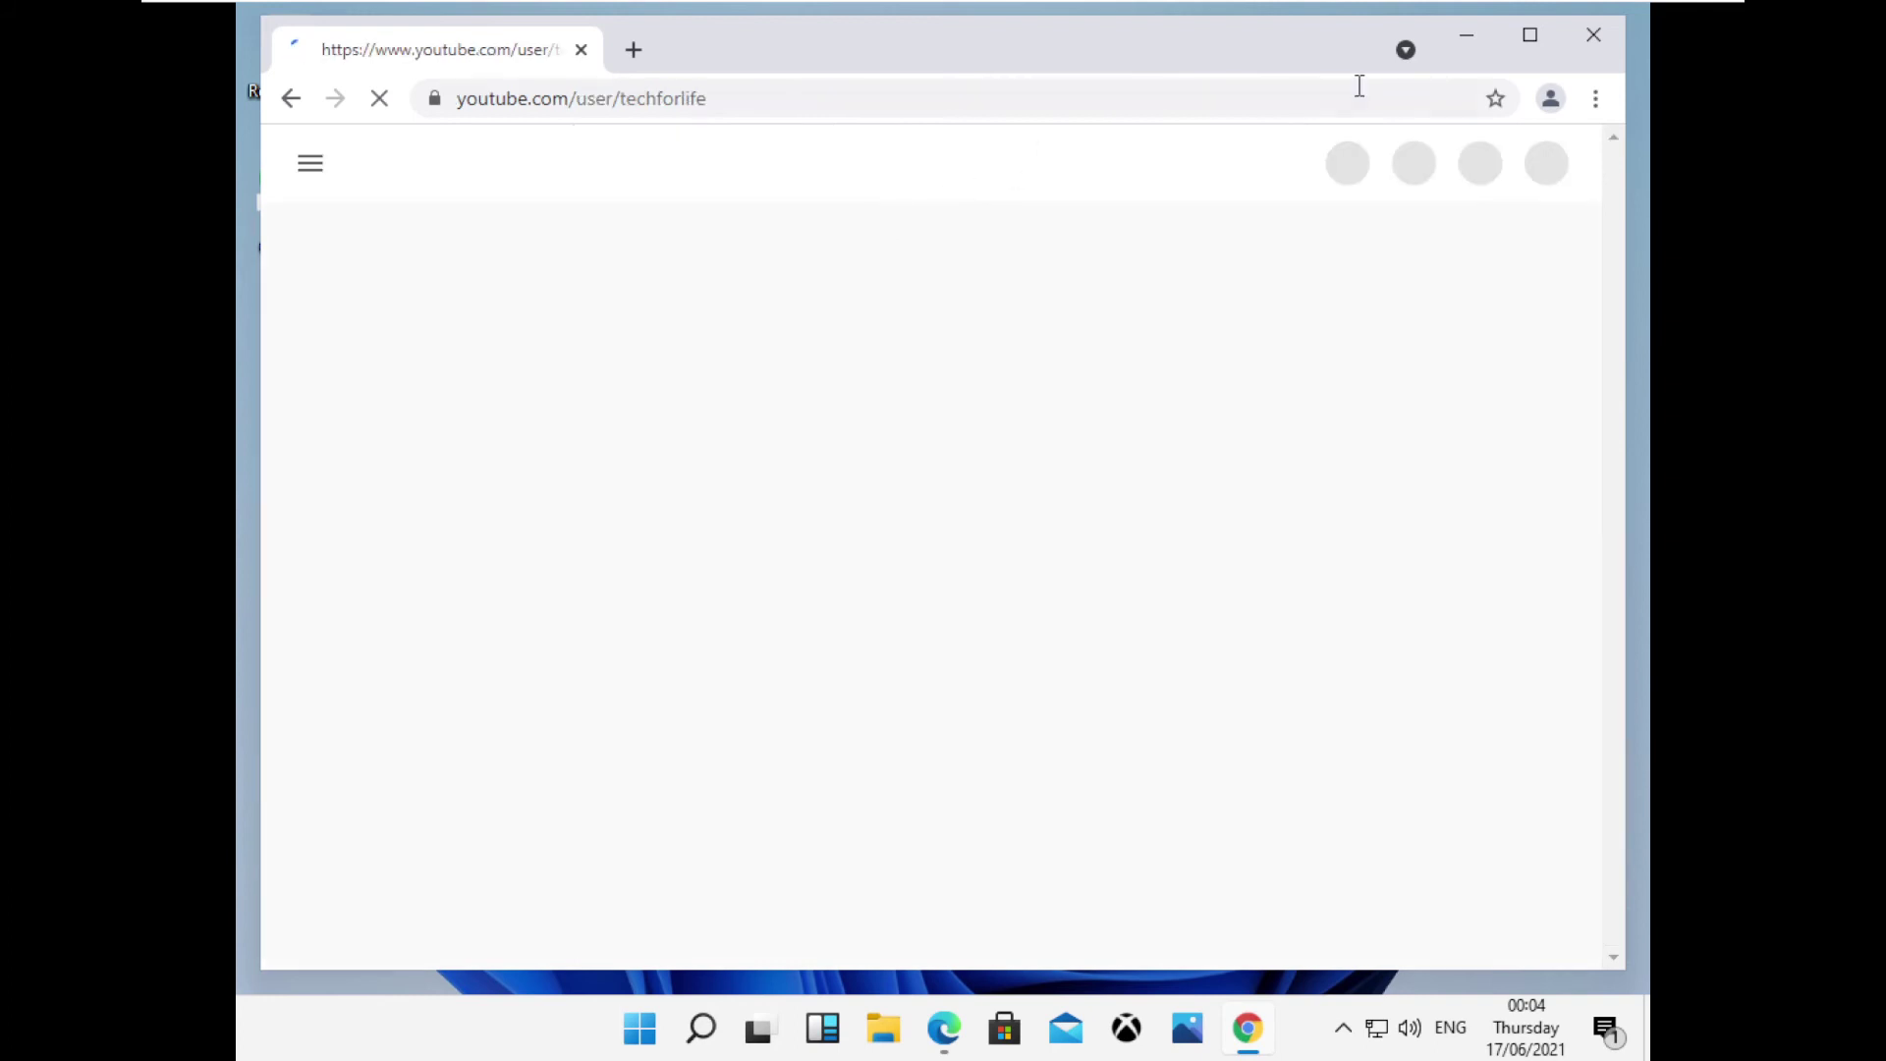
{"action": "mouse_move", "coordinate": [1548, 37]}
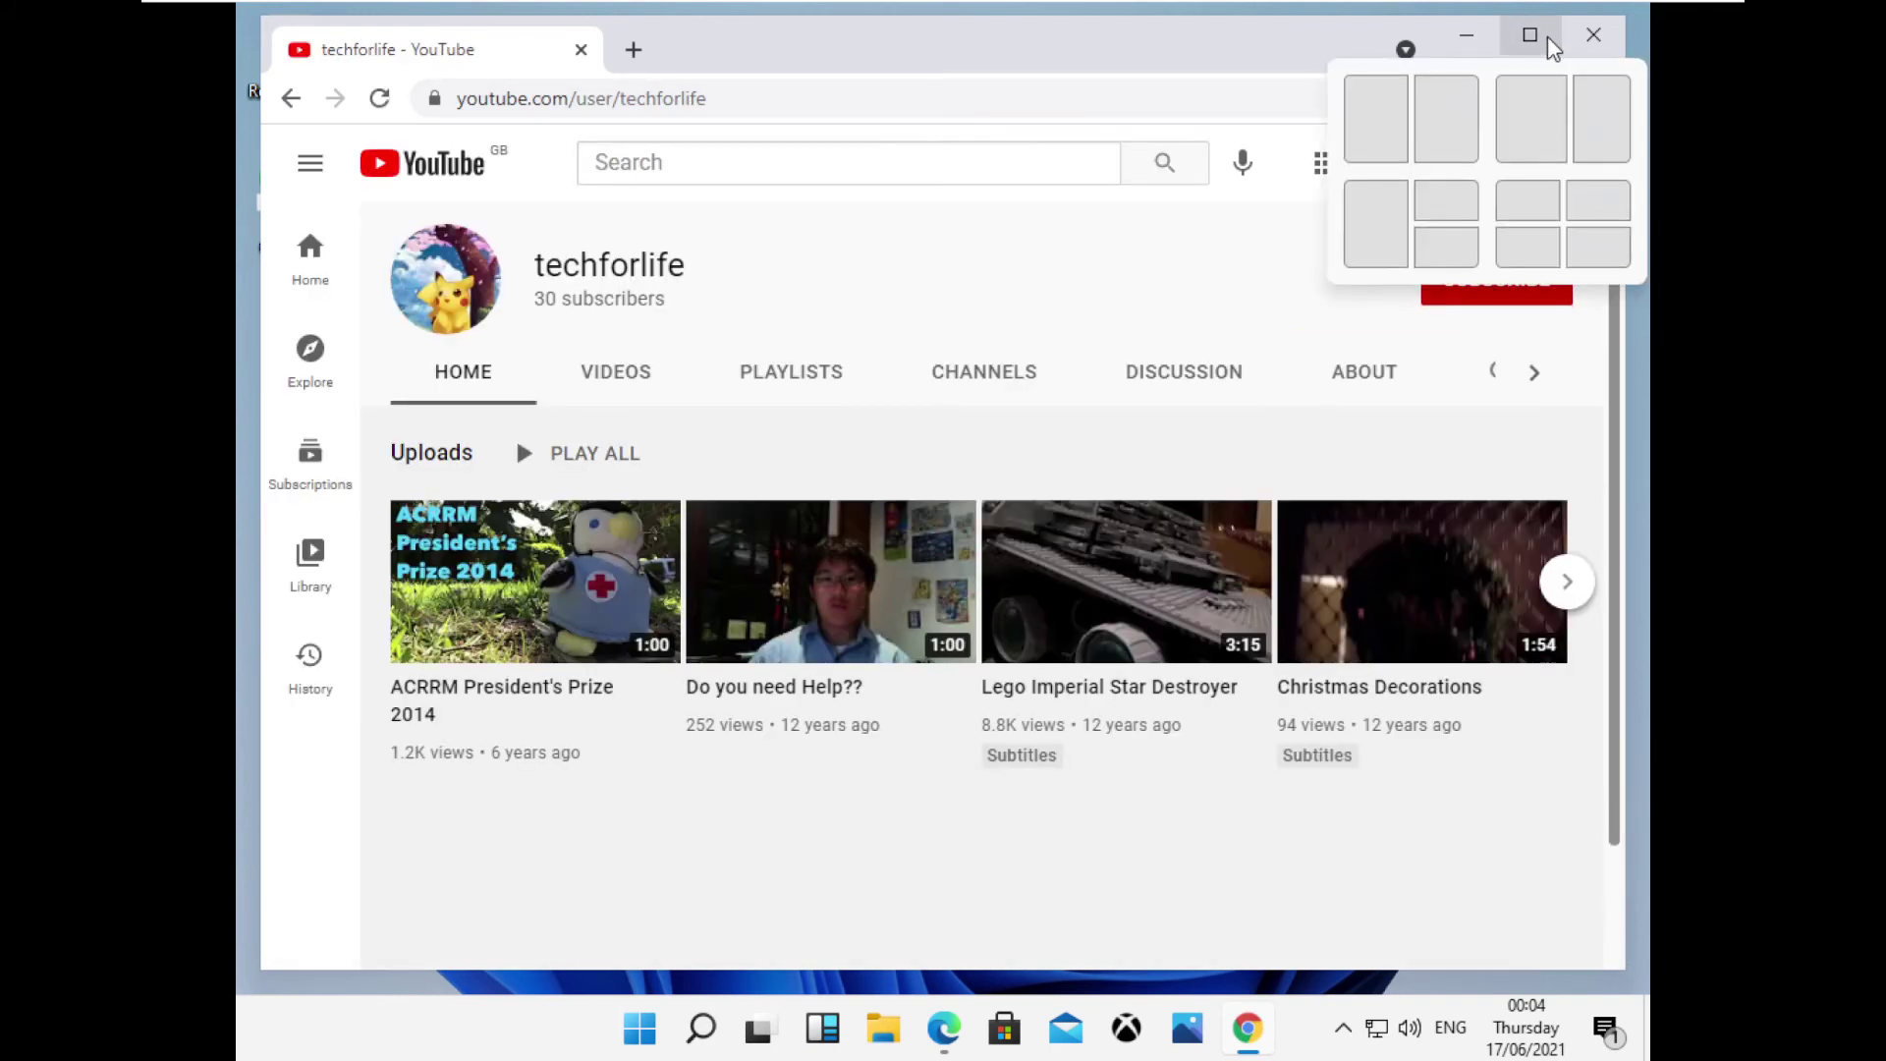
Search YouTube for 'tech for life', correcting the misspelled 'tech for live', and browse results.
{"action": "left_click", "coordinate": [794, 149]}
{"action": "type", "text": "tech for live"}
{"action": "key", "text": "Return"}
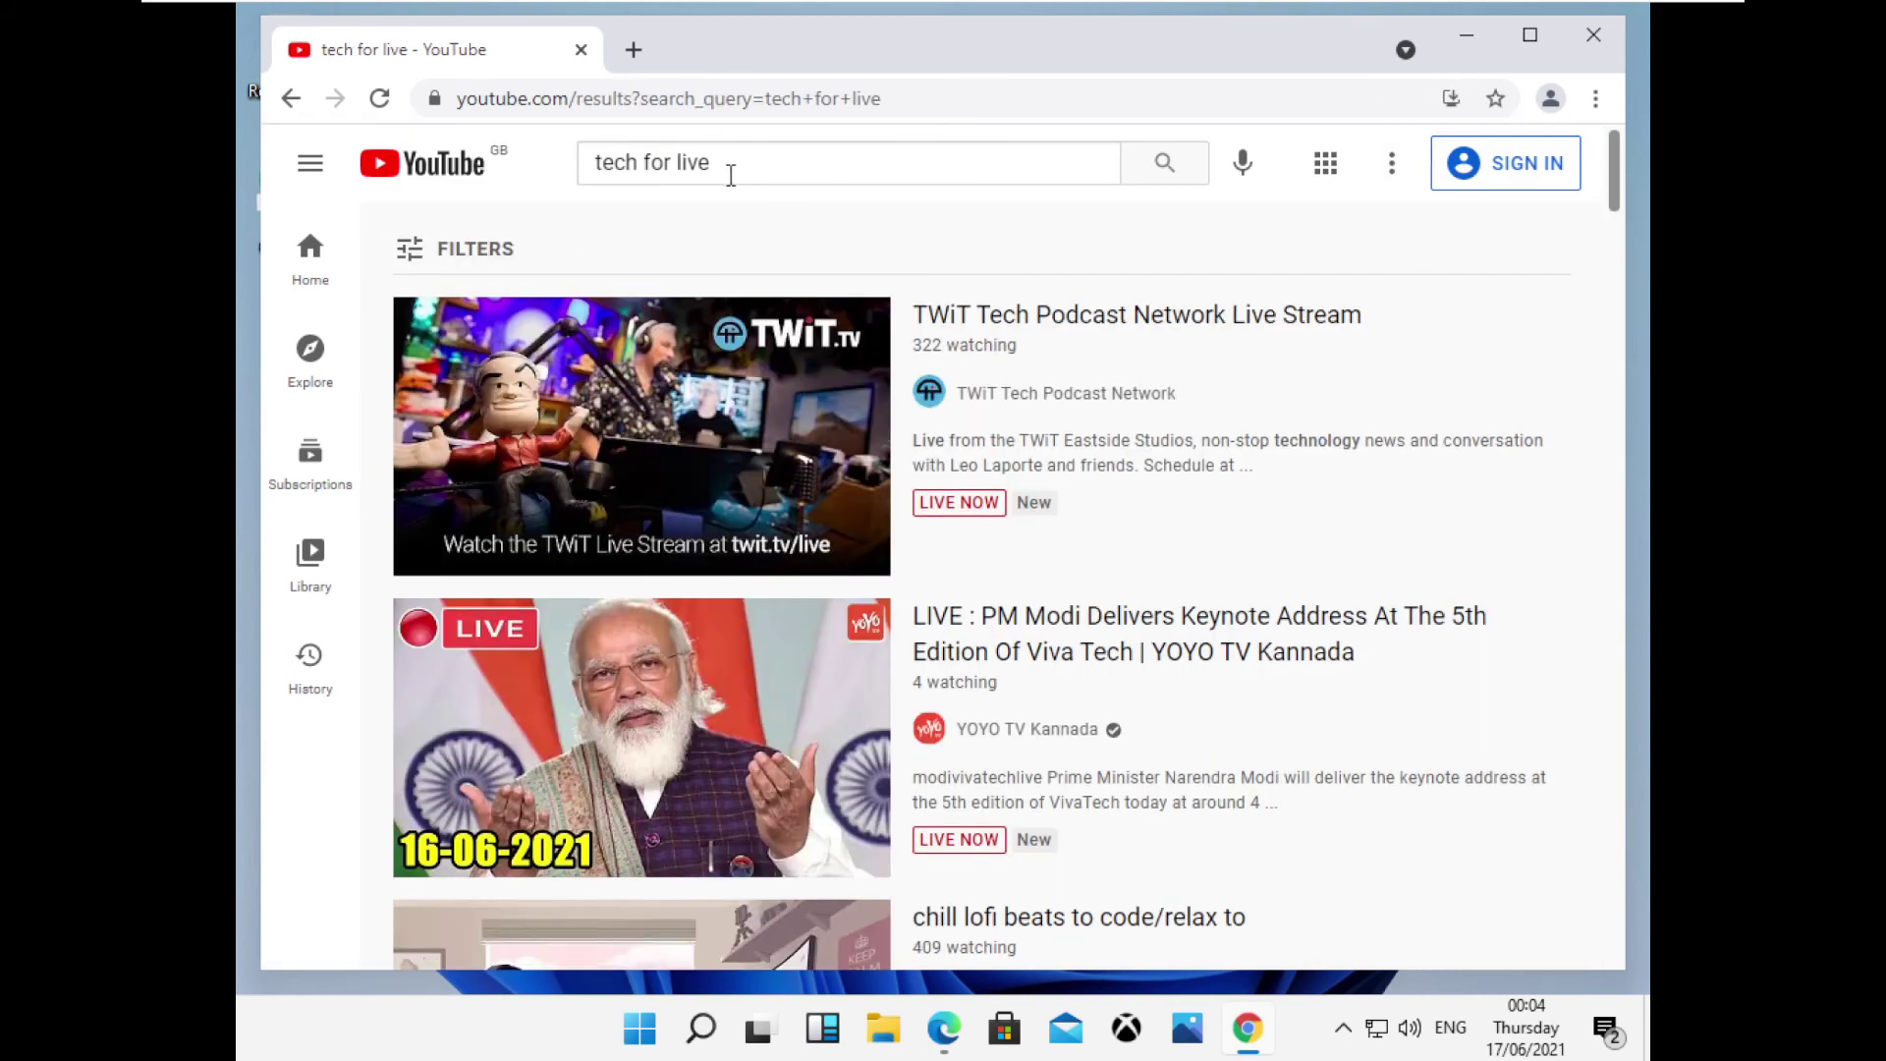
{"action": "left_click", "coordinate": [709, 164]}
{"action": "key", "text": "BackSpace"}
{"action": "key", "text": "BackSpace"}
{"action": "type", "text": "fe"}
{"action": "key", "text": "Return"}
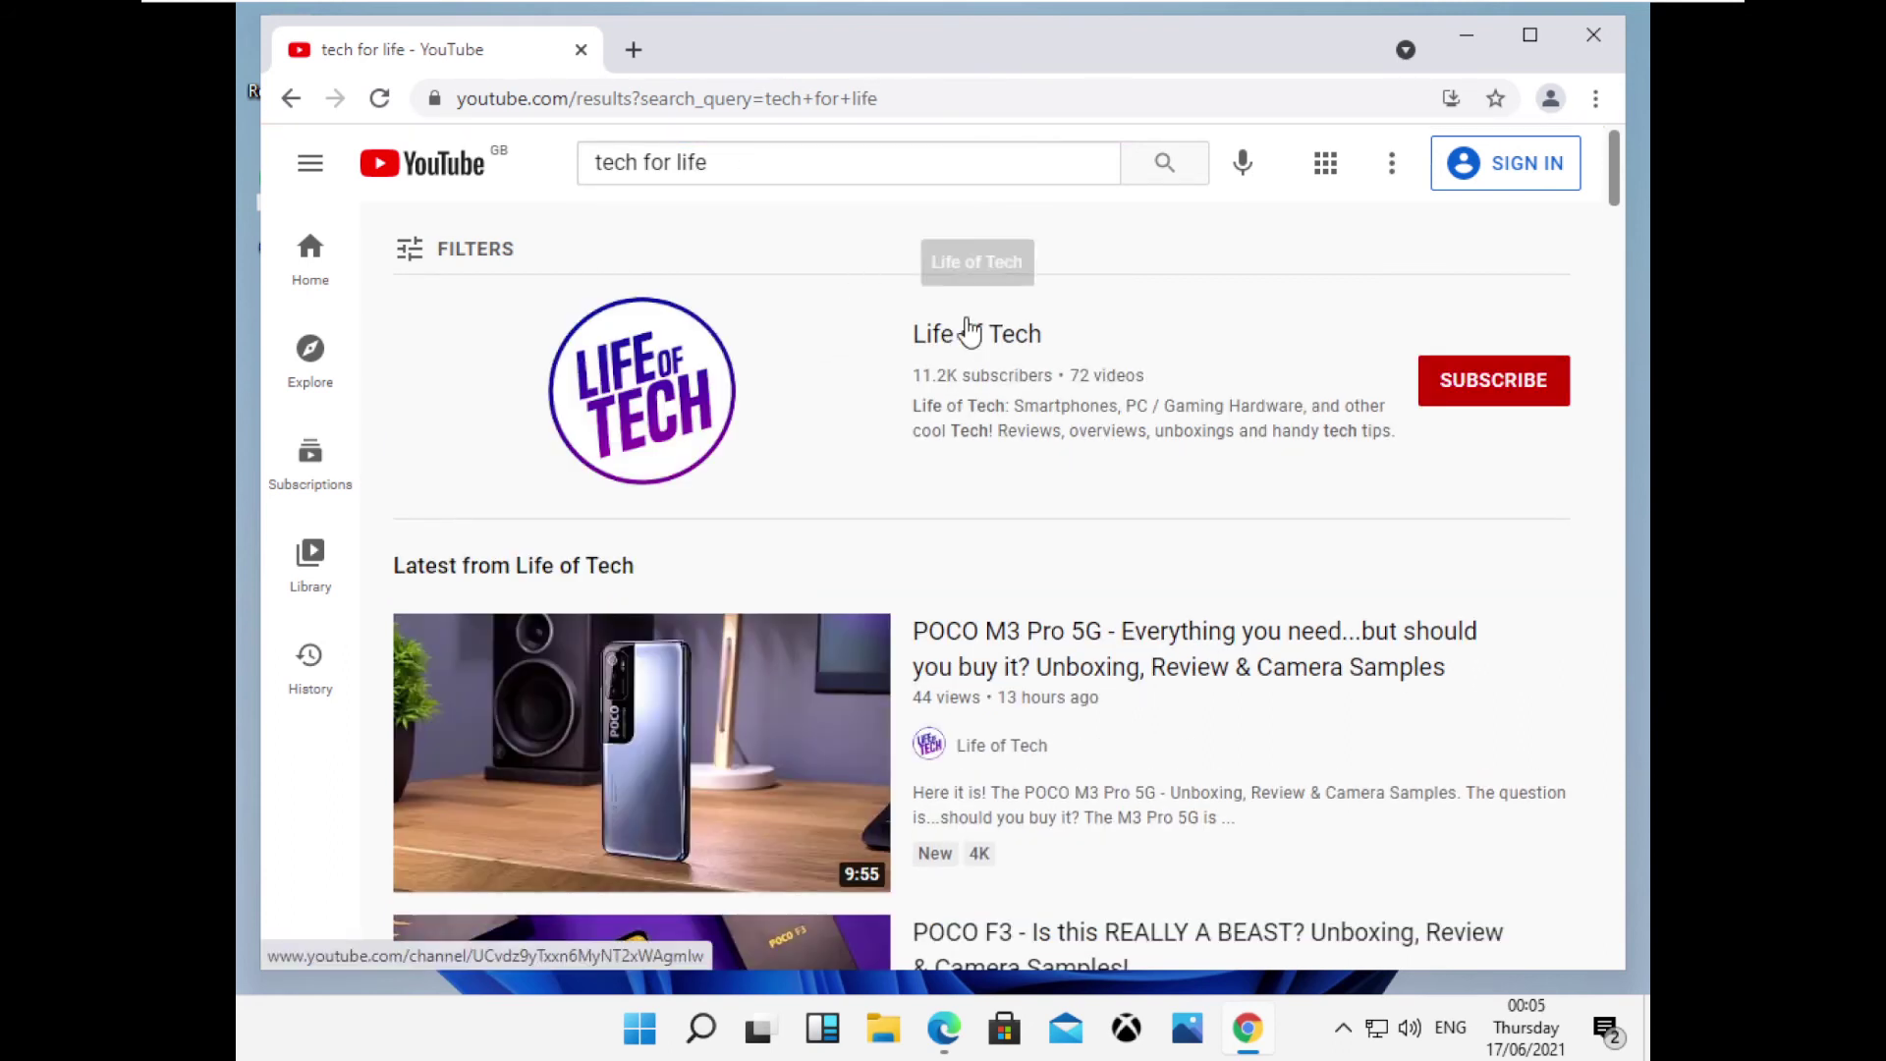
{"action": "scroll", "coordinate": [969, 332], "scroll_direction": "down", "scroll_amount": 10}
{"action": "scroll", "coordinate": [975, 330], "scroll_direction": "up", "scroll_amount": 4}
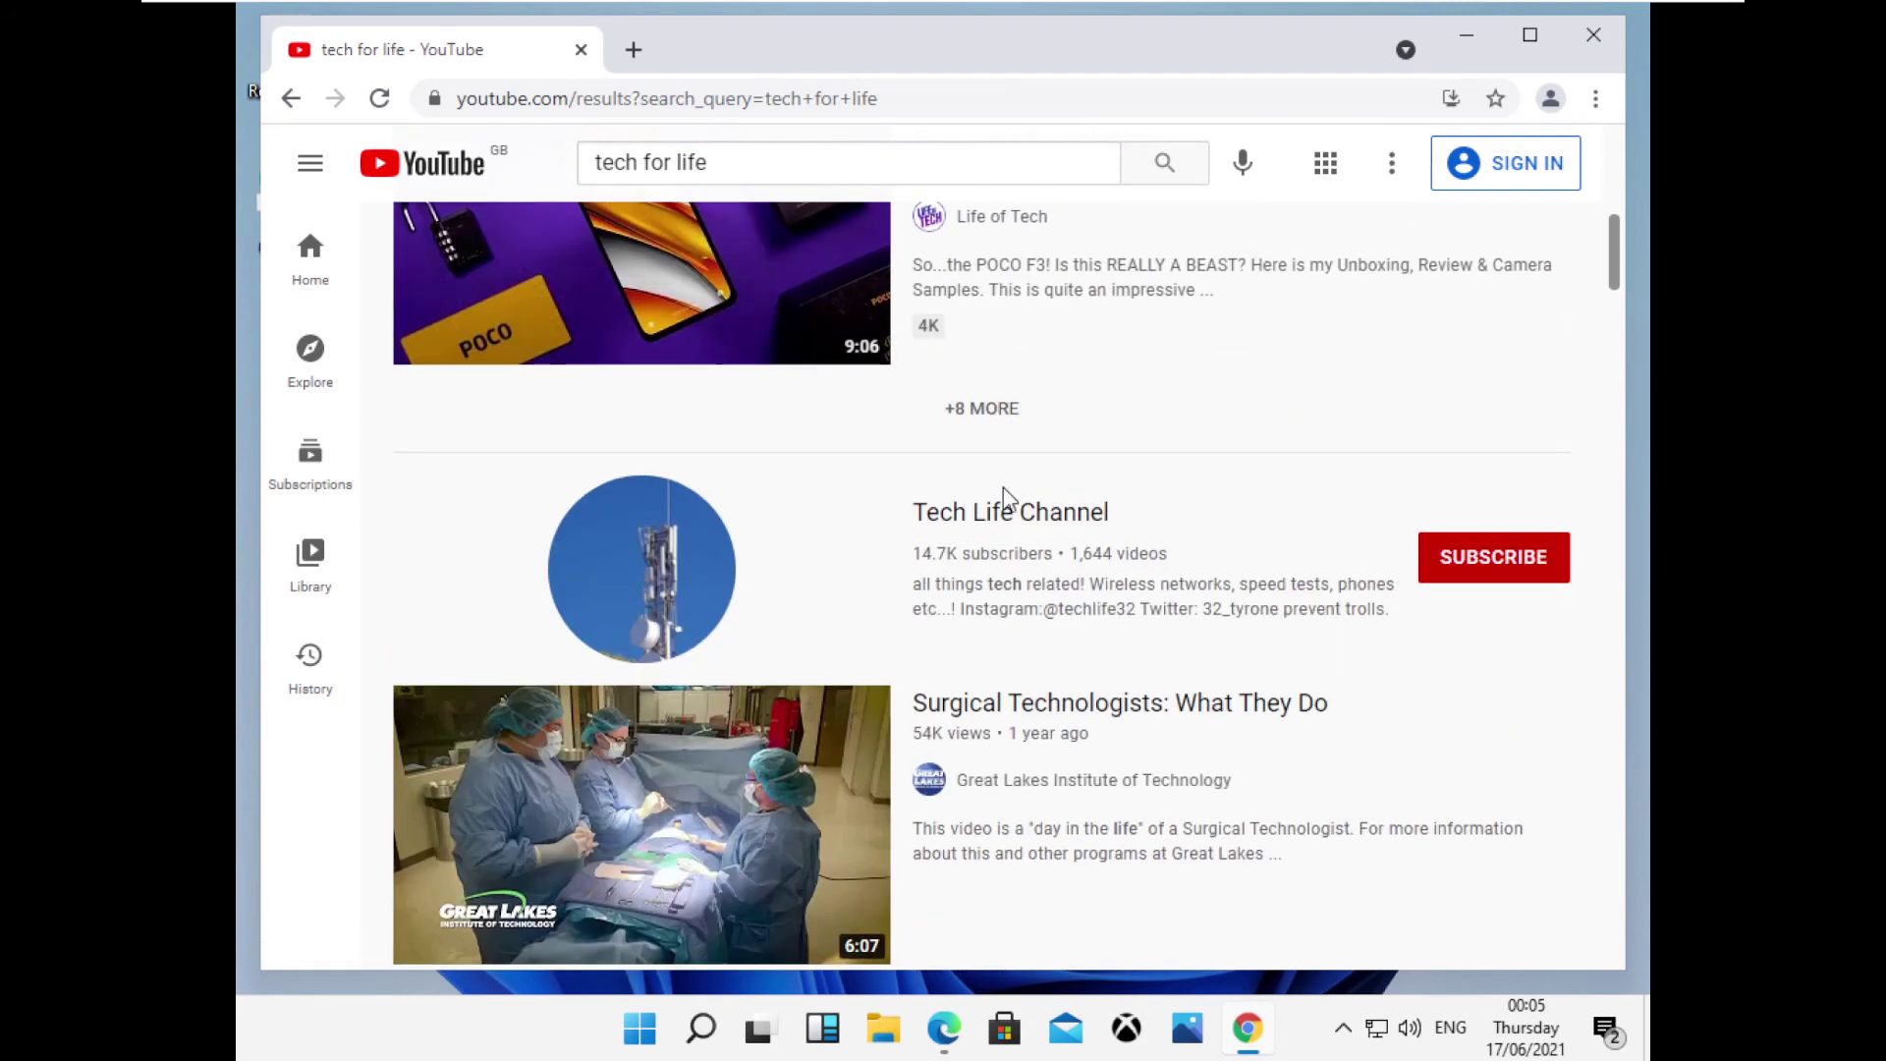
{"action": "scroll", "coordinate": [918, 551], "scroll_direction": "down", "scroll_amount": 9}
{"action": "scroll", "coordinate": [923, 557], "scroll_direction": "down", "scroll_amount": 12}
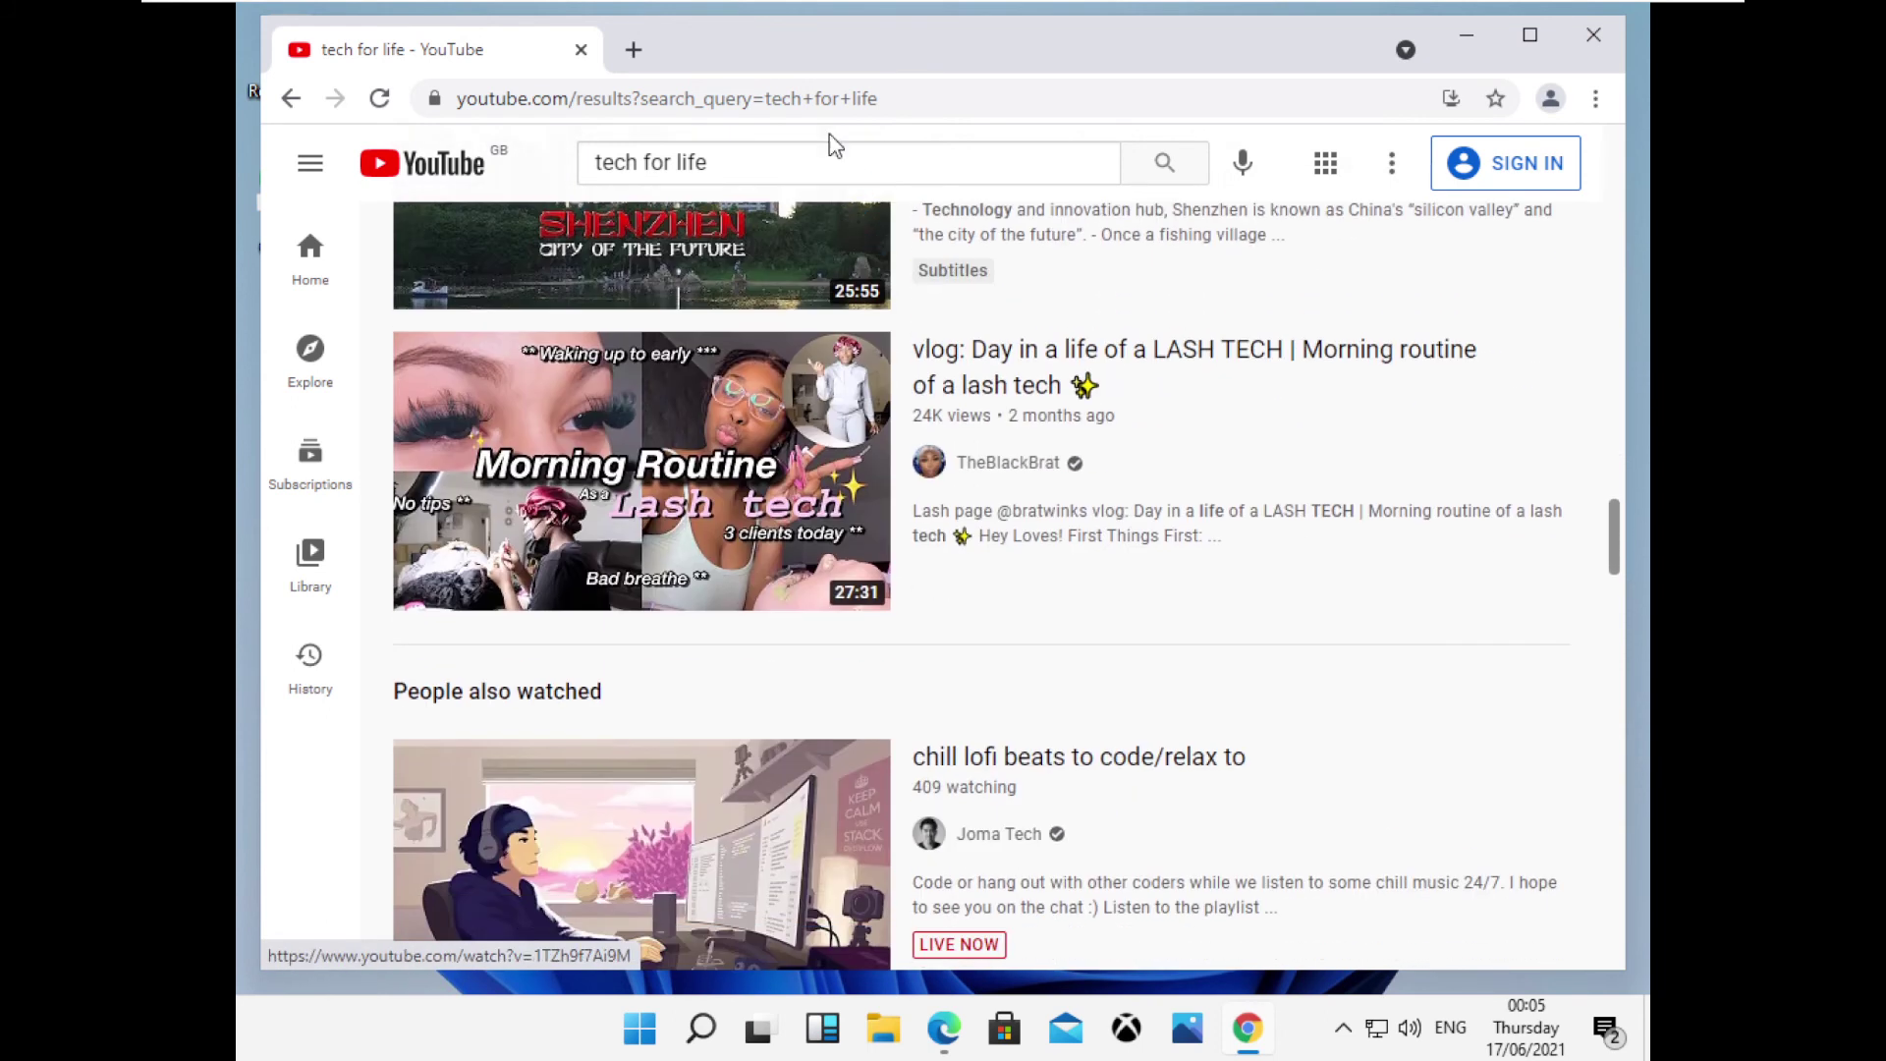
Open youtube.com/gamezihd, then add an underscore to fix the channel address.
{"action": "left_click", "coordinate": [816, 98]}
{"action": "type", "text": "games"}
{"action": "key", "text": "ctrl+a"}
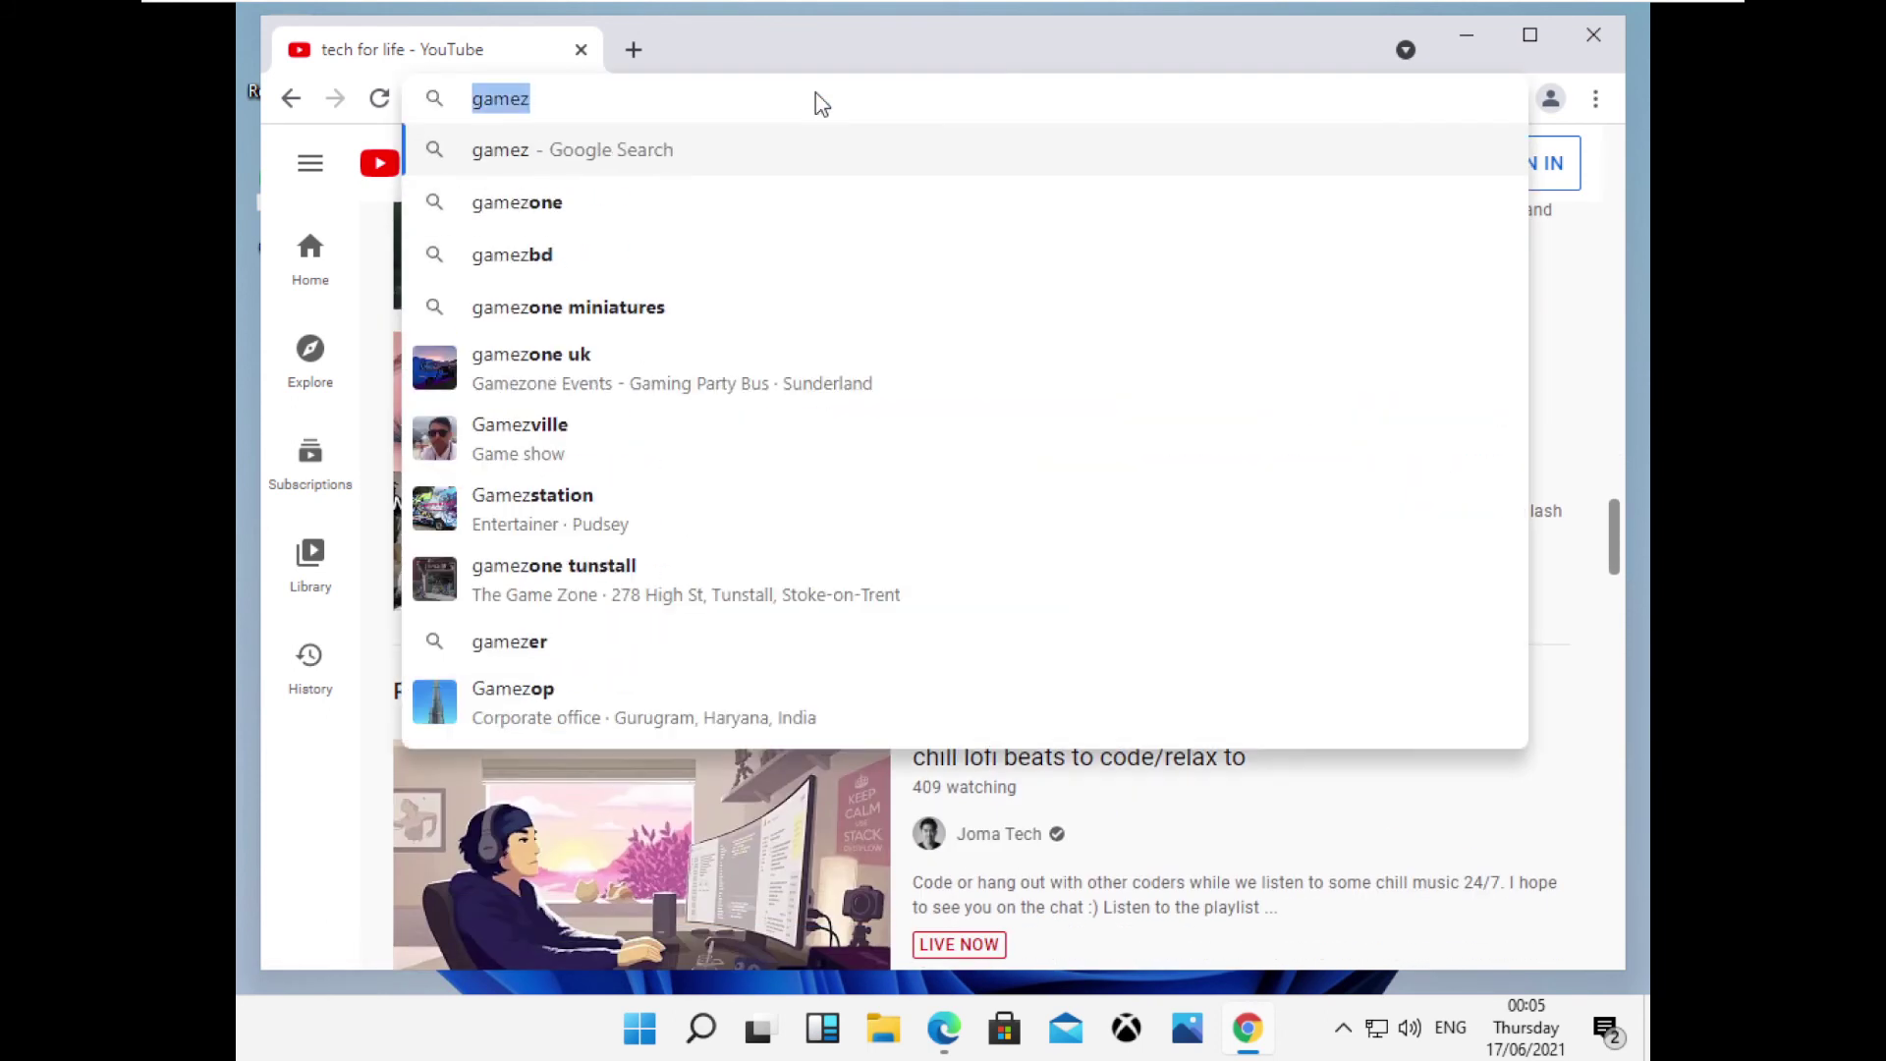
{"action": "type", "text": "youtube.com"}
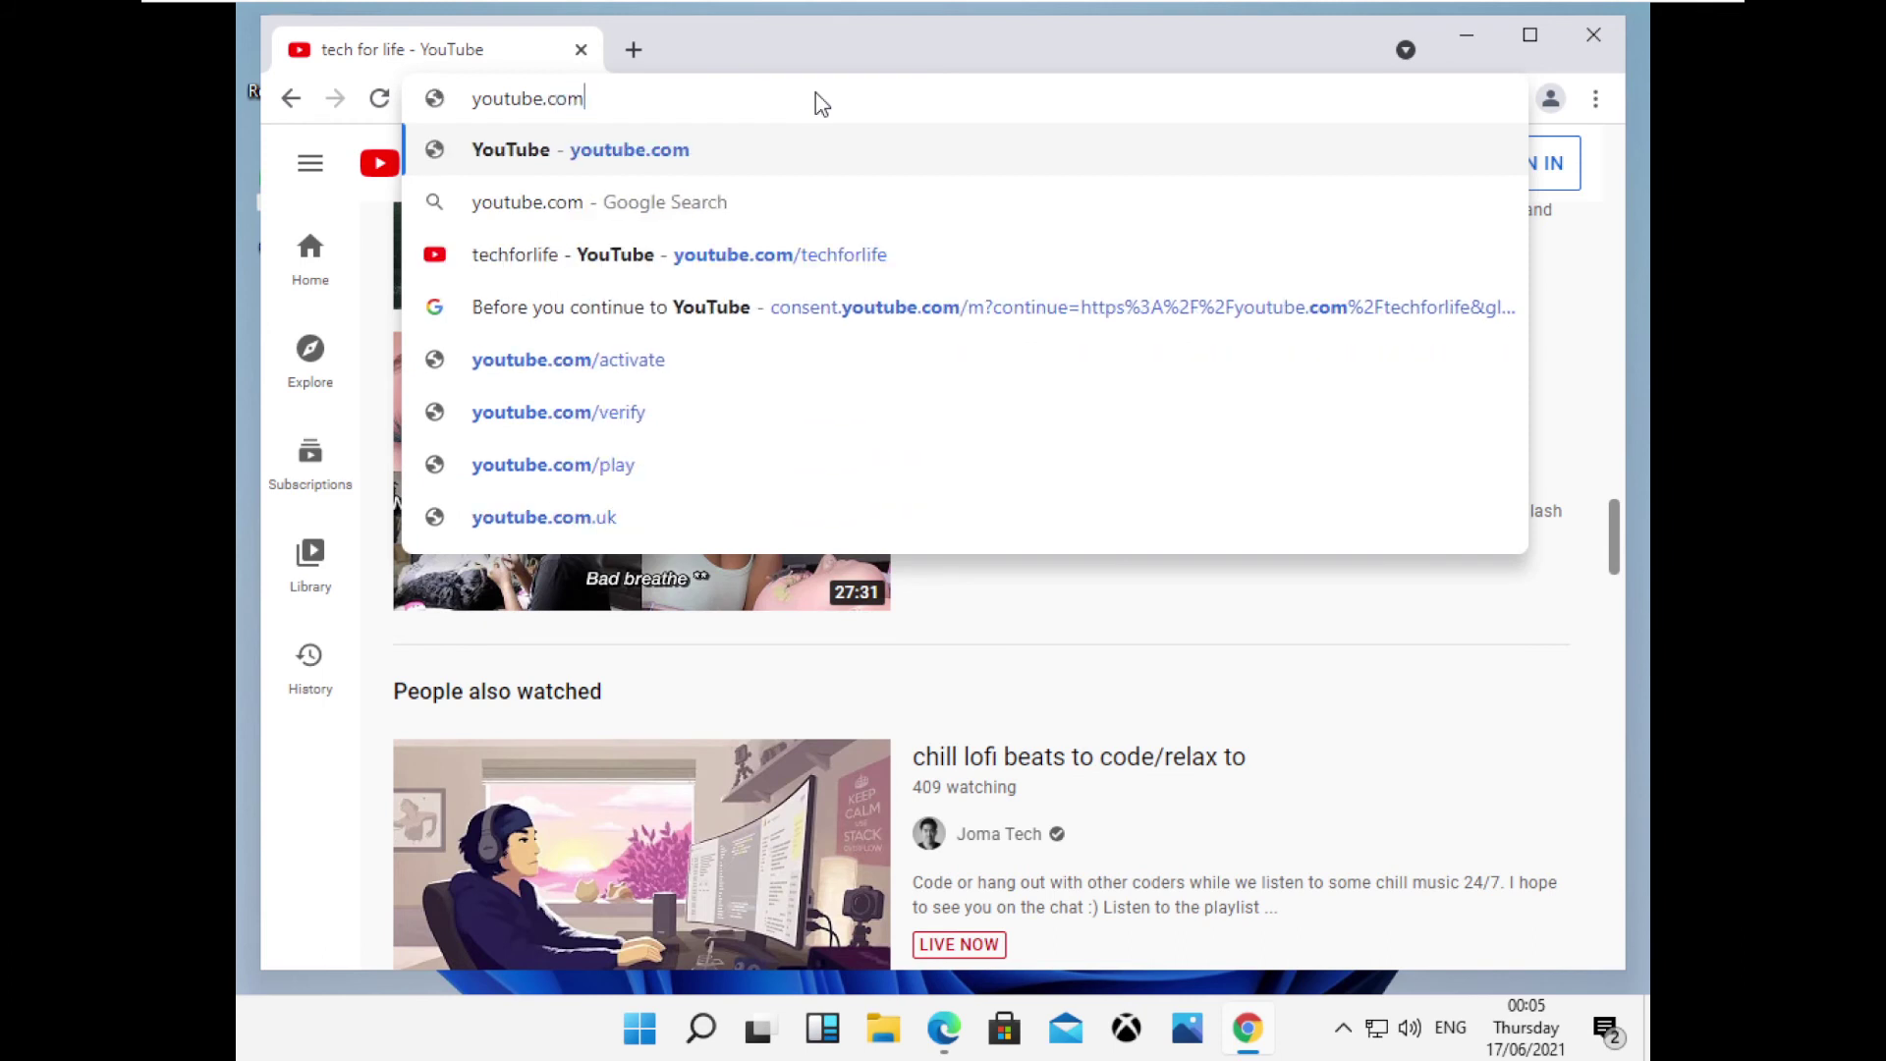
{"action": "type", "text": "/gamezihd"}
{"action": "key", "text": "Return"}
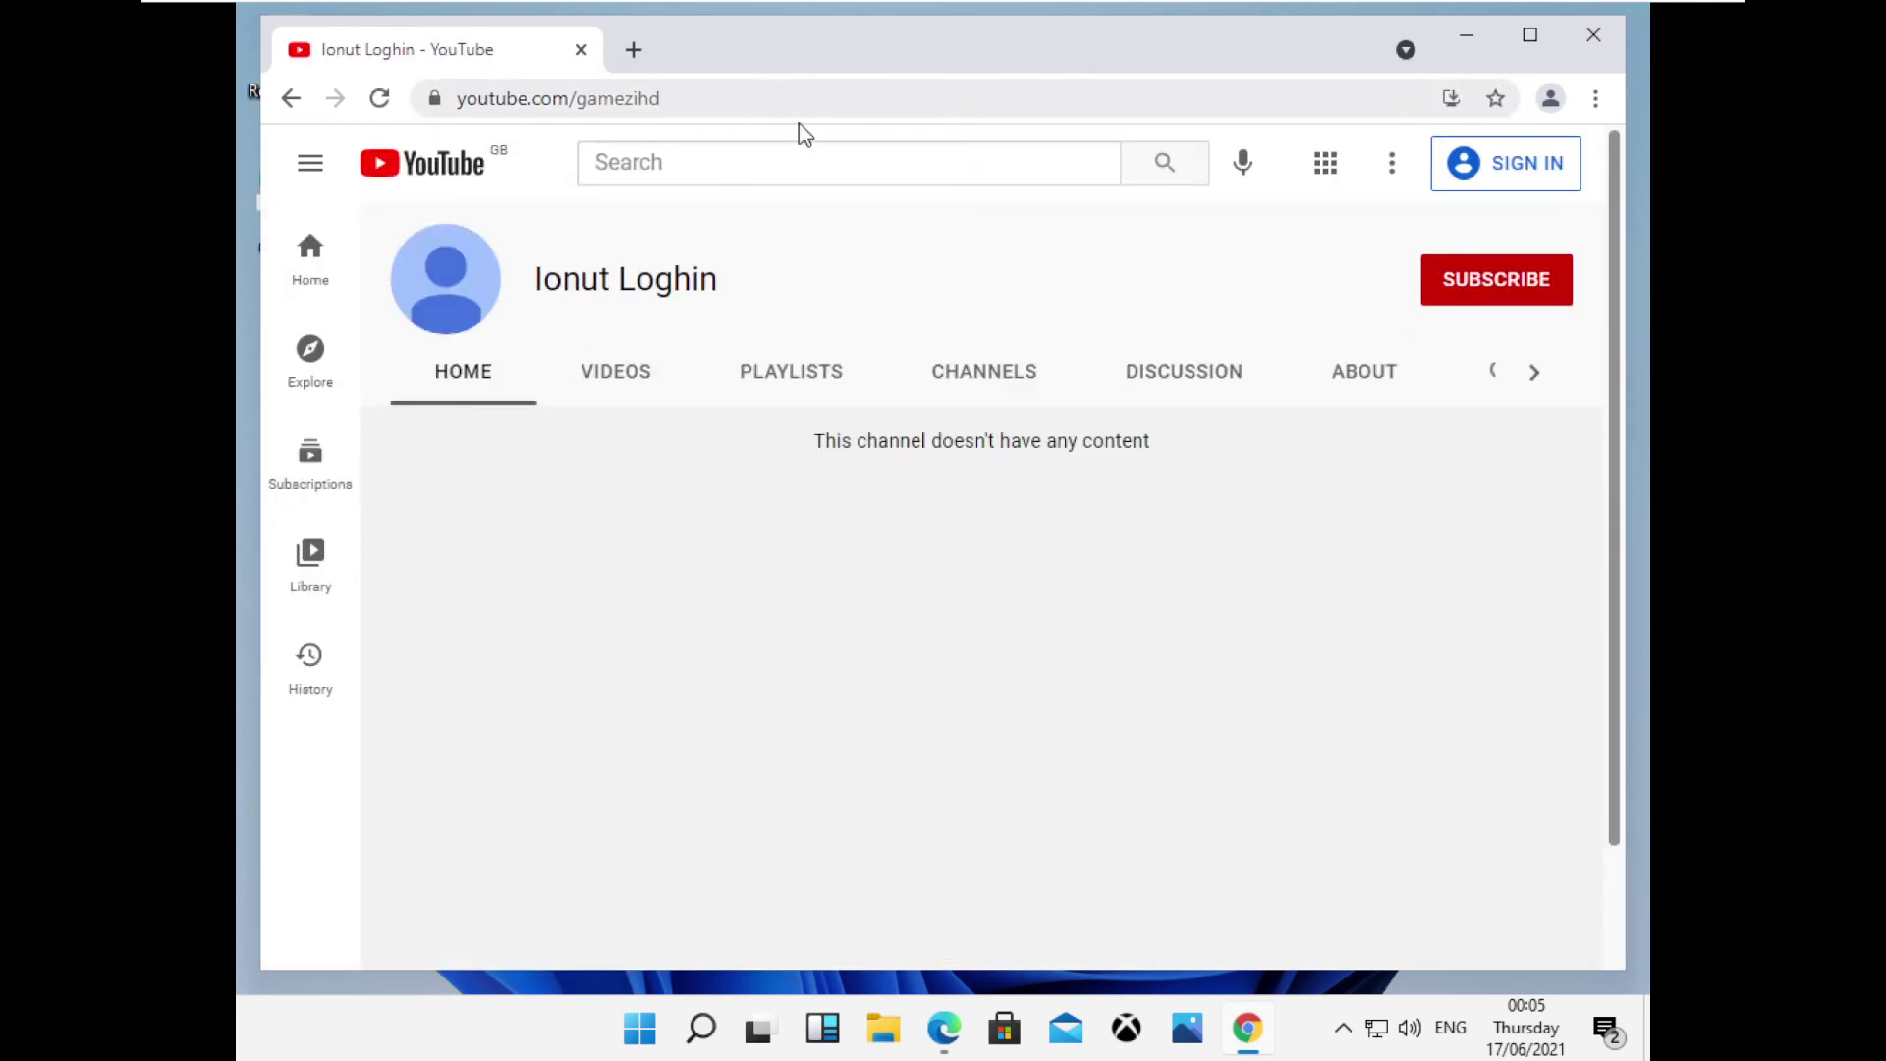
{"action": "left_click", "coordinate": [742, 101]}
{"action": "key", "text": "Left"}
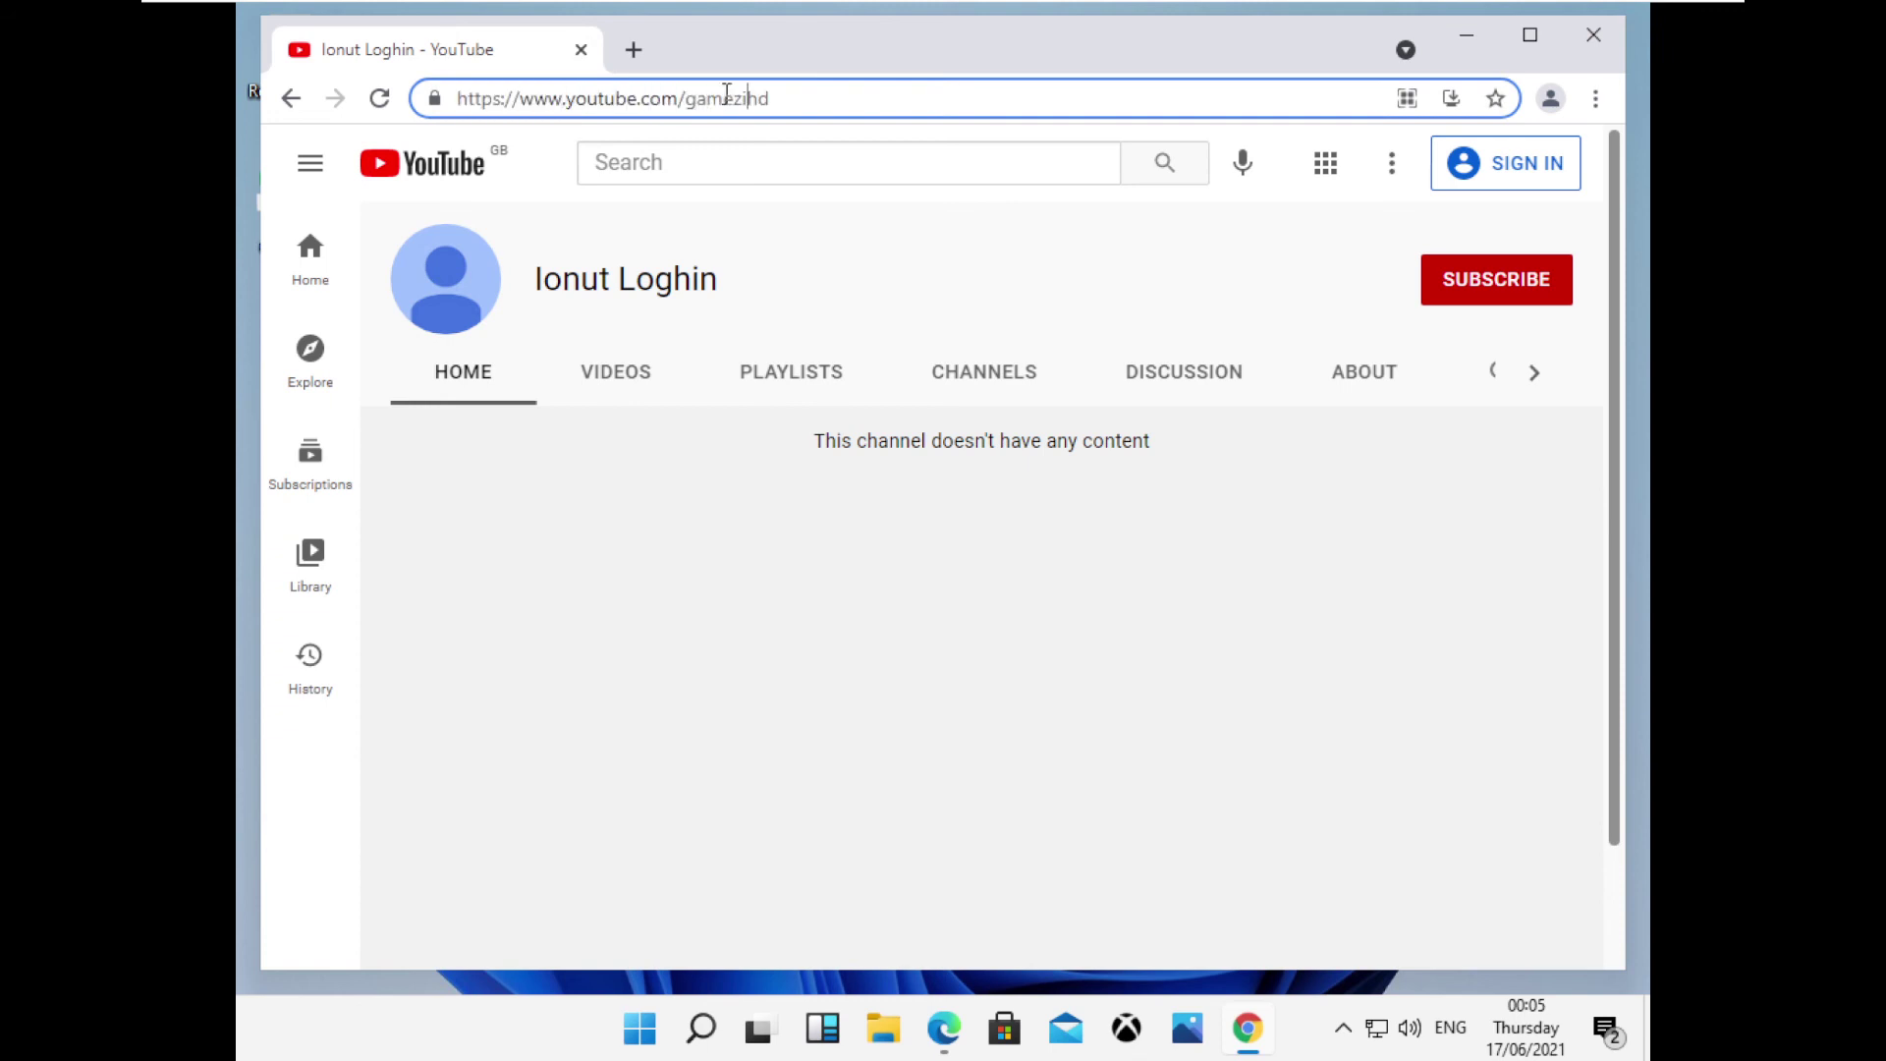
{"action": "type", "text": "_"}
{"action": "key", "text": "Return"}
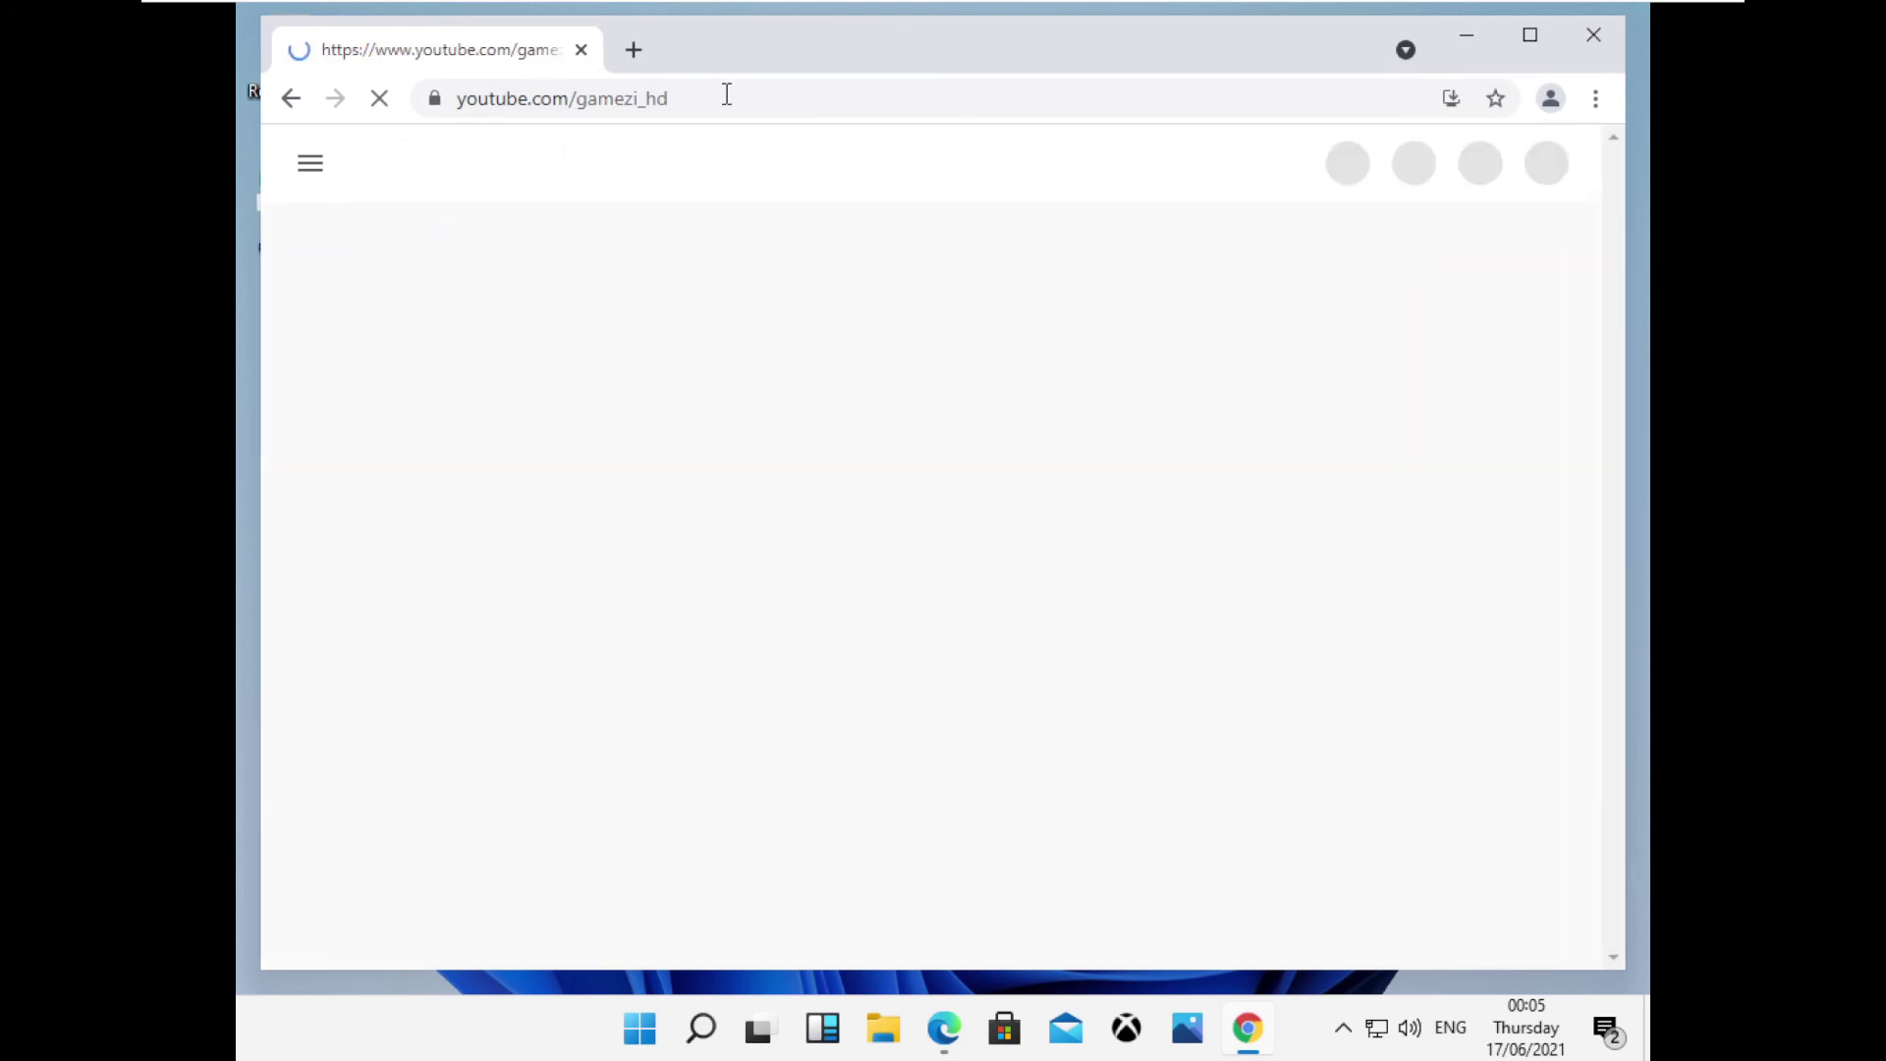
Search YouTube for 'Gamezi HD' and play Apex Legends Ps5 Gameplay from its channel's videos.
{"action": "left_click", "coordinate": [715, 168]}
{"action": "type", "text": "Gamezi HD"}
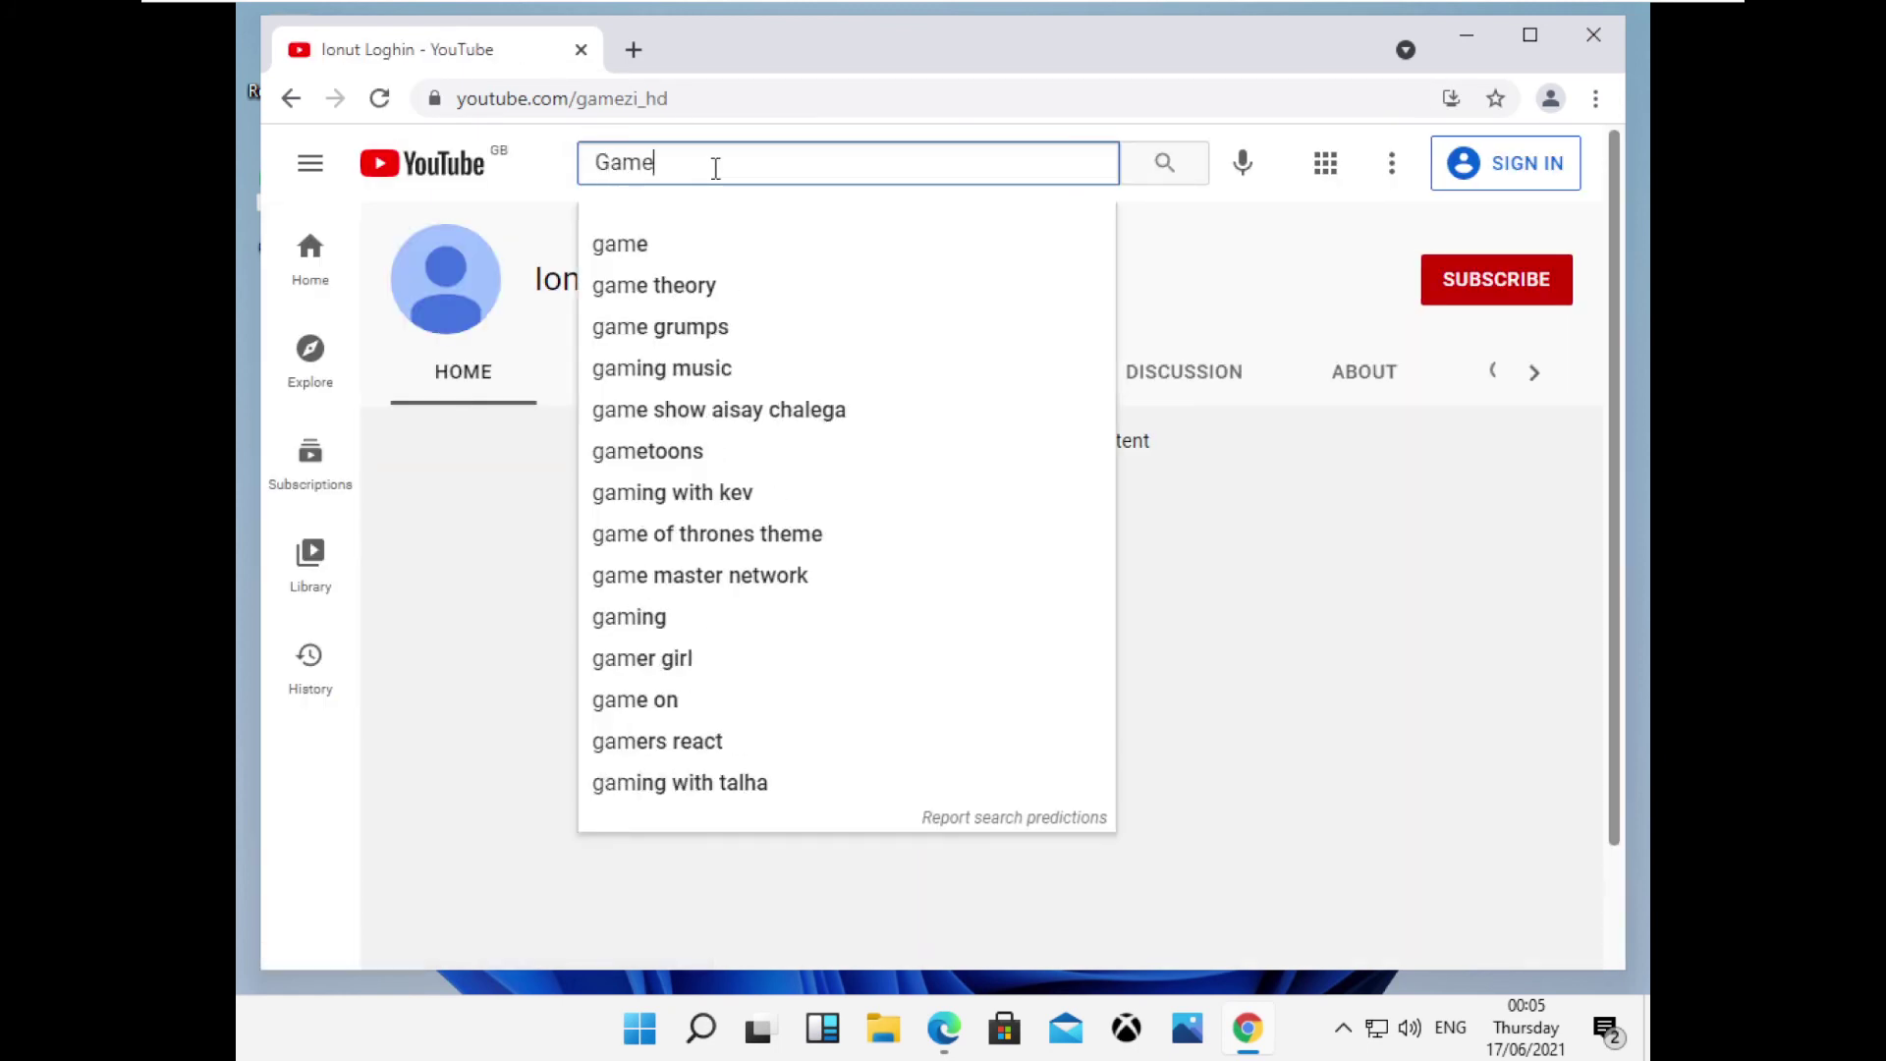
{"action": "key", "text": "Return"}
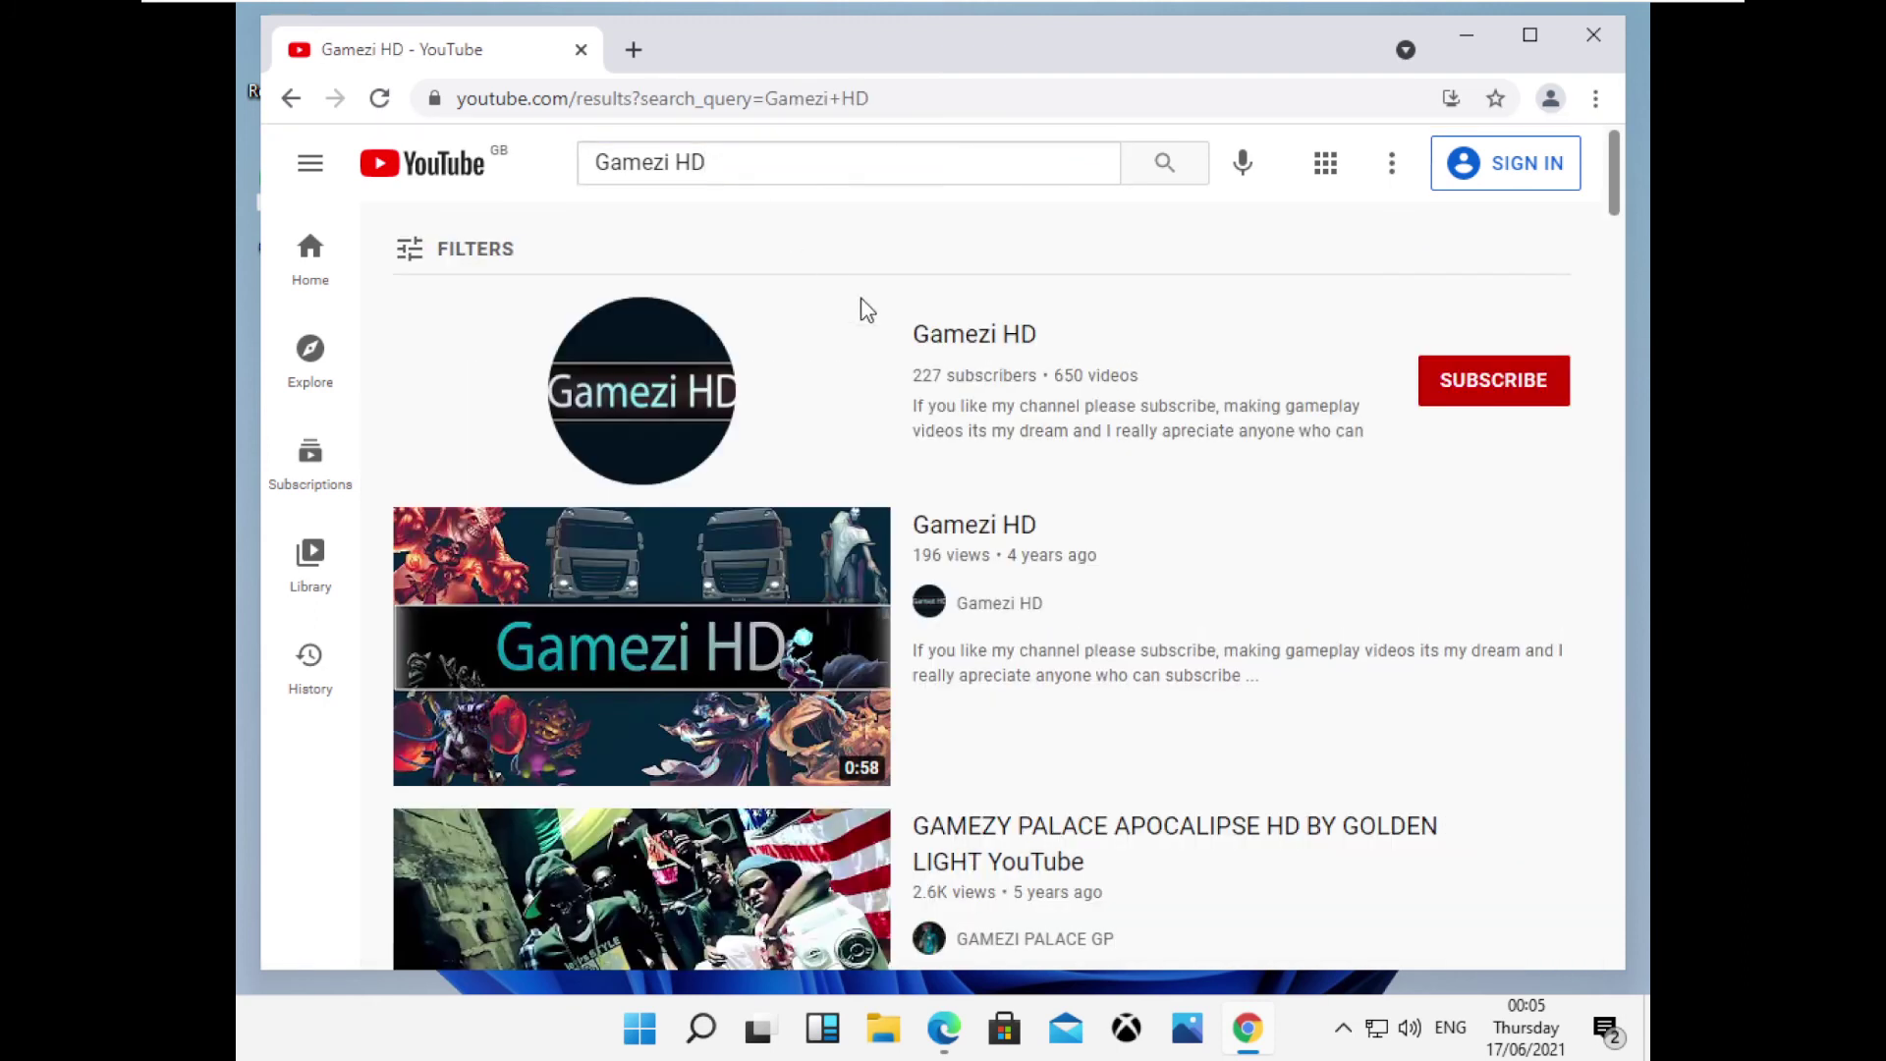
{"action": "left_click", "coordinate": [697, 390]}
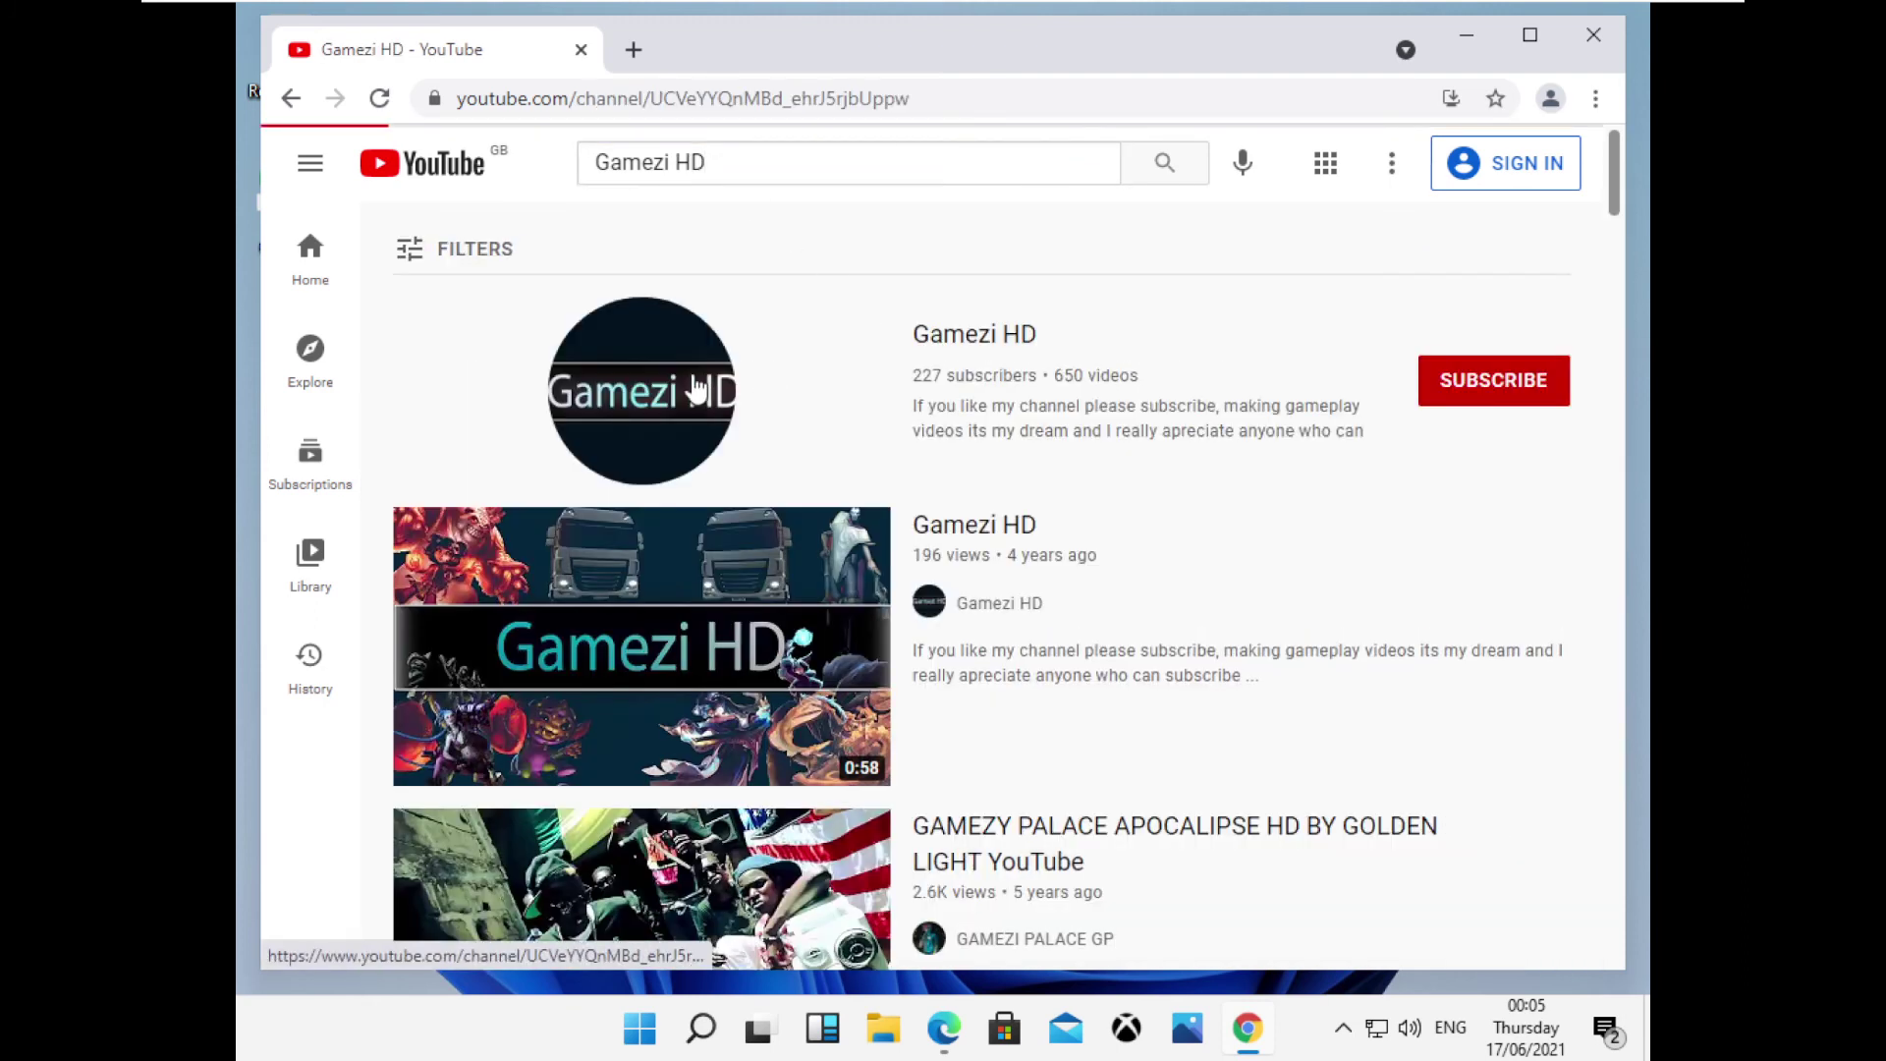
{"action": "scroll", "coordinate": [688, 634], "scroll_direction": "down", "scroll_amount": 5}
{"action": "scroll", "coordinate": [688, 634], "scroll_direction": "up", "scroll_amount": 5}
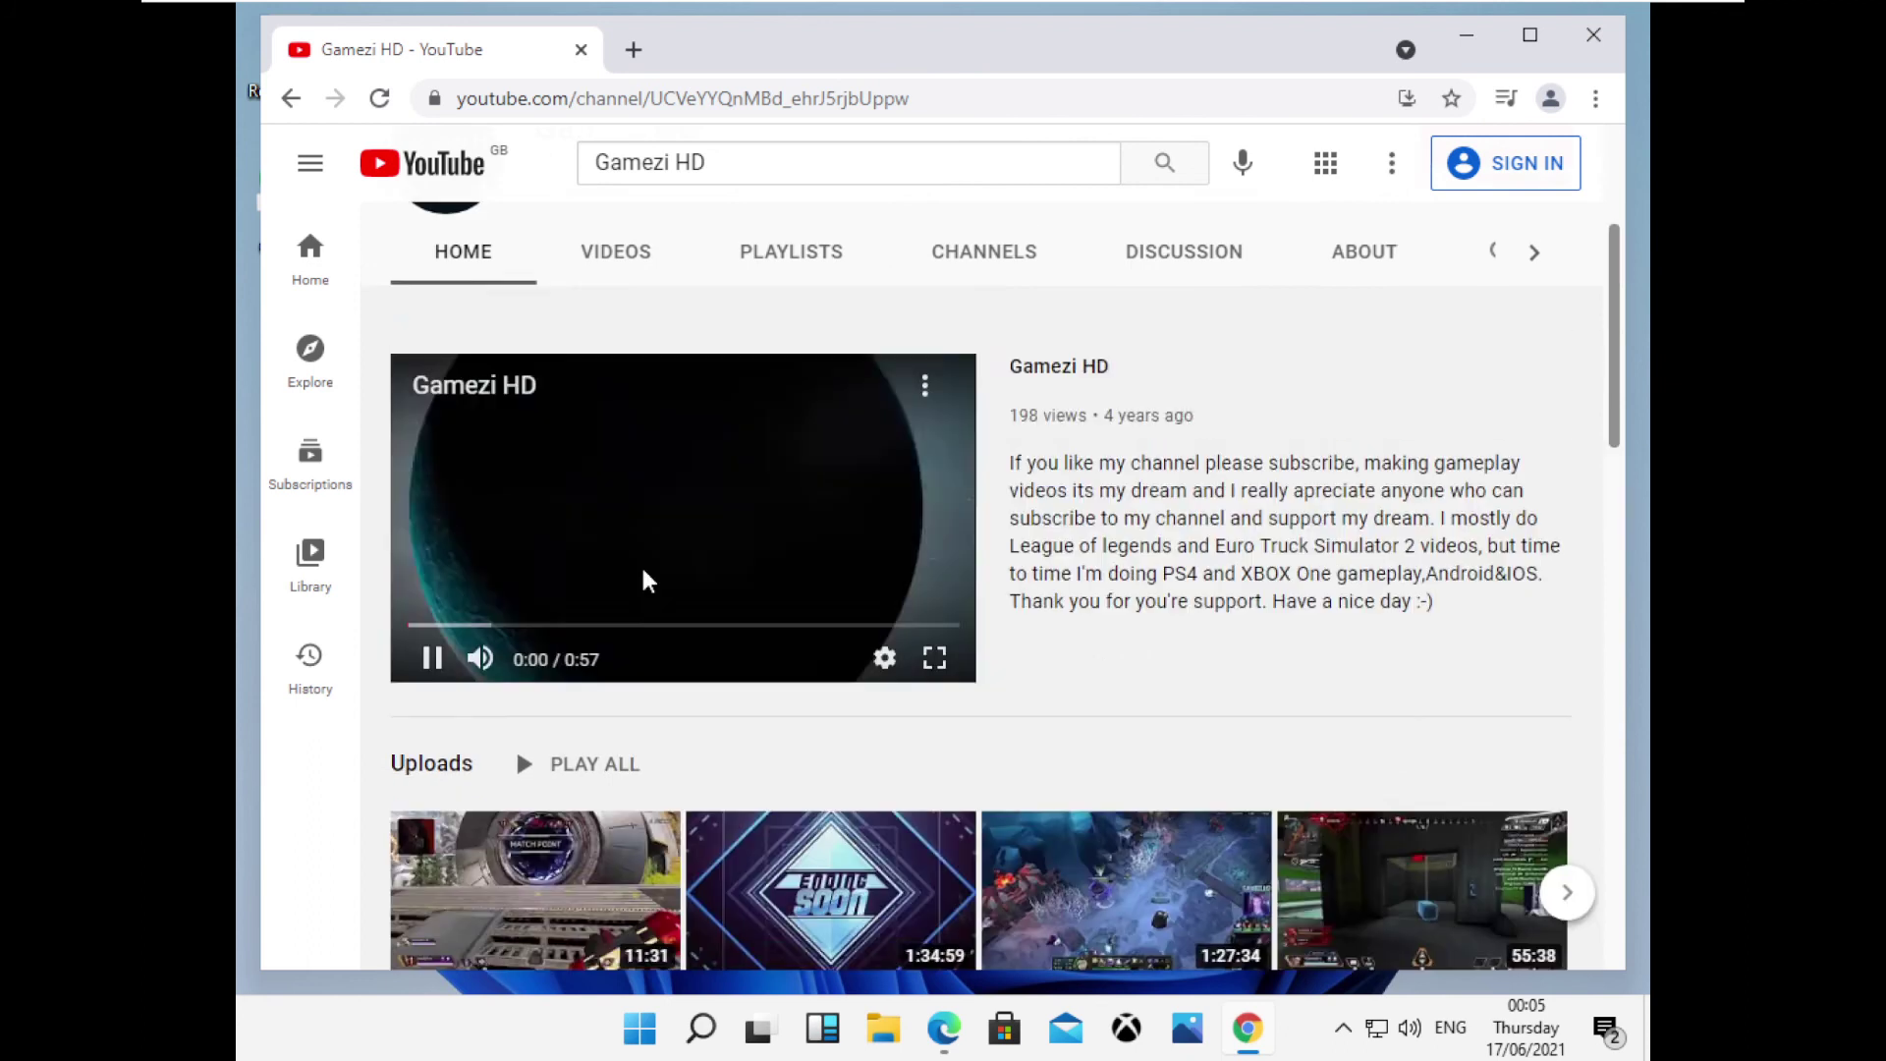
{"action": "left_click", "coordinate": [616, 313]}
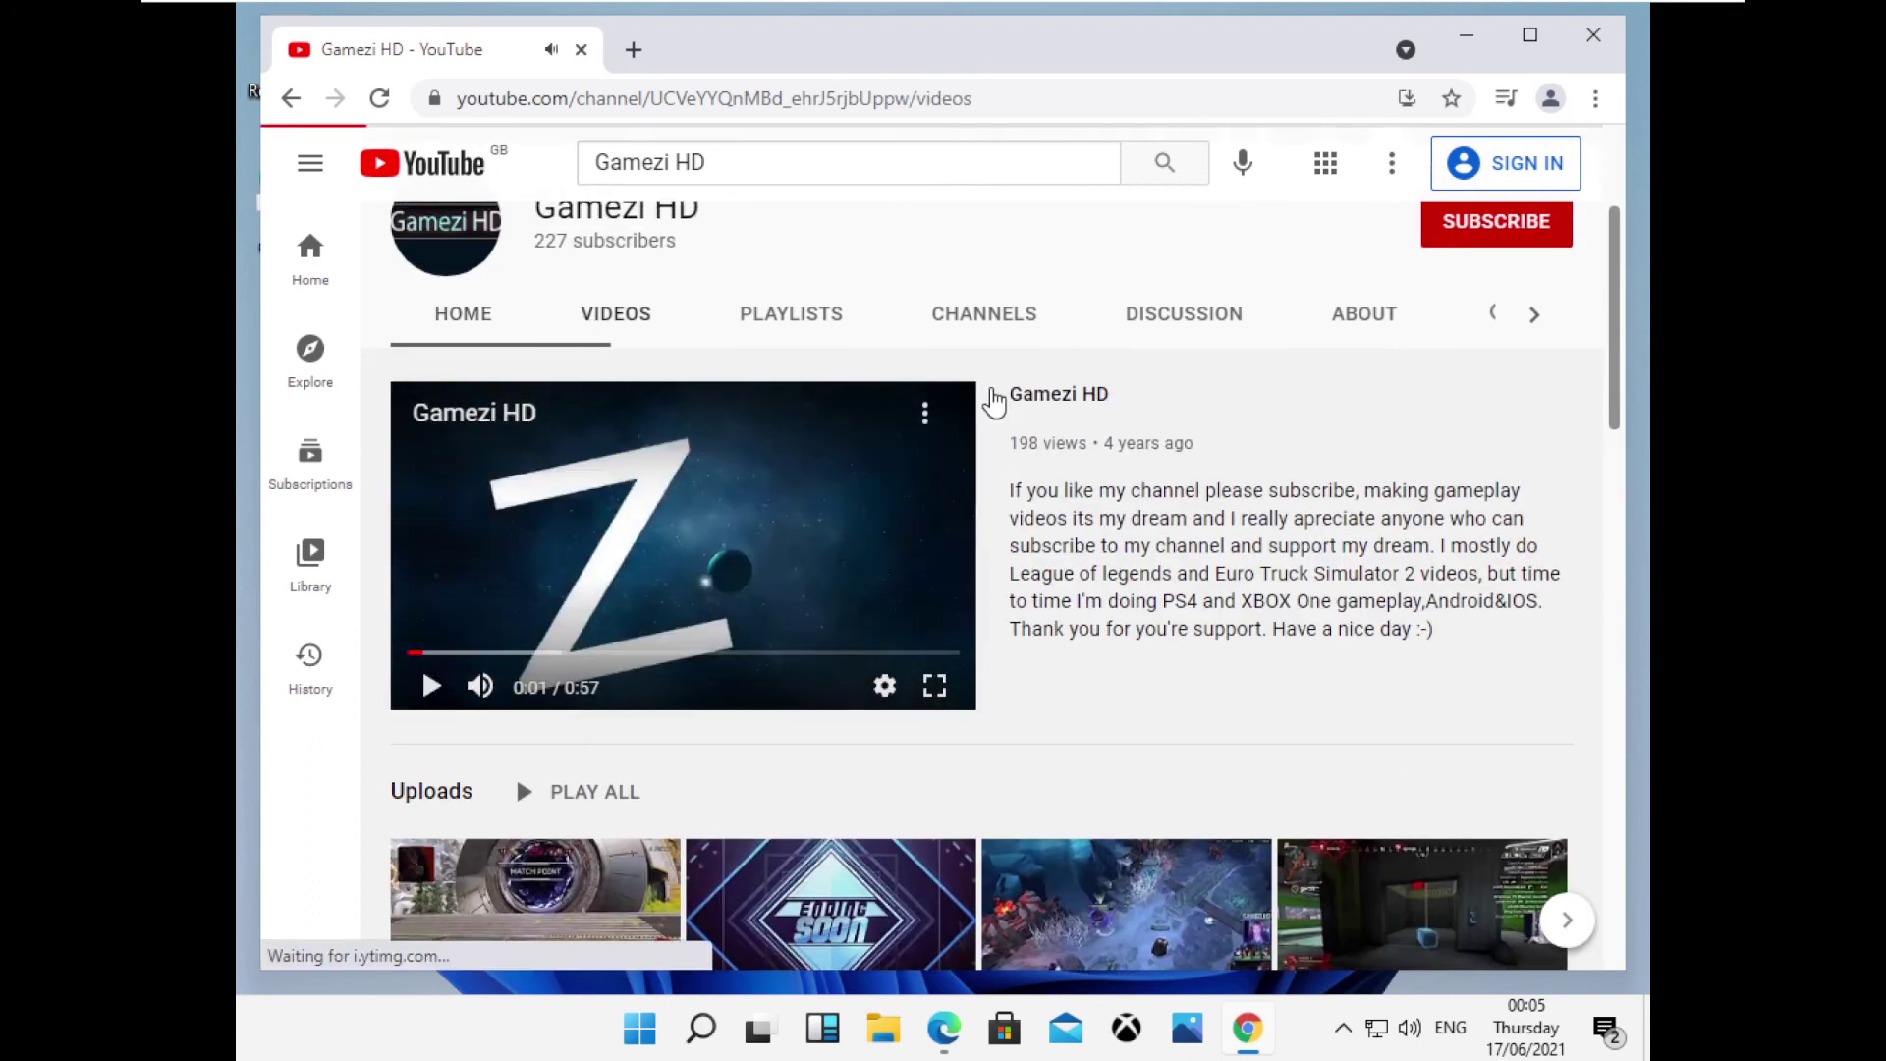
{"action": "scroll", "coordinate": [951, 538], "scroll_direction": "down", "scroll_amount": 5}
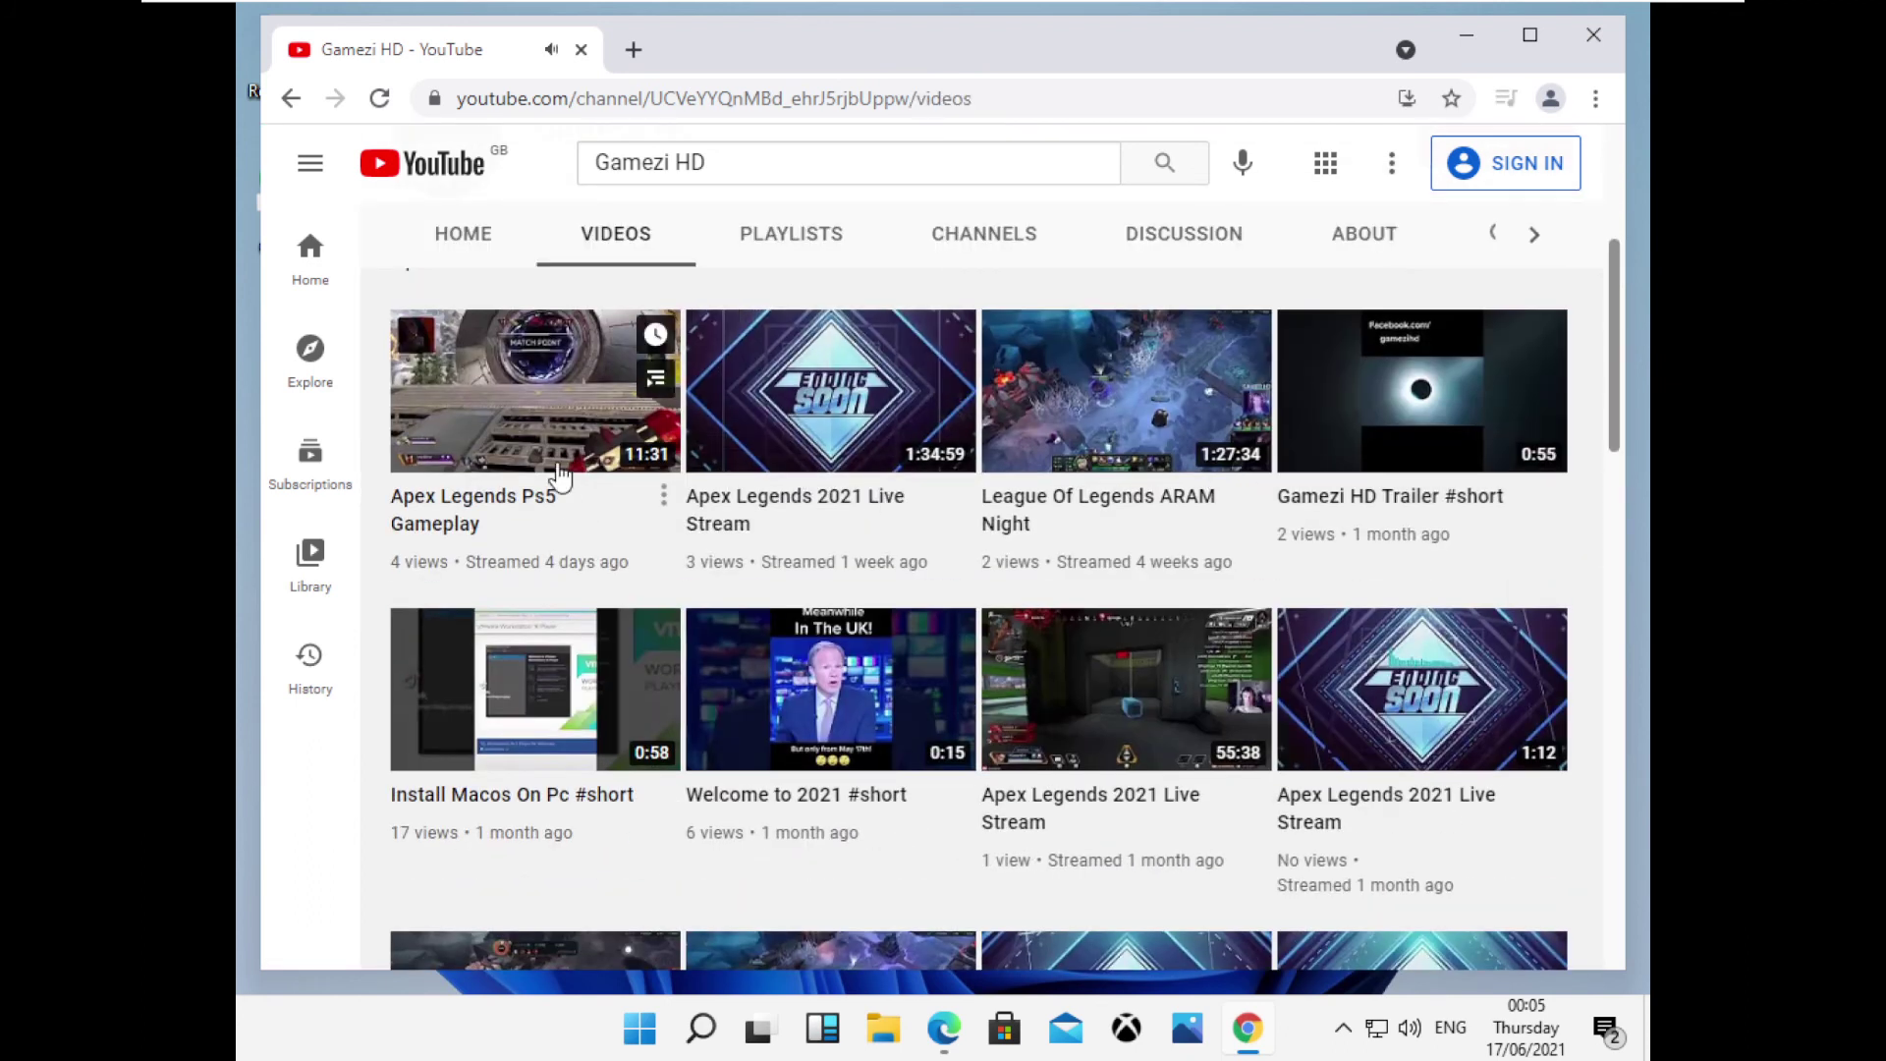
{"action": "left_click", "coordinate": [617, 411]}
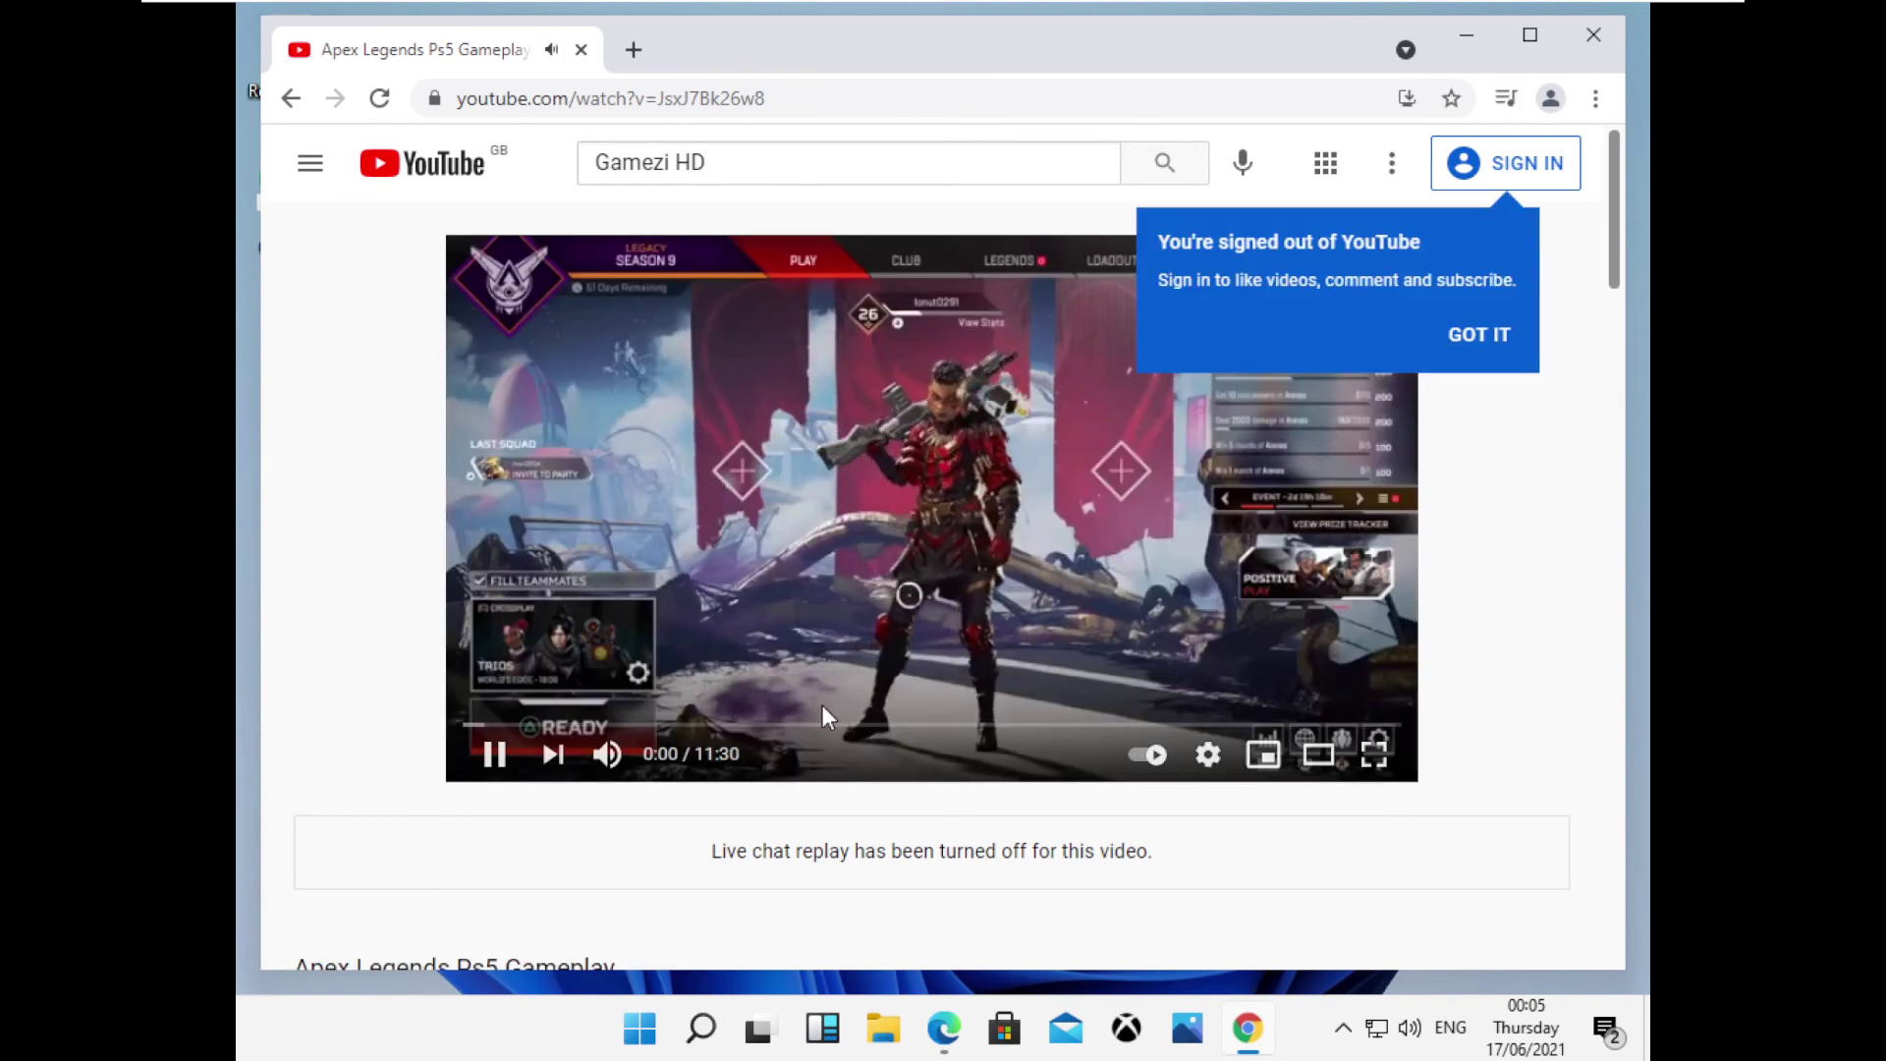
Skip the video ahead to about 2:11 and set its quality to 1080p.
{"action": "left_click", "coordinate": [1464, 339]}
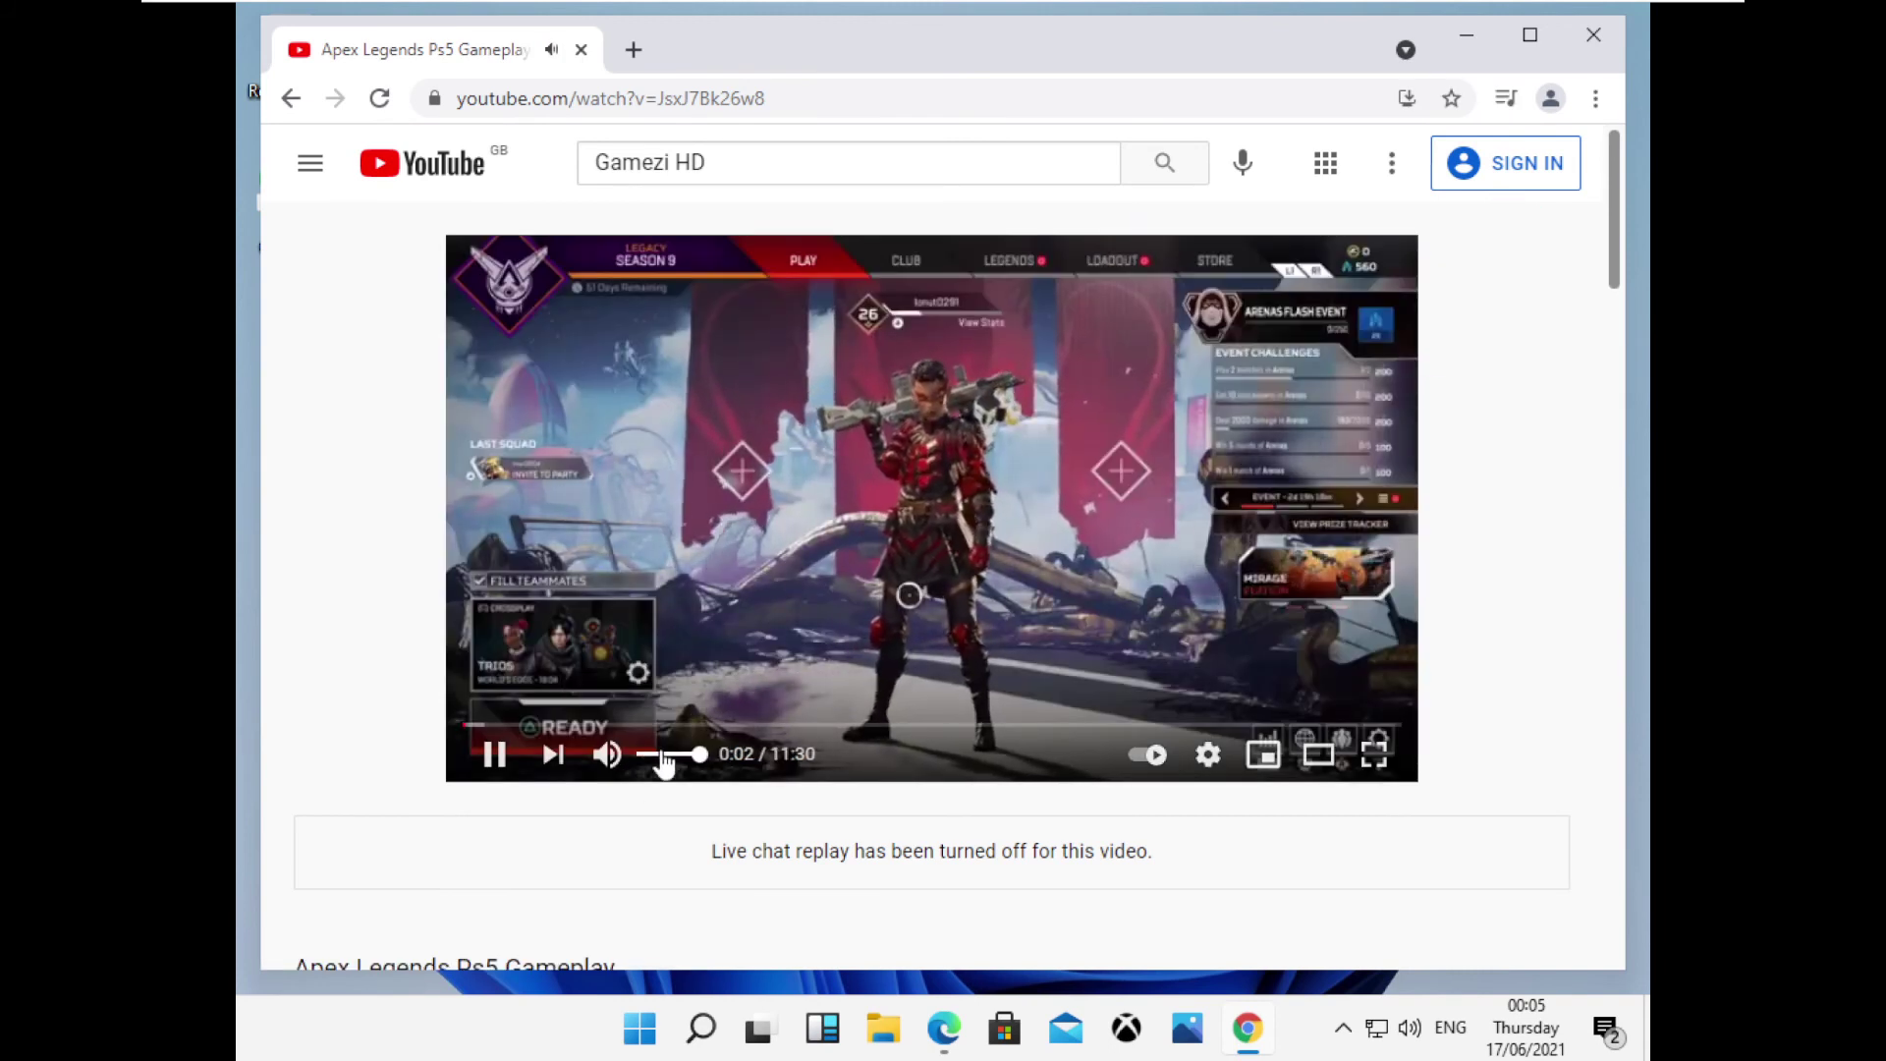
{"action": "left_click", "coordinate": [641, 726]}
{"action": "left_click", "coordinate": [1208, 754]}
{"action": "left_click", "coordinate": [1228, 665]}
{"action": "left_click", "coordinate": [1165, 438]}
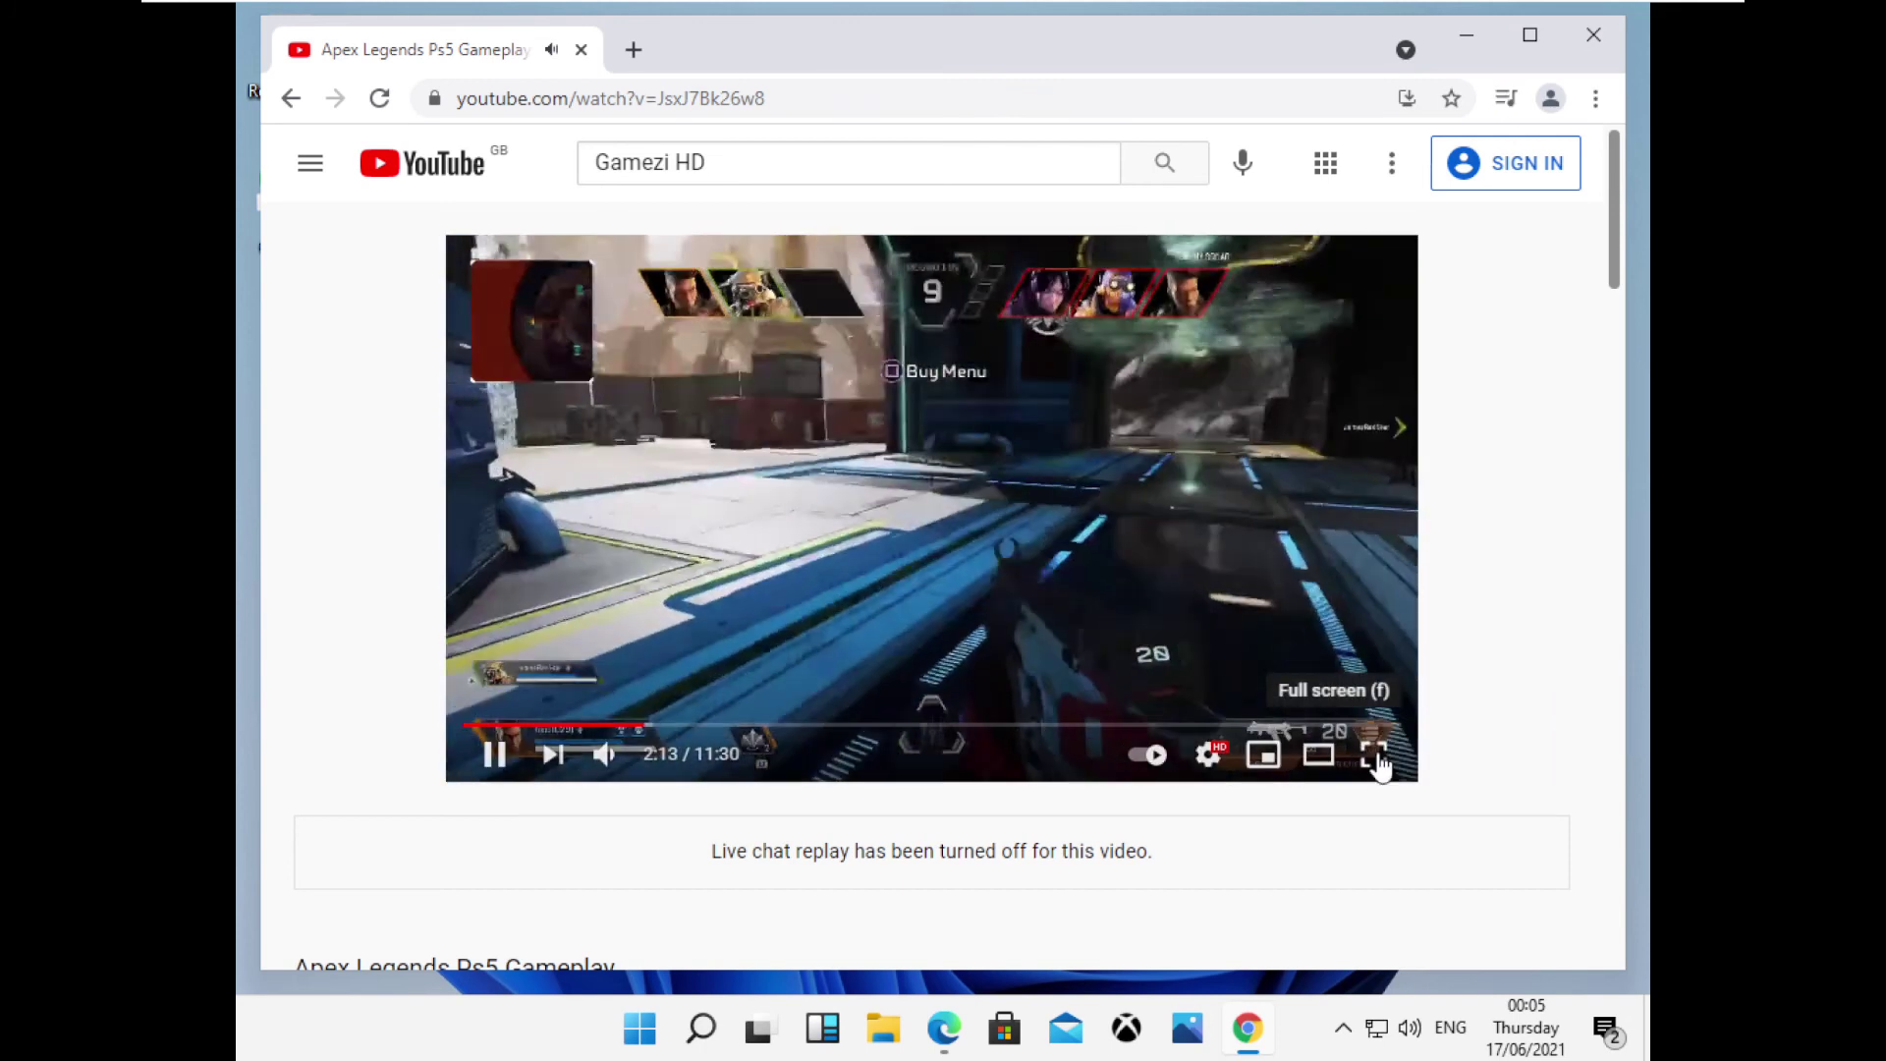
Watch the video full screen, exit full screen, and close Chrome.
{"action": "left_click", "coordinate": [1374, 754]}
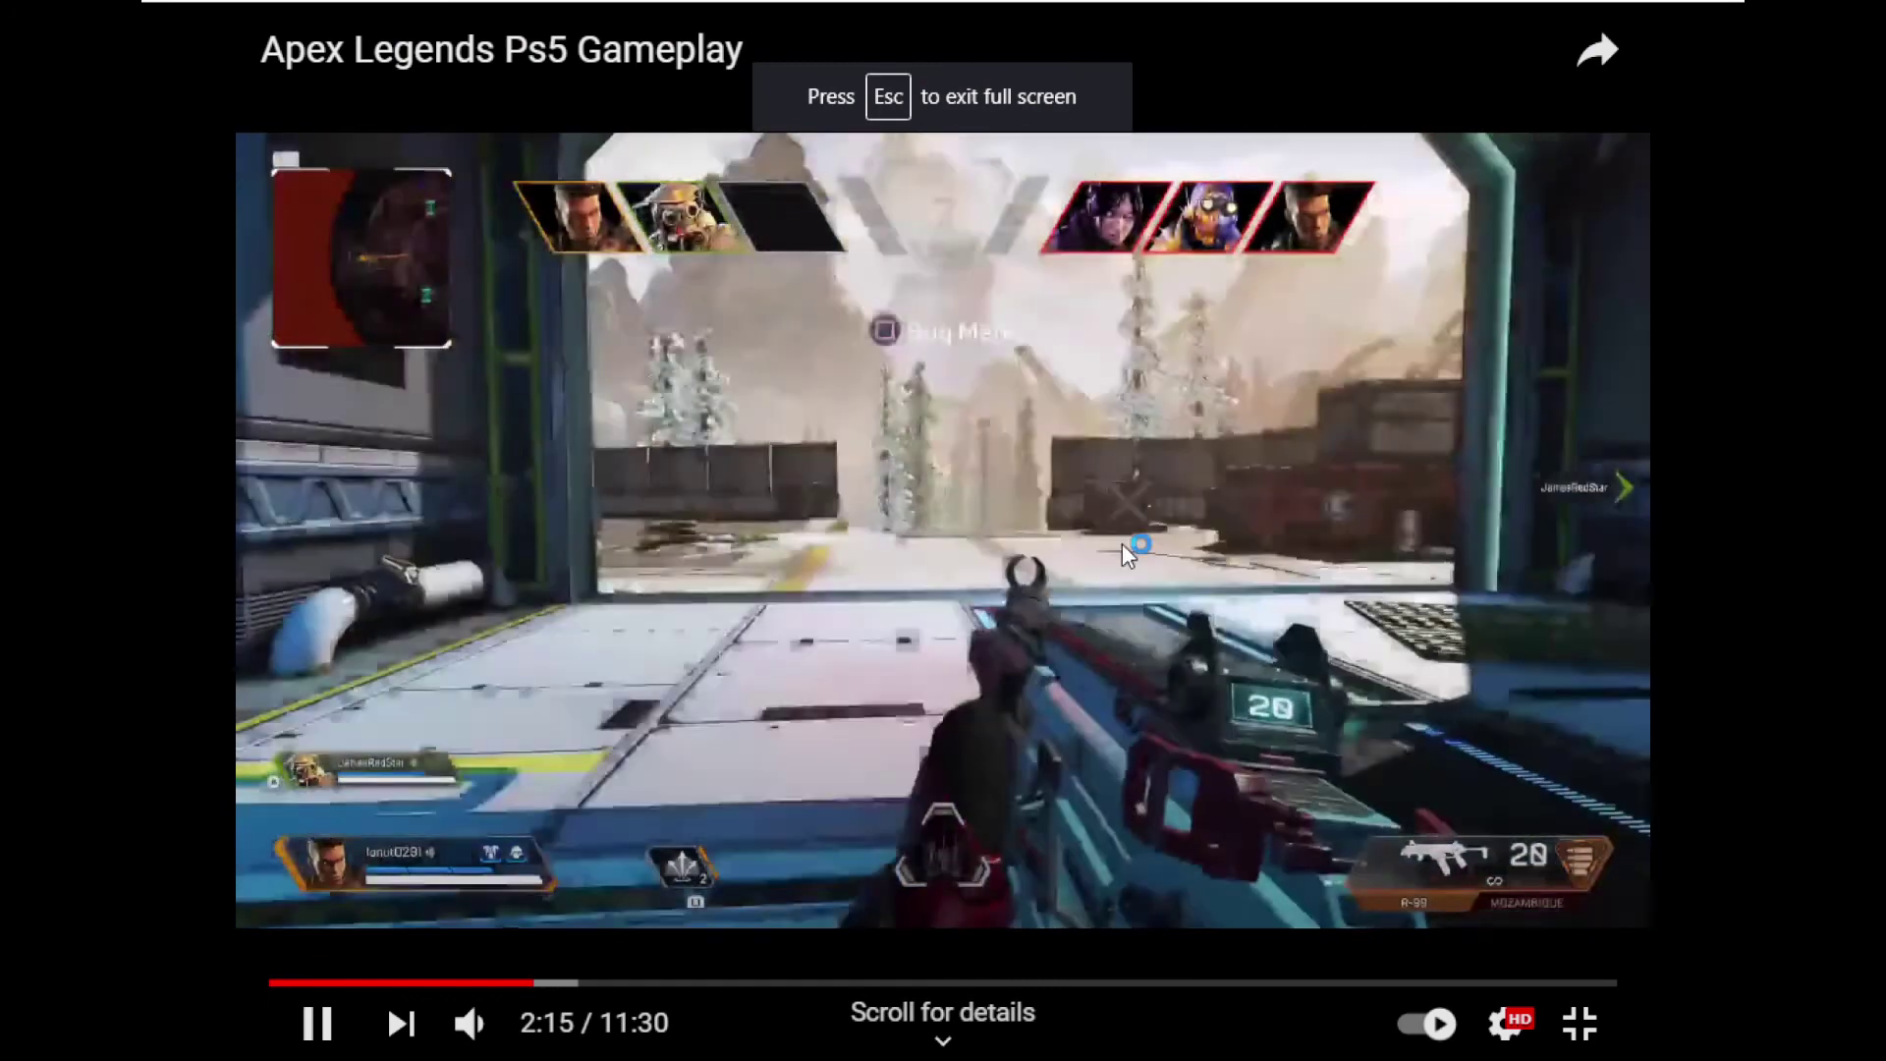
{"action": "key", "text": "Escape"}
{"action": "left_click", "coordinate": [1598, 34]}
{"action": "right_click", "coordinate": [864, 246]}
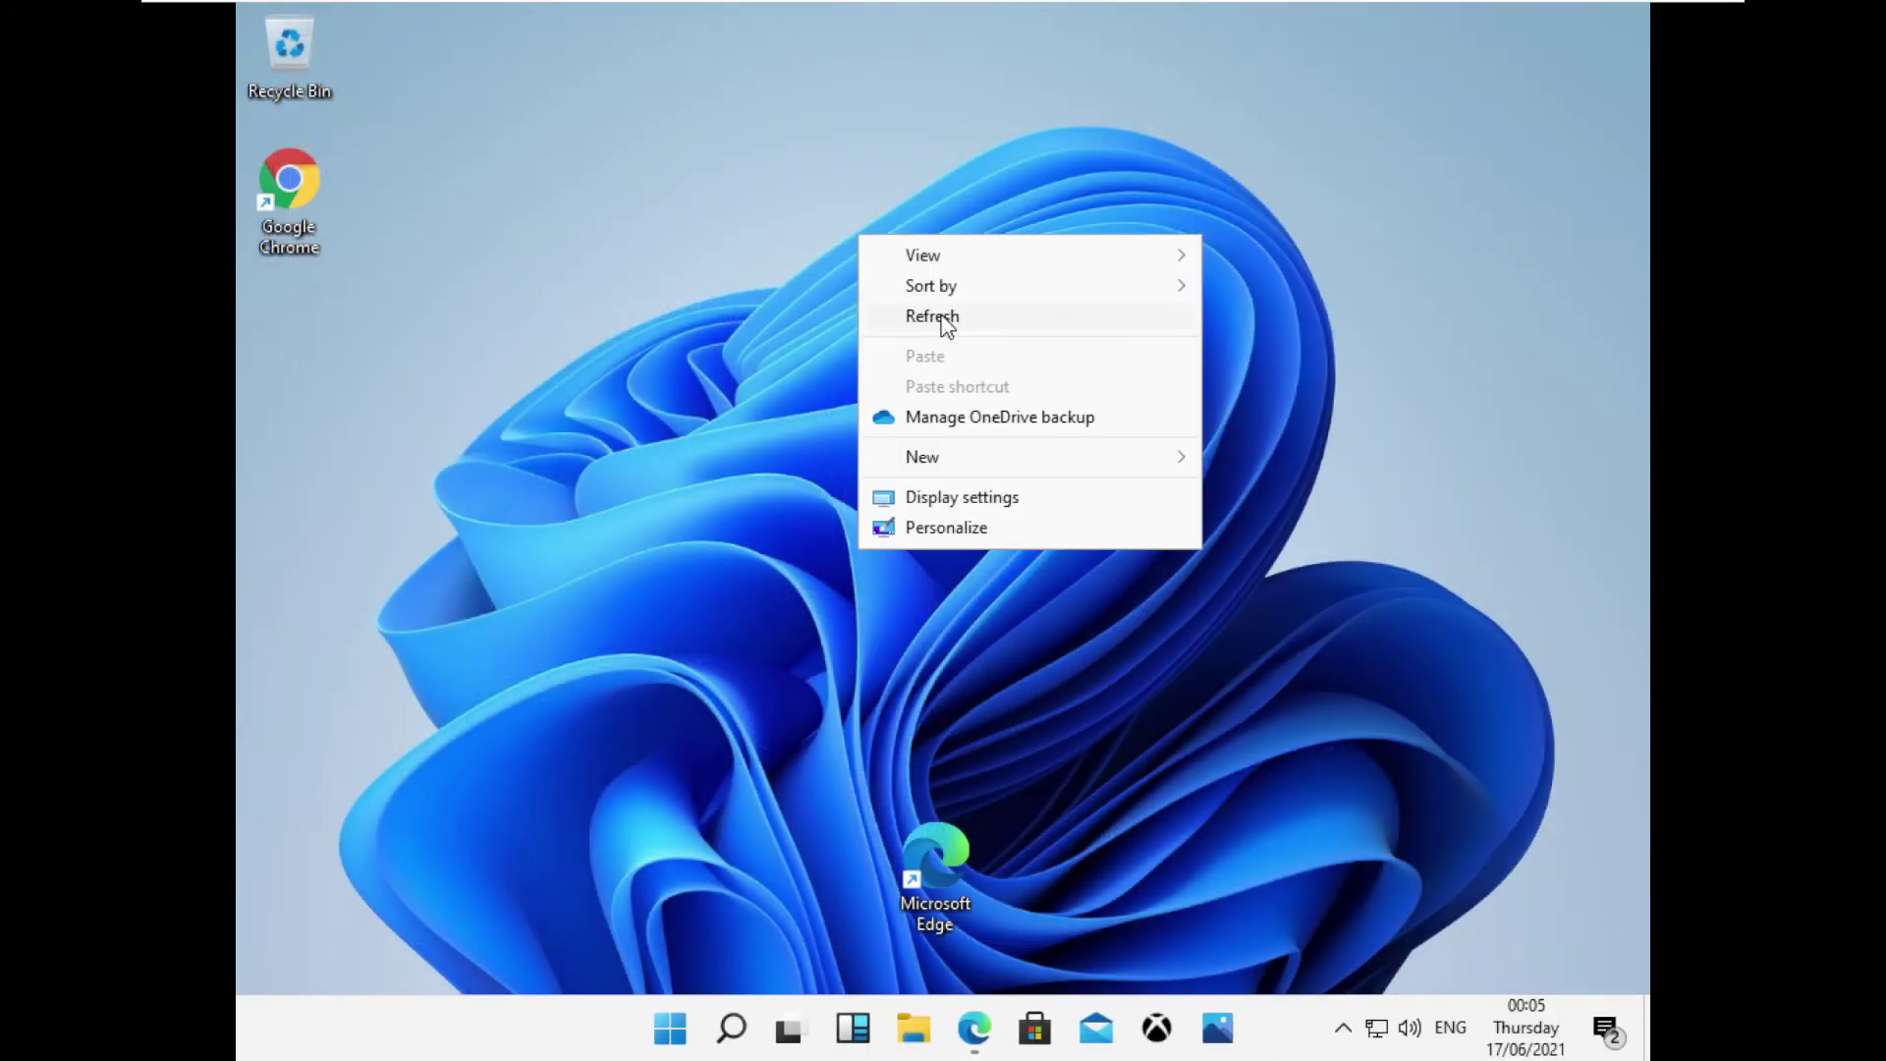
{"action": "right_click", "coordinate": [818, 280]}
{"action": "left_click", "coordinate": [927, 574]}
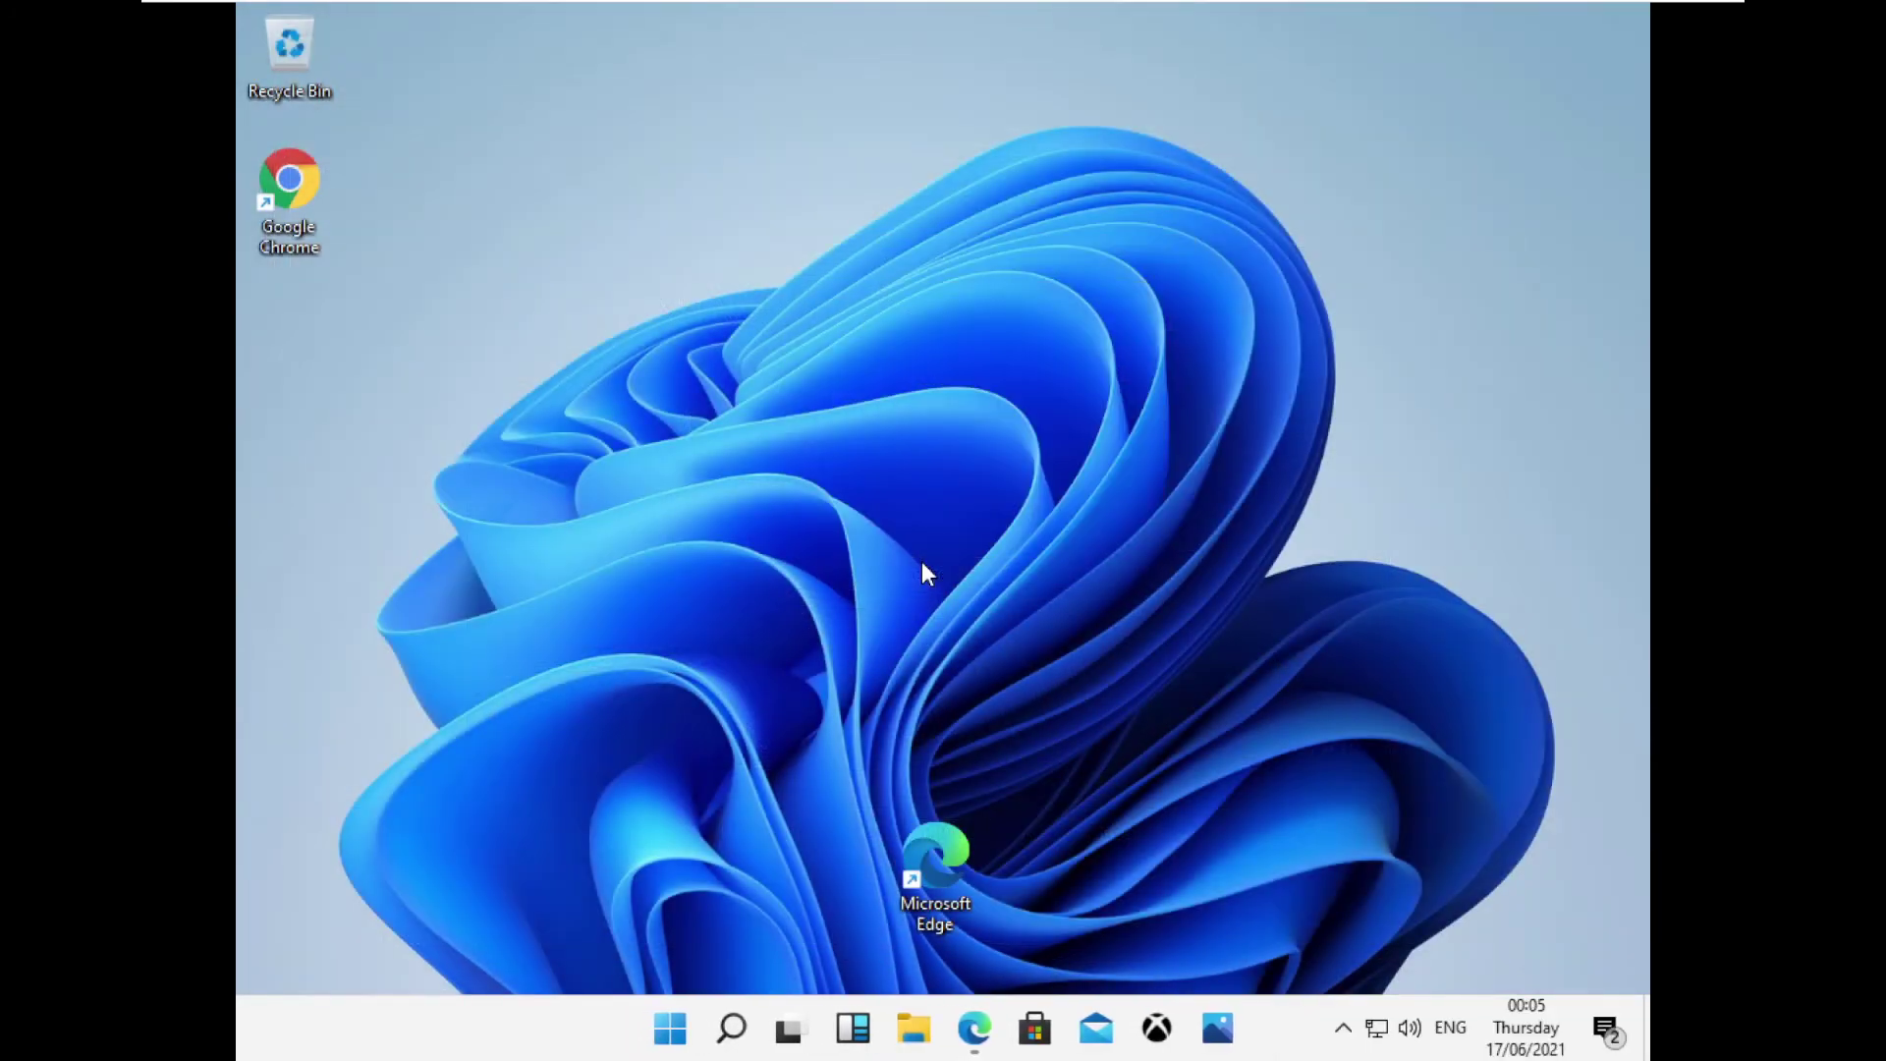
{"action": "scroll", "coordinate": [858, 738], "scroll_direction": "down", "scroll_amount": 6}
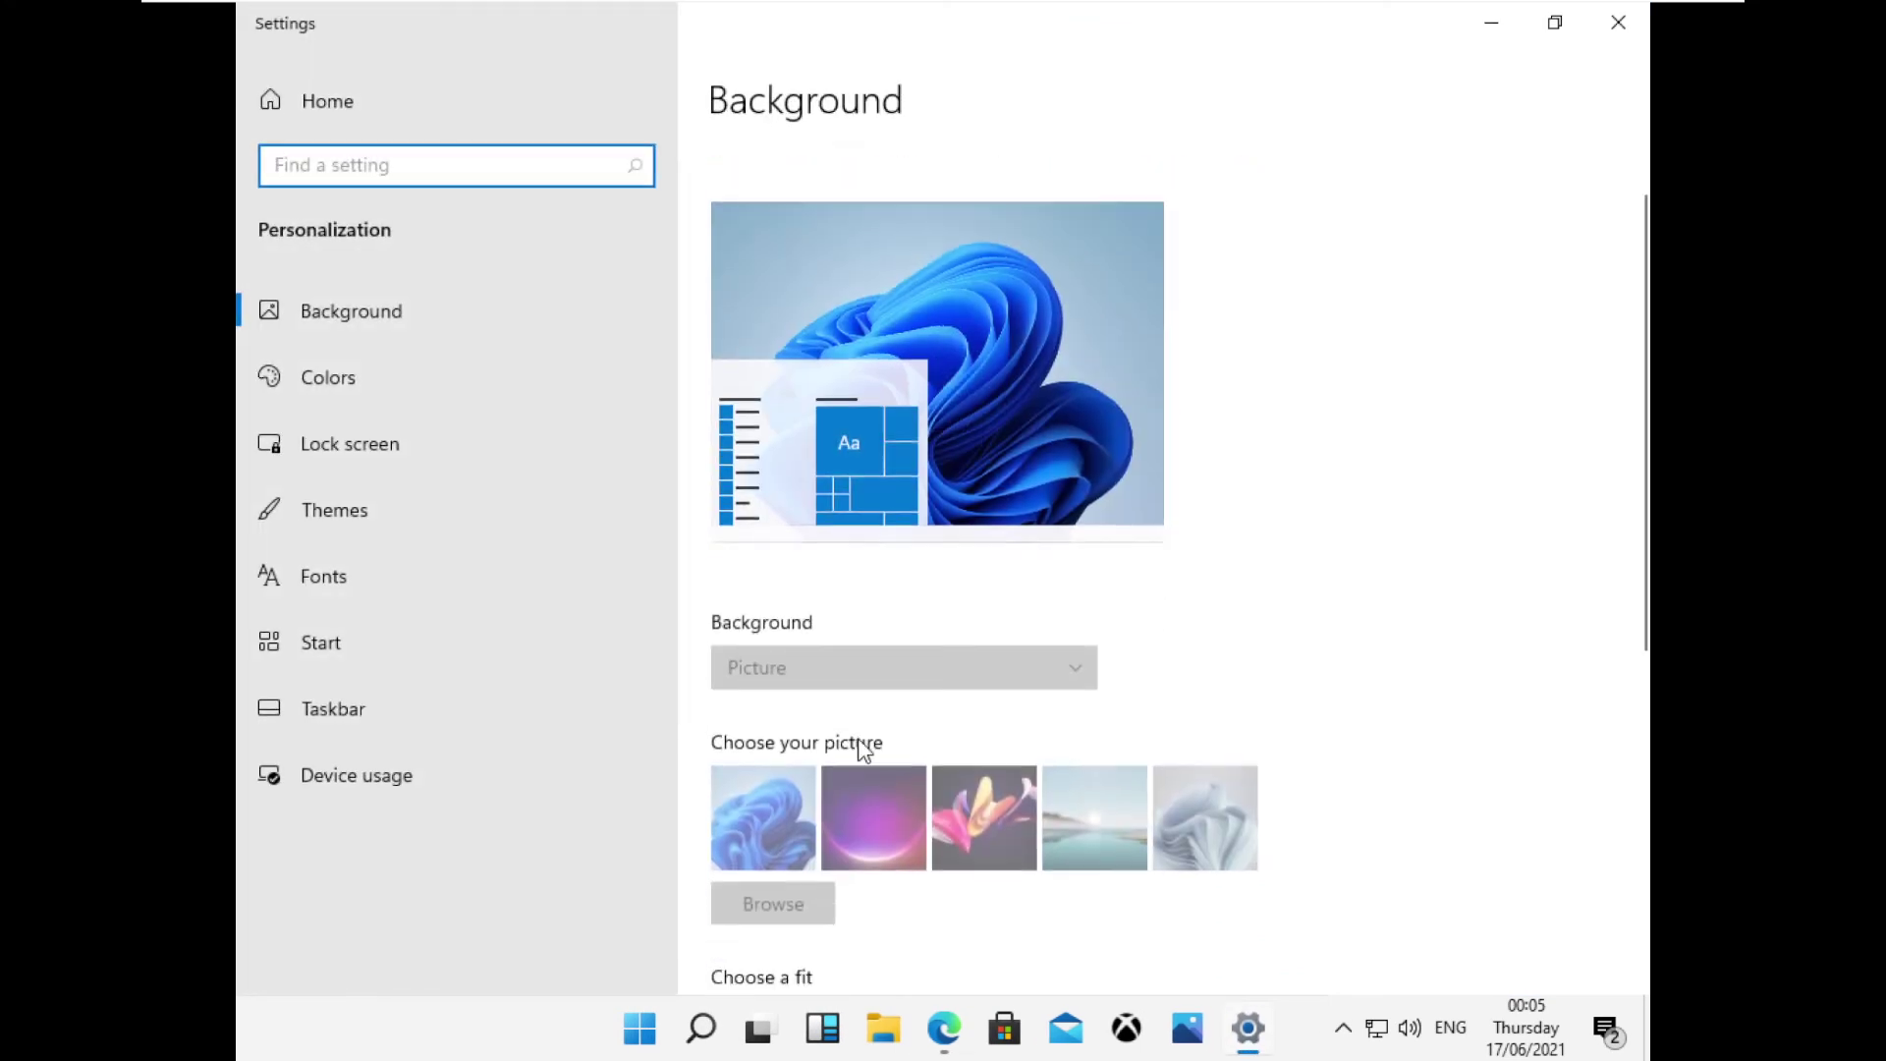
{"action": "left_click", "coordinate": [446, 368]}
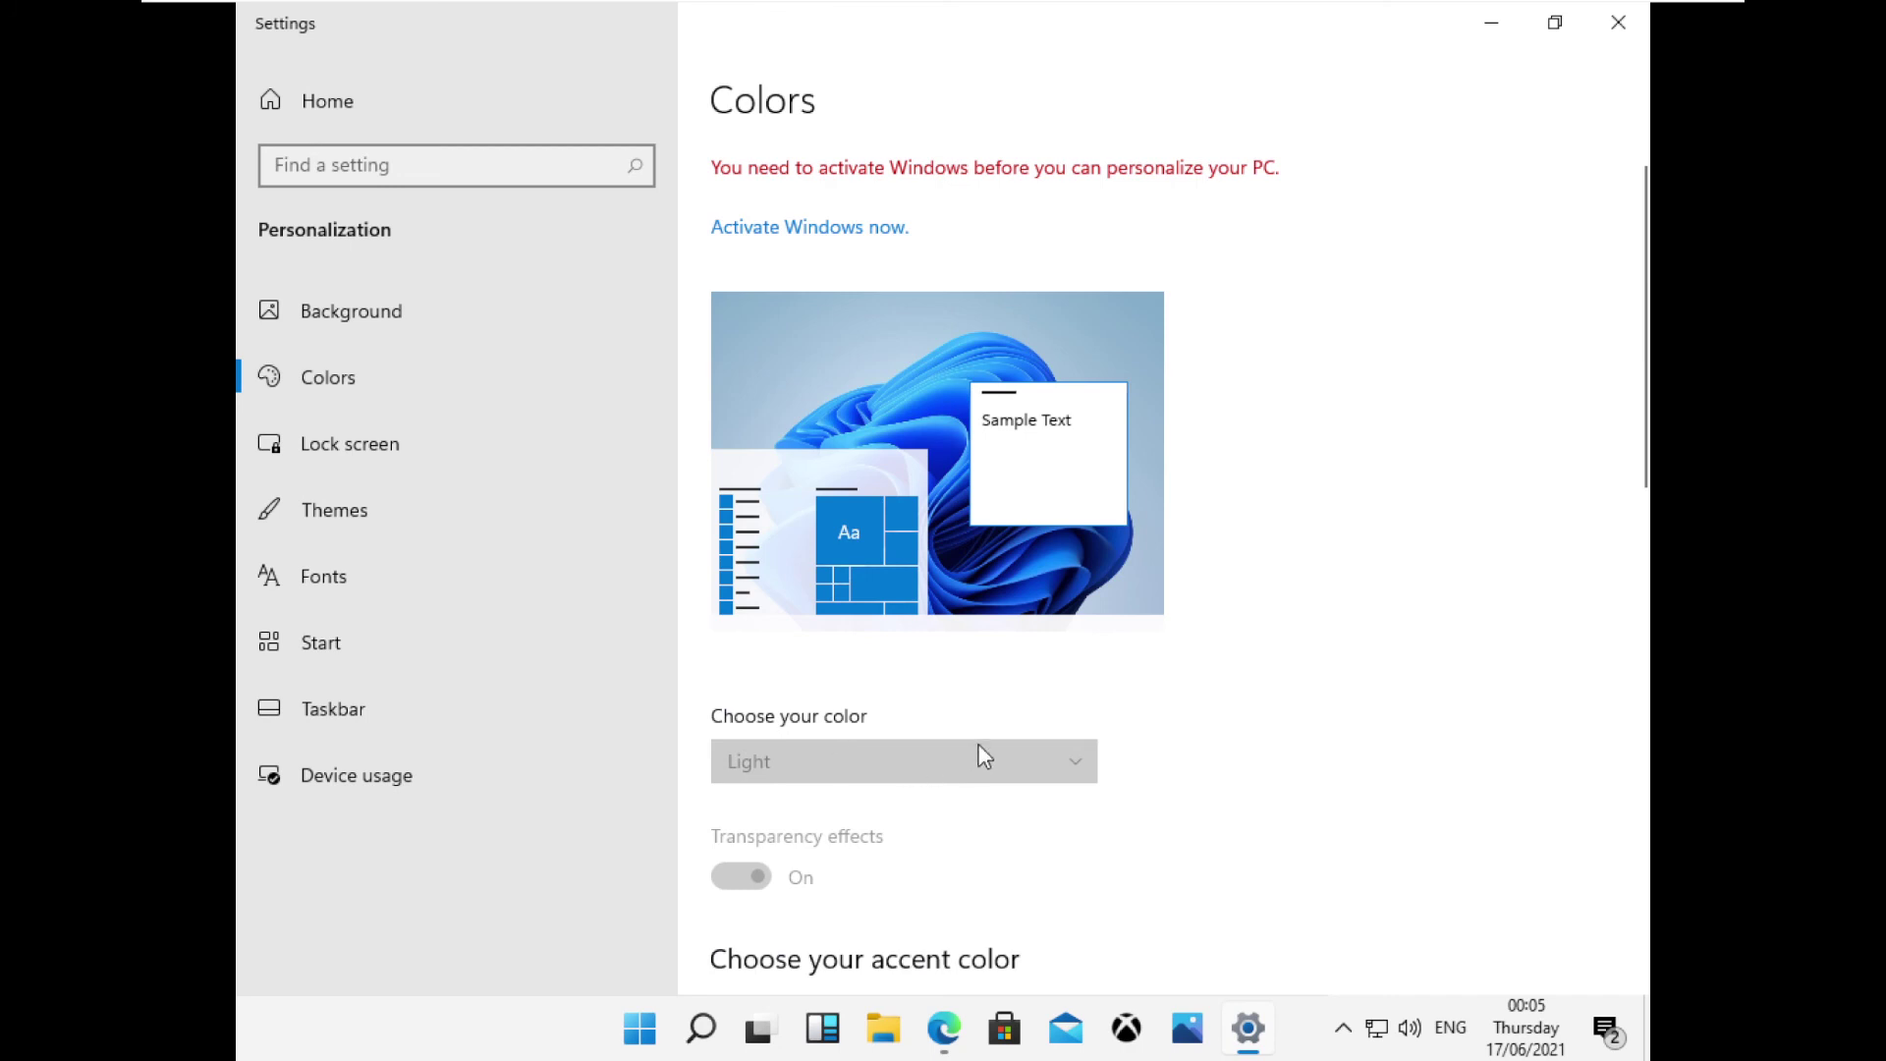
{"action": "scroll", "coordinate": [980, 757], "scroll_direction": "down", "scroll_amount": 5}
{"action": "scroll", "coordinate": [926, 569], "scroll_direction": "up", "scroll_amount": 5}
{"action": "scroll", "coordinate": [1179, 270], "scroll_direction": "down", "scroll_amount": 4}
{"action": "scroll", "coordinate": [1166, 282], "scroll_direction": "up", "scroll_amount": 4}
{"action": "left_click", "coordinate": [889, 229]}
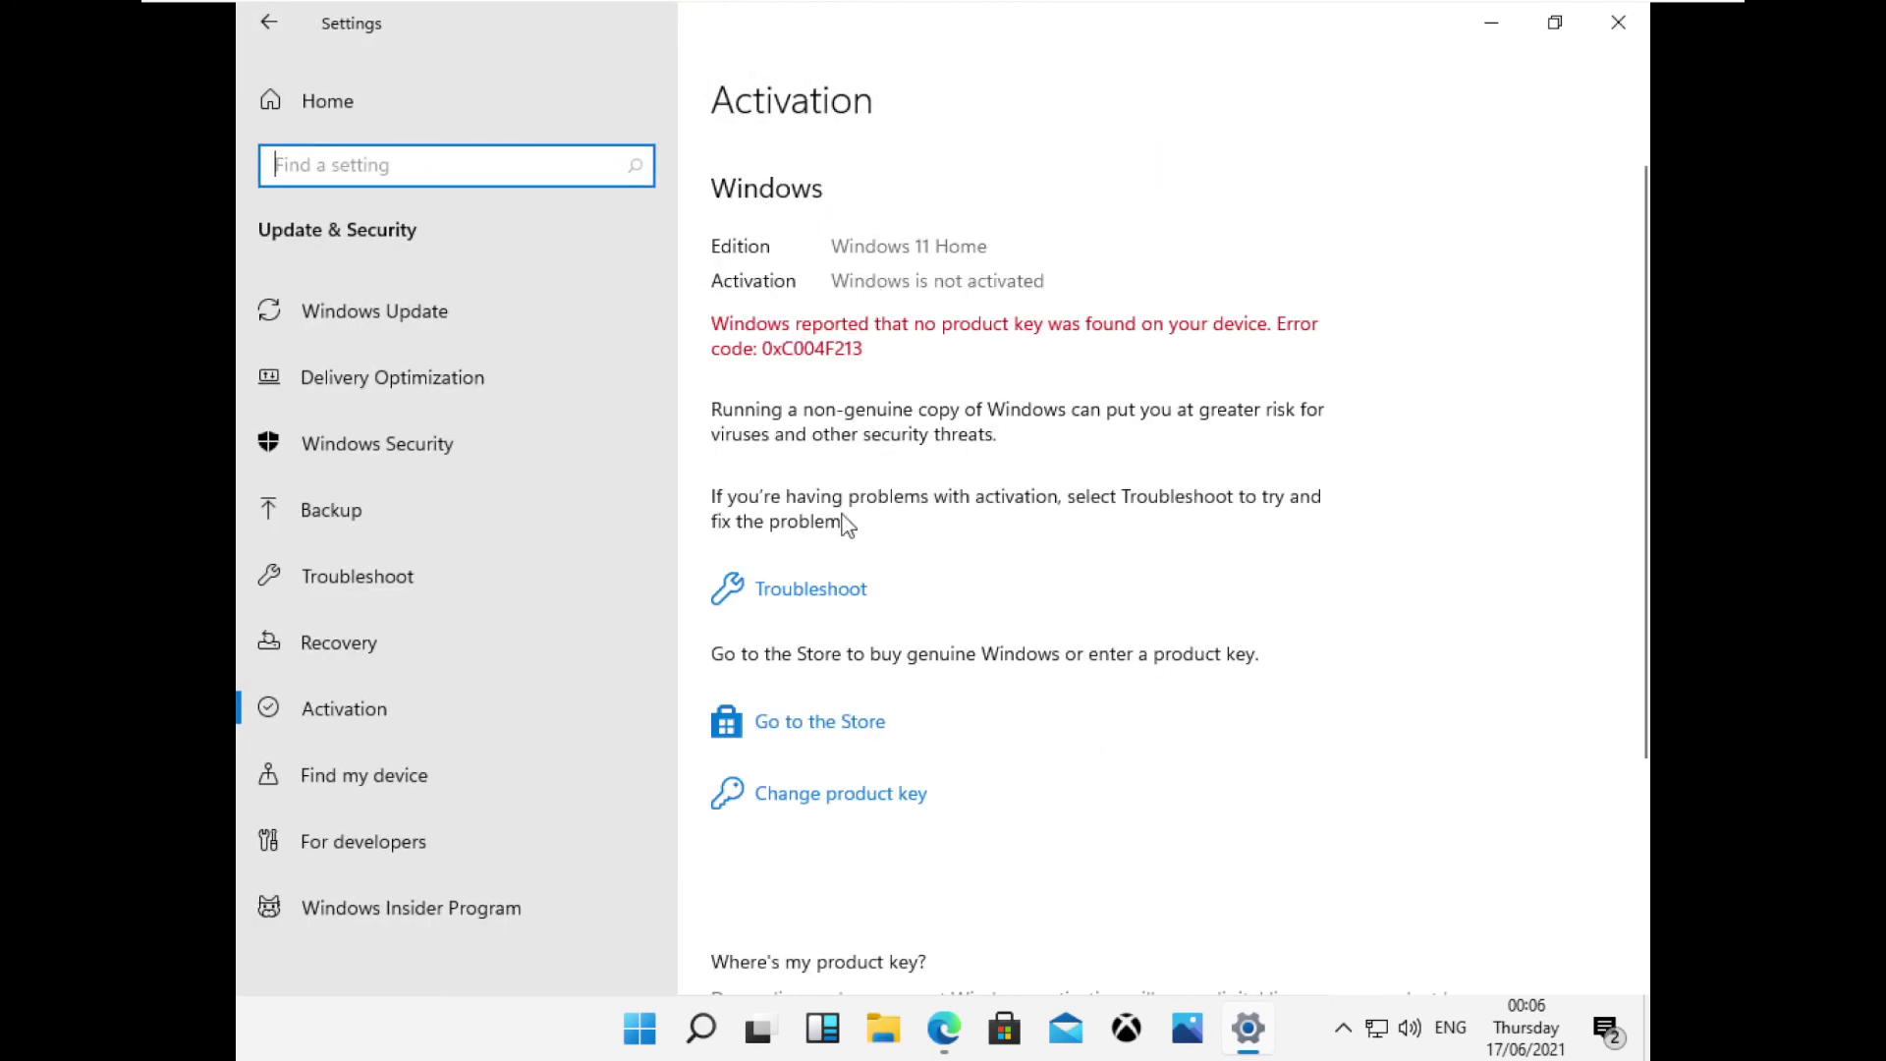
{"action": "left_click", "coordinate": [794, 592]}
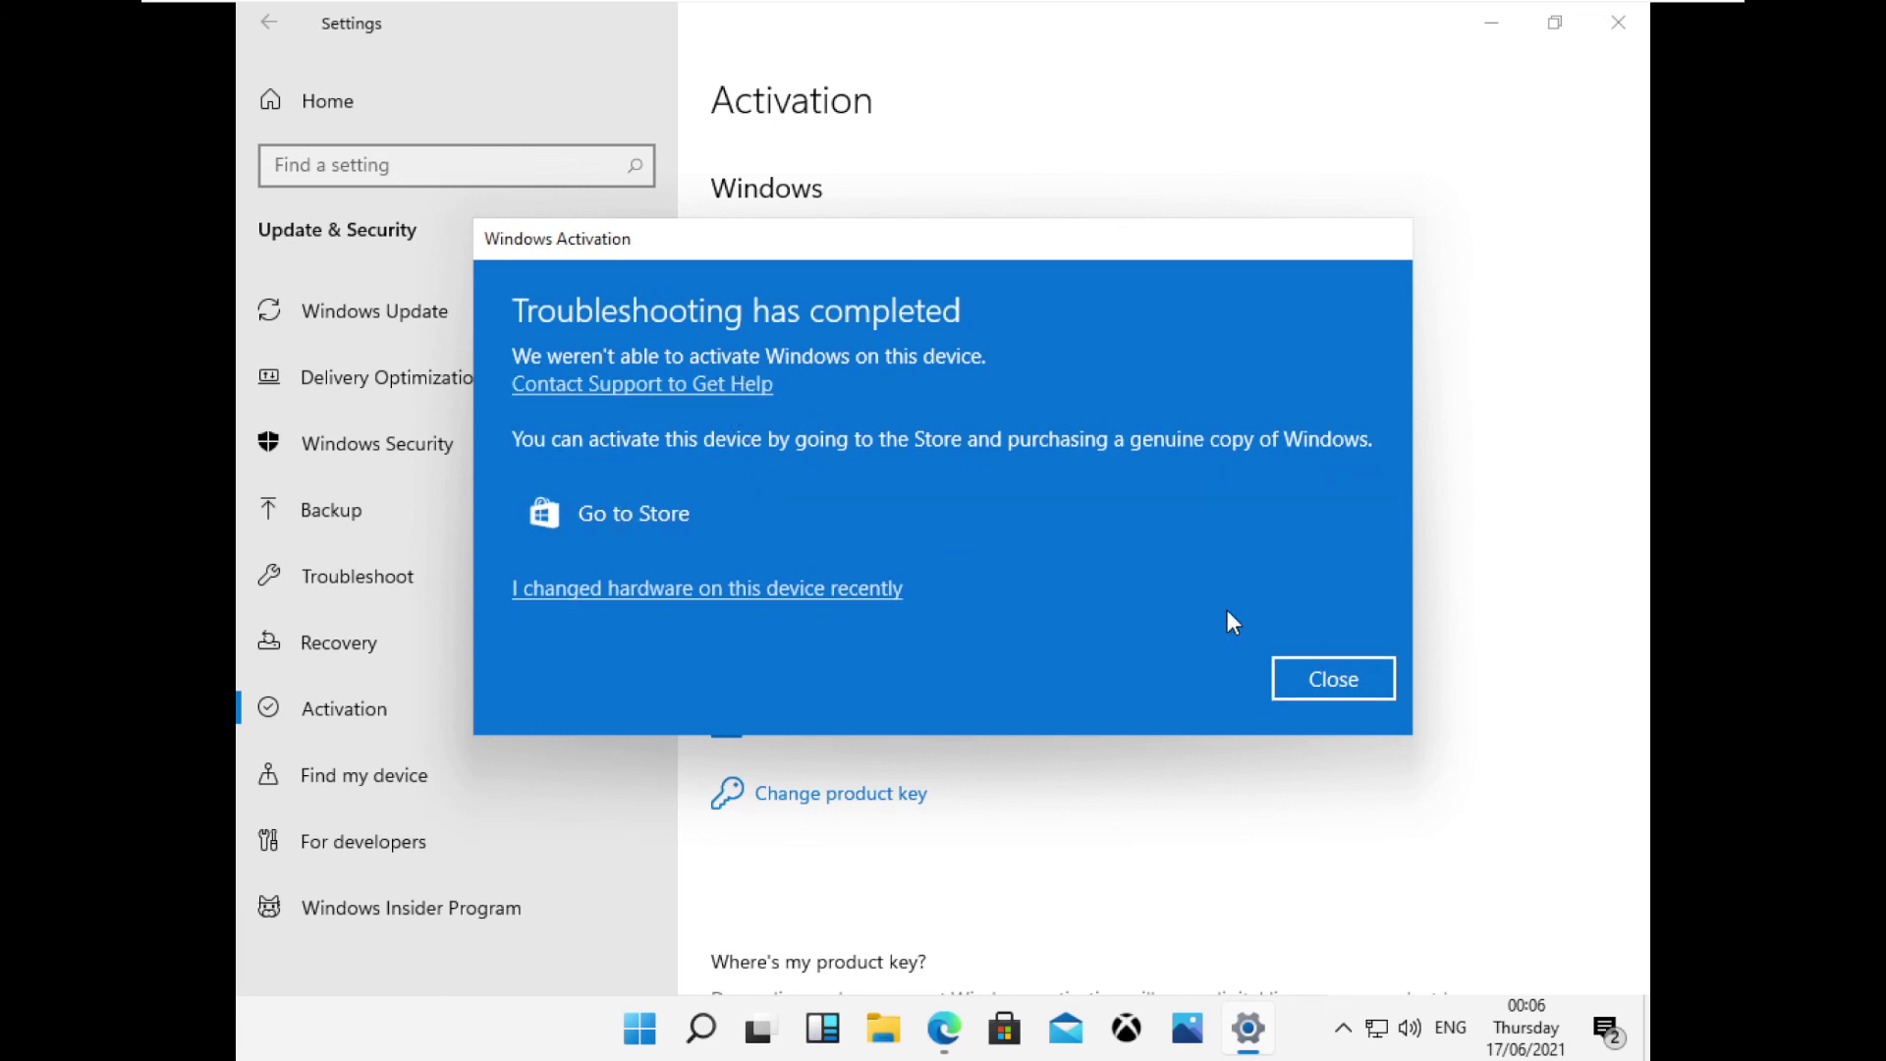
{"action": "left_click", "coordinate": [1336, 678]}
{"action": "scroll", "coordinate": [890, 371], "scroll_direction": "down", "scroll_amount": 4}
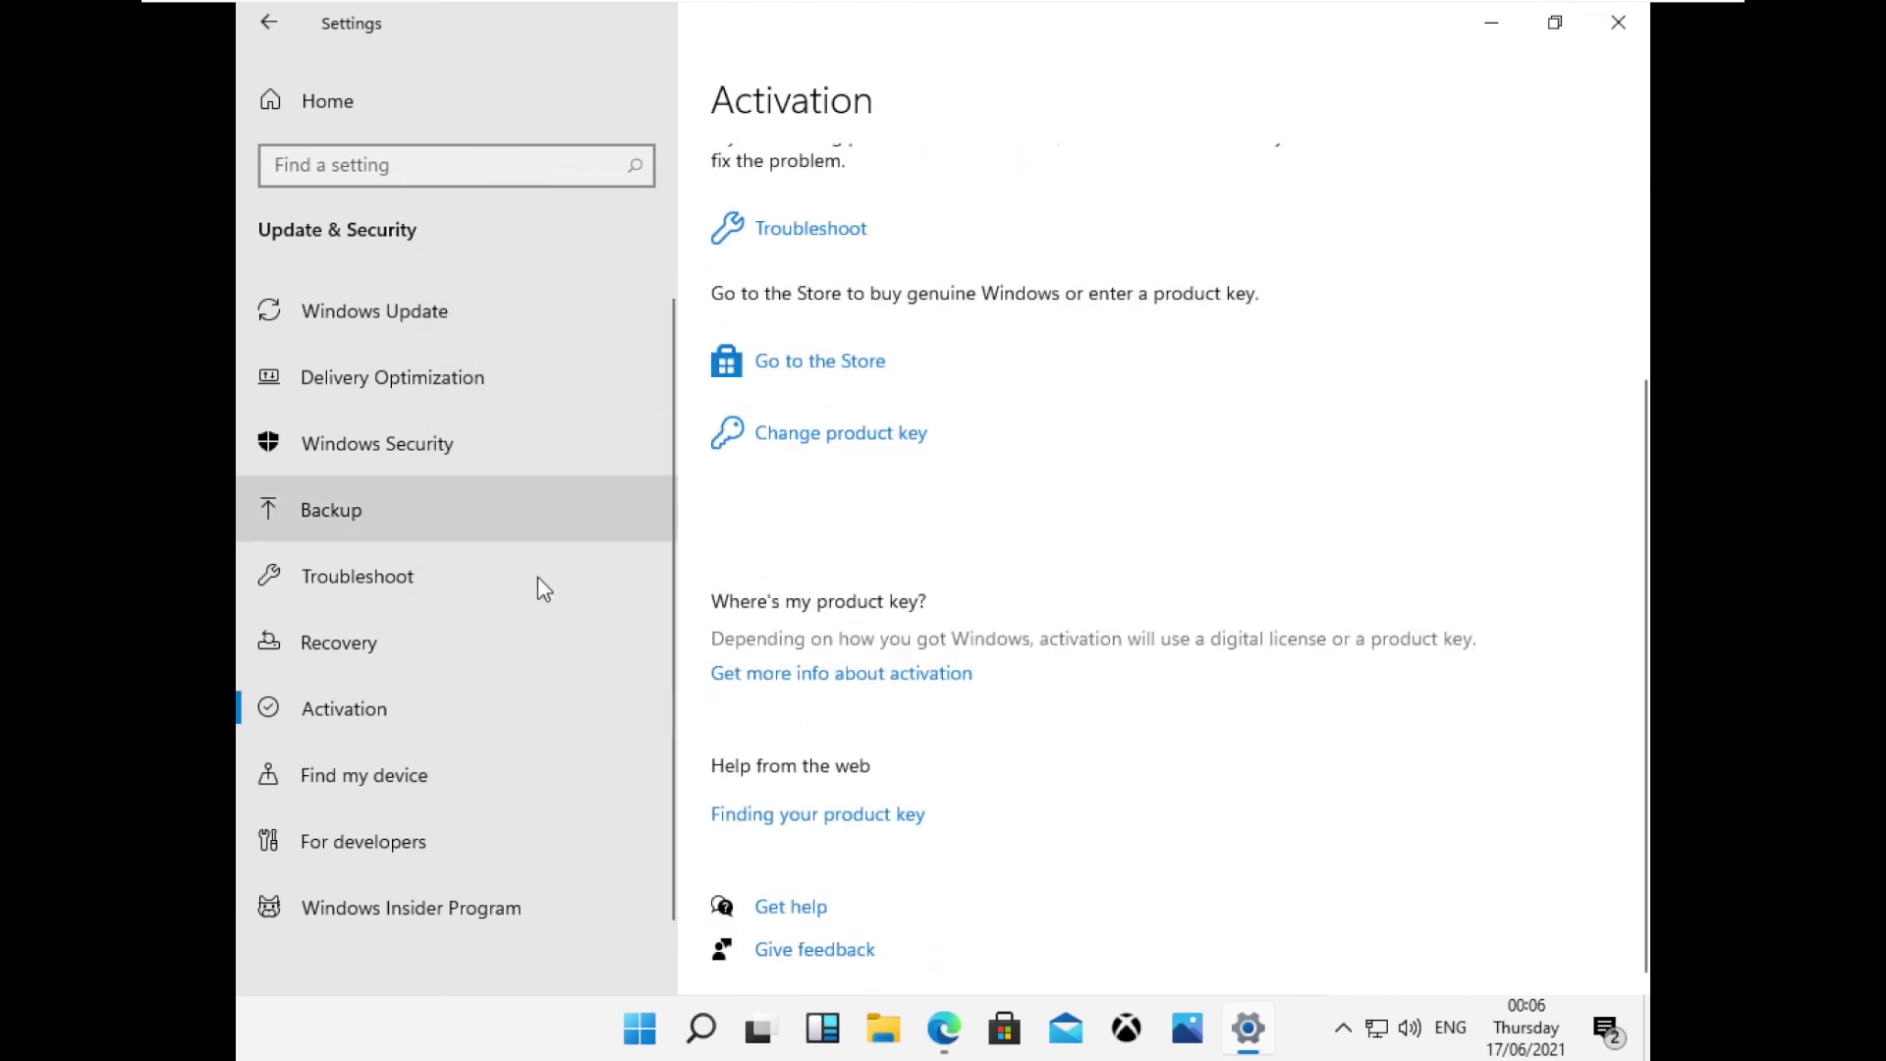
{"action": "left_click", "coordinate": [1607, 48]}
{"action": "right_click", "coordinate": [828, 199]}
{"action": "left_click", "coordinate": [906, 283]}
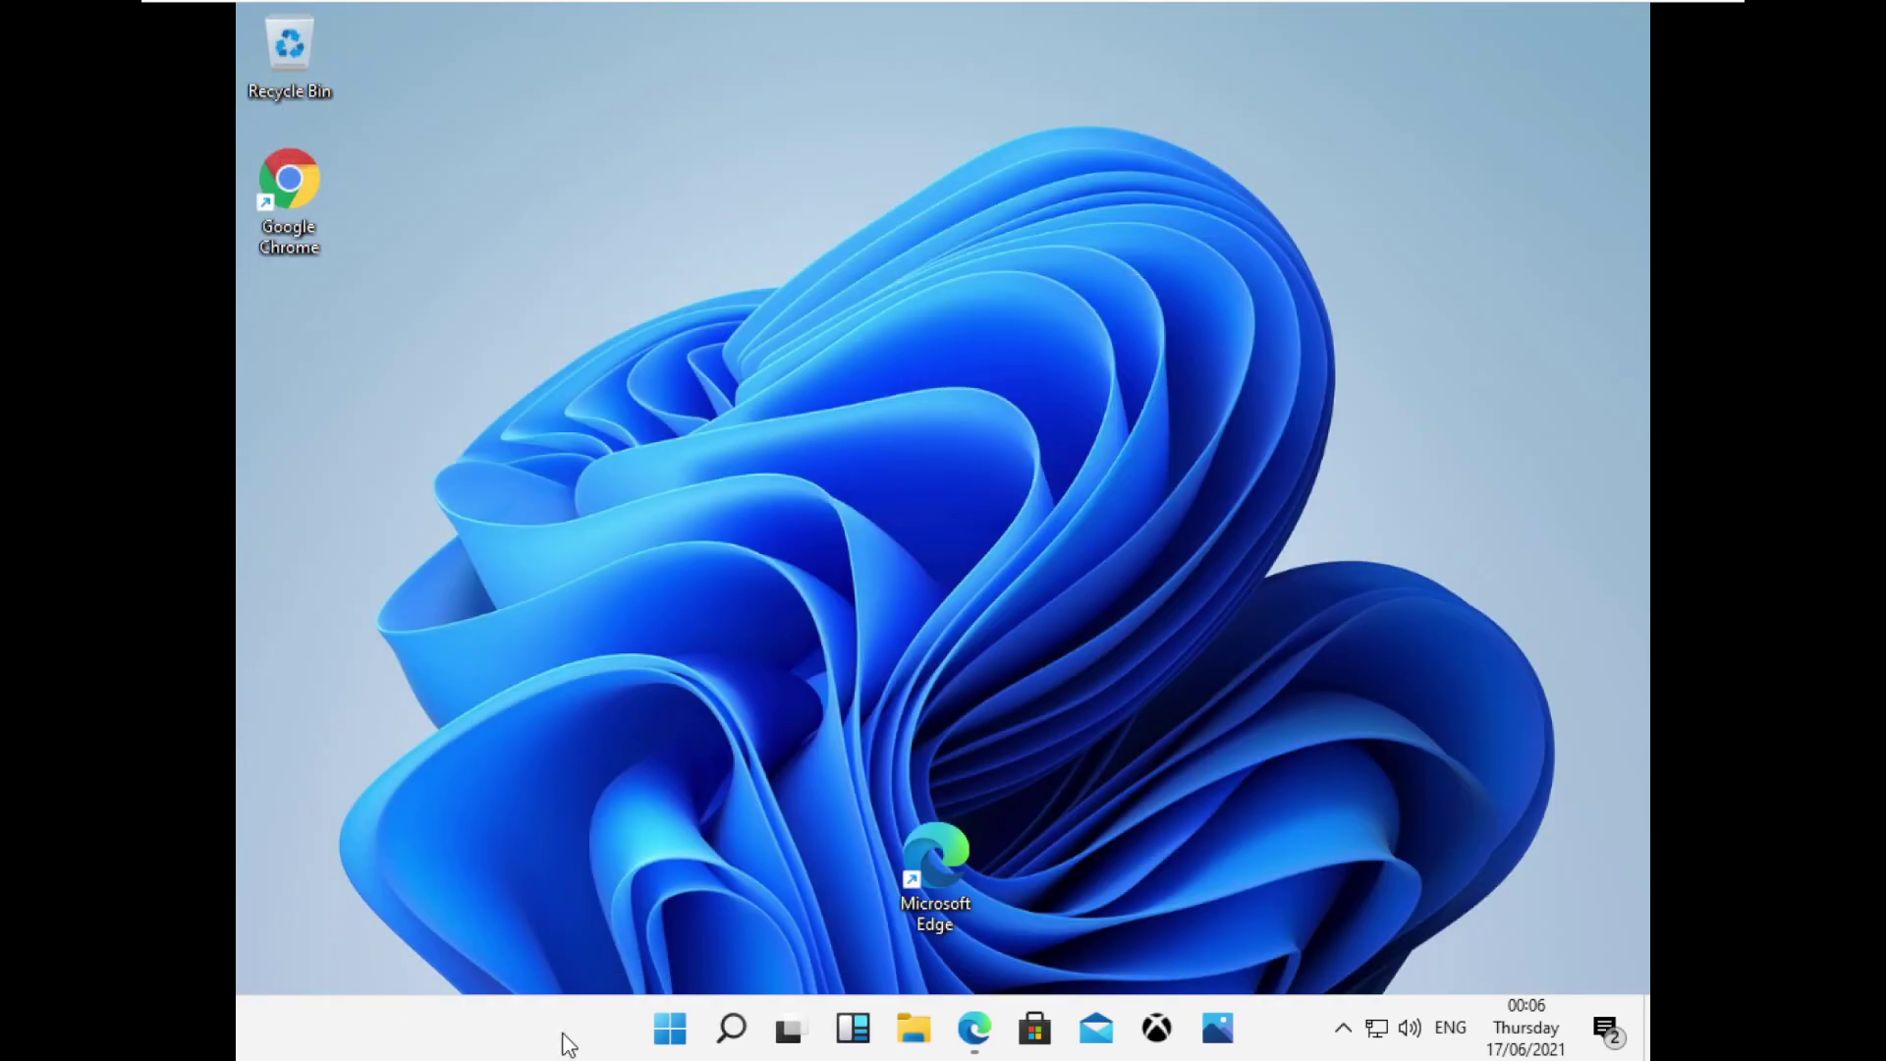
Pin Google Chrome to the taskbar from the Start menu's recommended list.
{"action": "left_click", "coordinate": [675, 1030]}
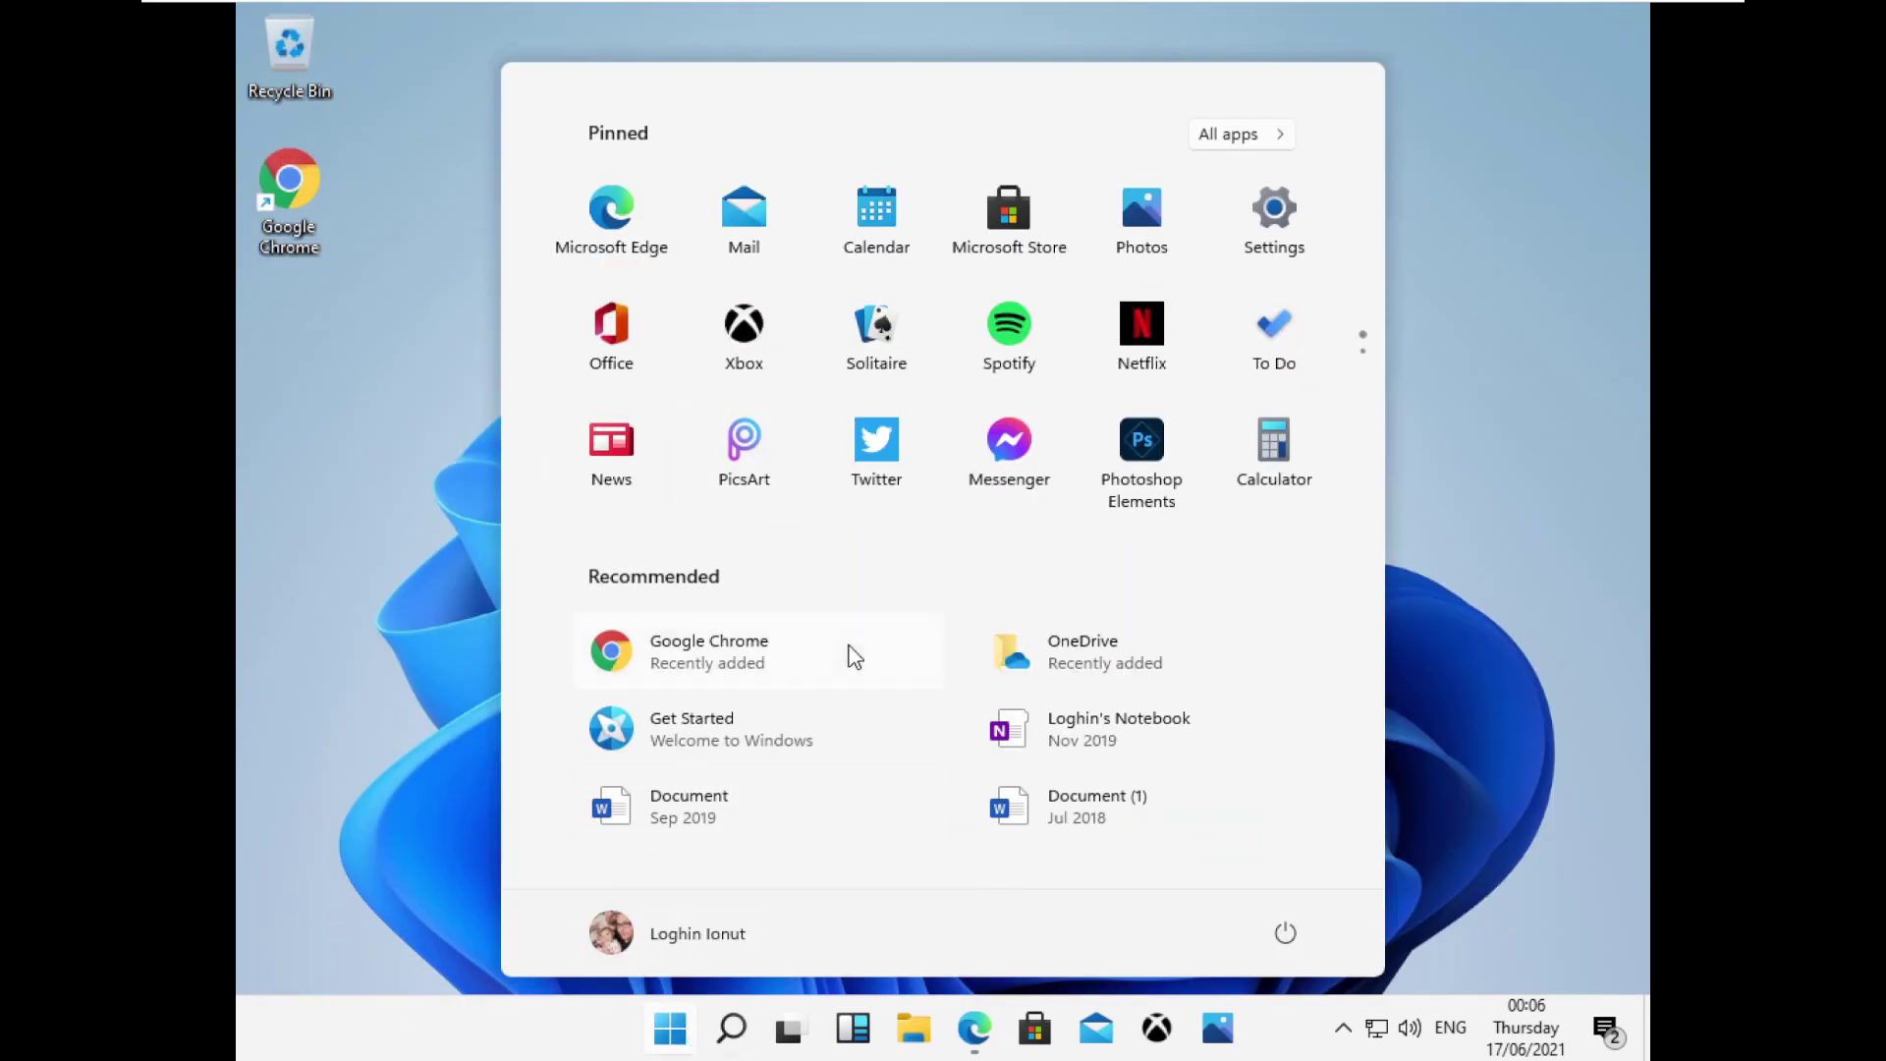
{"action": "right_click", "coordinate": [759, 642]}
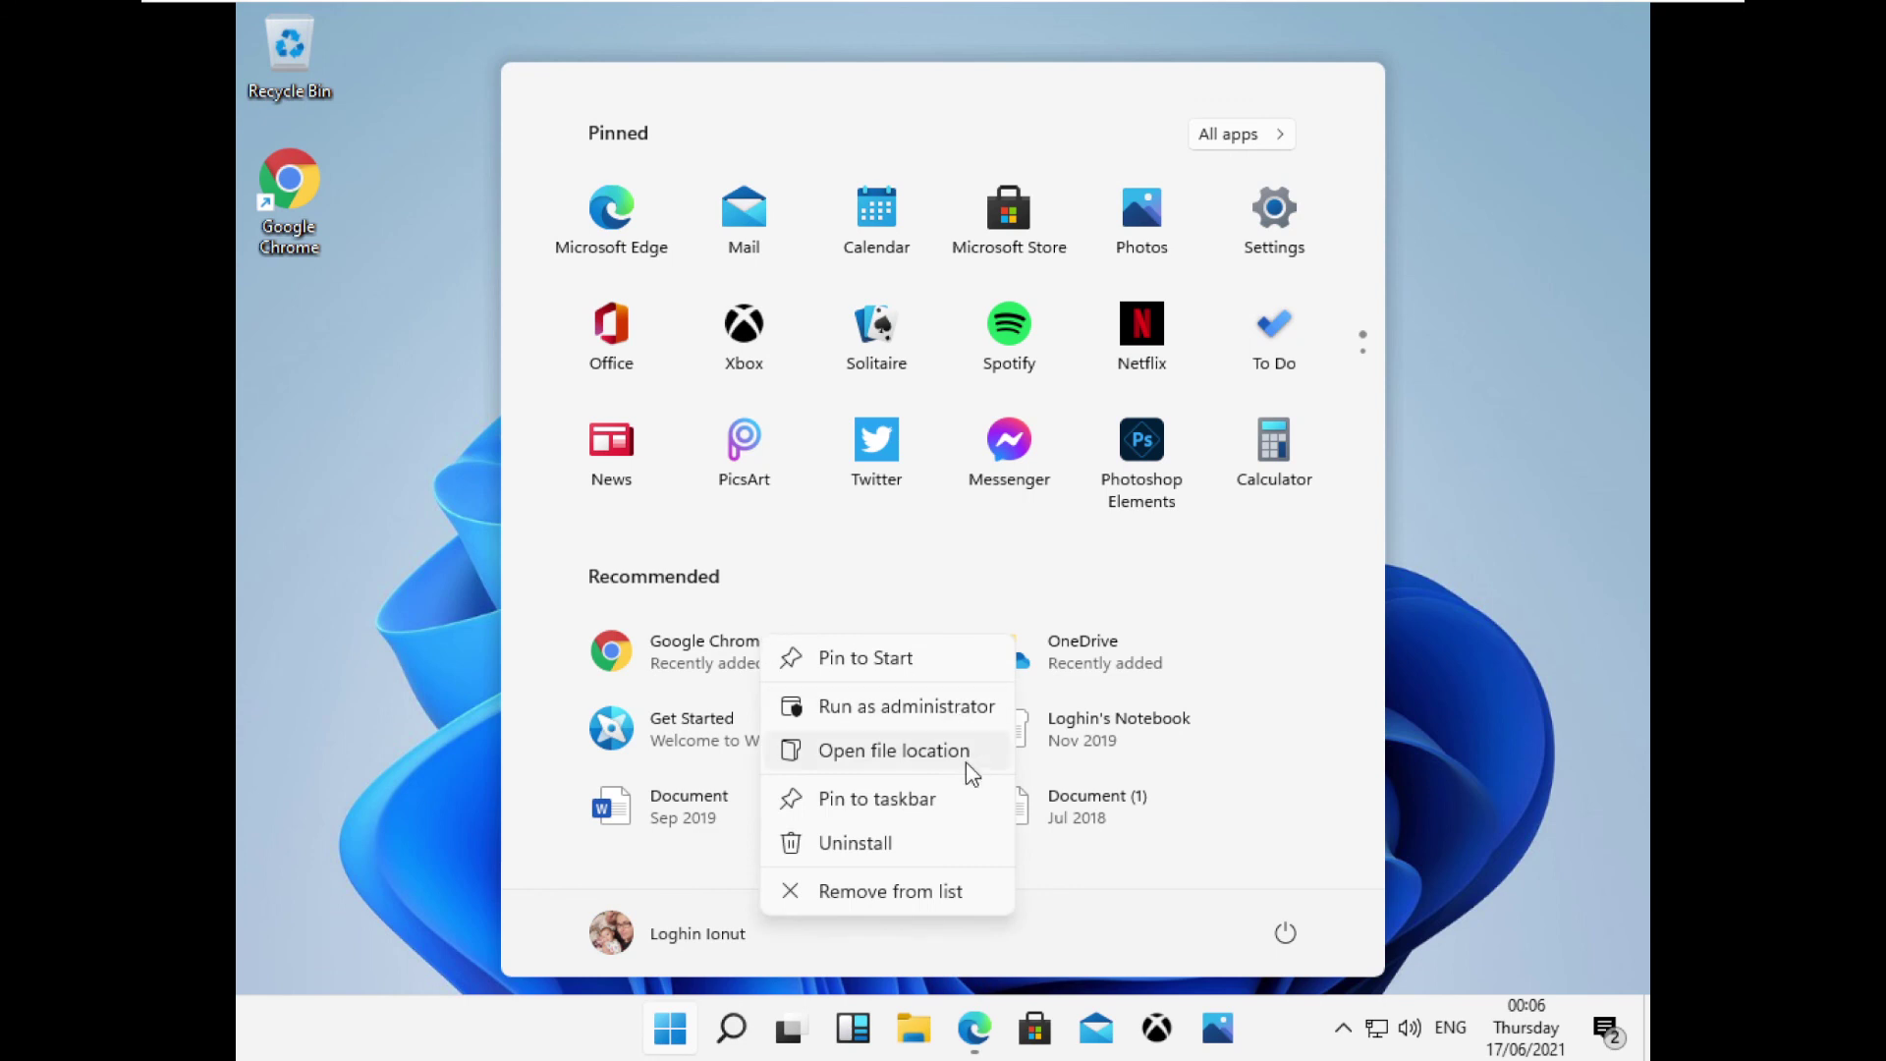
{"action": "left_click", "coordinate": [928, 799]}
{"action": "left_click", "coordinate": [1305, 1012]}
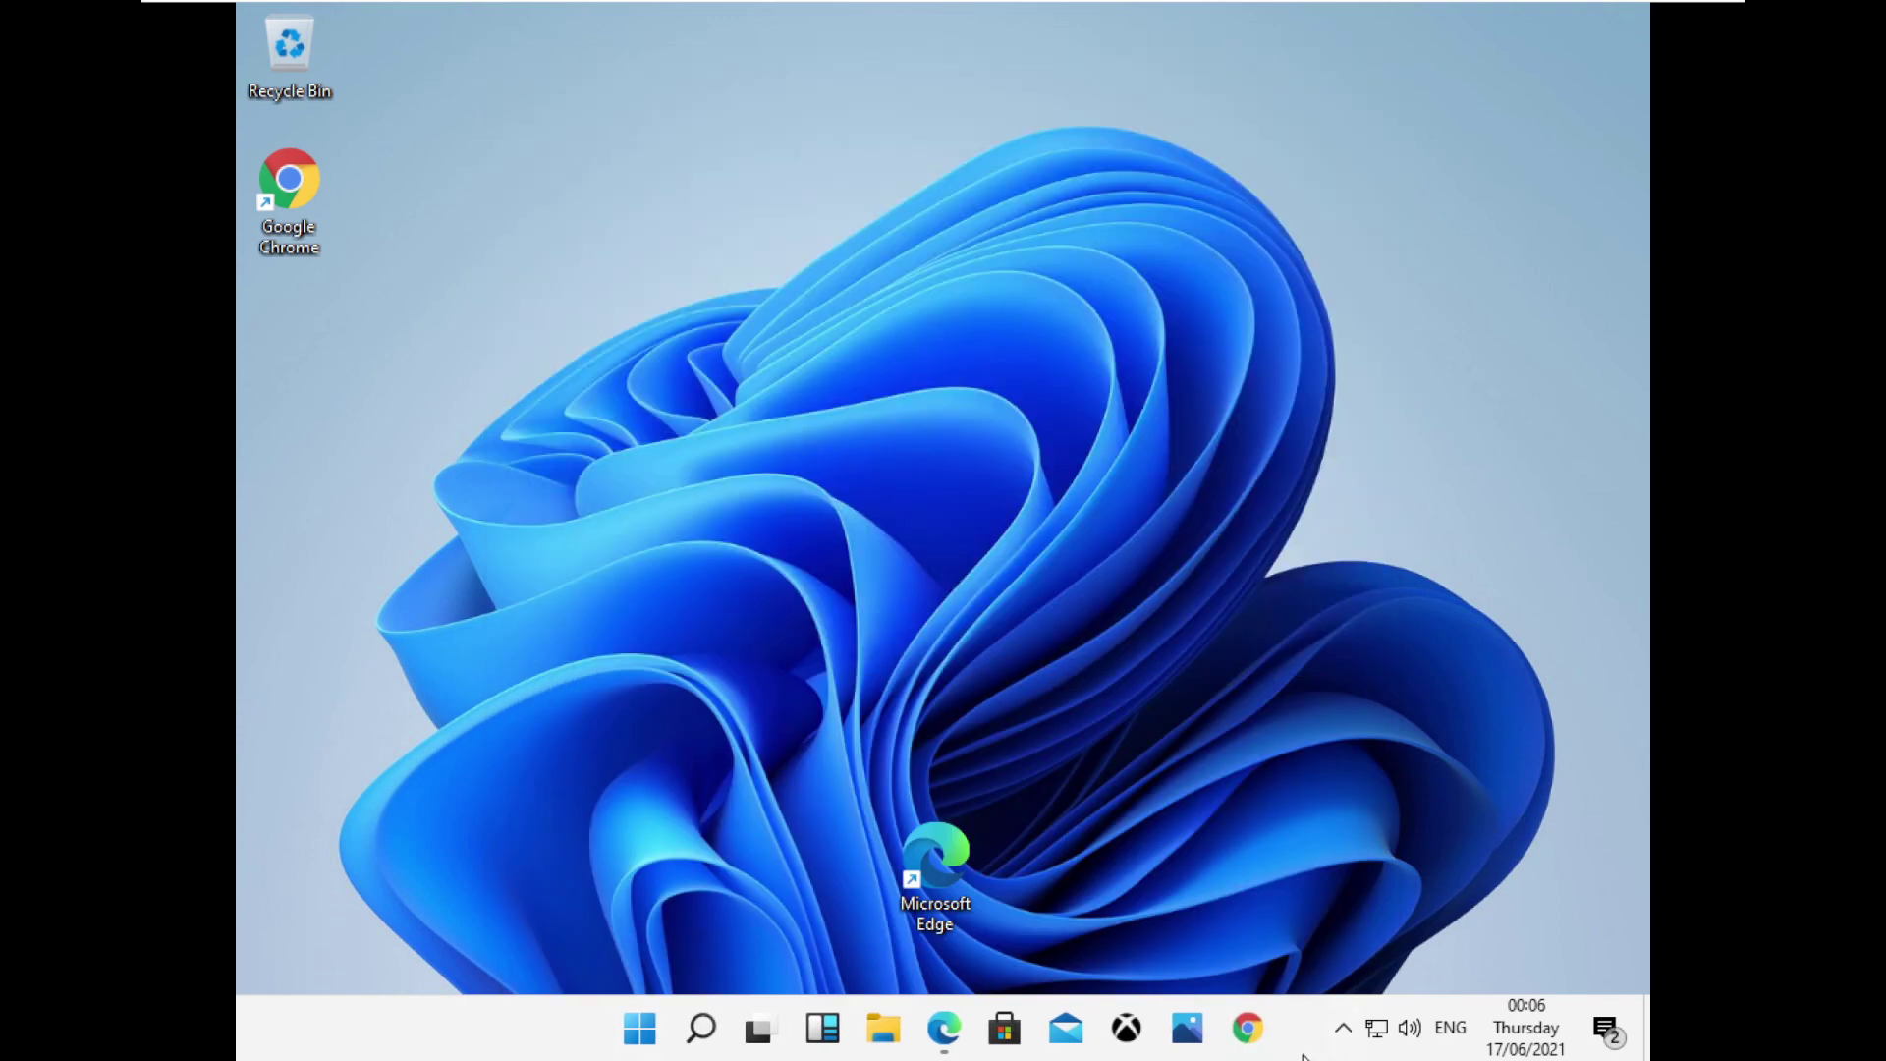
Delete the Chrome and Edge shortcuts from the desktop.
{"action": "left_click_drag", "start_coordinate": [935, 856], "coordinate": [304, 321]}
{"action": "left_click_drag", "start_coordinate": [538, 448], "coordinate": [239, 210]}
{"action": "key", "text": "Delete"}
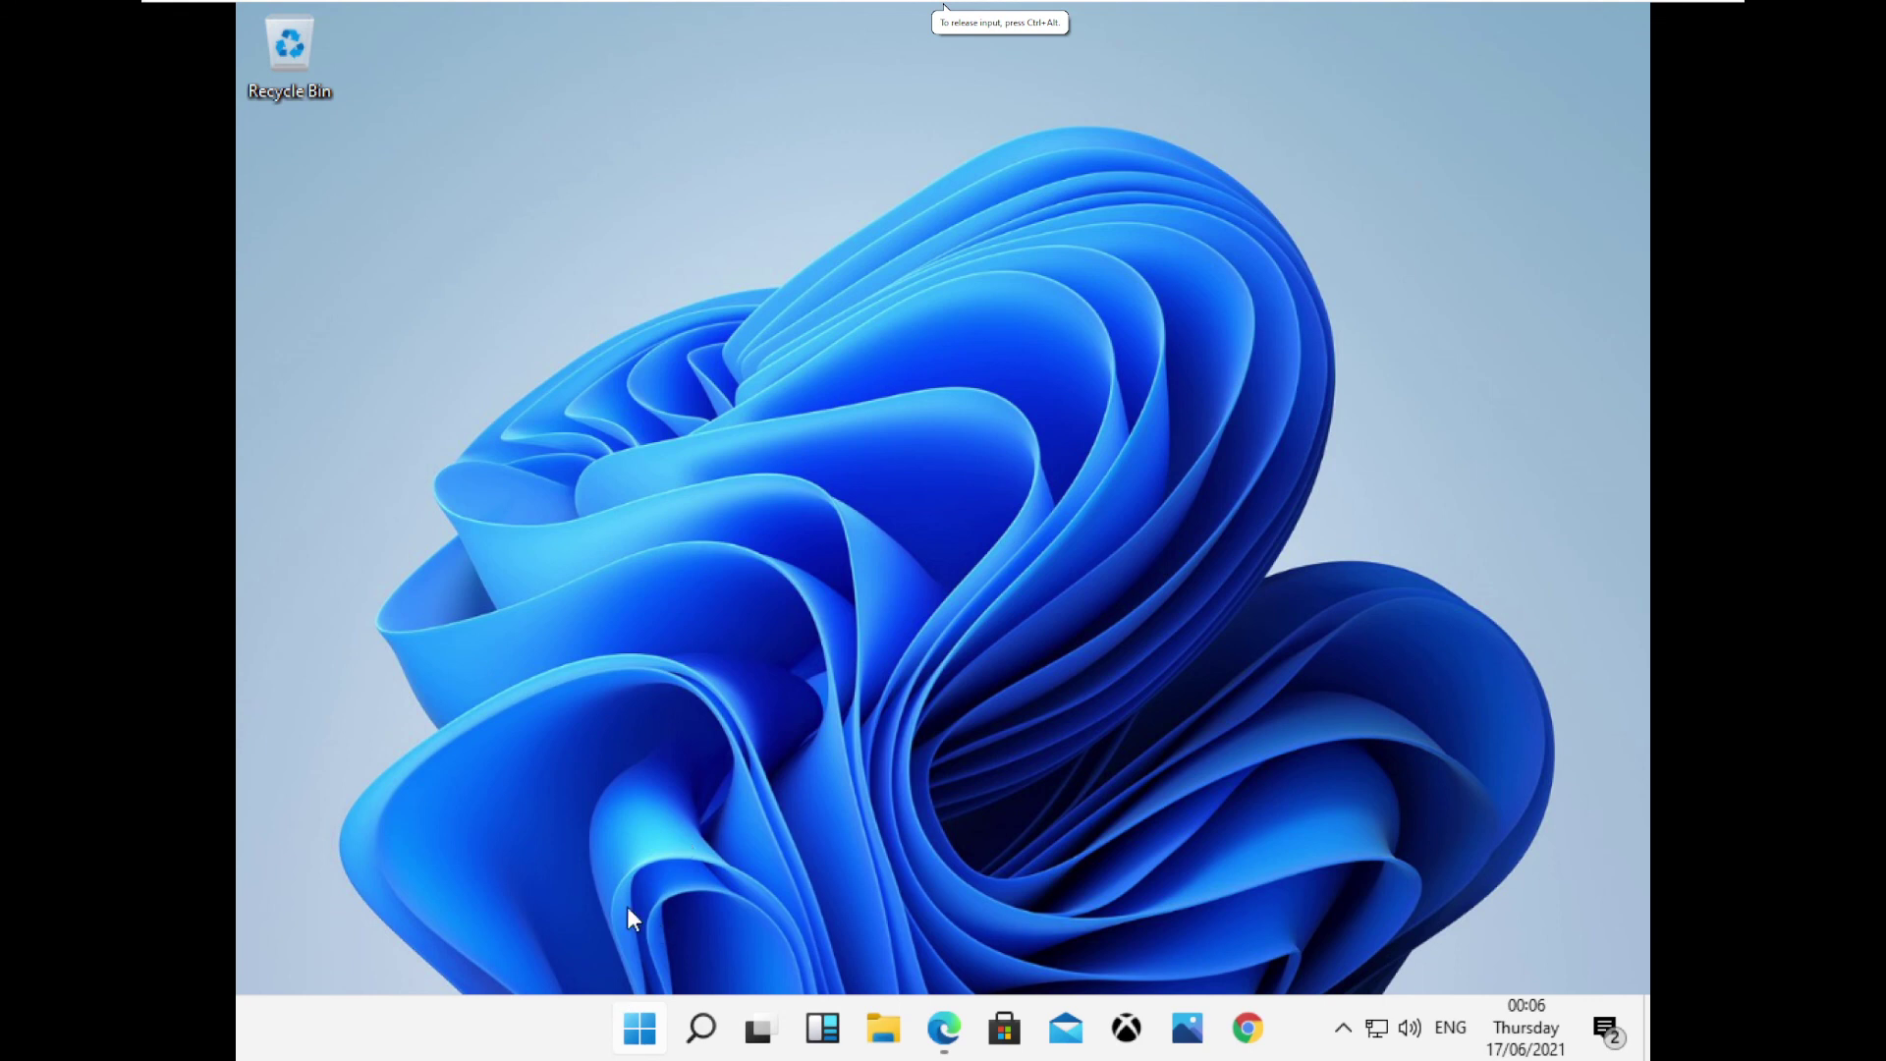
Restart the Windows 11 guest from Start's Power menu and sign back in with the PIN.
{"action": "left_click", "coordinate": [637, 1033]}
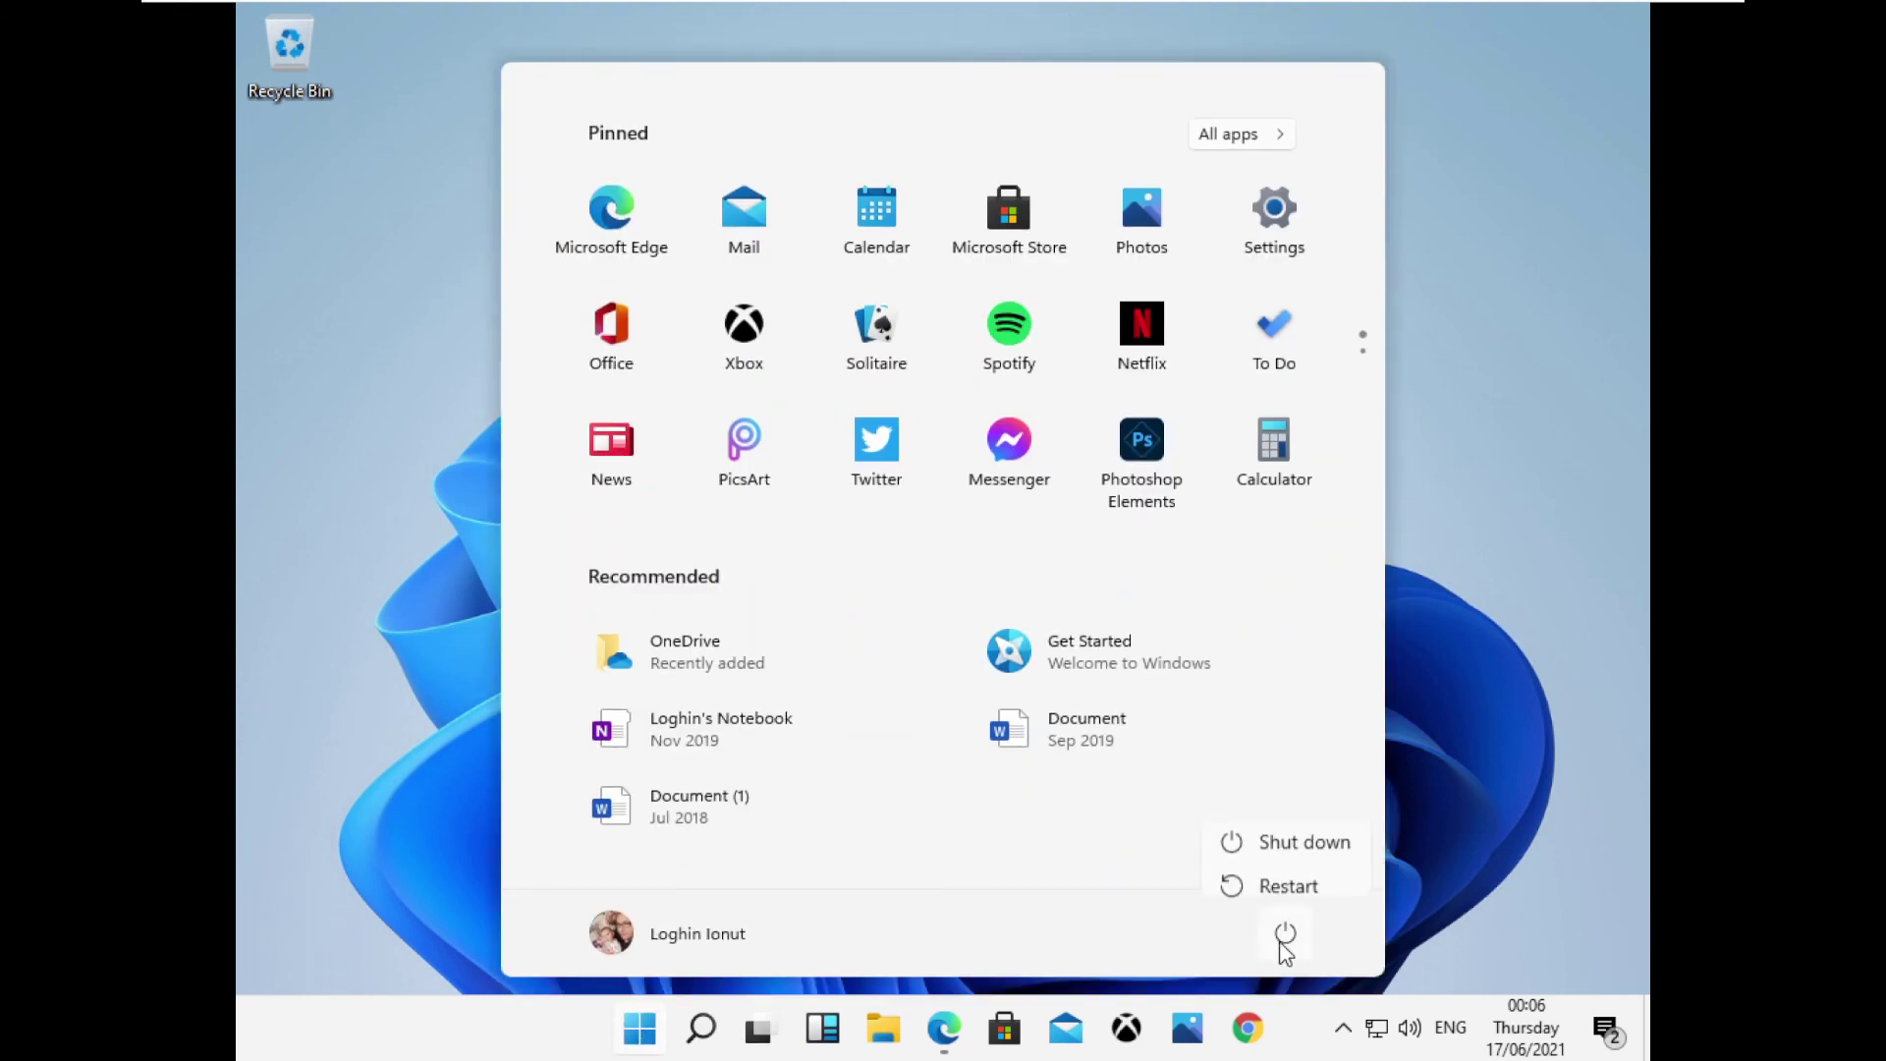
{"action": "left_click", "coordinate": [1295, 888]}
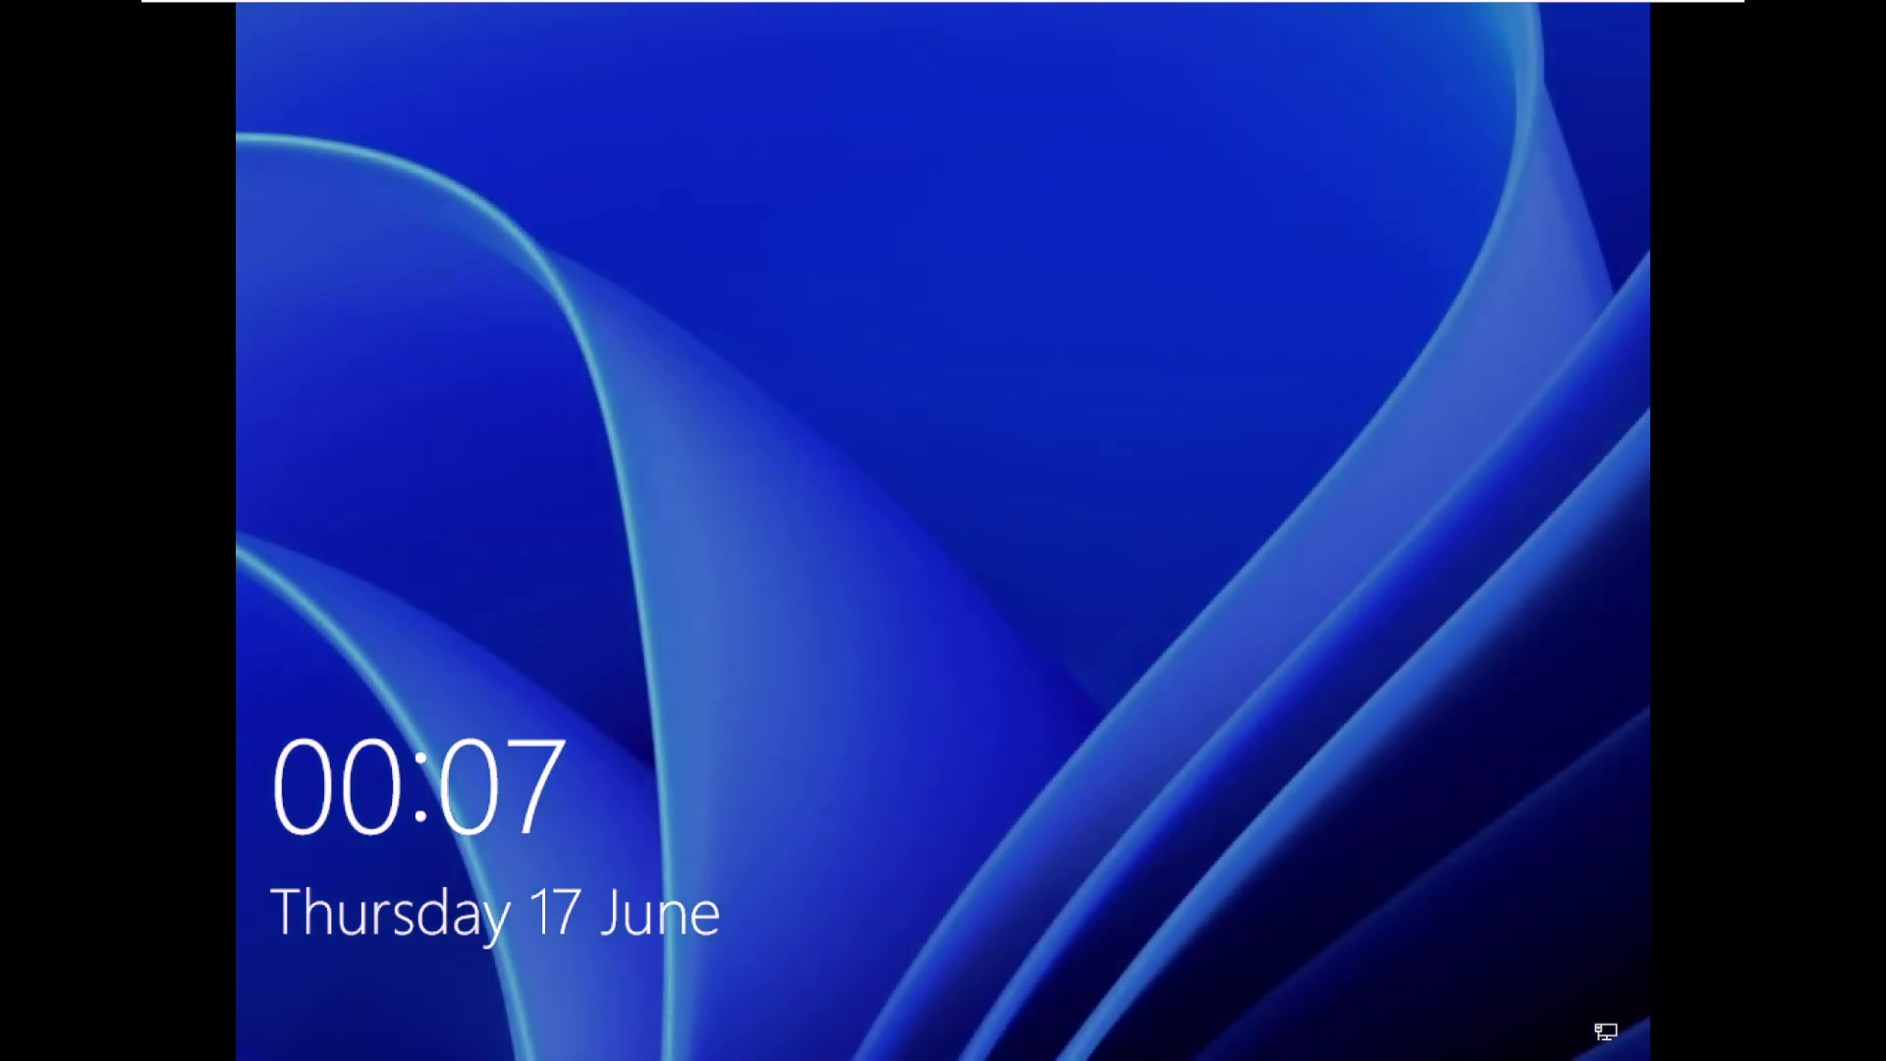
{"action": "left_click", "coordinate": [756, 11]}
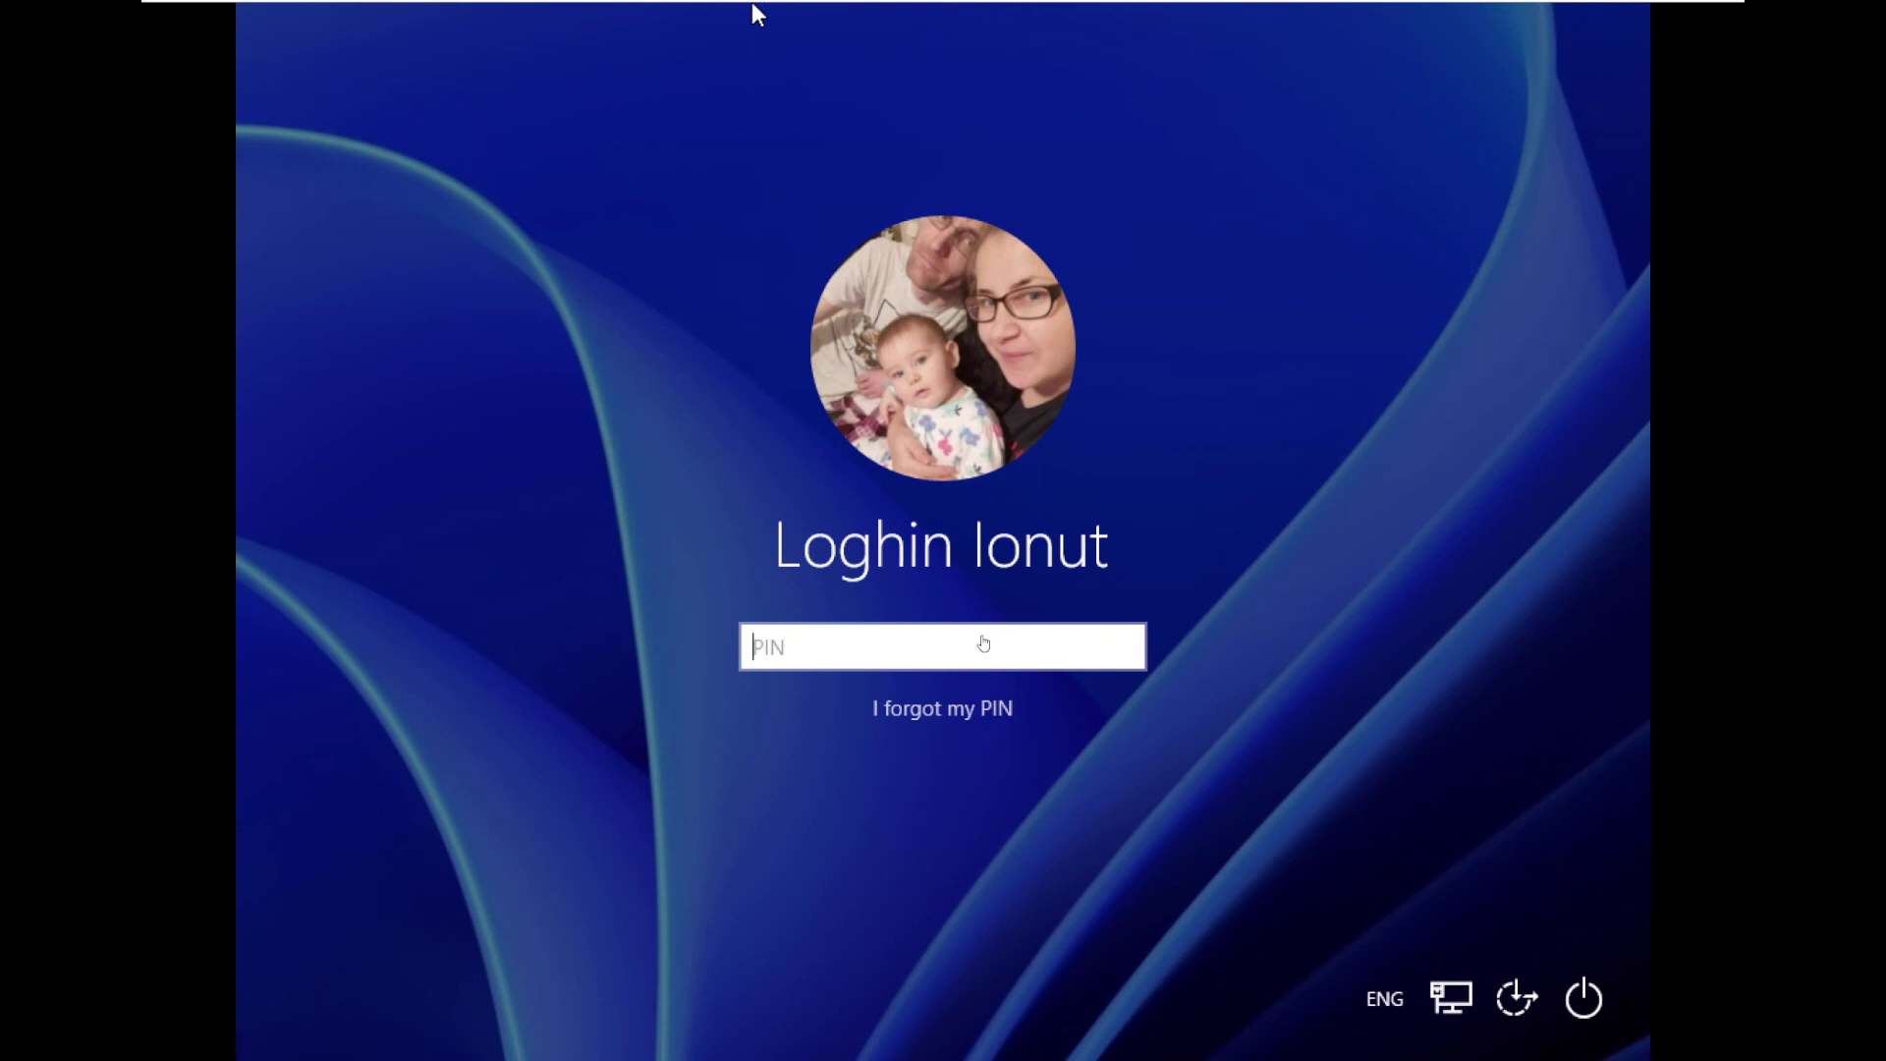
{"action": "left_click", "coordinate": [985, 639]}
{"action": "type", "text": "1234"}
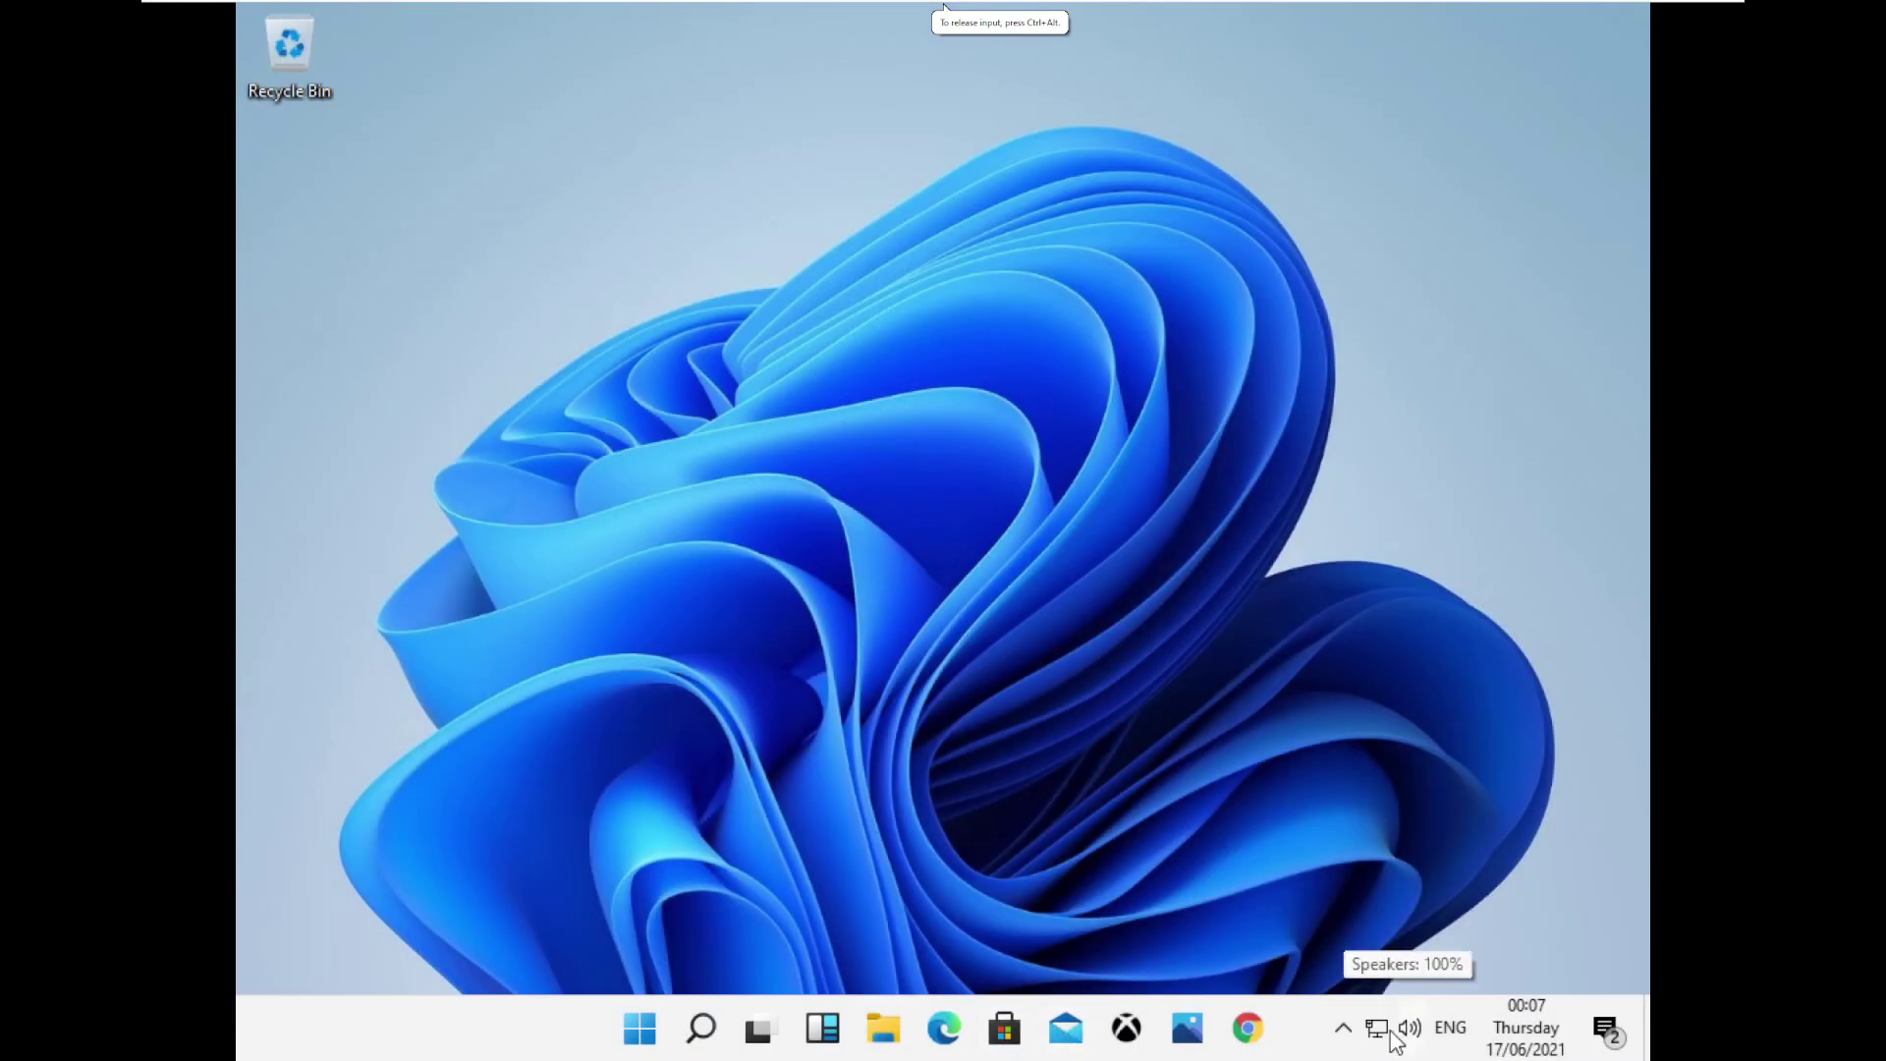
{"action": "right_click", "coordinate": [493, 986]}
{"action": "left_click", "coordinate": [589, 783]}
{"action": "left_click", "coordinate": [643, 1028]}
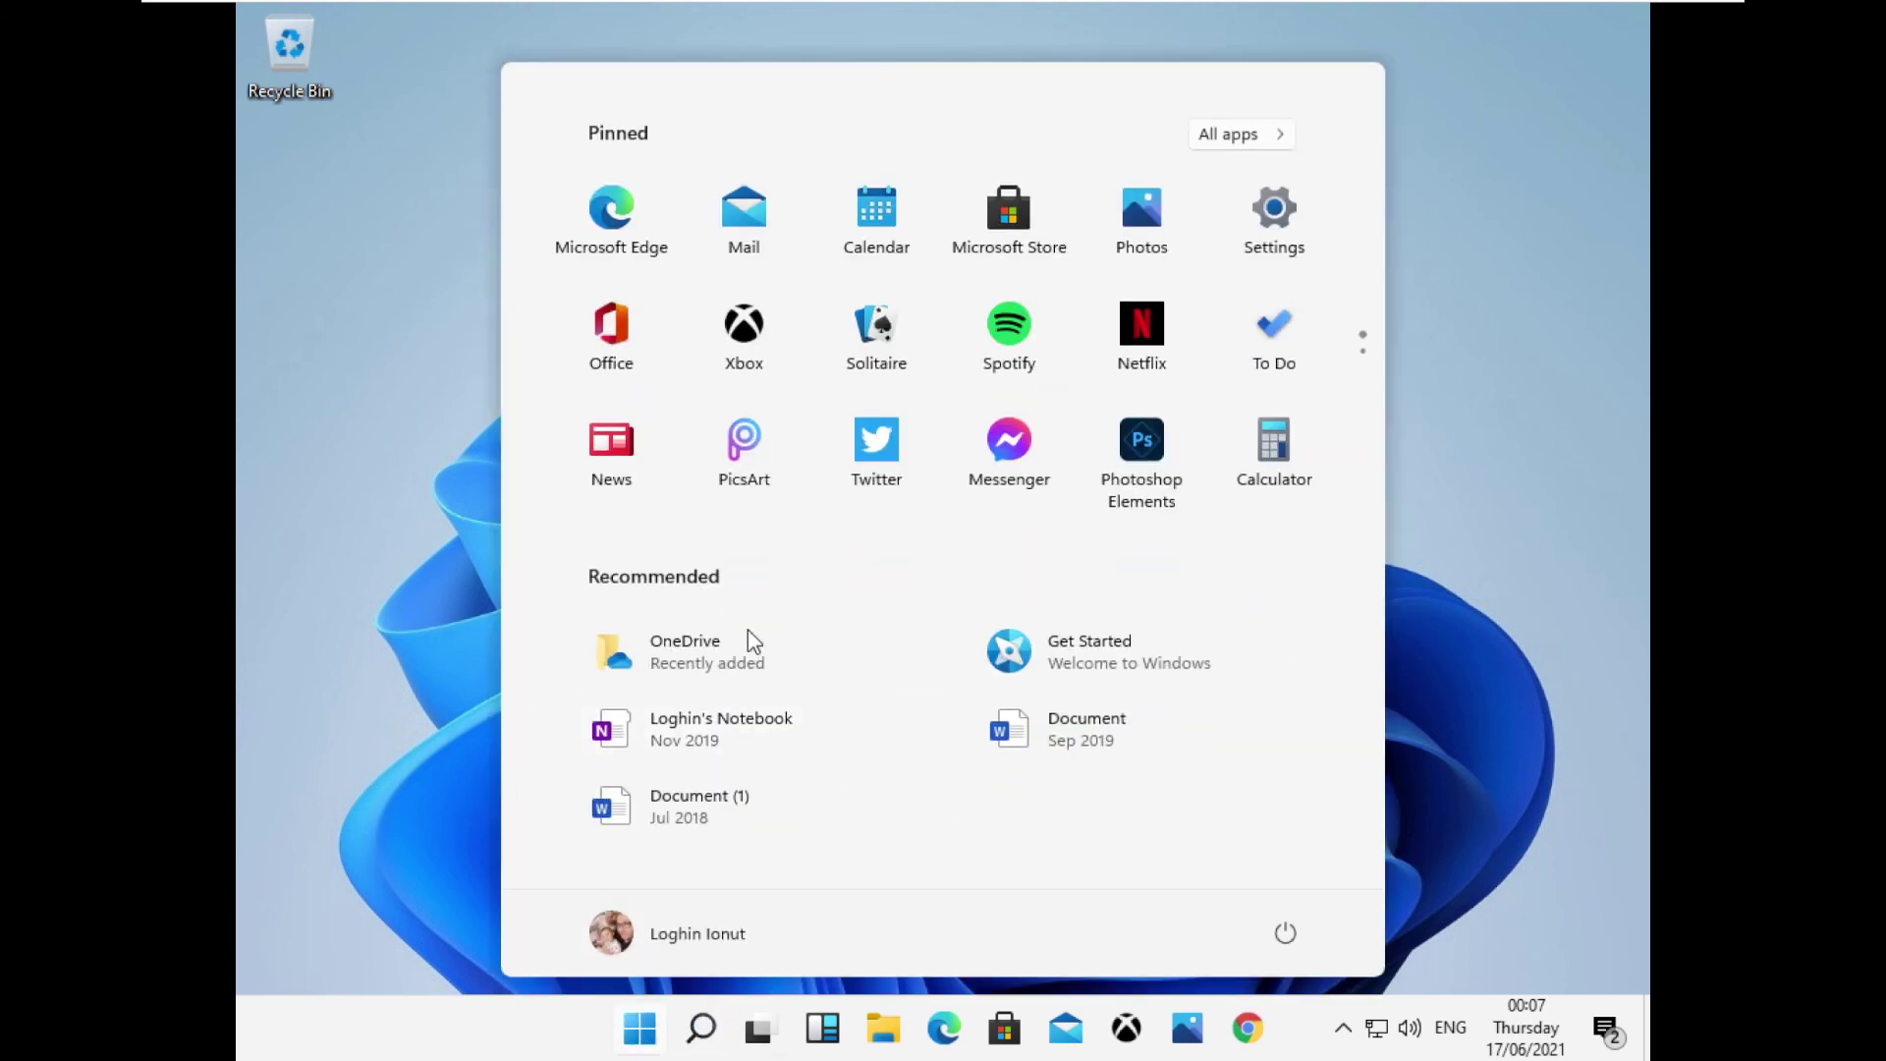
{"action": "left_click", "coordinate": [1272, 210]}
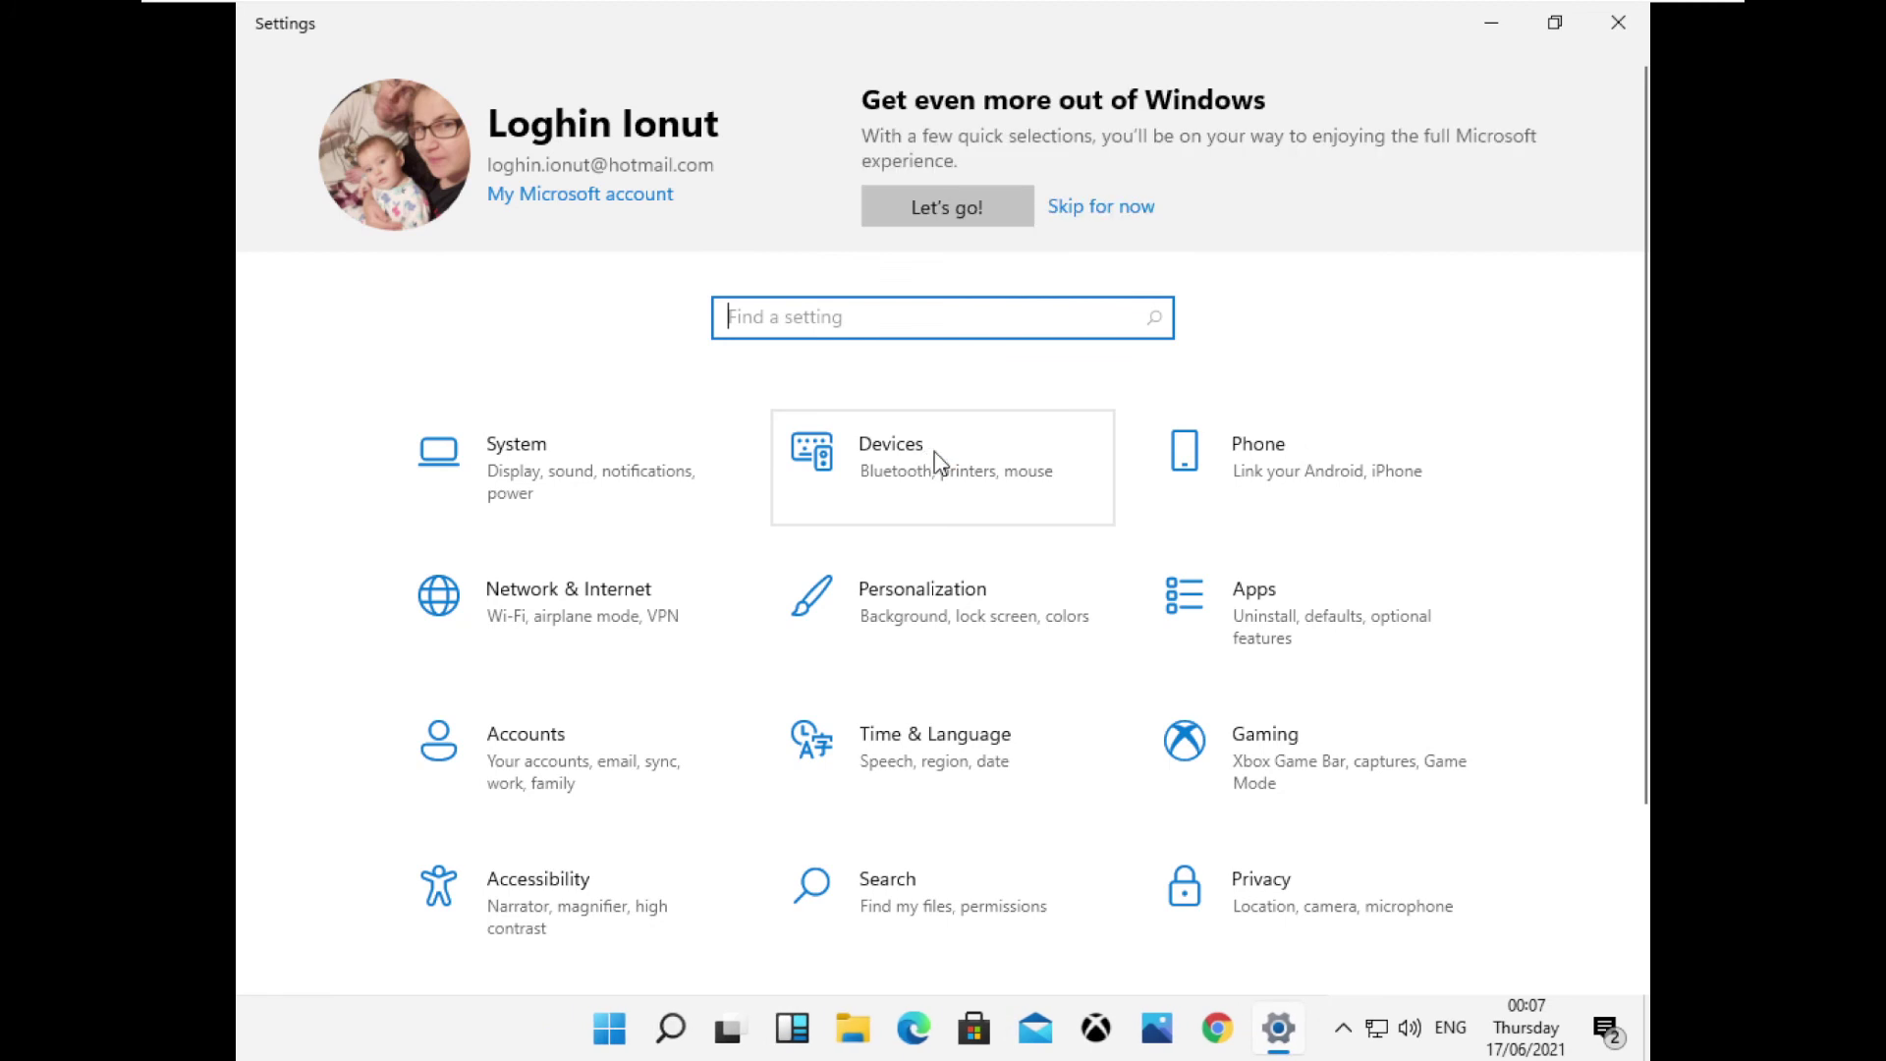
{"action": "scroll", "coordinate": [933, 457], "scroll_direction": "down", "scroll_amount": 2}
{"action": "left_click", "coordinate": [524, 835]}
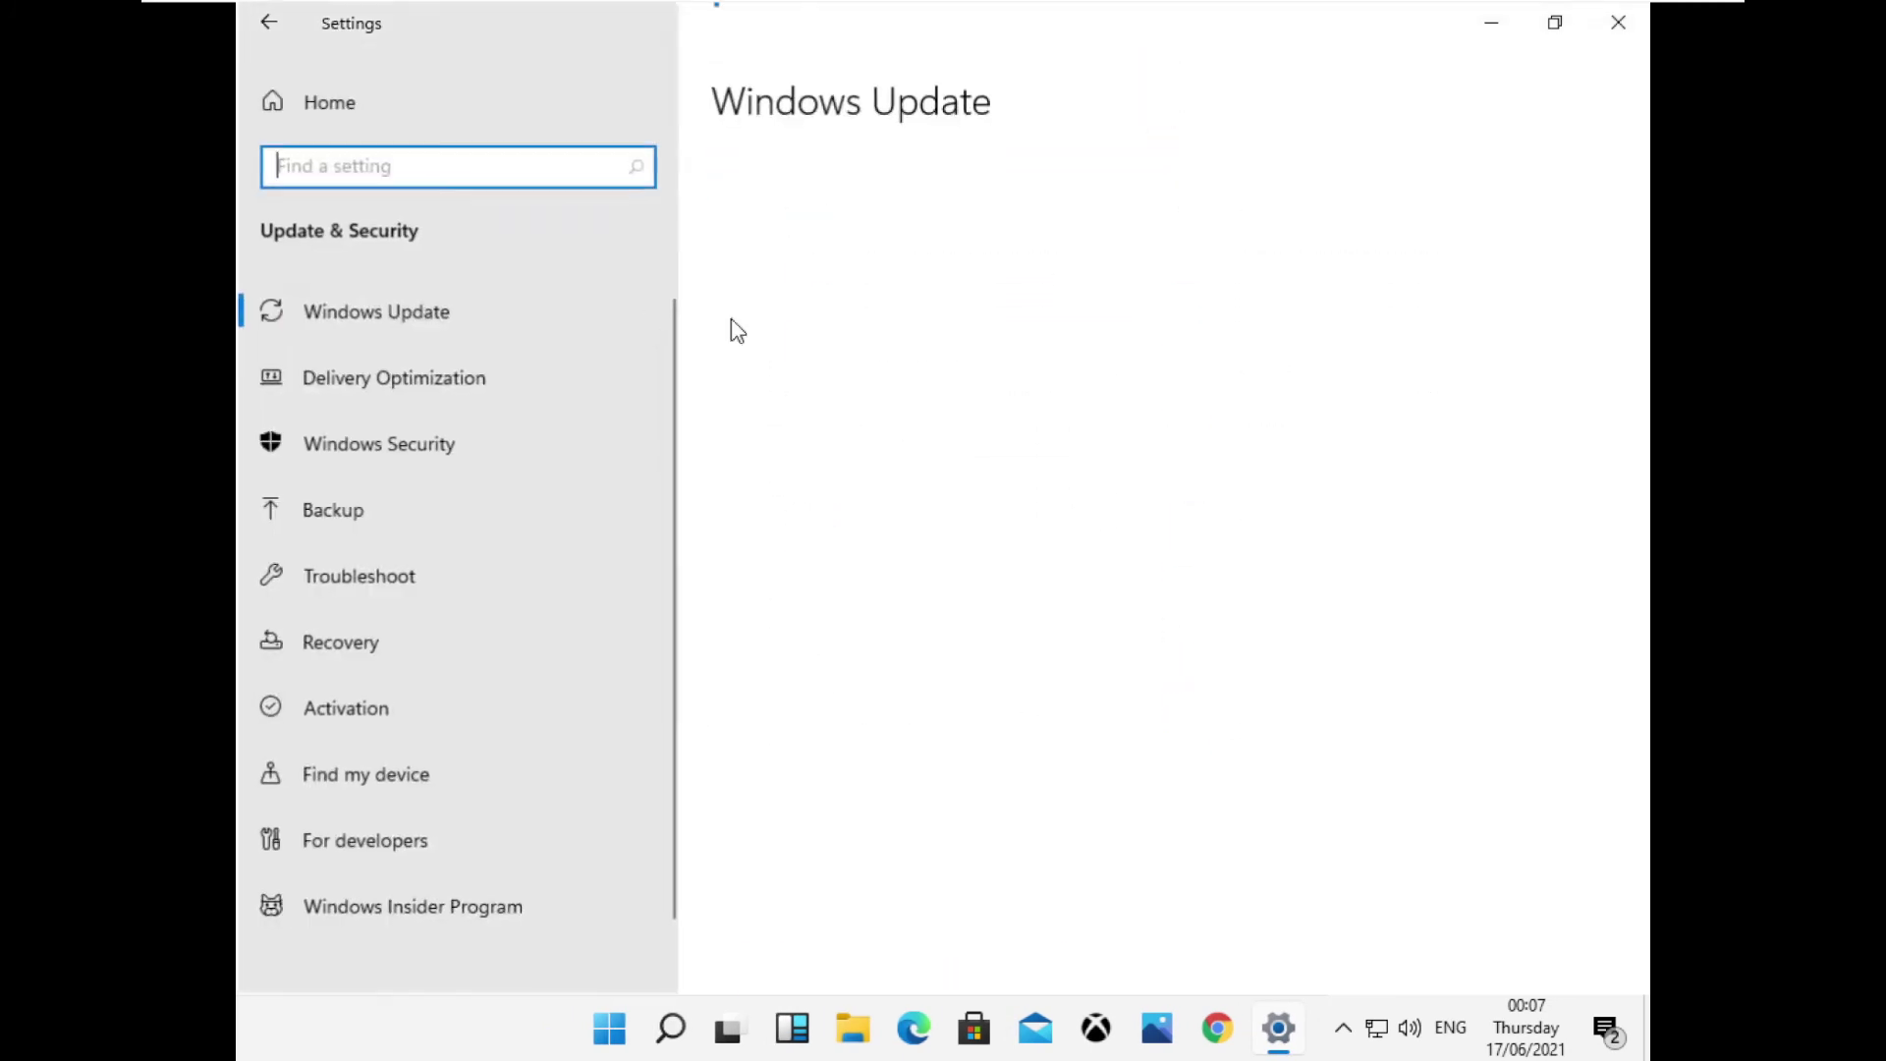
{"action": "left_click", "coordinate": [486, 382]}
{"action": "left_click", "coordinate": [458, 440]}
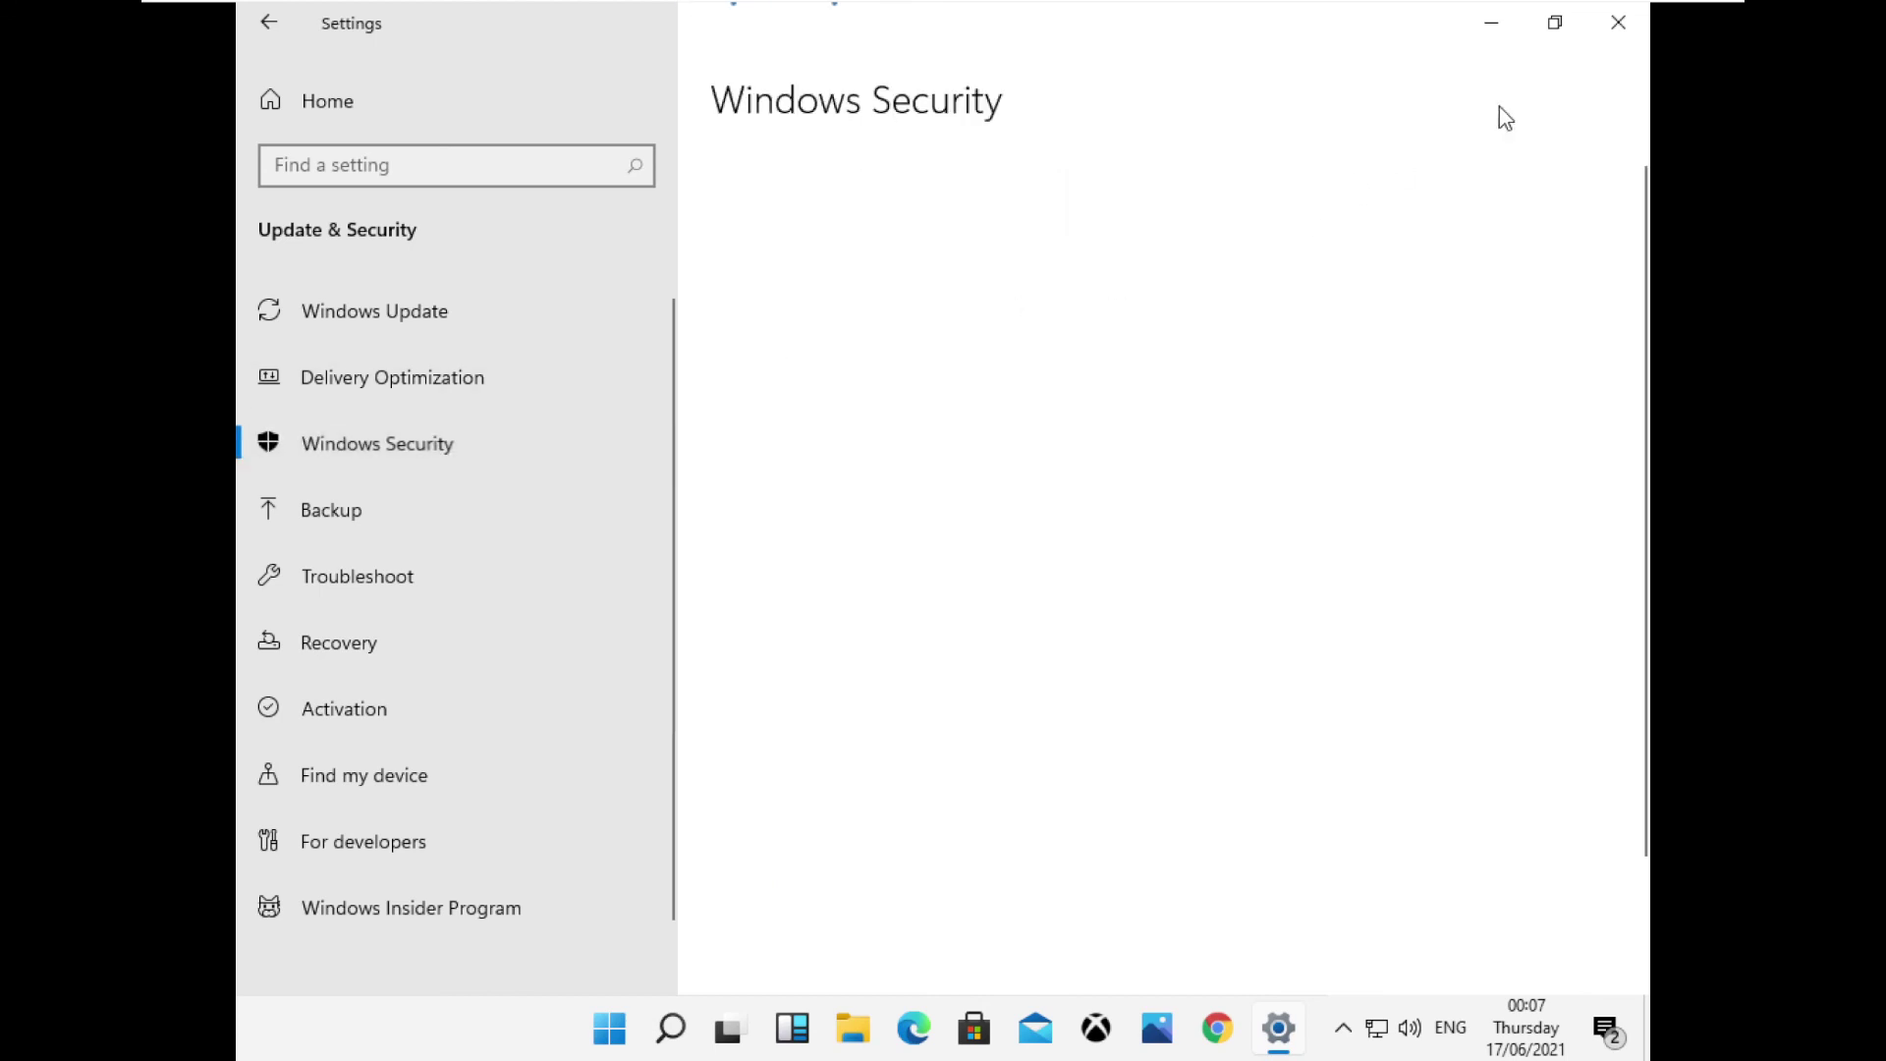
{"action": "left_click", "coordinate": [1616, 23]}
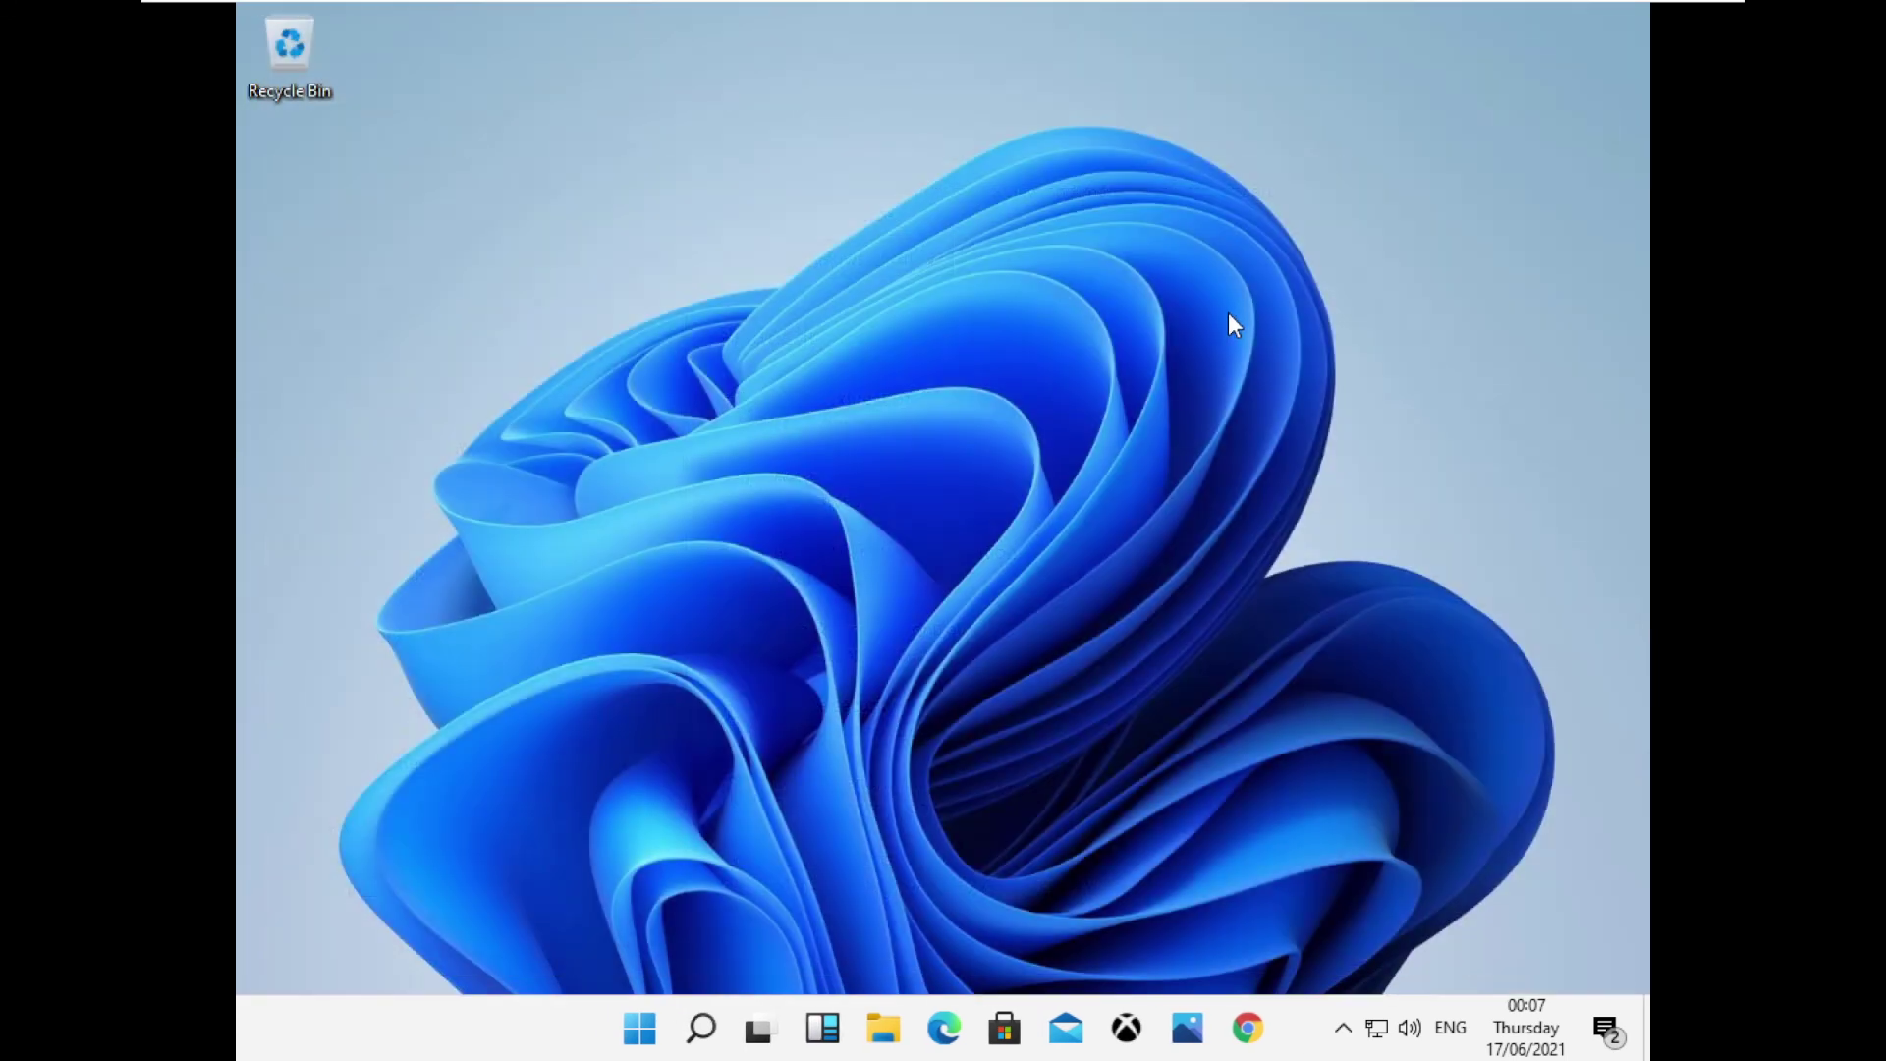